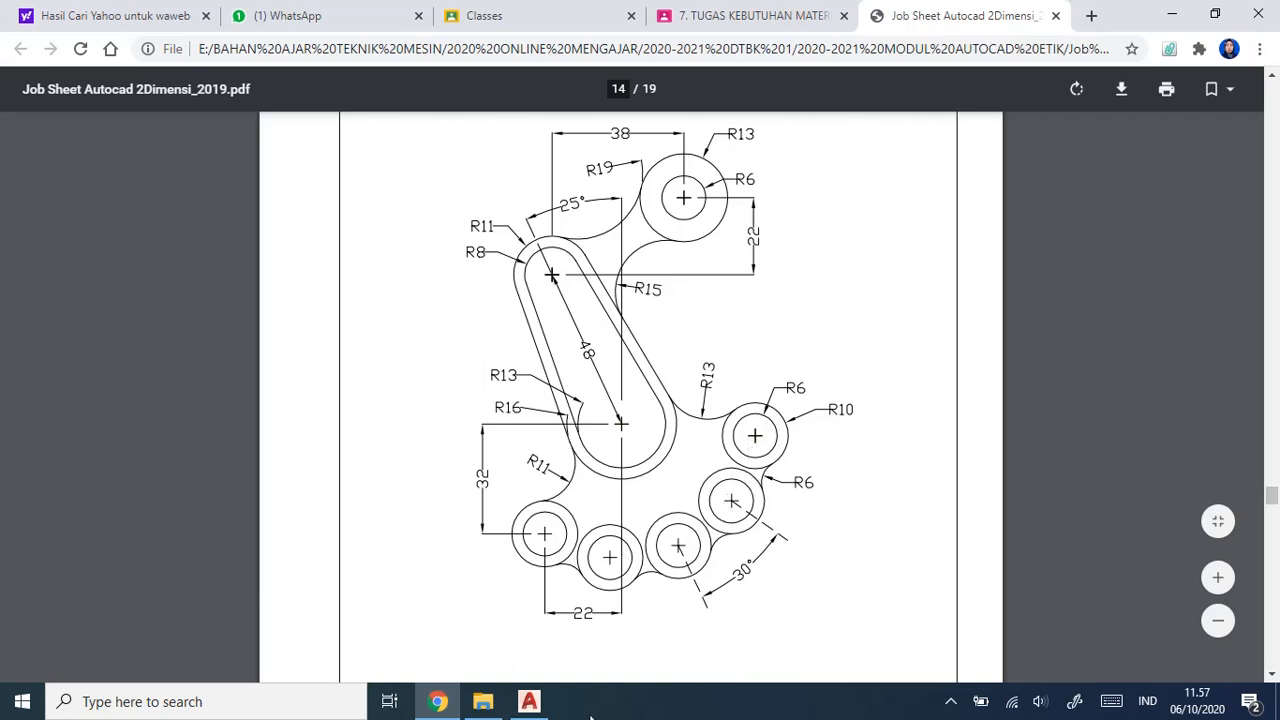
Switch to AutoCAD, bring an empty area beside the existing drawing into view, and consult the job sheet PDF in Chrome.
{"action": "left_click", "coordinate": [529, 701]}
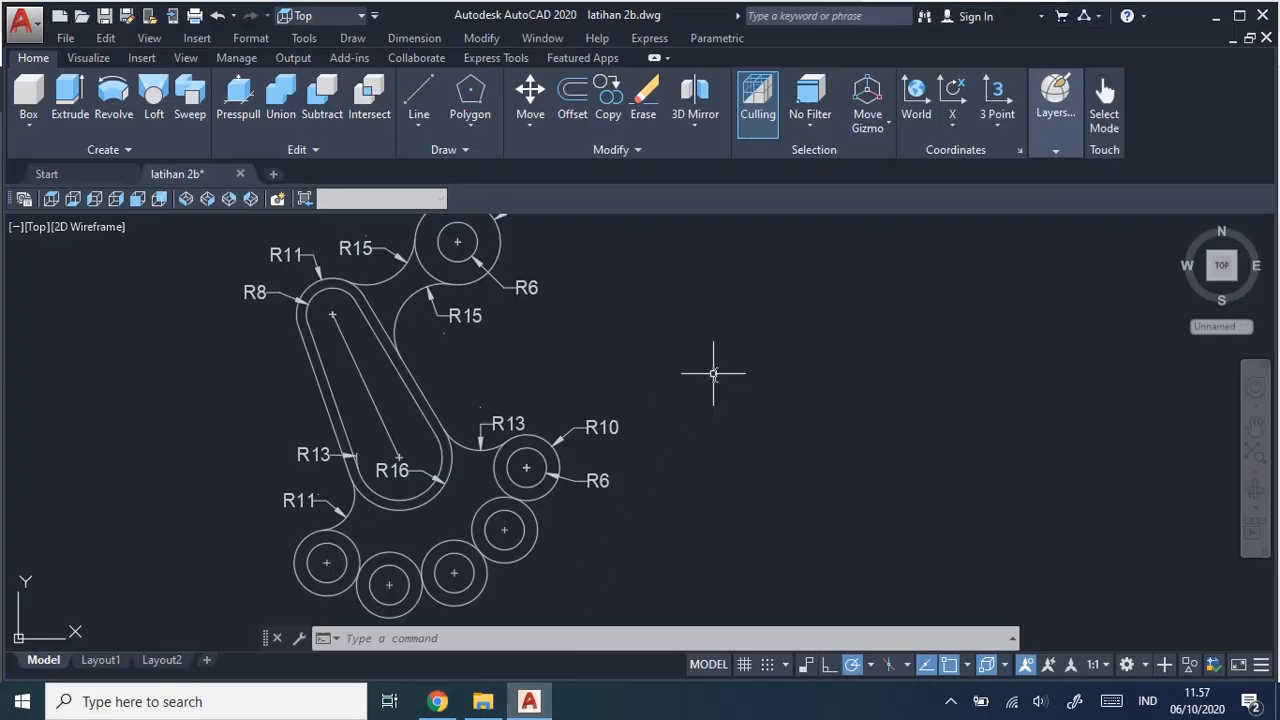
{"action": "mouse_move", "coordinate": [758, 358]}
{"action": "middle_mouse_down"}
{"action": "mouse_move", "coordinate": [774, 367]}
{"action": "mouse_move", "coordinate": [766, 374]}
{"action": "mouse_move", "coordinate": [814, 380]}
{"action": "mouse_move", "coordinate": [796, 380]}
{"action": "middle_mouse_up"}
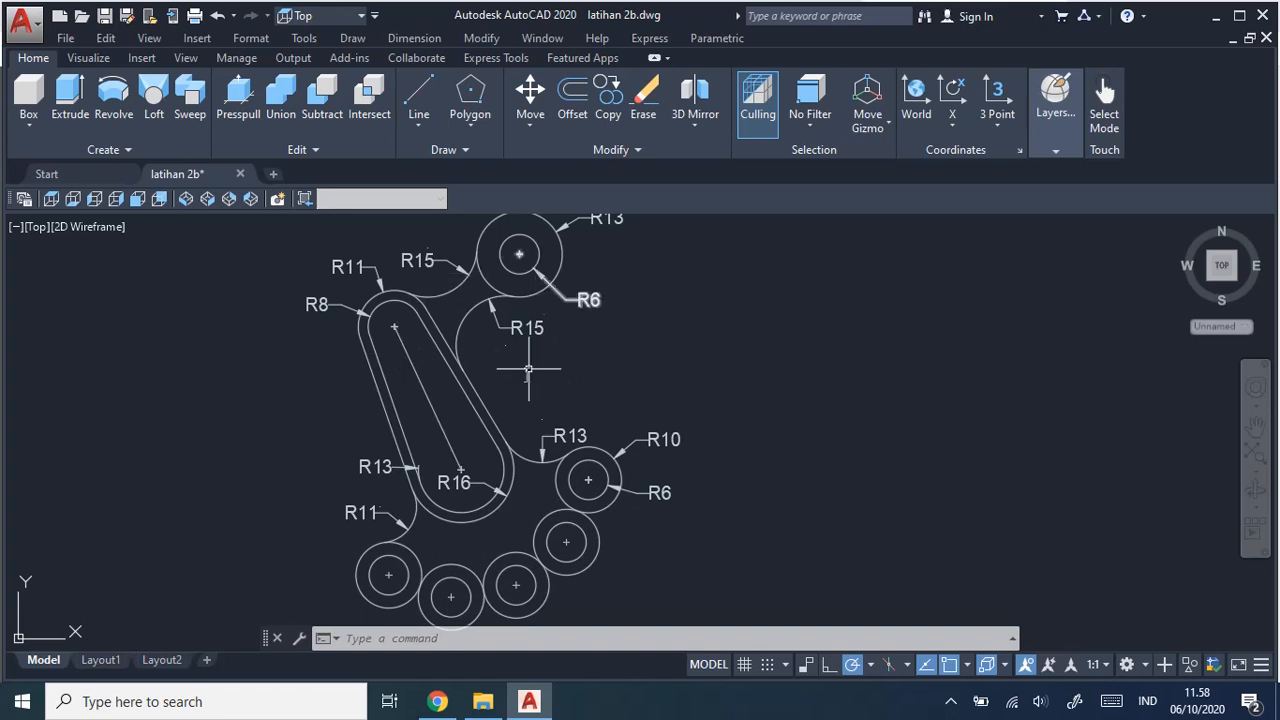
{"action": "mouse_move", "coordinate": [1073, 418]}
{"action": "middle_mouse_down"}
{"action": "mouse_move", "coordinate": [731, 449]}
{"action": "mouse_move", "coordinate": [454, 443]}
{"action": "mouse_move", "coordinate": [380, 457]}
{"action": "middle_mouse_up"}
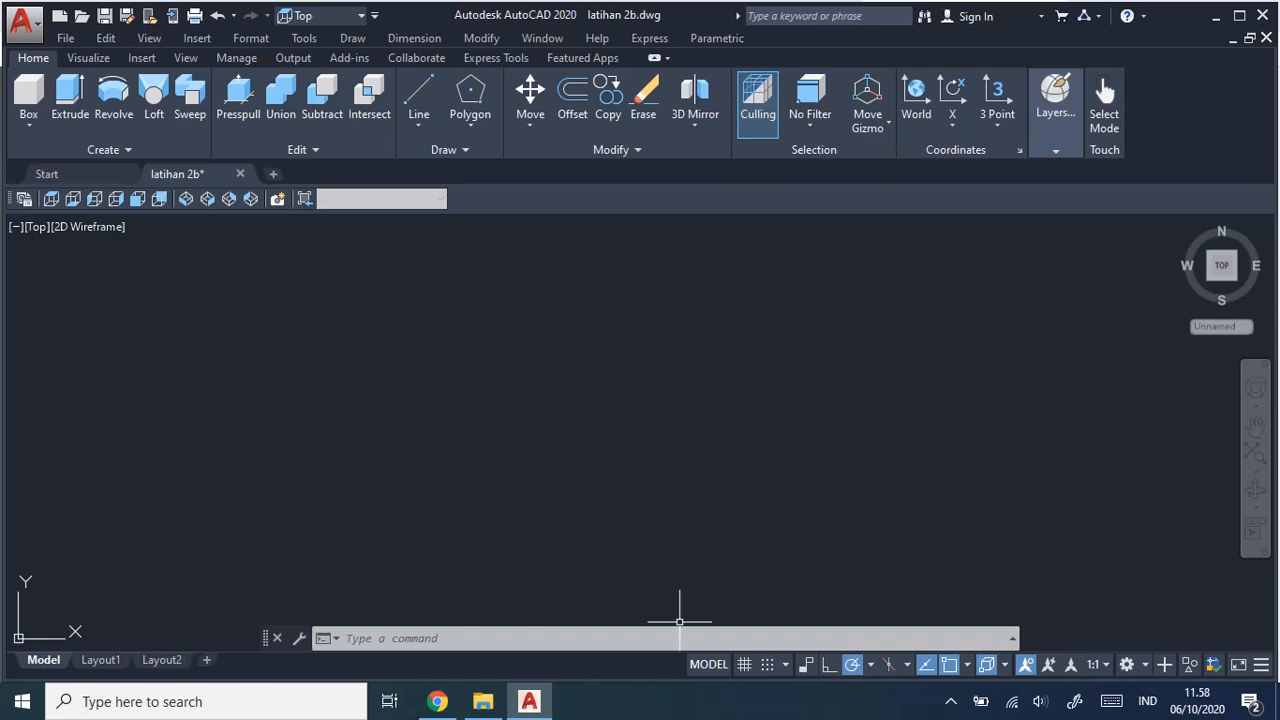
{"action": "left_click", "coordinate": [437, 701]}
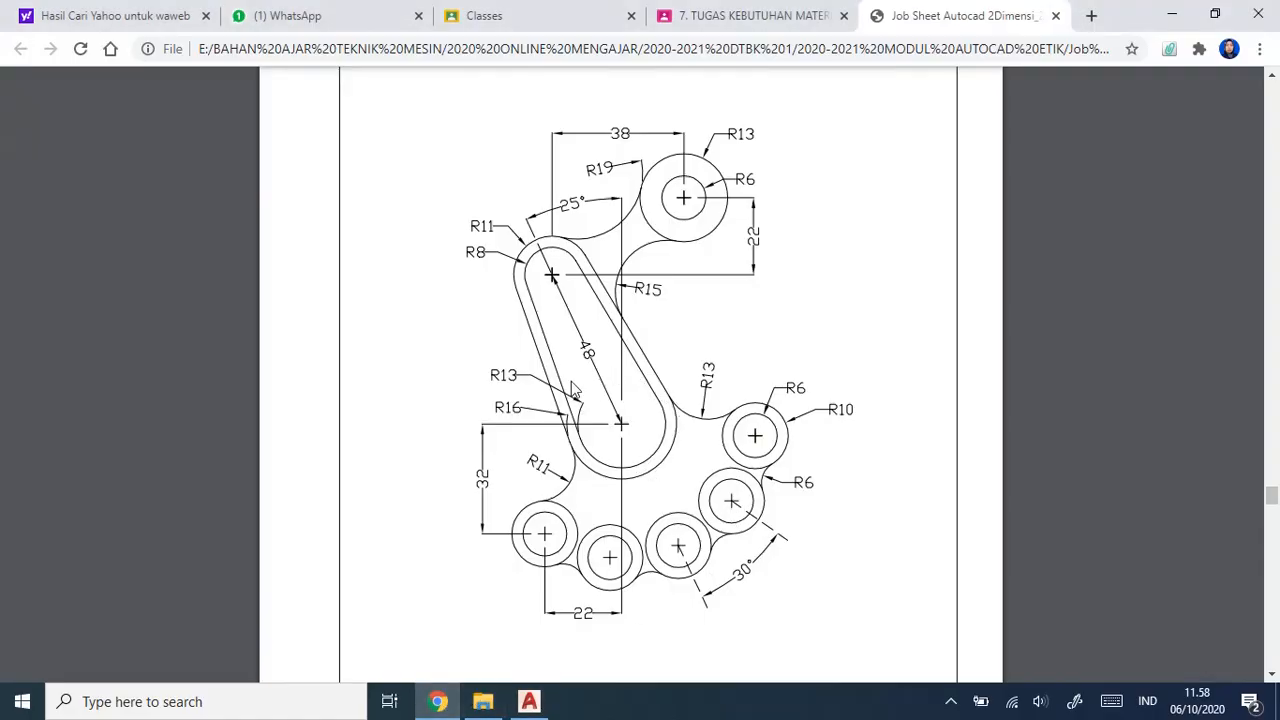
{"action": "key", "text": "alt+Tab"}
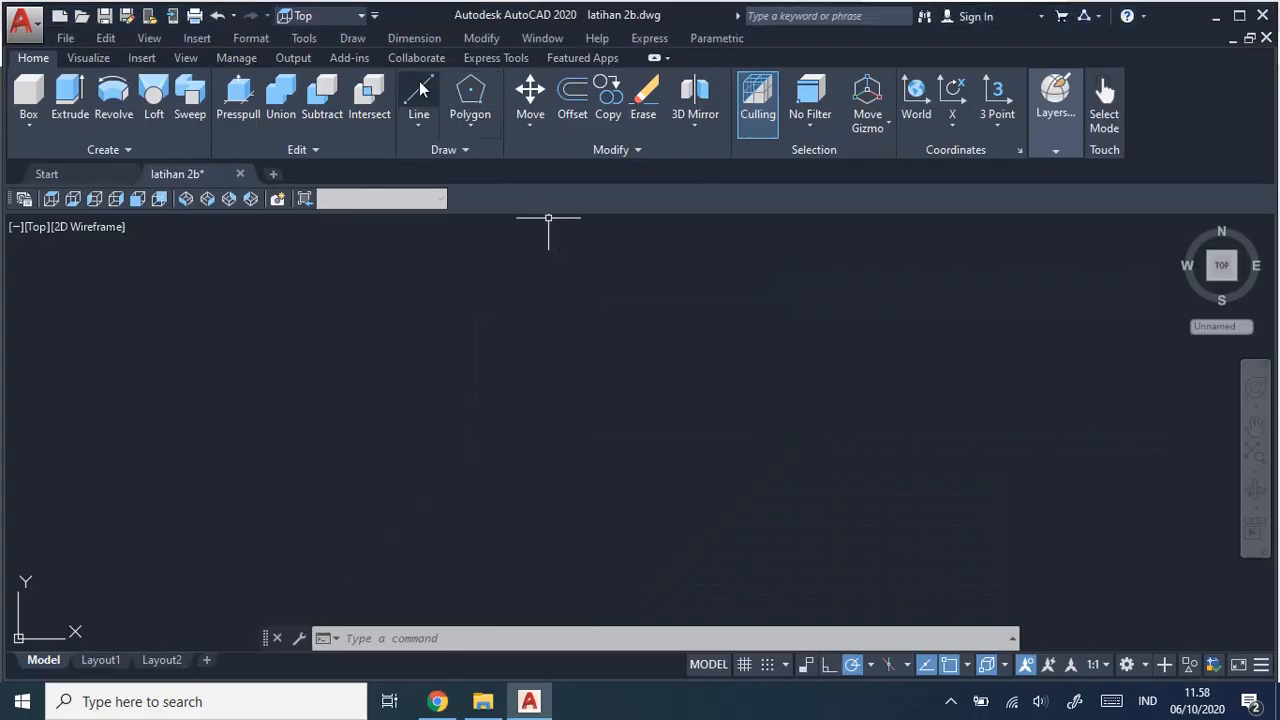
{"action": "left_click", "coordinate": [355, 40]}
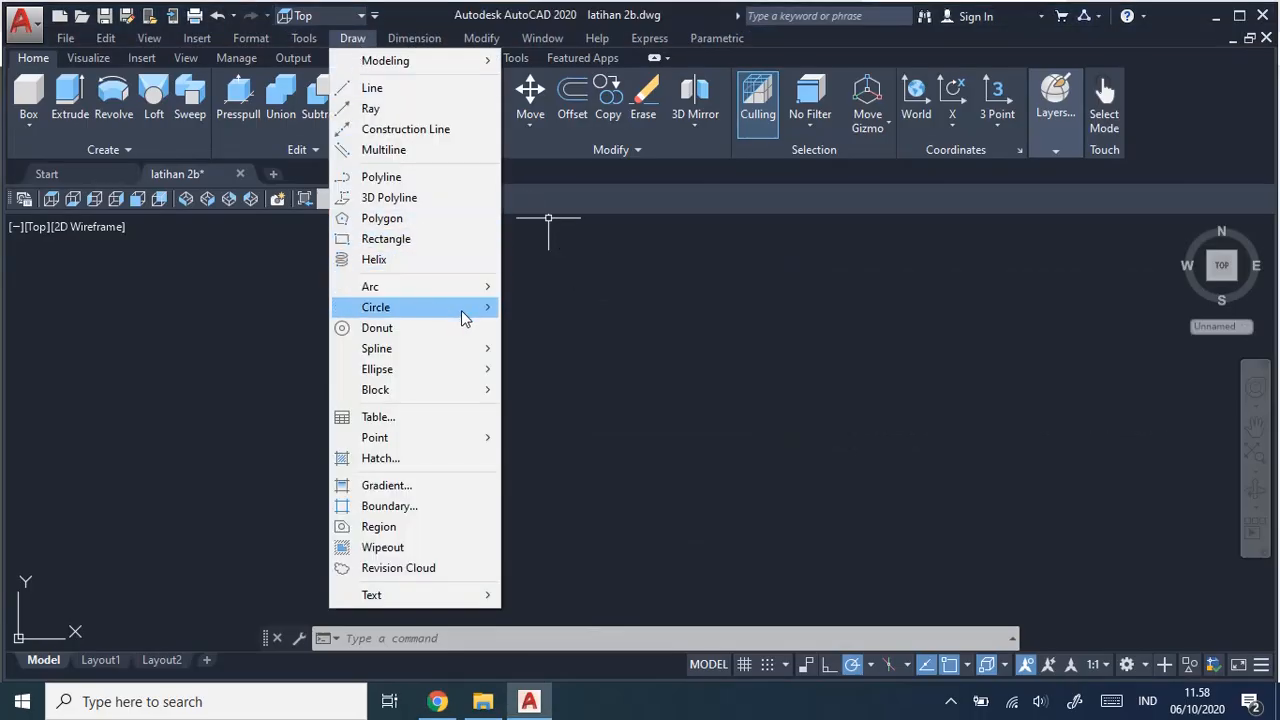
{"action": "mouse_move", "coordinate": [468, 313]}
{"action": "left_click", "coordinate": [588, 312]}
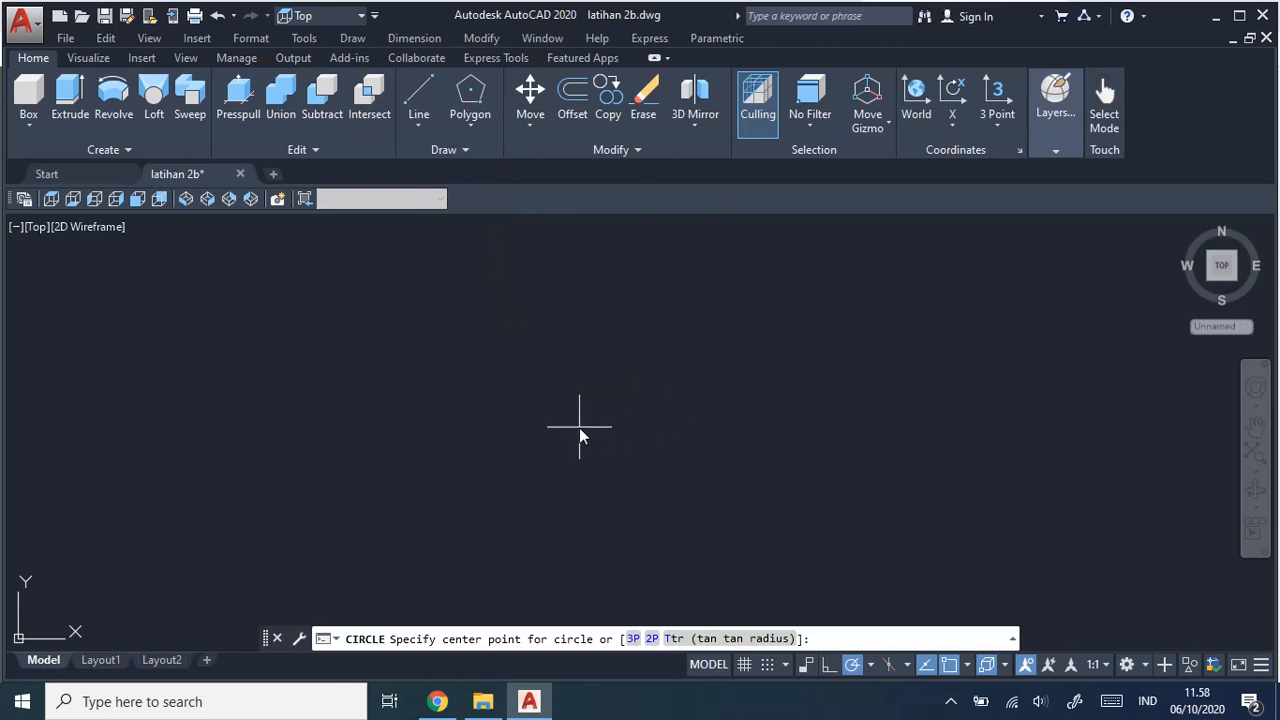
Check the length precision and the insertion scale in the drawing units settings and accept them.
{"action": "left_click", "coordinate": [113, 45]}
{"action": "mouse_move", "coordinate": [160, 47]}
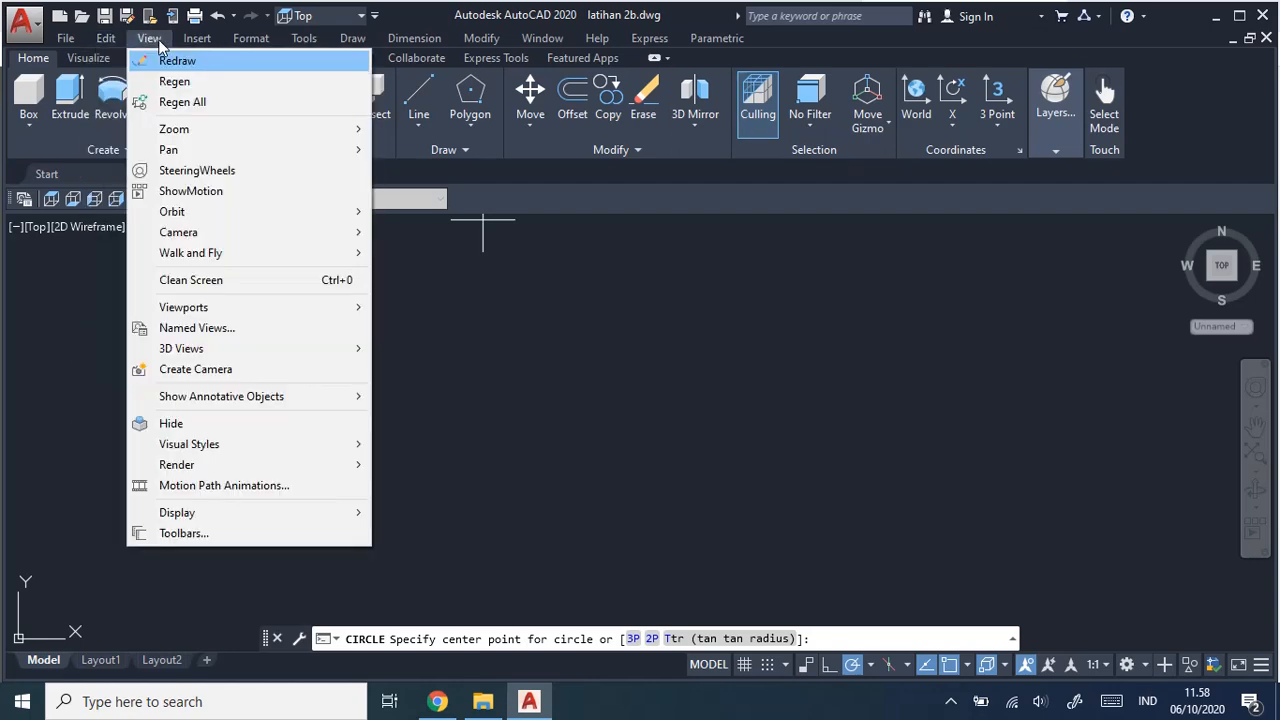
{"action": "left_click", "coordinate": [192, 42]}
{"action": "left_click", "coordinate": [192, 42]}
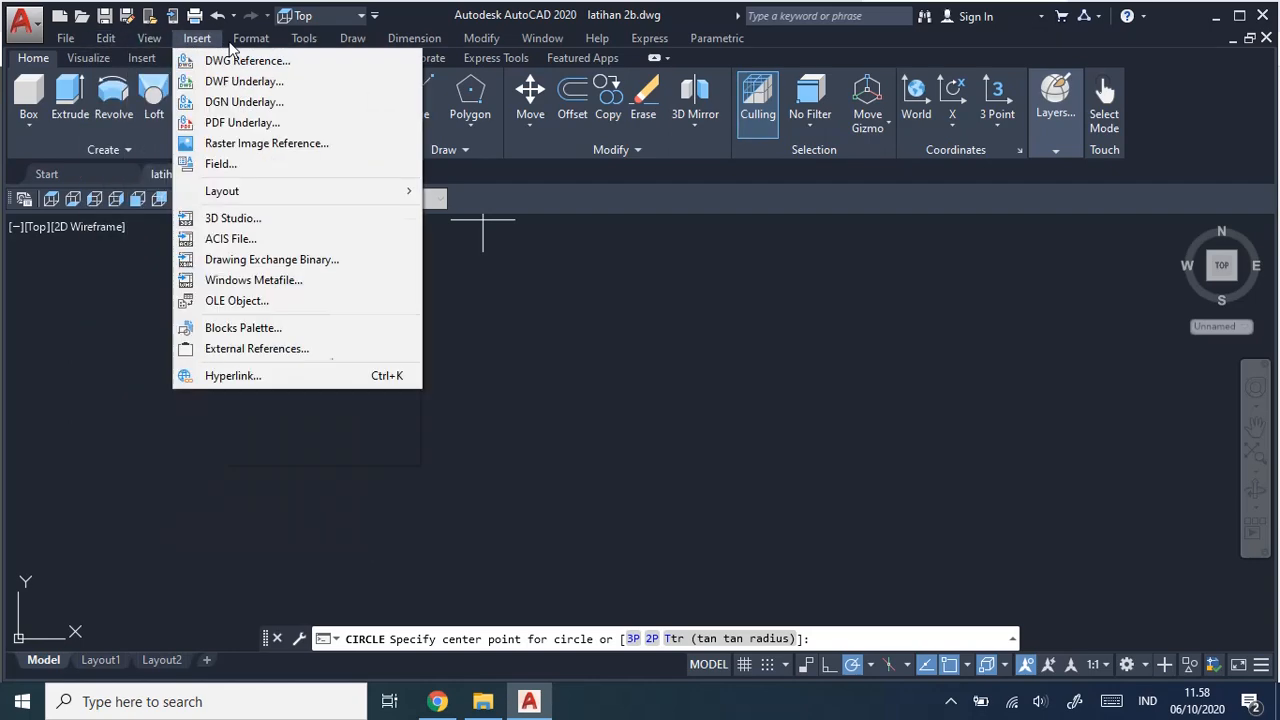
{"action": "mouse_move", "coordinate": [251, 38]}
{"action": "left_click", "coordinate": [334, 383]}
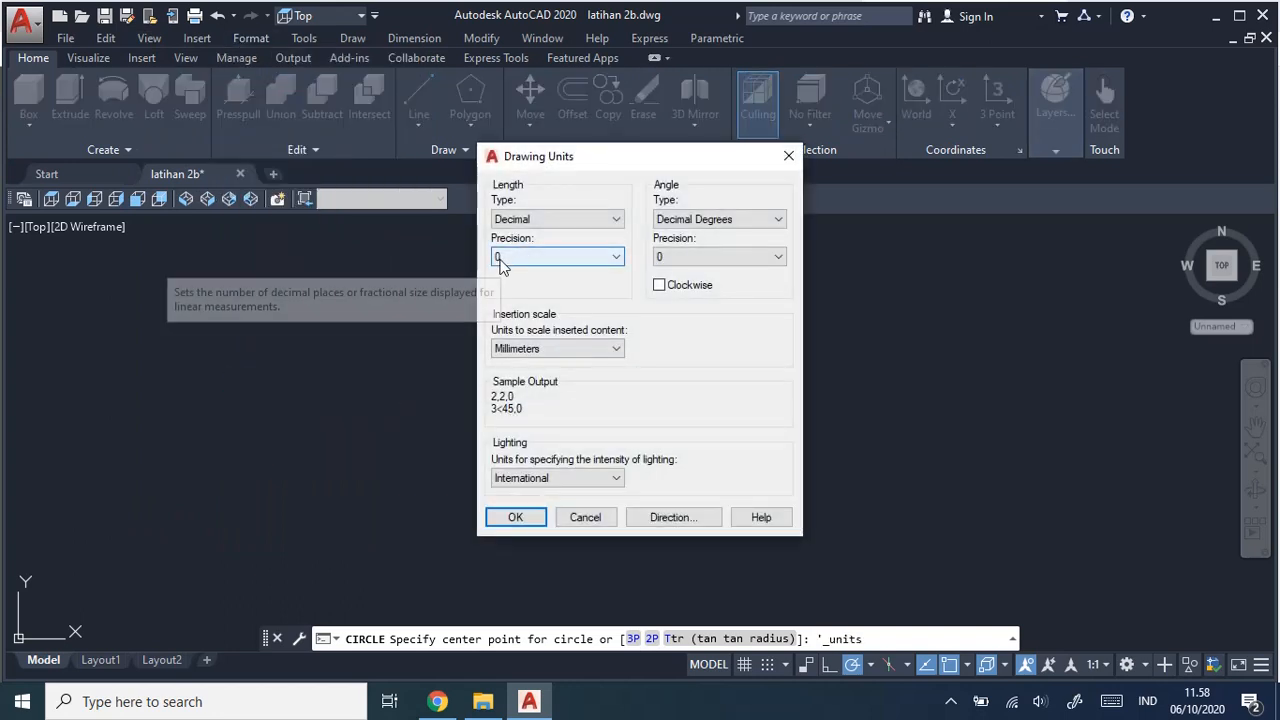
{"action": "left_click", "coordinate": [609, 259]}
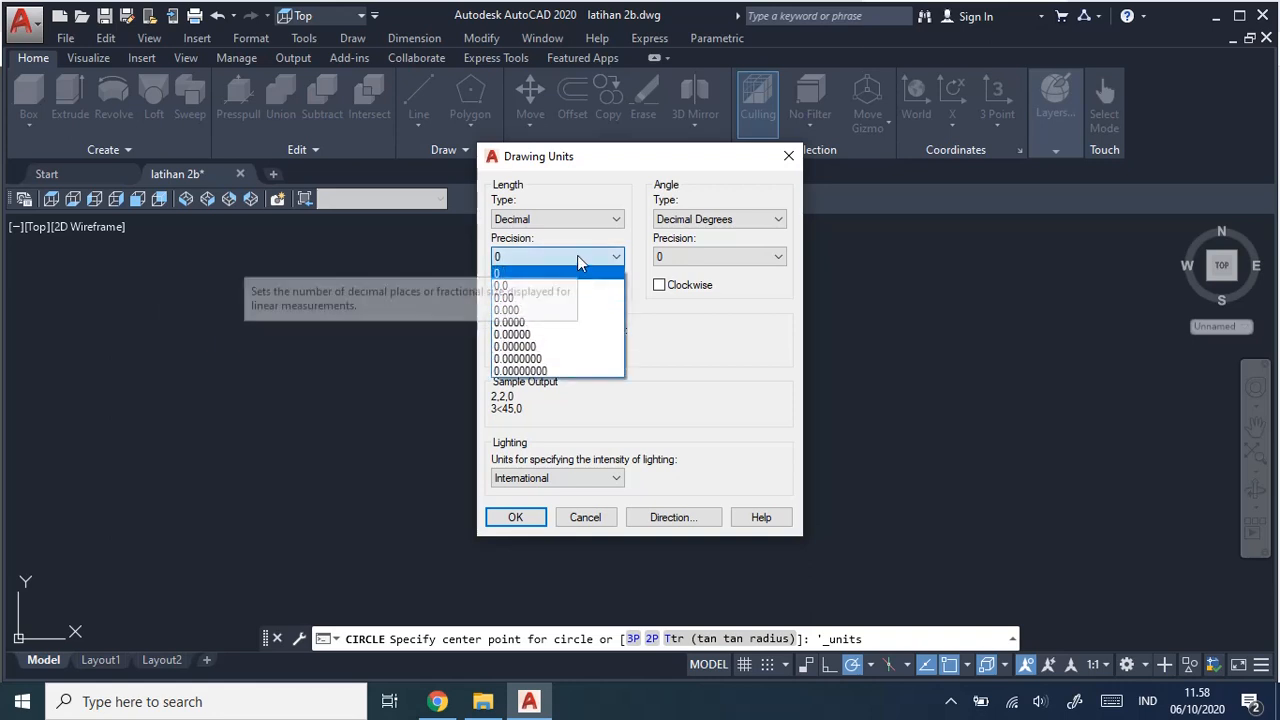
{"action": "left_click", "coordinate": [577, 256]}
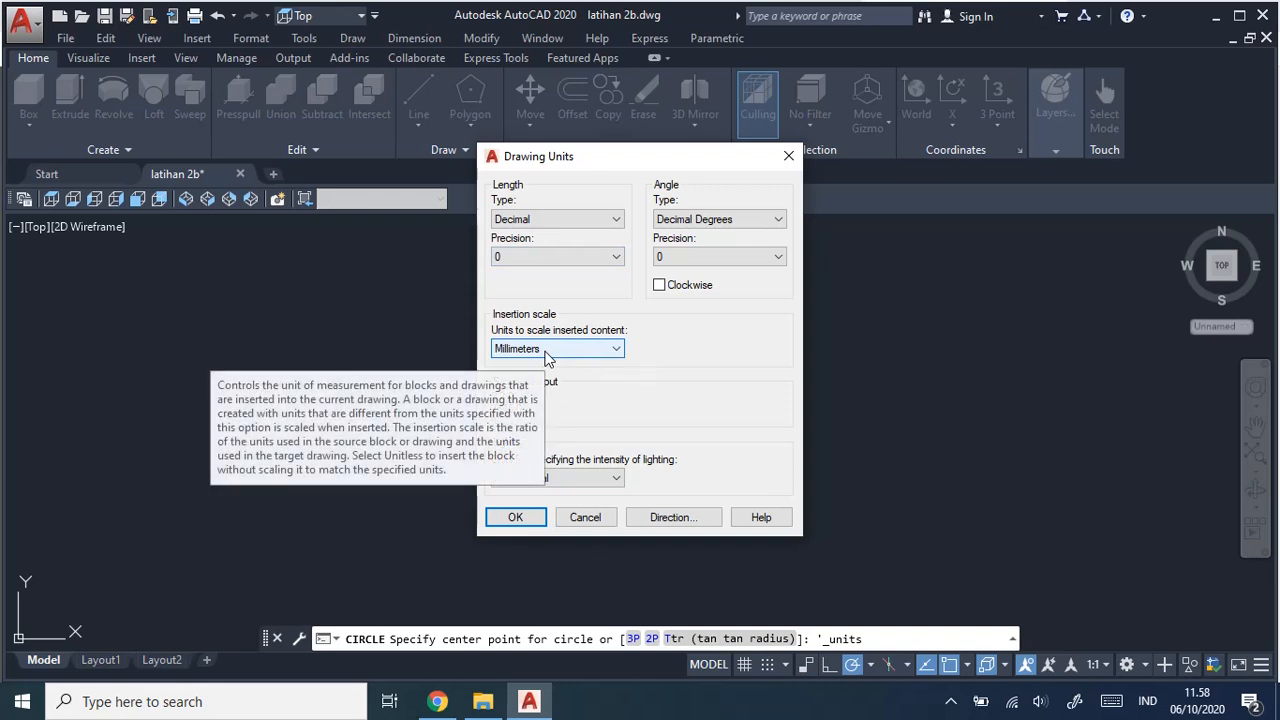
{"action": "left_click", "coordinate": [617, 352]}
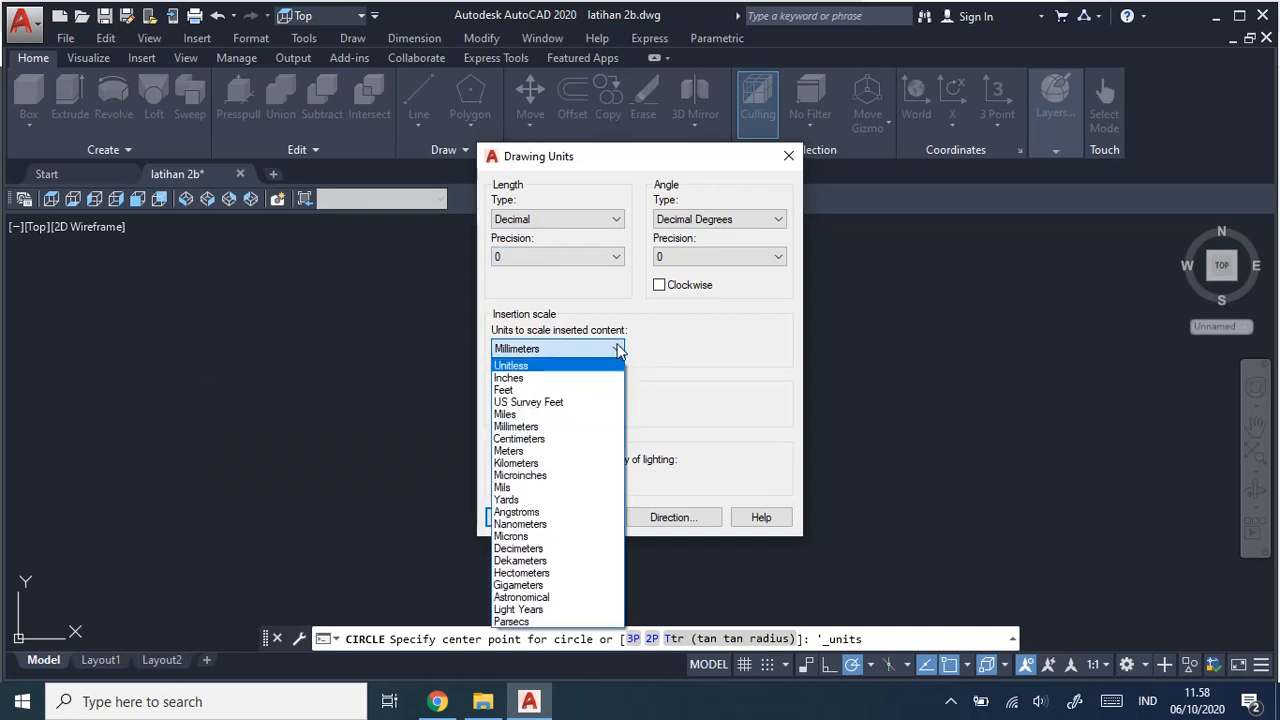
{"action": "left_click", "coordinate": [617, 349]}
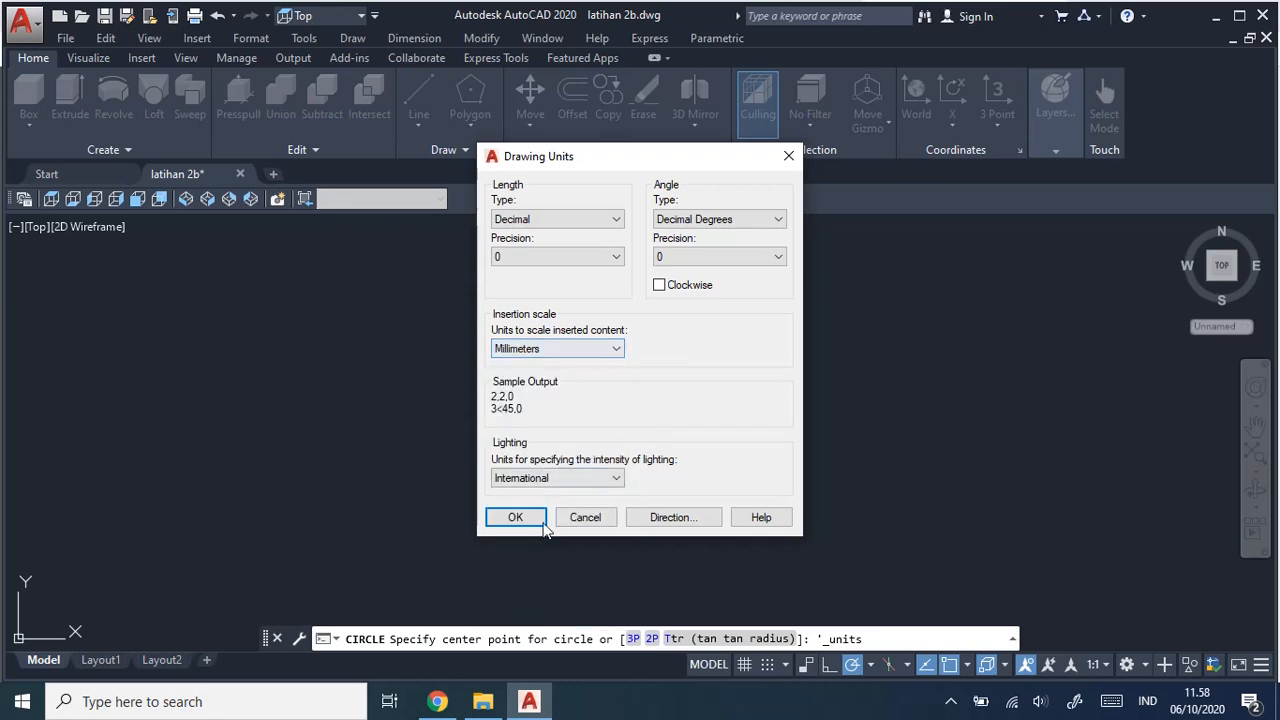
{"action": "left_click", "coordinate": [515, 519]}
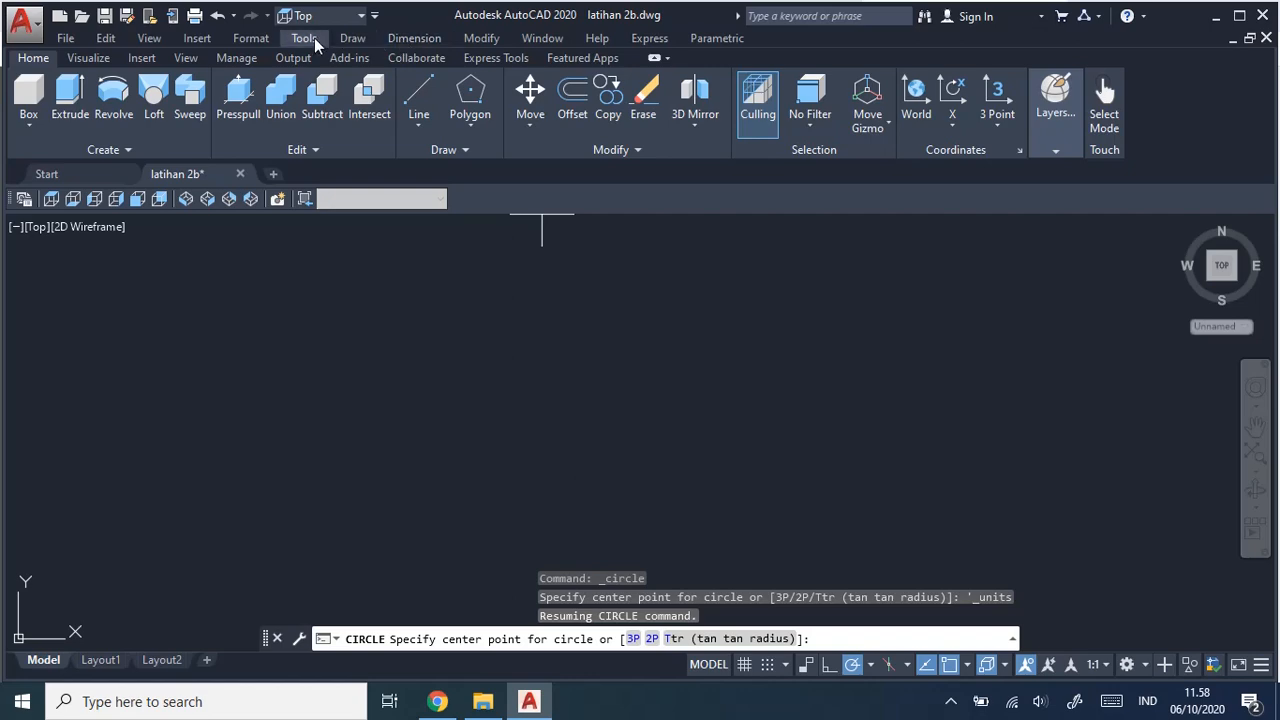
Draw a circle with radius 13 in the empty area, using the job sheet's inner radius for the large slot end.
{"action": "left_click", "coordinate": [355, 38]}
{"action": "mouse_move", "coordinate": [437, 306]}
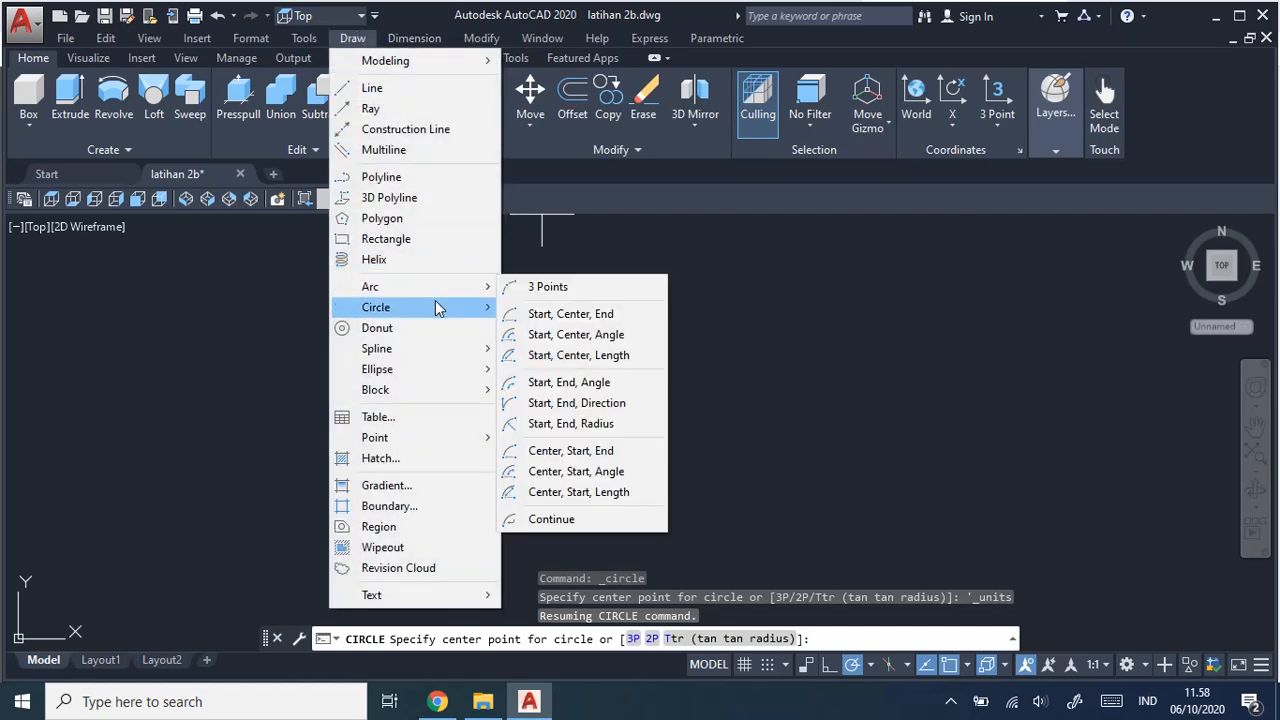
{"action": "left_click", "coordinate": [565, 307]}
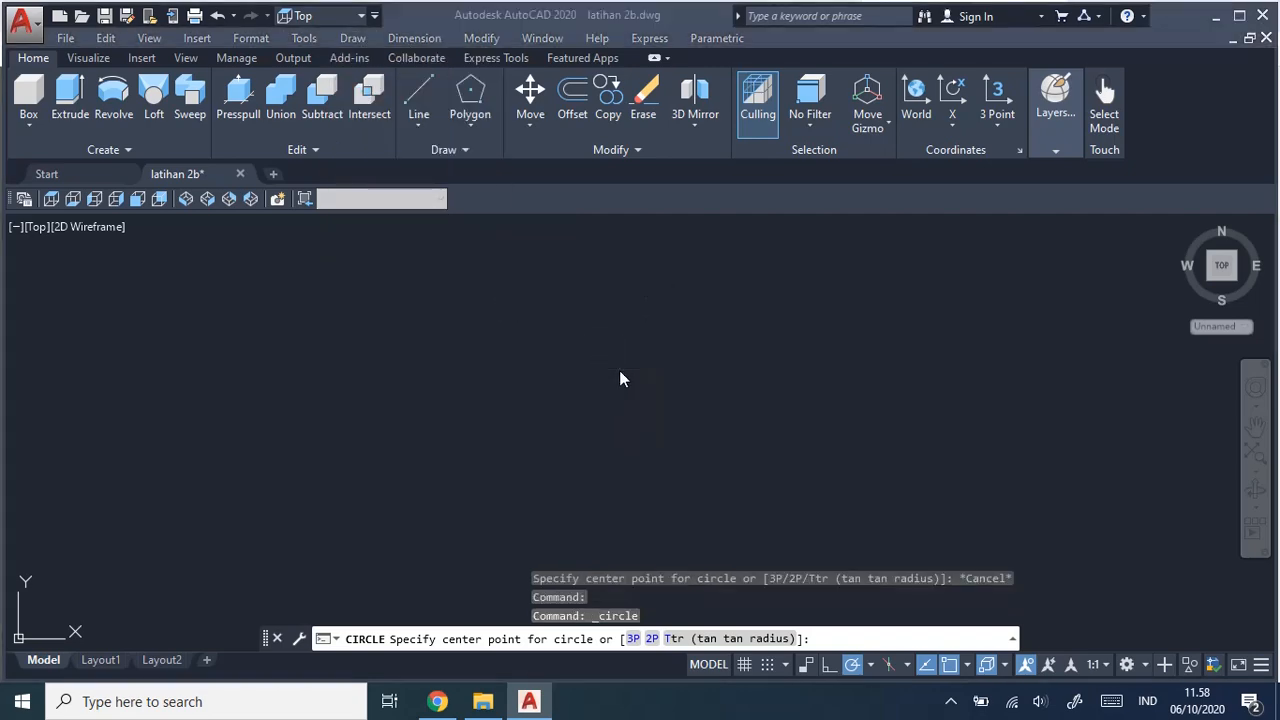
{"action": "key", "text": "alt+Tab"}
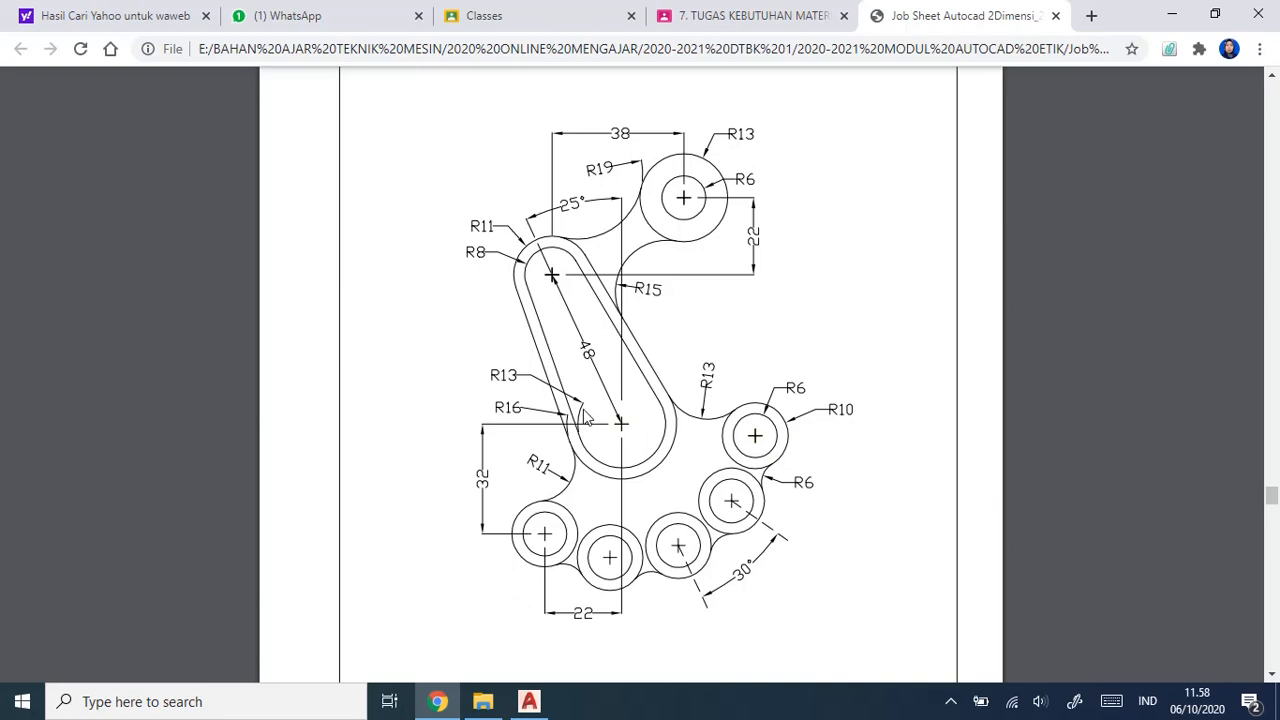
{"action": "key", "text": "alt+Tab"}
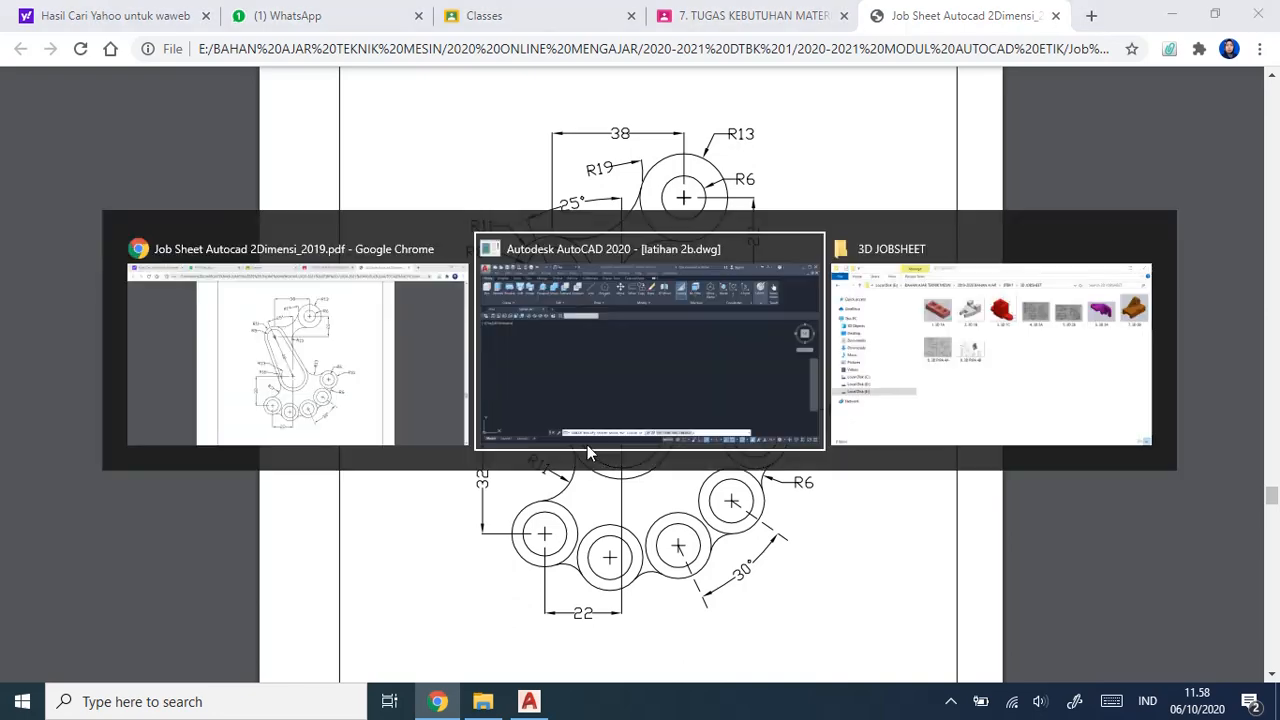
{"action": "left_click", "coordinate": [533, 413]}
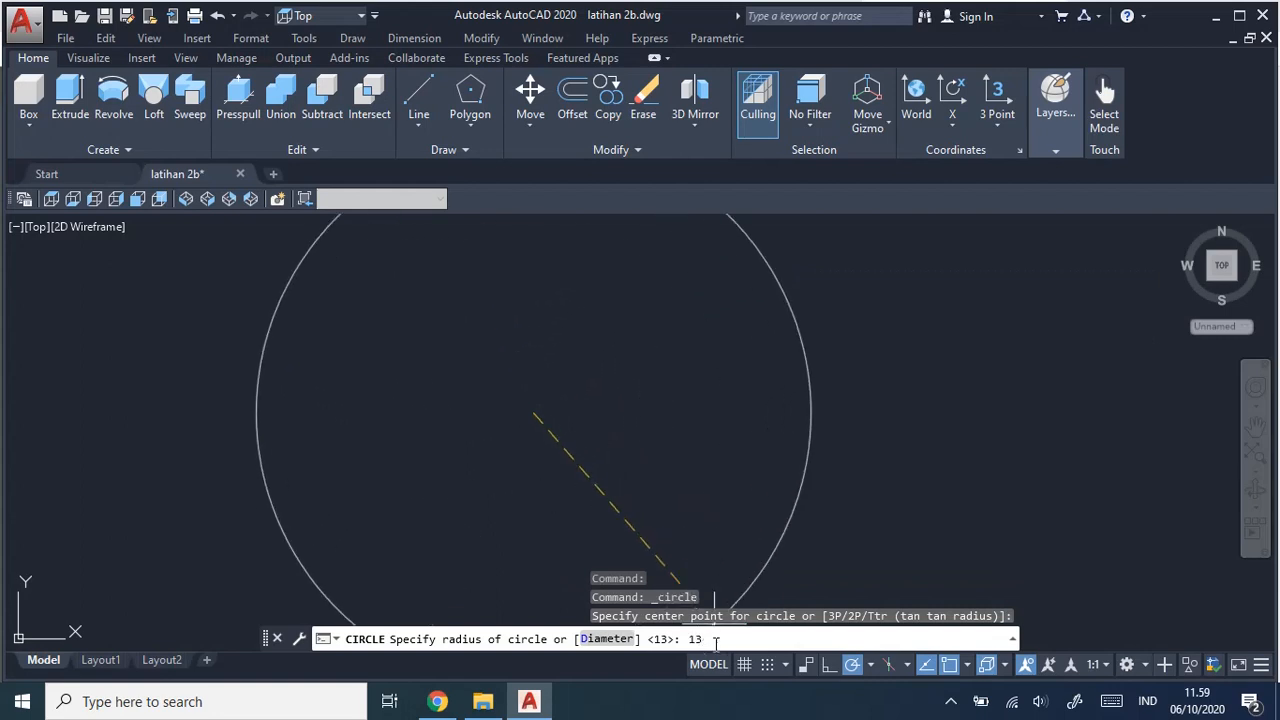
{"action": "type", "text": "13"}
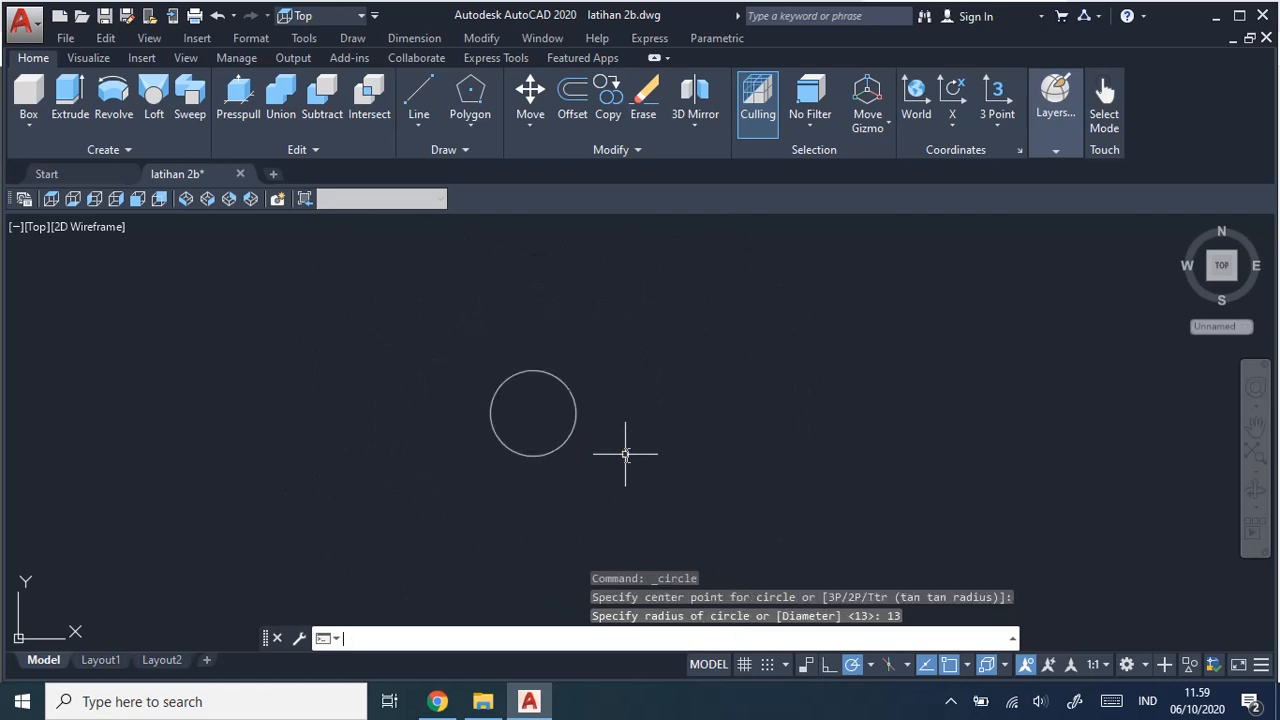
{"action": "key", "text": "Return"}
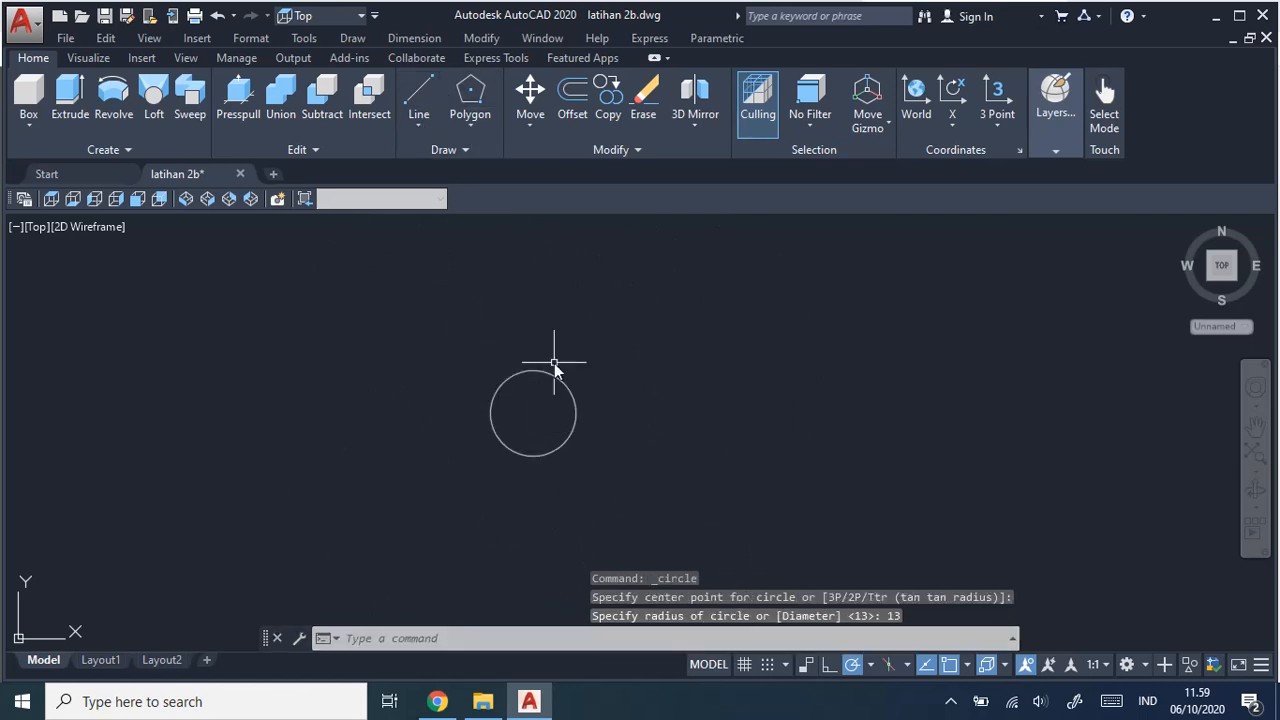
Draw a concentric circle with radius 16 around the first circle, taking the radius from the job sheet.
{"action": "key", "text": "Return"}
{"action": "key", "text": "Return"}
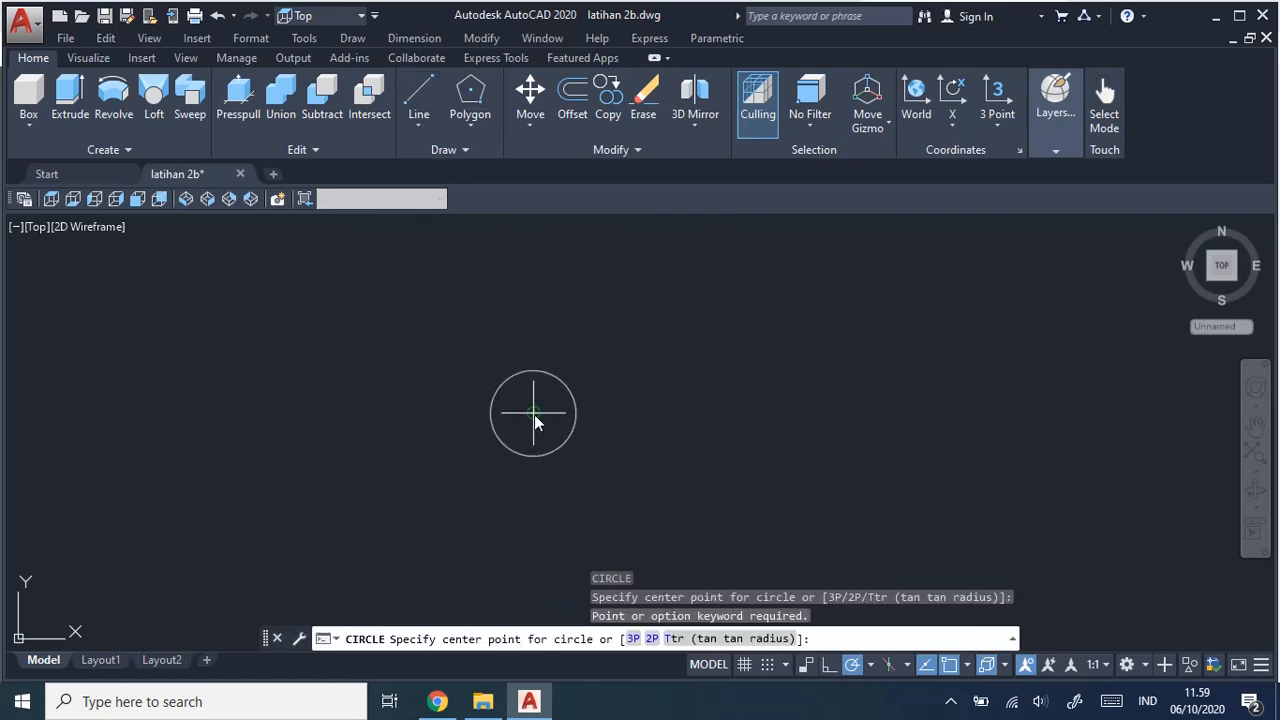
{"action": "left_click", "coordinate": [352, 38]}
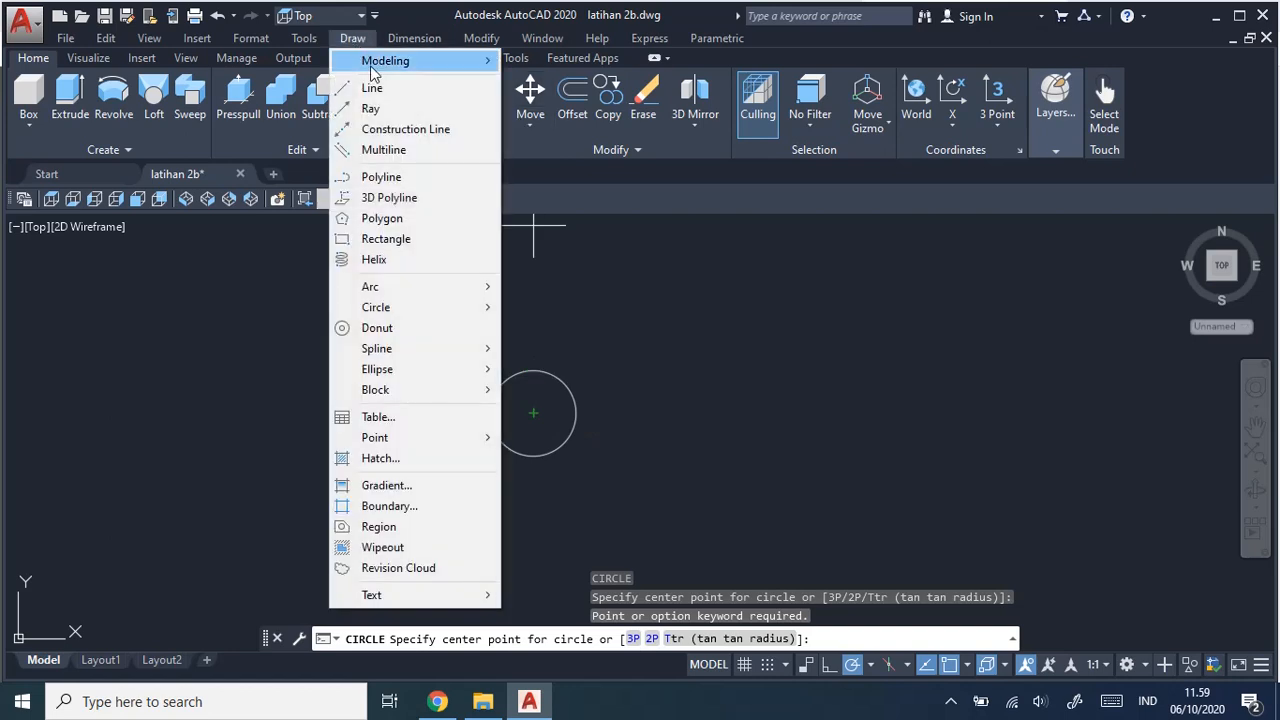
{"action": "mouse_move", "coordinate": [431, 312]}
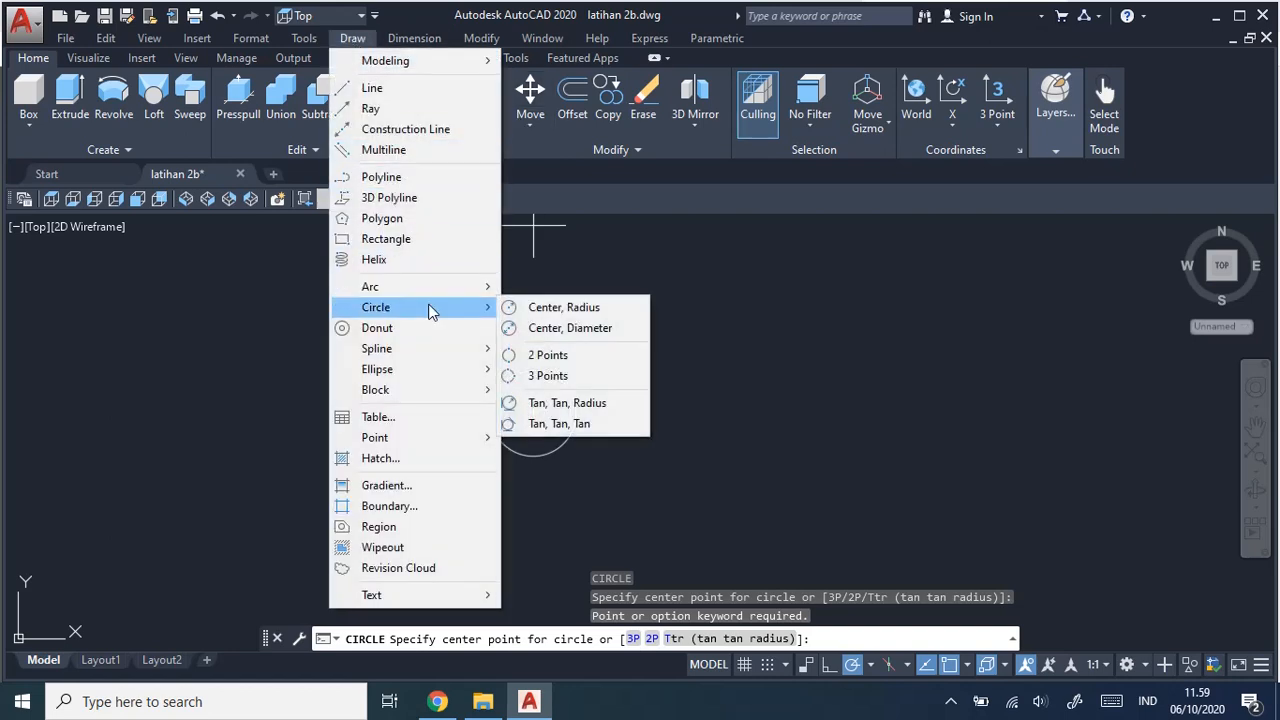
{"action": "left_click", "coordinate": [568, 307]}
{"action": "left_click", "coordinate": [533, 418]}
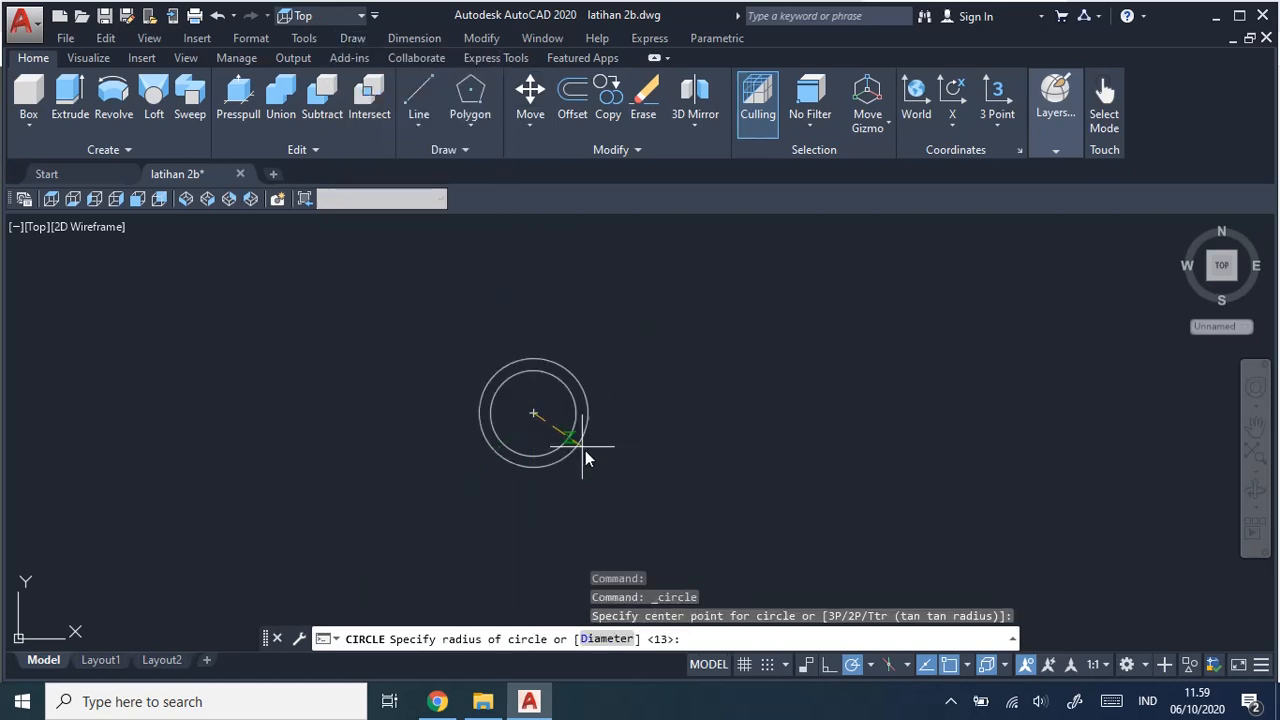
{"action": "key", "text": "alt+Tab"}
{"action": "key", "text": "alt+Tab"}
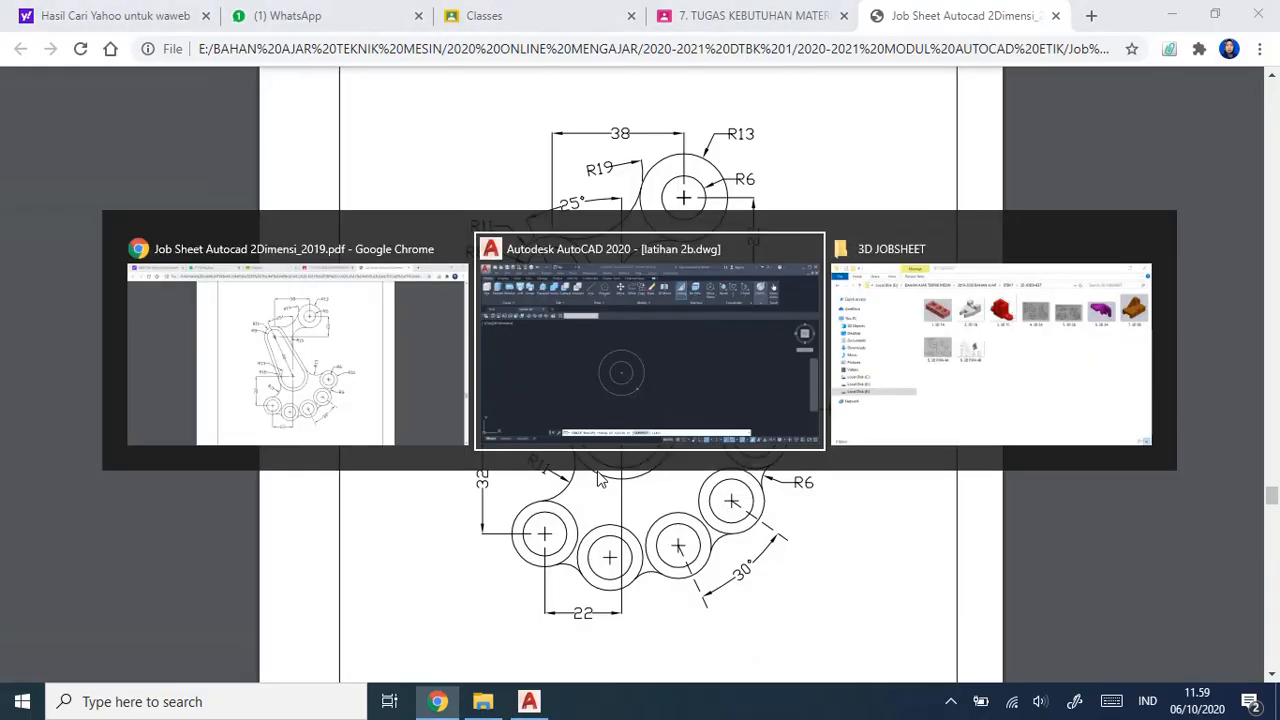
{"action": "type", "text": "16"}
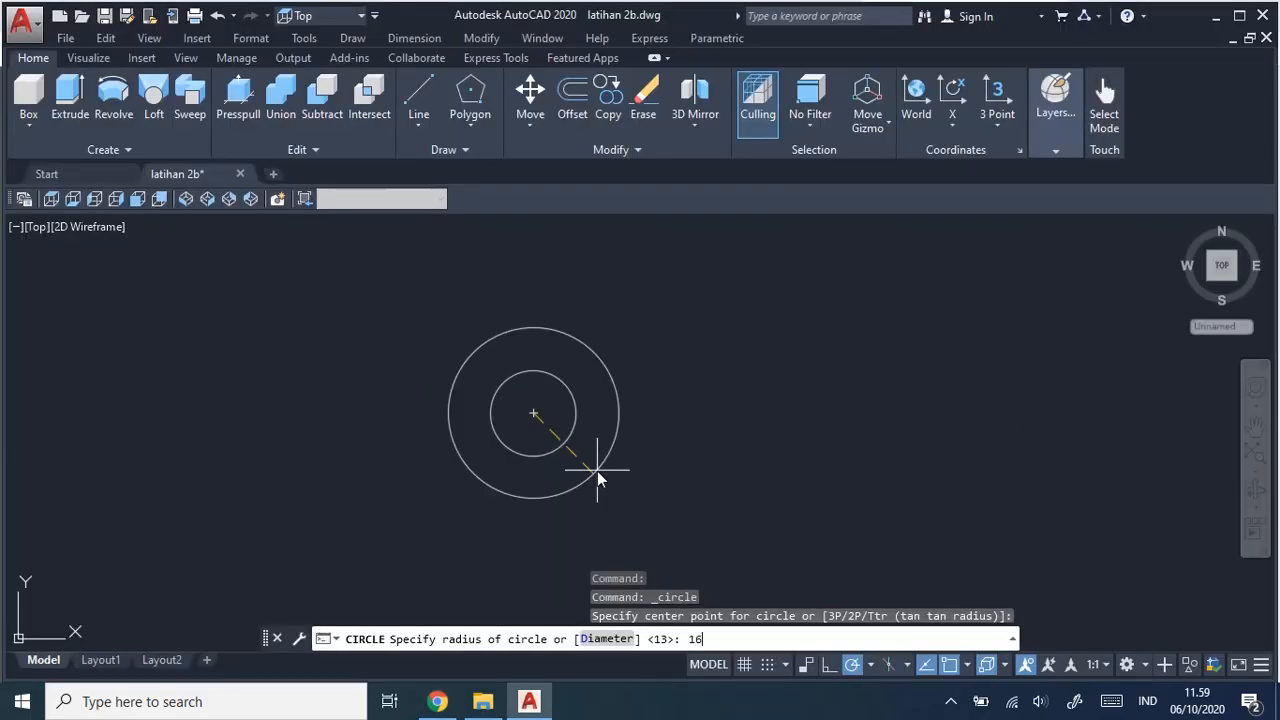
{"action": "key", "text": "Return"}
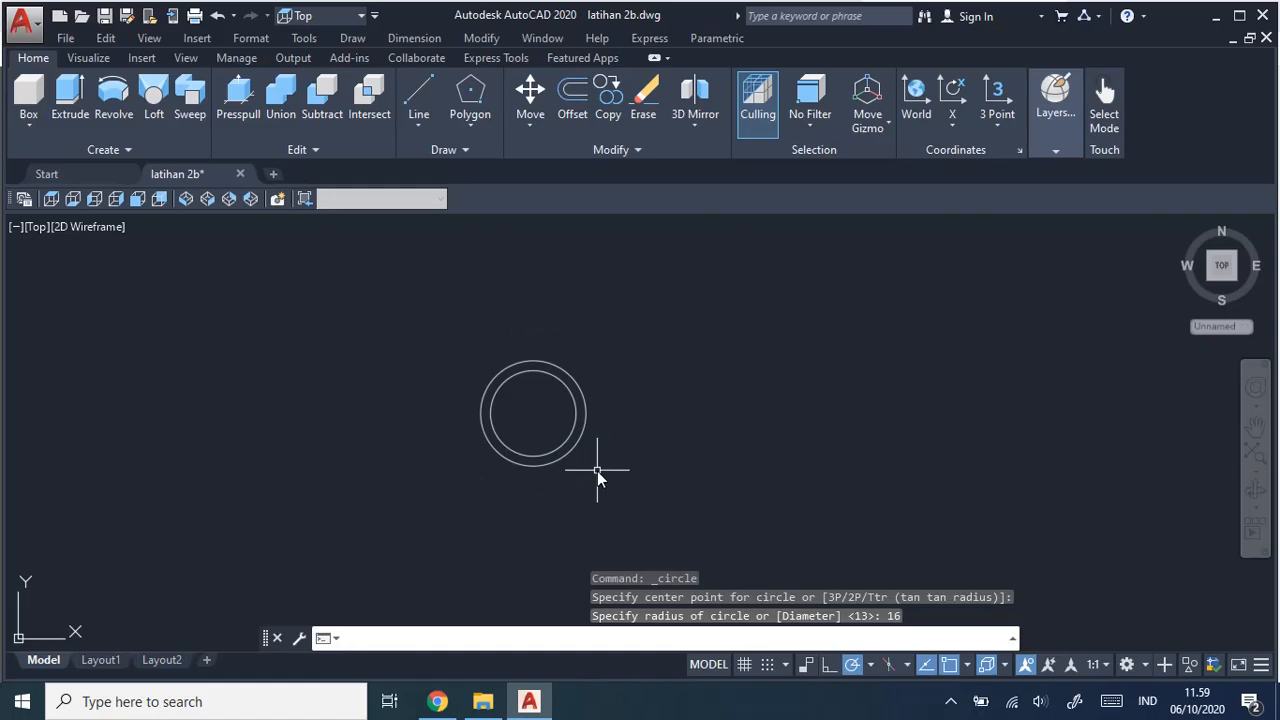
Draw a vertical line 48 long upward from the centre of the two circles, taking the length from the job sheet.
{"action": "key", "text": "alt+Tab"}
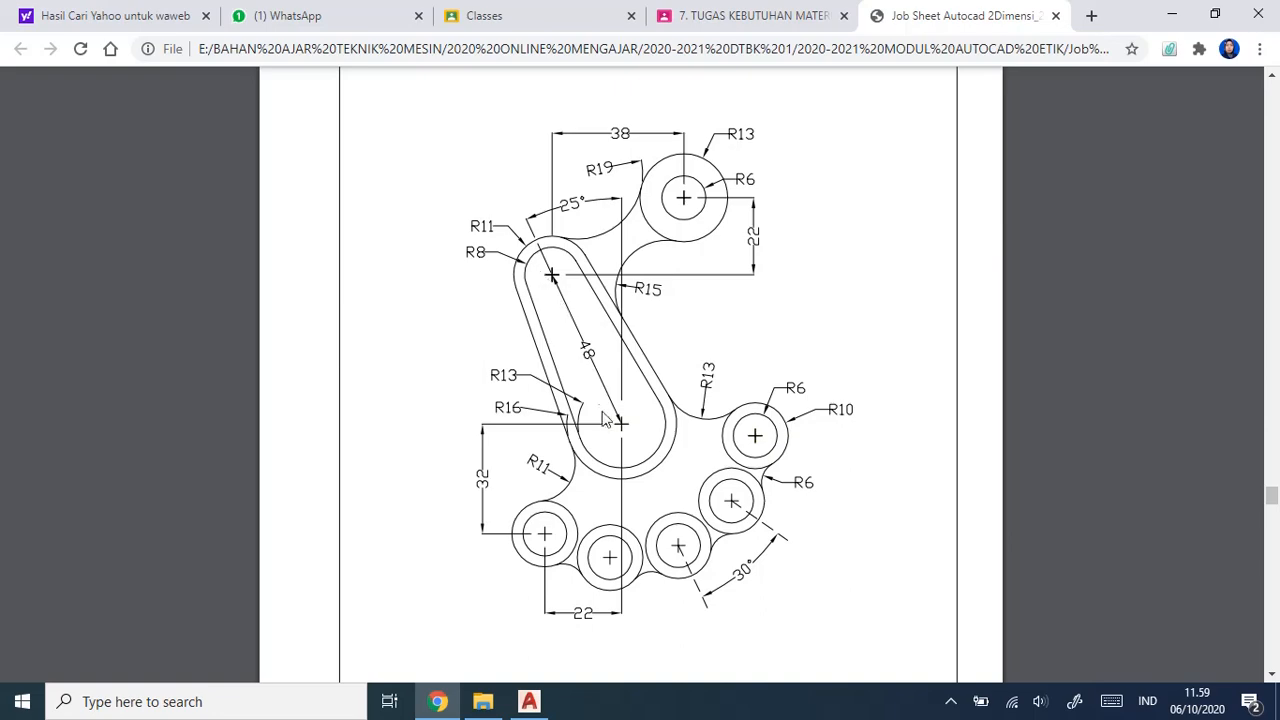
{"action": "key", "text": "alt+Tab"}
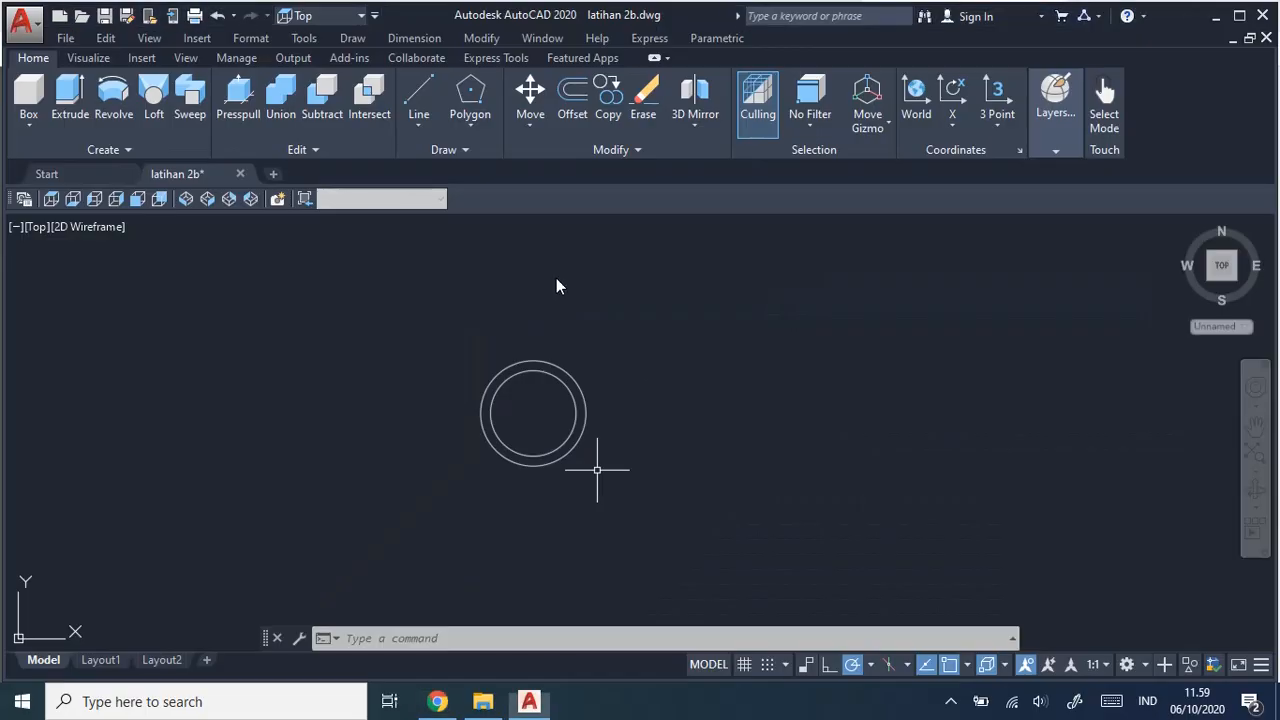
{"action": "left_click", "coordinate": [418, 100]}
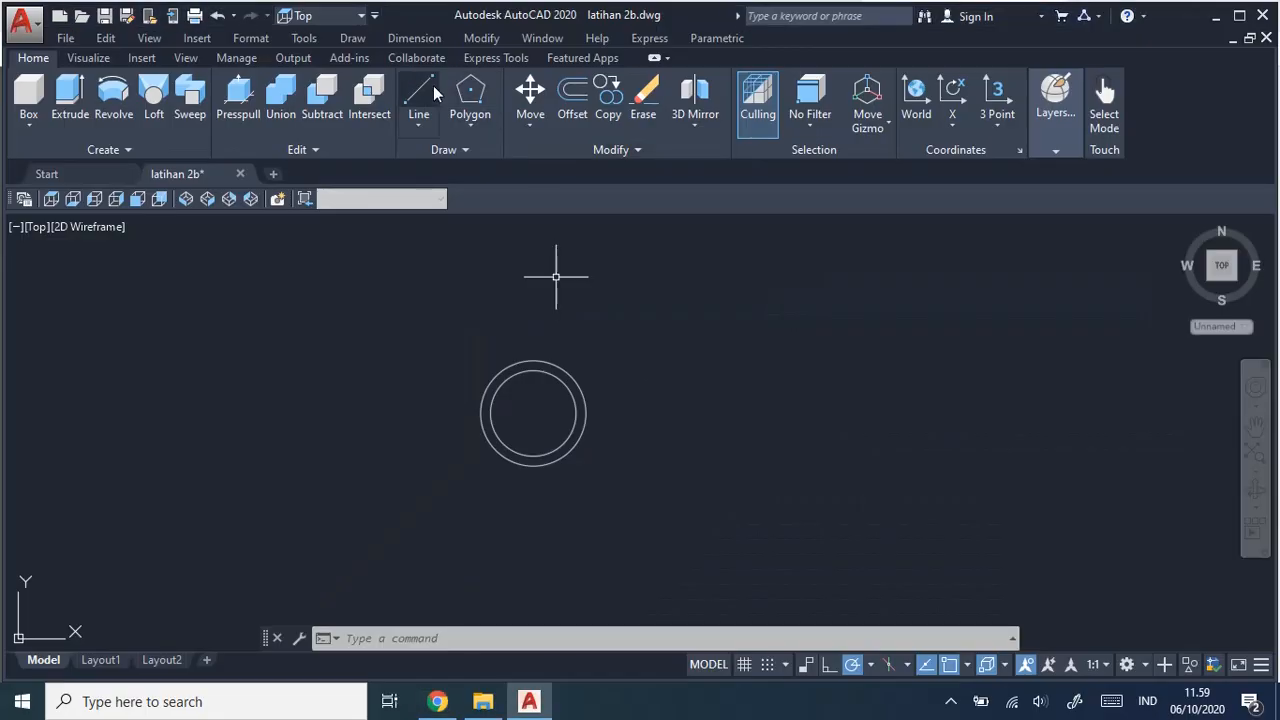
{"action": "left_click", "coordinate": [533, 413]}
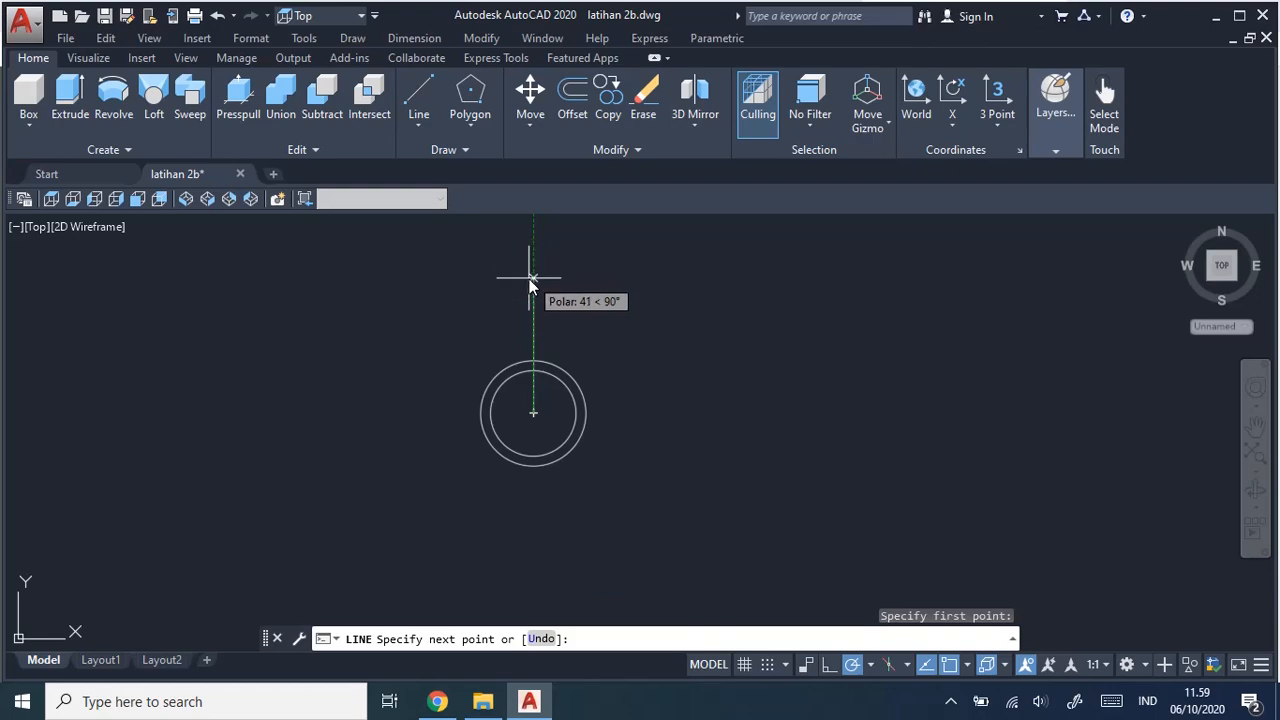
{"action": "key", "text": "alt+Tab"}
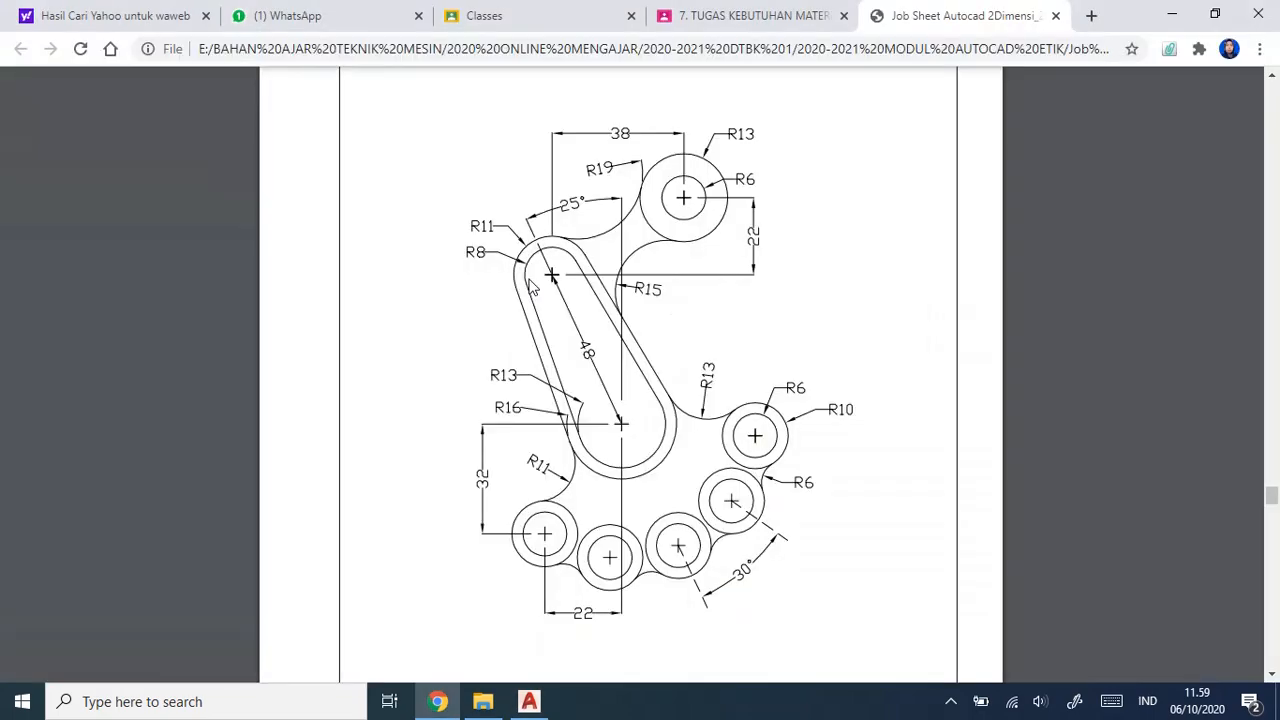
{"action": "key", "text": "alt+Tab"}
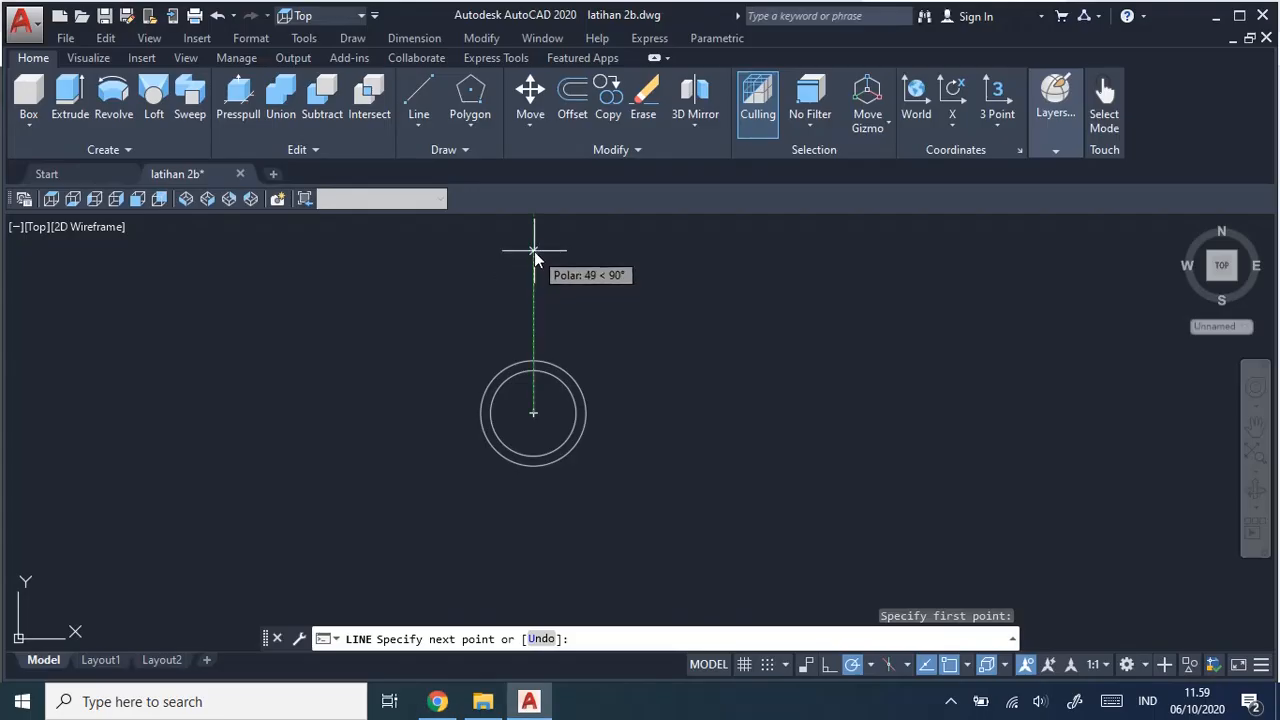
{"action": "key", "text": "Return"}
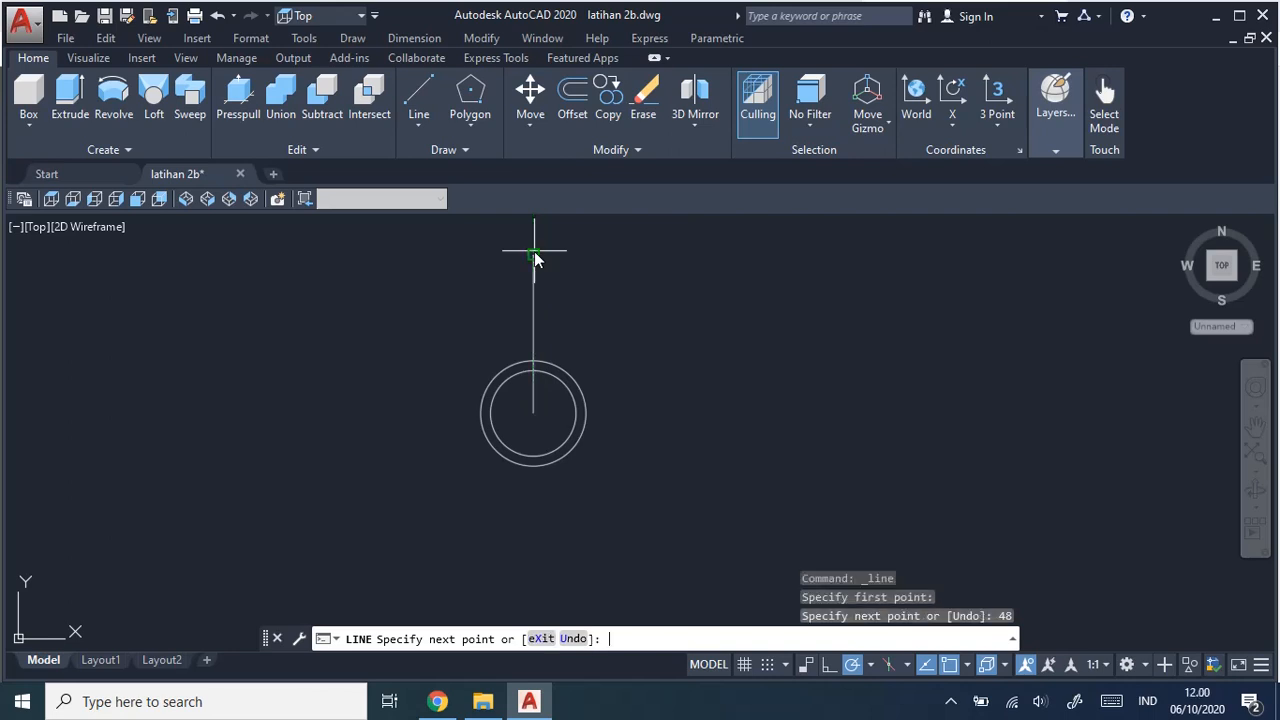
Rotate the vertical line 25° counterclockwise about the circles' centre, taking the angle from the job sheet.
{"action": "mouse_move", "coordinate": [631, 287]}
{"action": "middle_mouse_down"}
{"action": "mouse_move", "coordinate": [686, 380]}
{"action": "mouse_move", "coordinate": [663, 409]}
{"action": "mouse_move", "coordinate": [714, 374]}
{"action": "mouse_move", "coordinate": [637, 390]}
{"action": "mouse_move", "coordinate": [677, 380]}
{"action": "middle_mouse_up"}
{"action": "scroll", "coordinate": [634, 386], "scroll_direction": "up", "scroll_amount": 2}
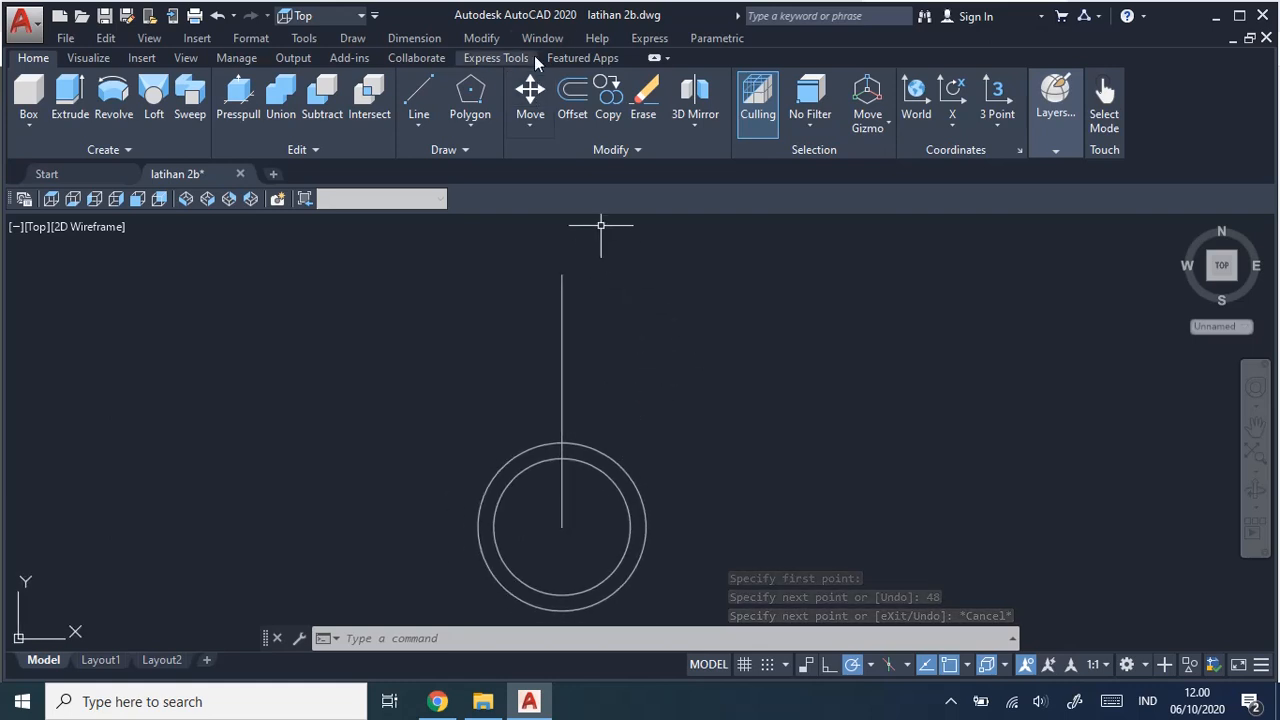
{"action": "left_click", "coordinate": [489, 39]}
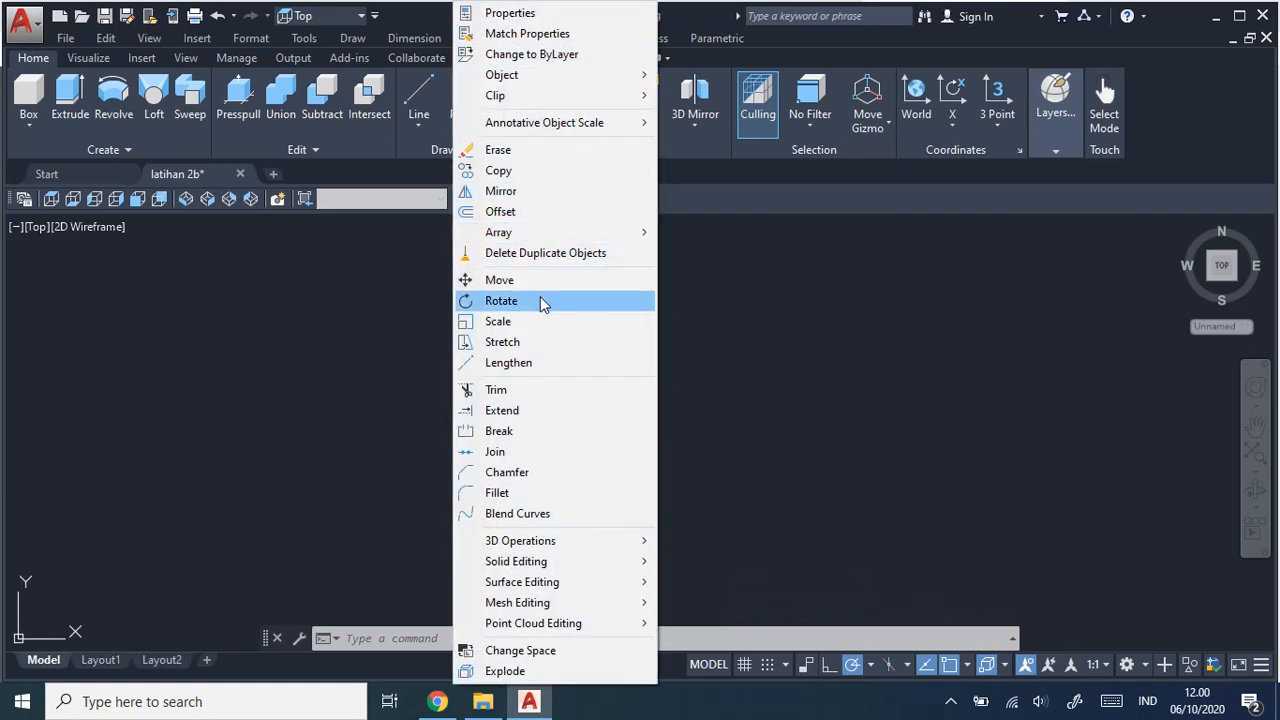
{"action": "left_click", "coordinate": [542, 305]}
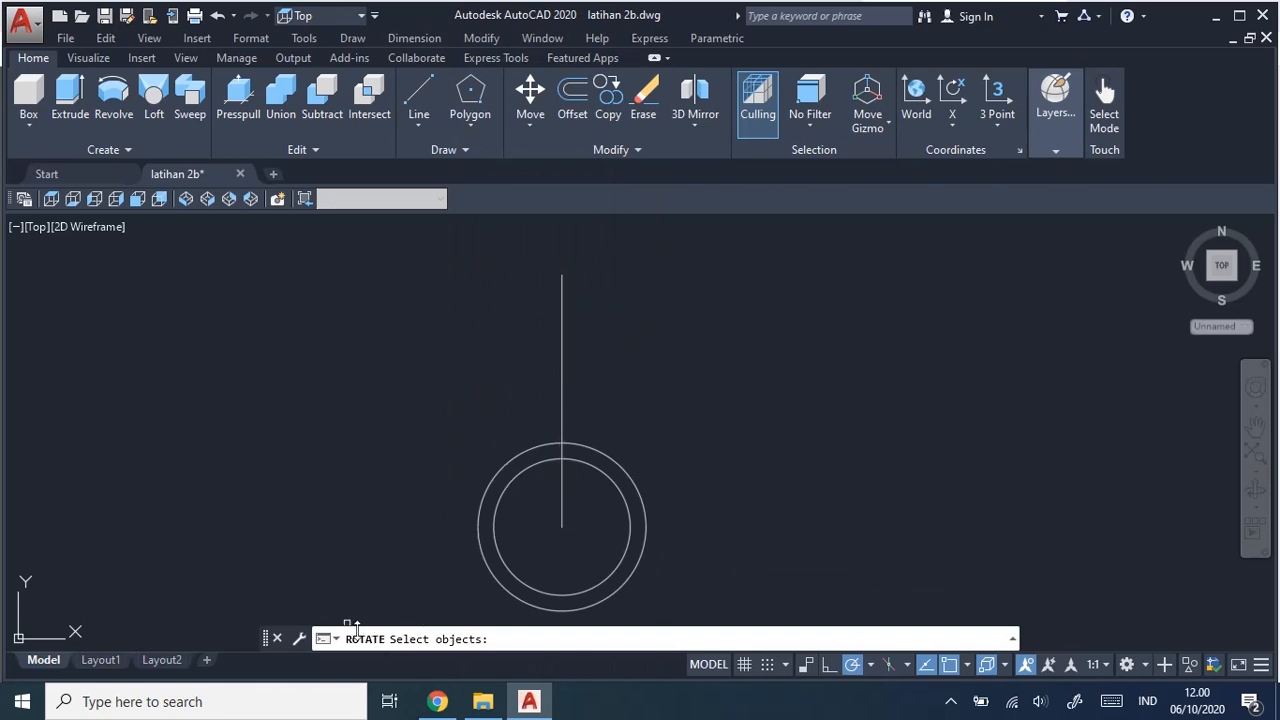
{"action": "left_click", "coordinate": [562, 391]}
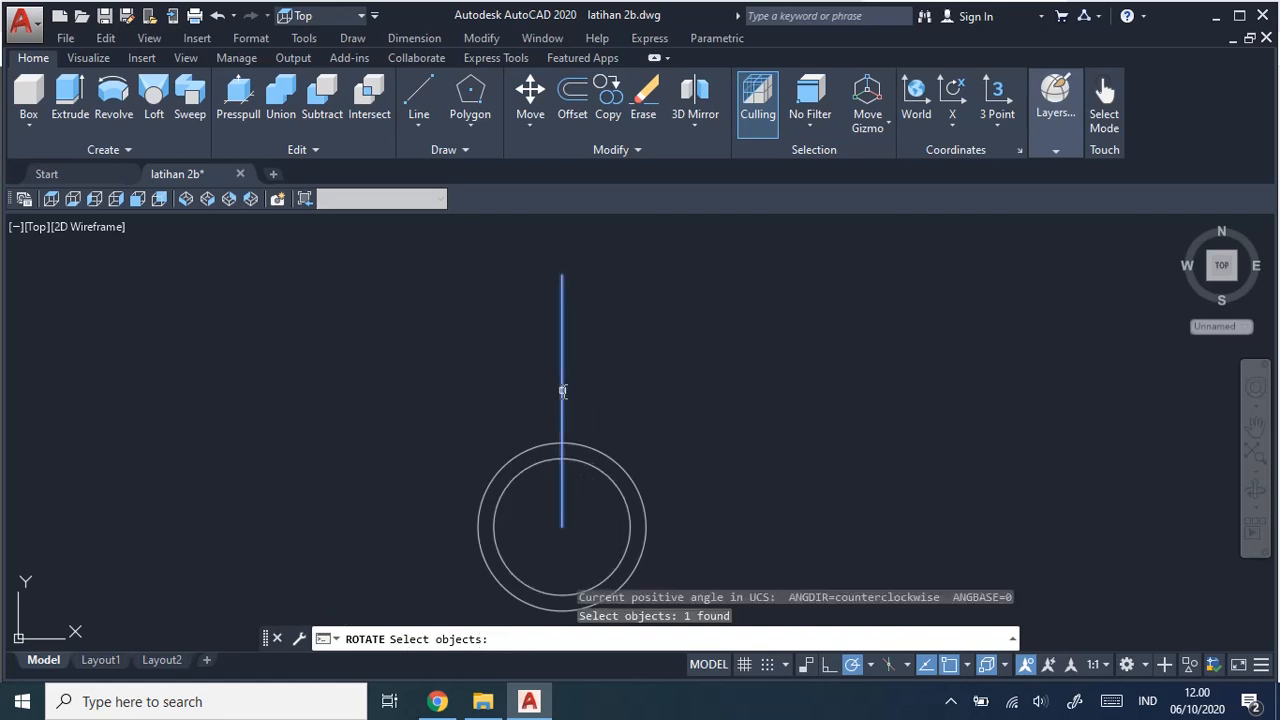
{"action": "key", "text": "Return"}
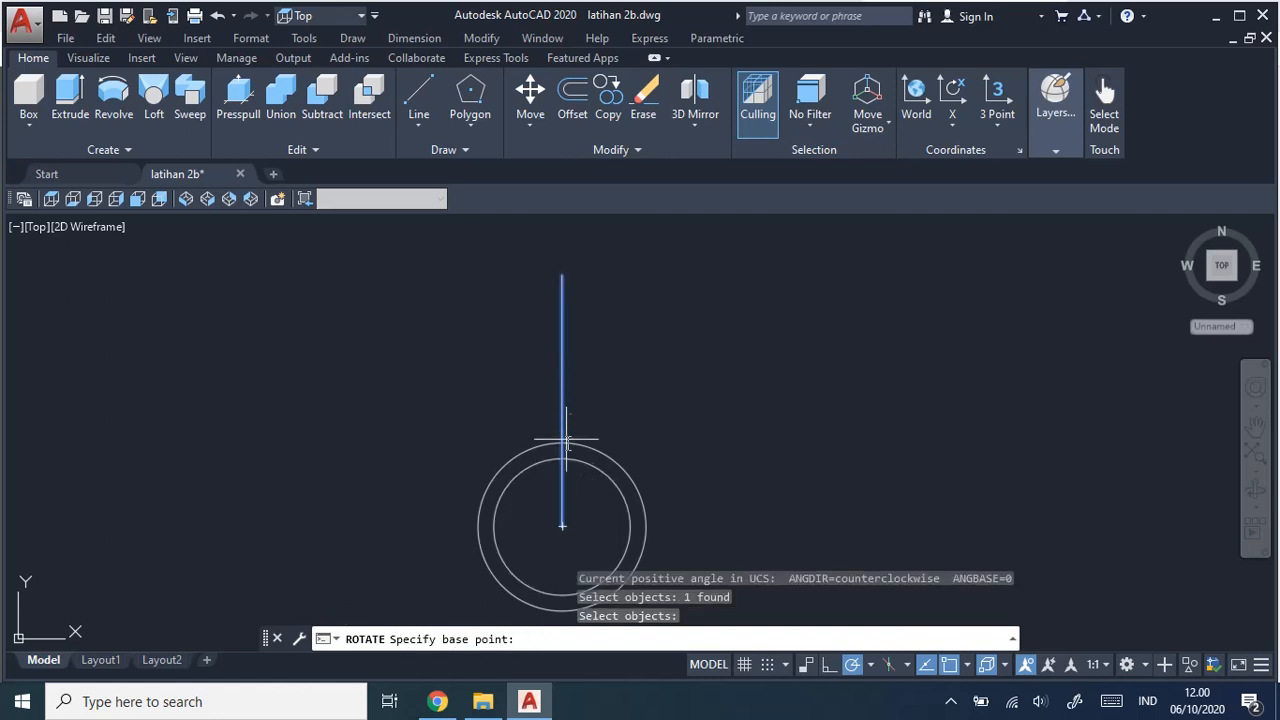
{"action": "left_click", "coordinate": [563, 527]}
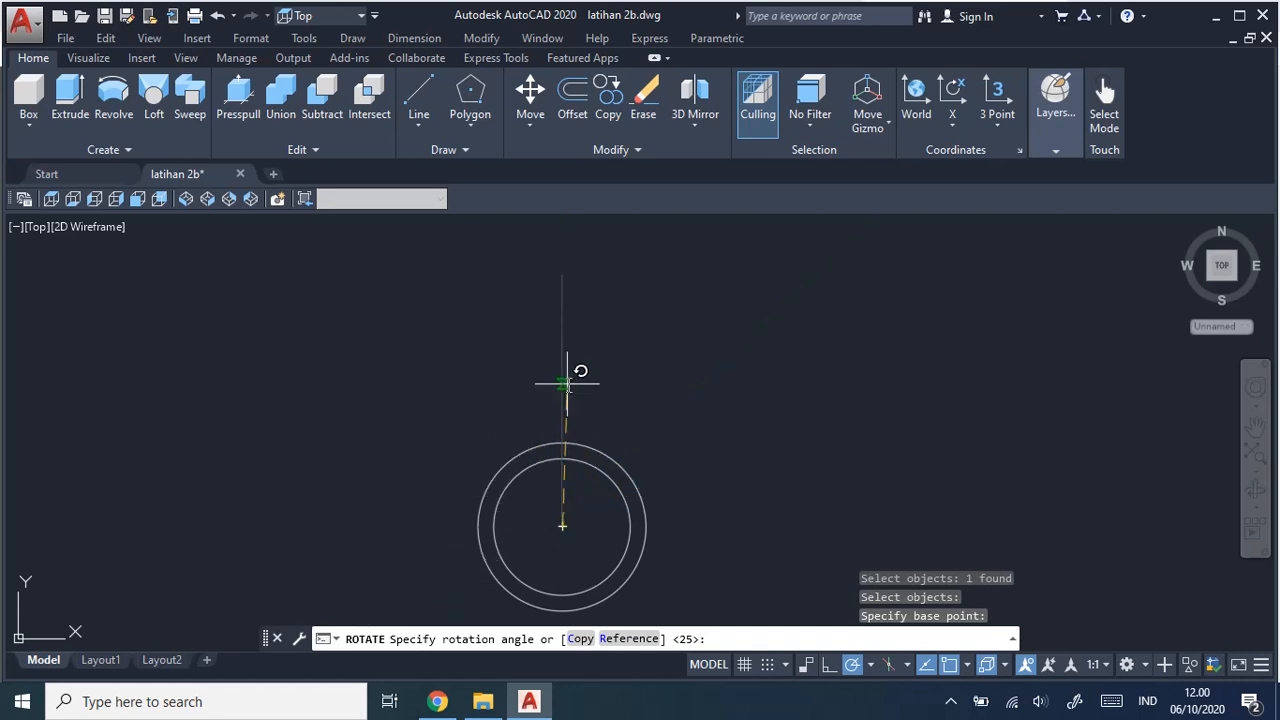
{"action": "key", "text": "alt+Tab"}
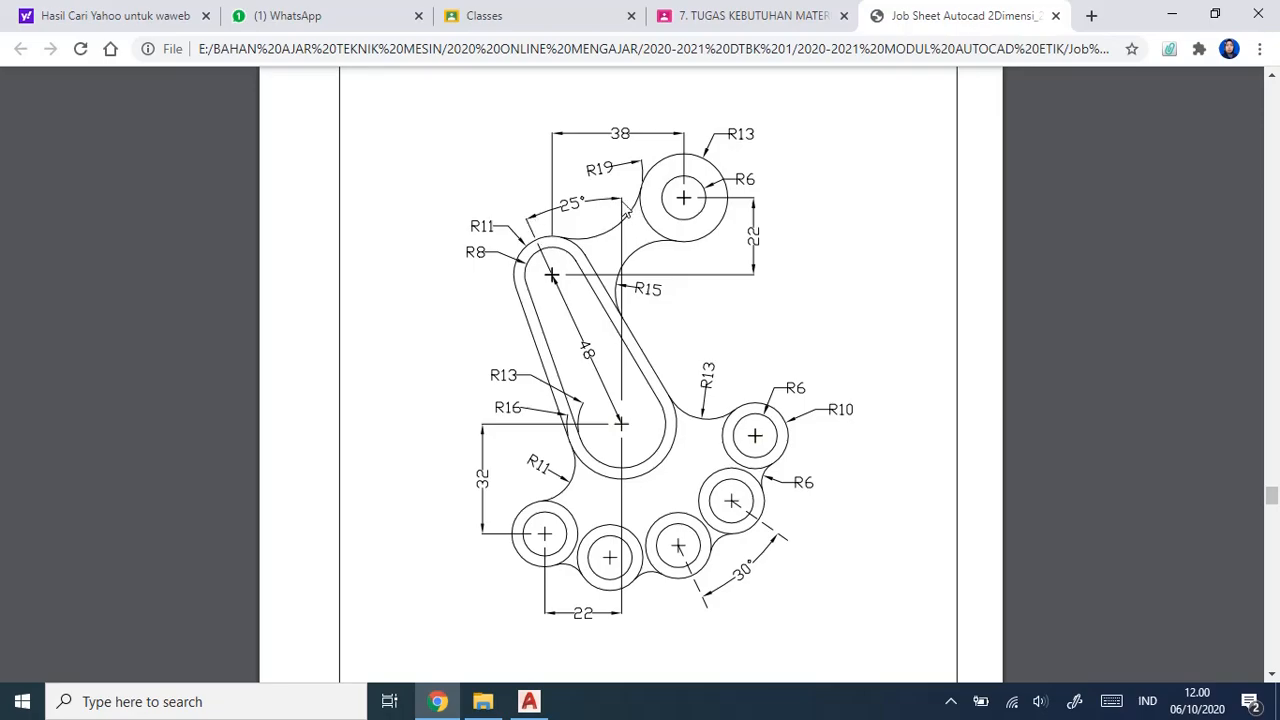
{"action": "key", "text": "alt+Tab"}
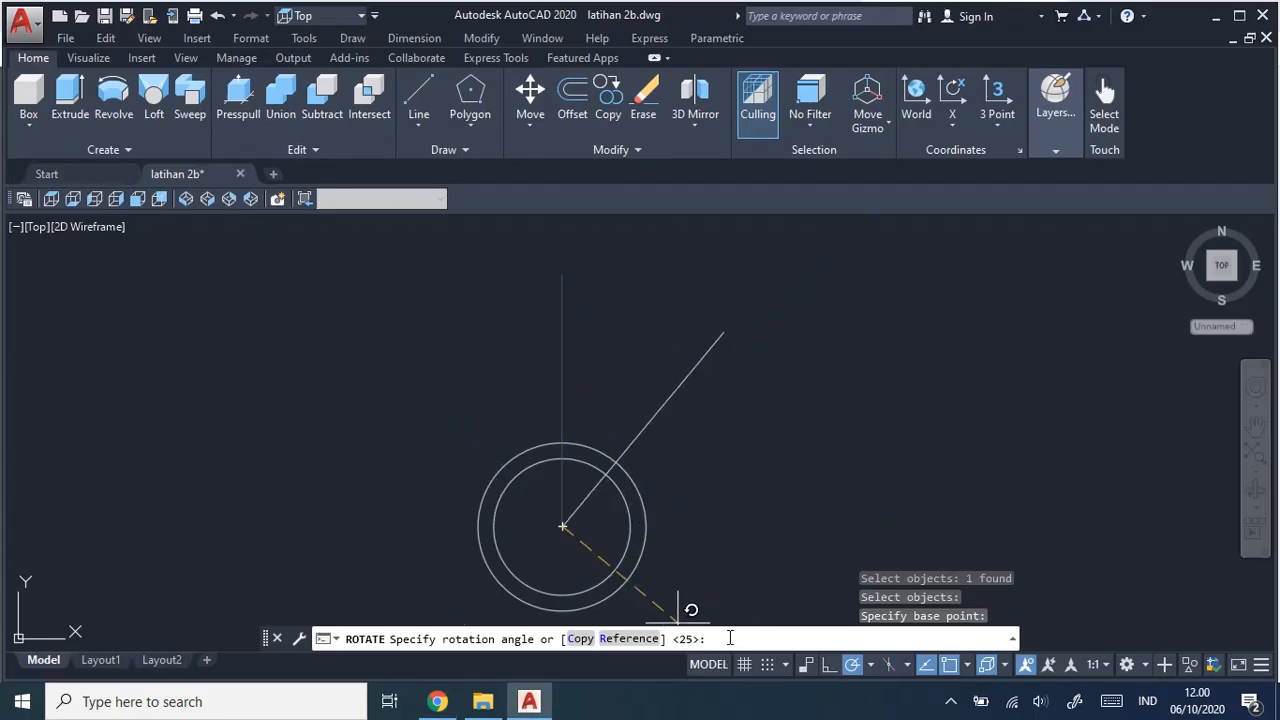
{"action": "type", "text": "25"}
{"action": "key", "text": "Return"}
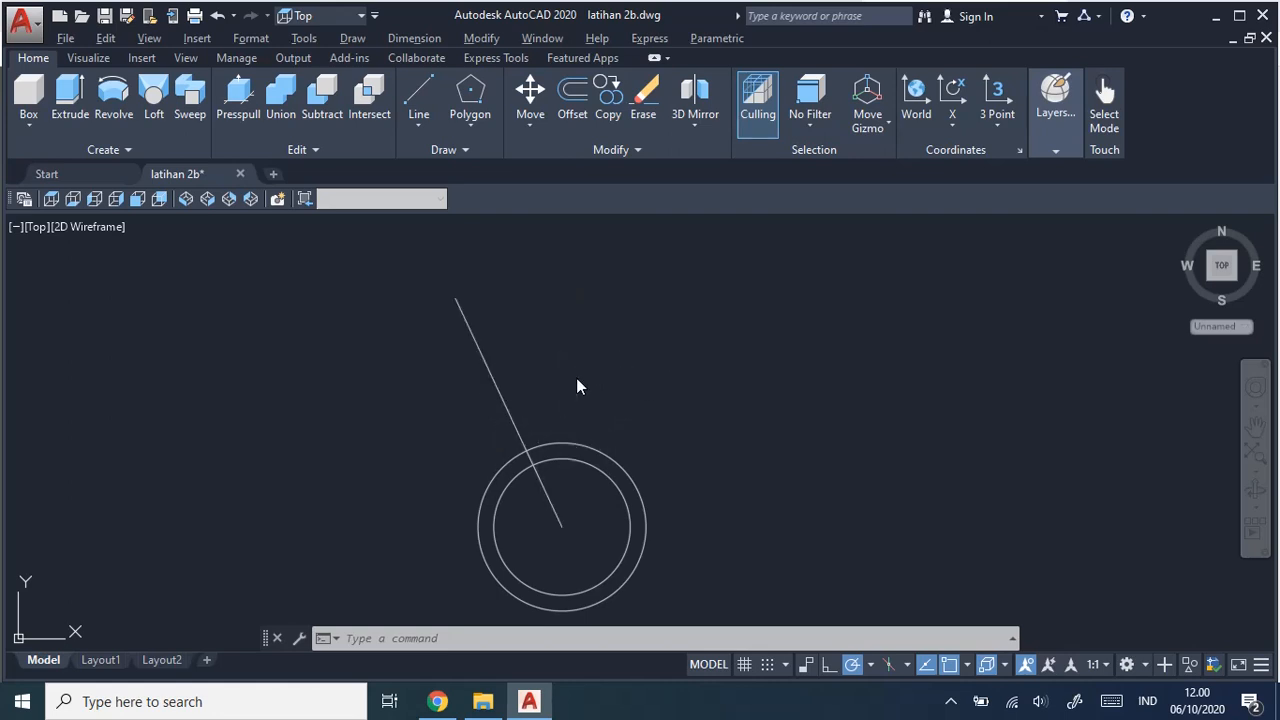
Draw a circle with radius 8 centred on the upper end of the inclined line, following the job sheet.
{"action": "key", "text": "alt+Tab"}
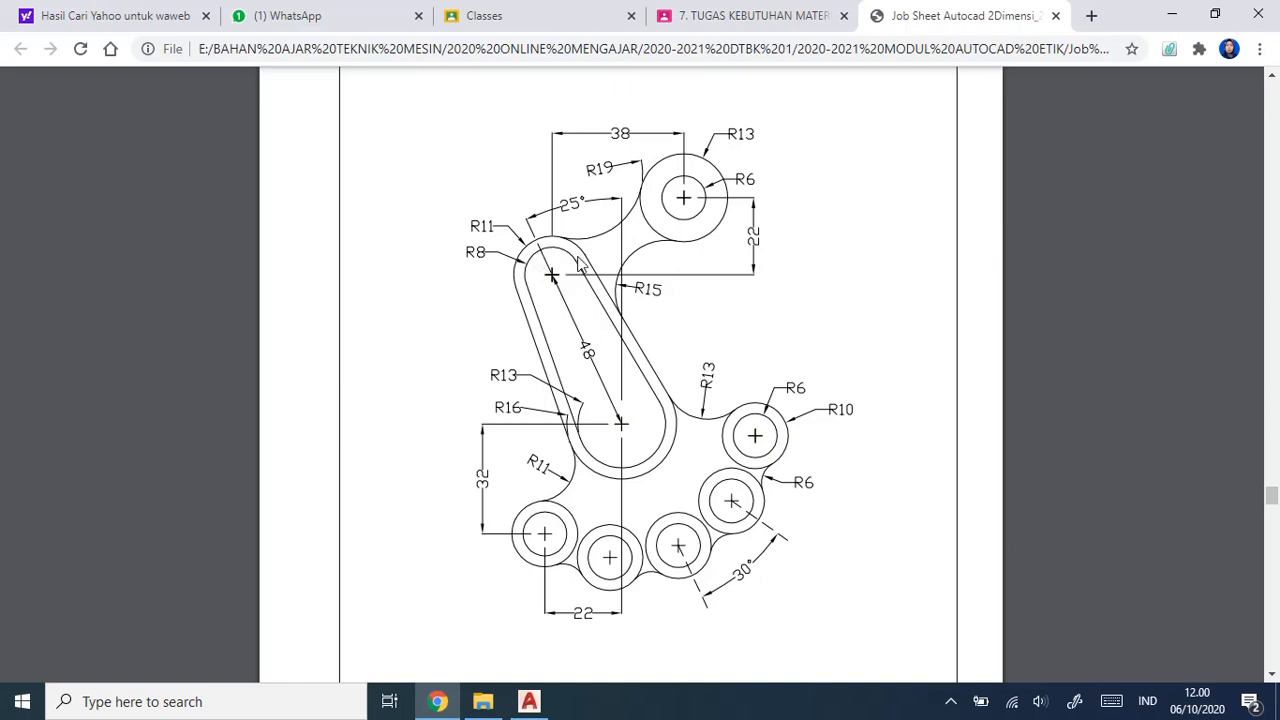
{"action": "key", "text": "alt+Tab"}
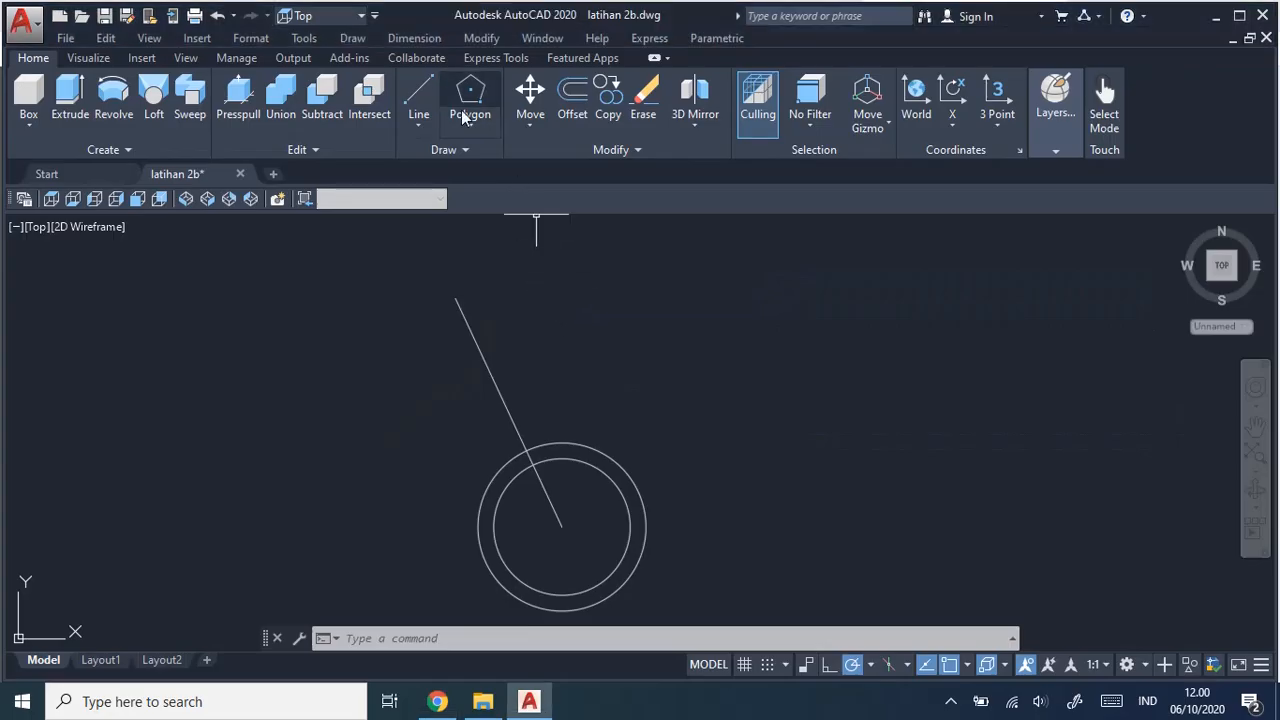
{"action": "left_click", "coordinate": [360, 40]}
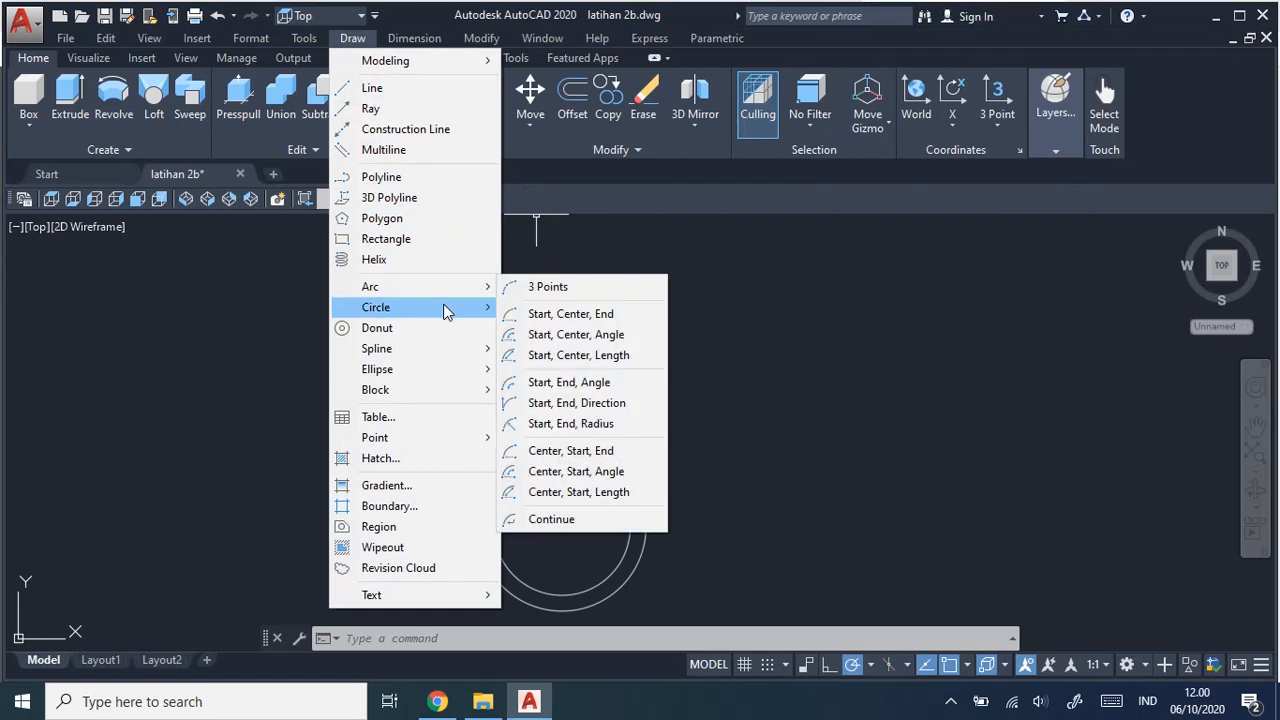
{"action": "mouse_move", "coordinate": [443, 307]}
{"action": "left_click", "coordinate": [577, 310]}
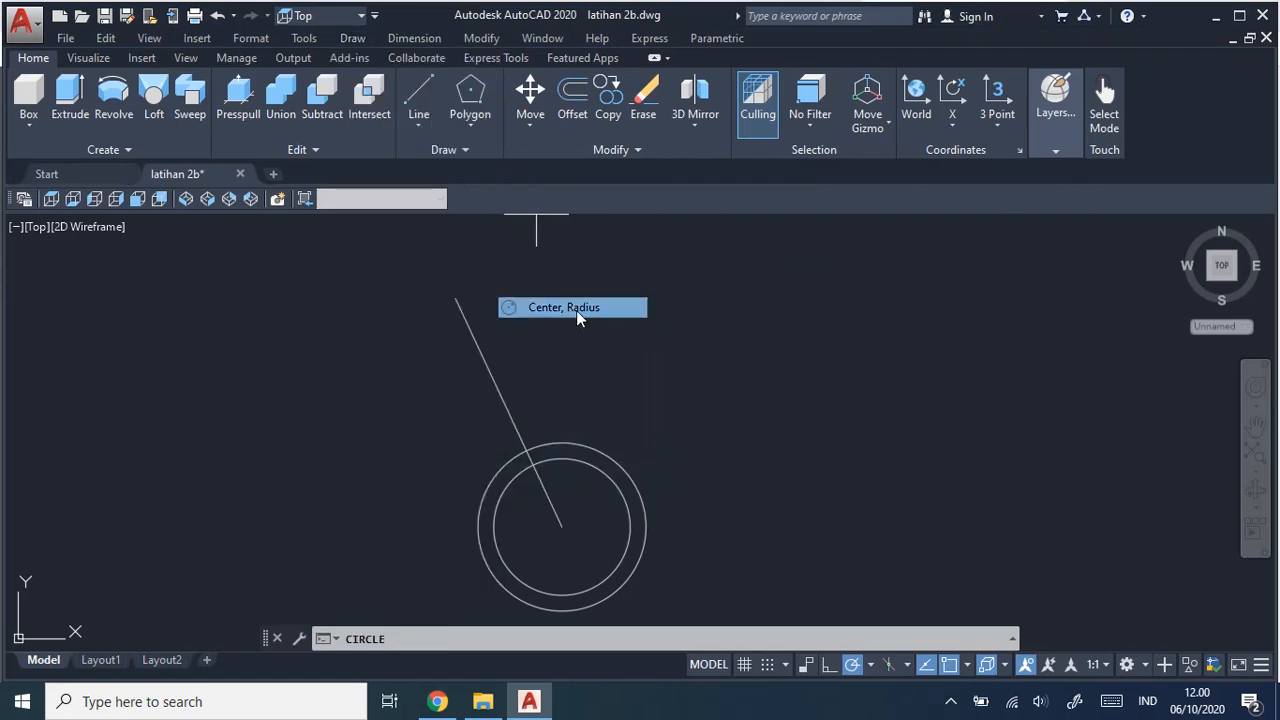
{"action": "left_click", "coordinate": [456, 302]}
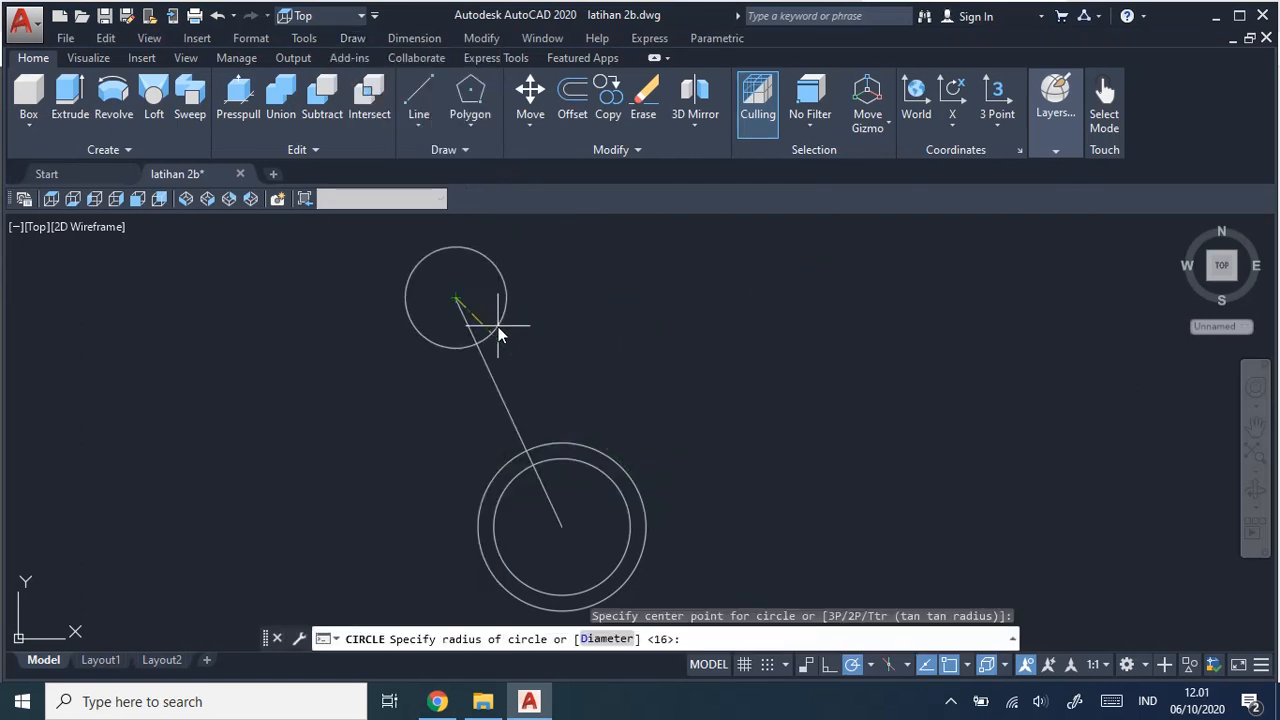
{"action": "type", "text": "8"}
{"action": "key", "text": "Return"}
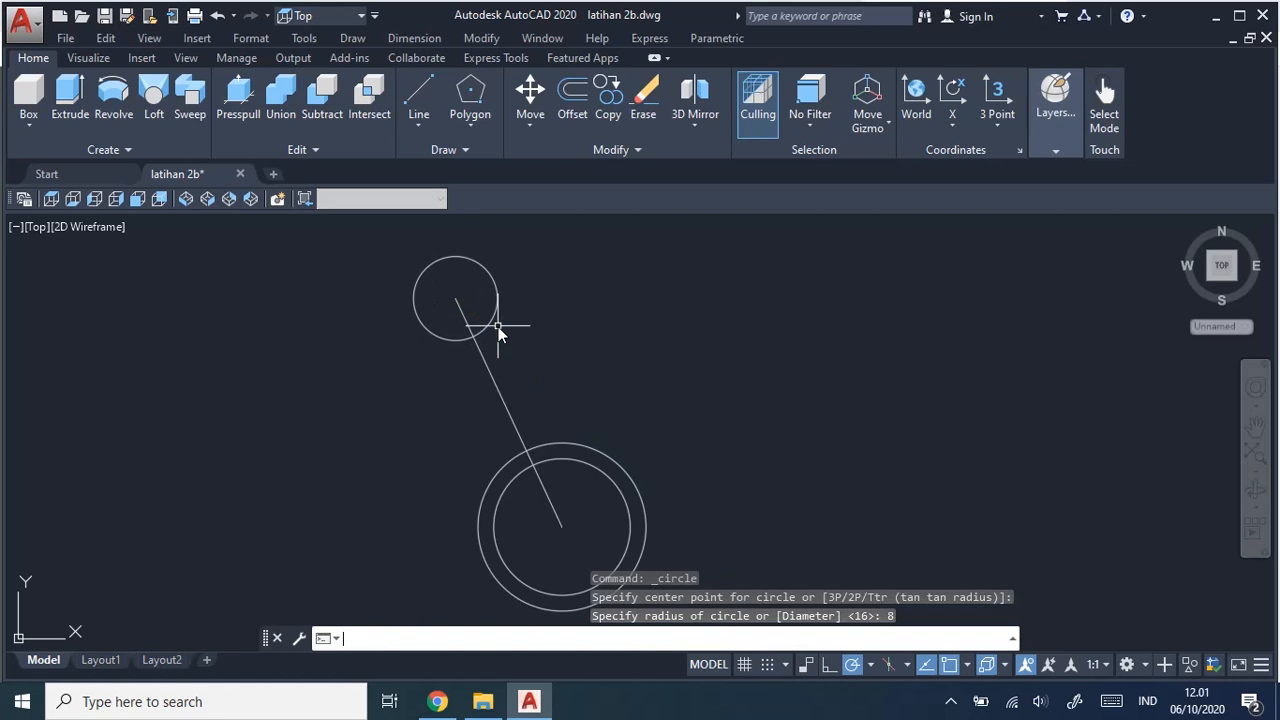
Draw a concentric circle with radius 11 around the small circle at the line's upper end.
{"action": "left_click", "coordinate": [352, 38]}
{"action": "mouse_move", "coordinate": [425, 307]}
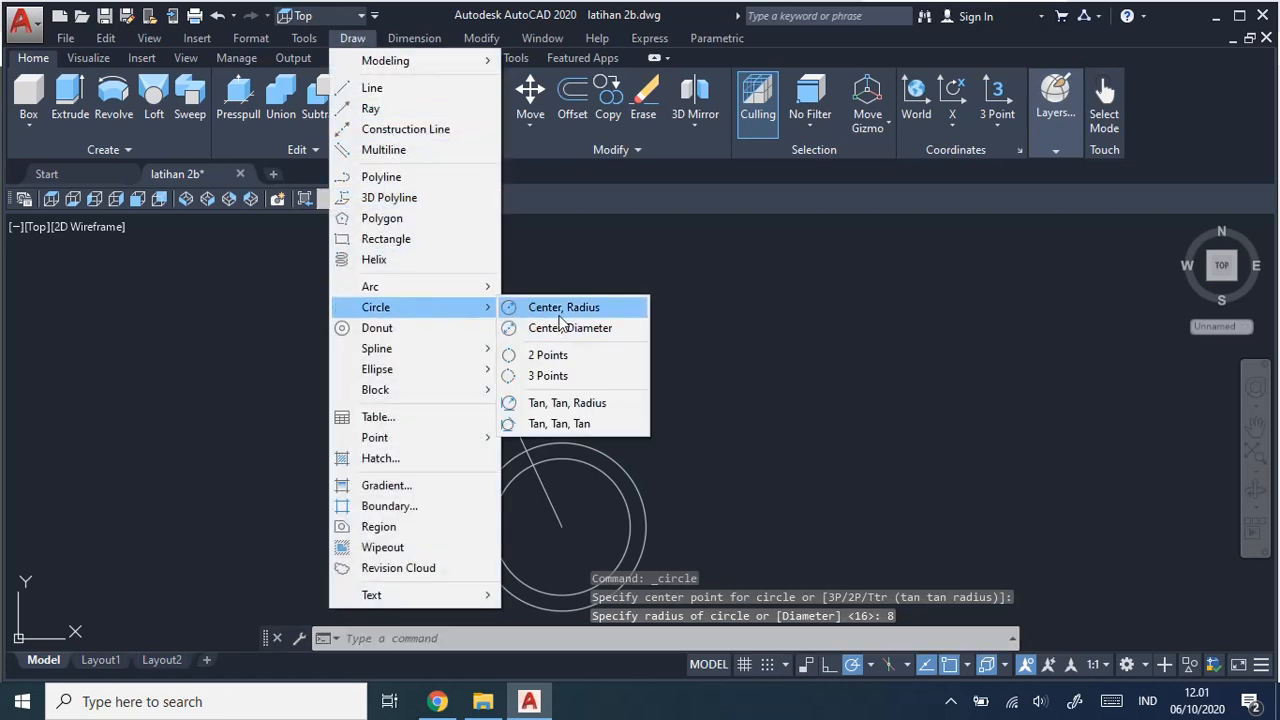
{"action": "left_click", "coordinate": [526, 307]}
{"action": "left_click", "coordinate": [456, 300]}
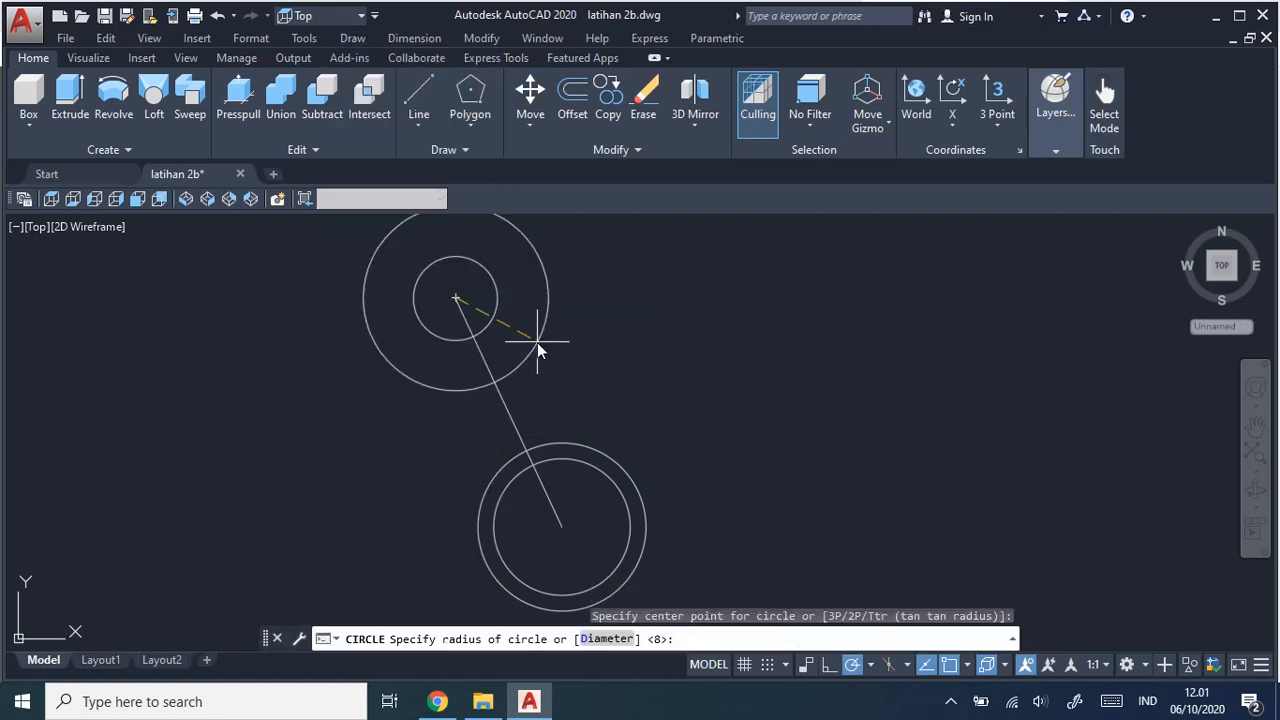
{"action": "type", "text": "11"}
{"action": "key", "text": "Return"}
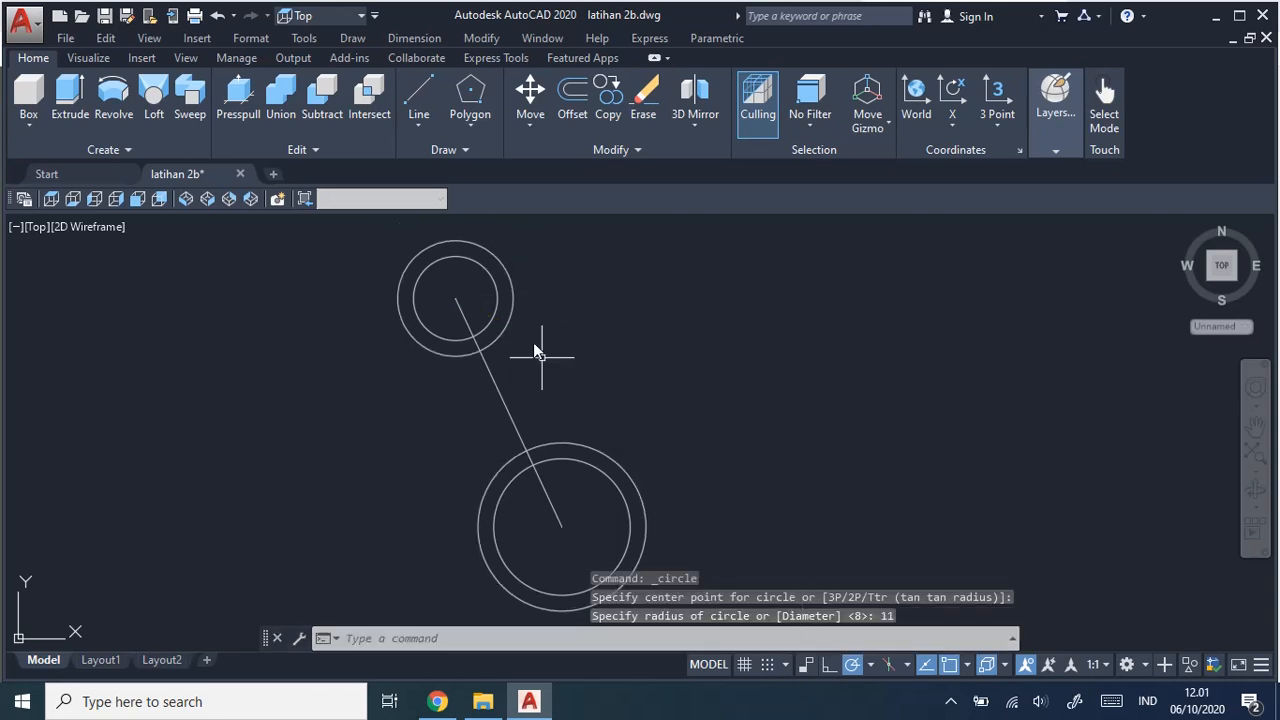
Clear all object snap modes, enable only Tangent, and accept the drafting settings.
{"action": "right_click", "coordinate": [745, 666]}
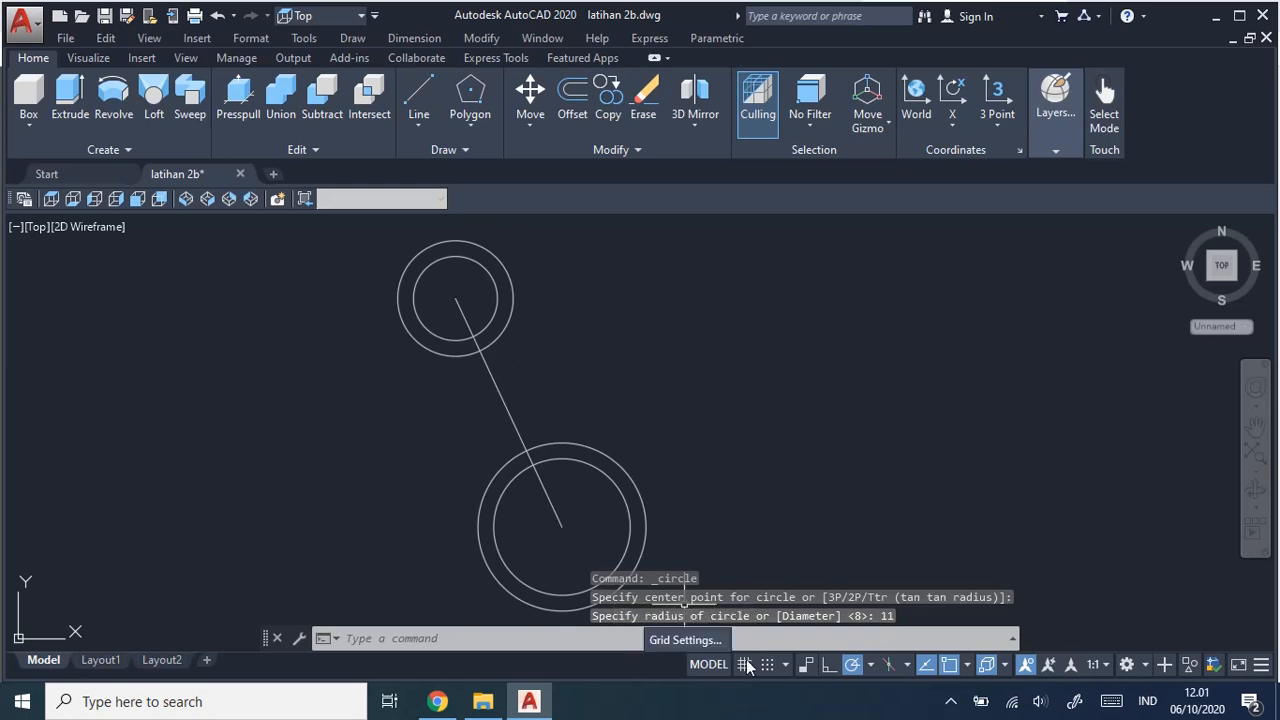
{"action": "left_click", "coordinate": [700, 641]}
{"action": "left_click", "coordinate": [610, 172]}
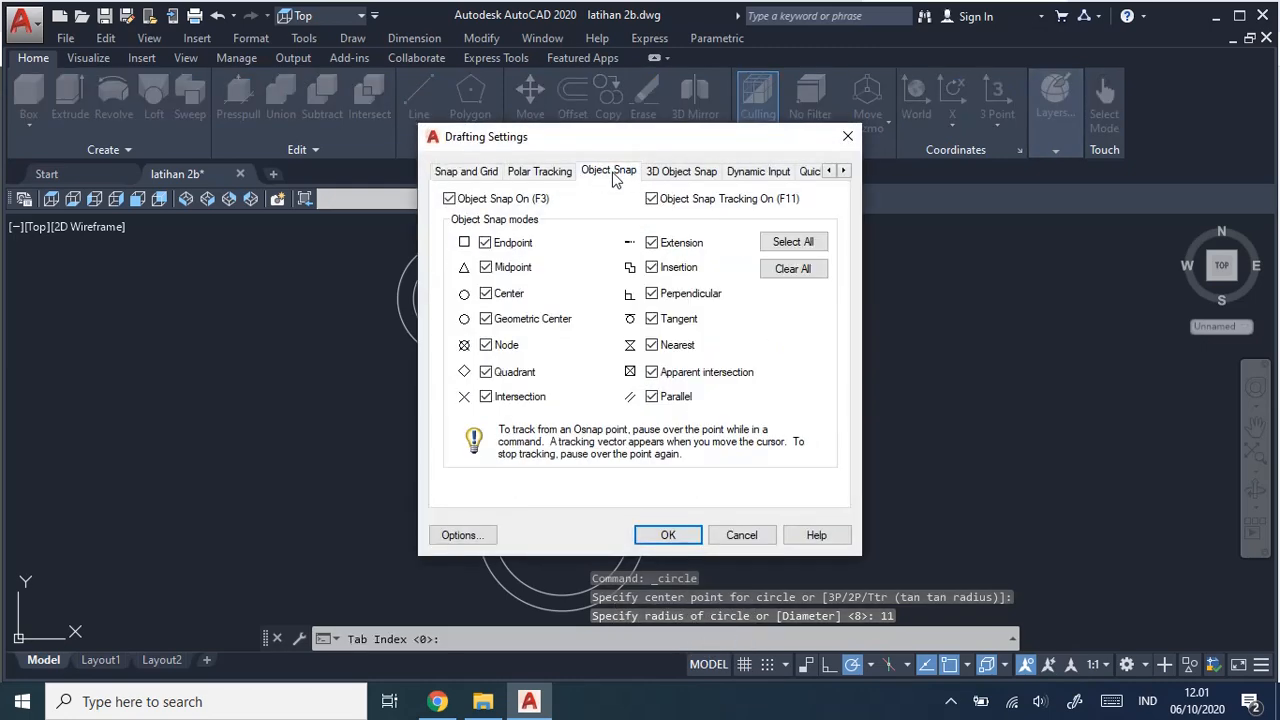
{"action": "left_click", "coordinate": [793, 269]}
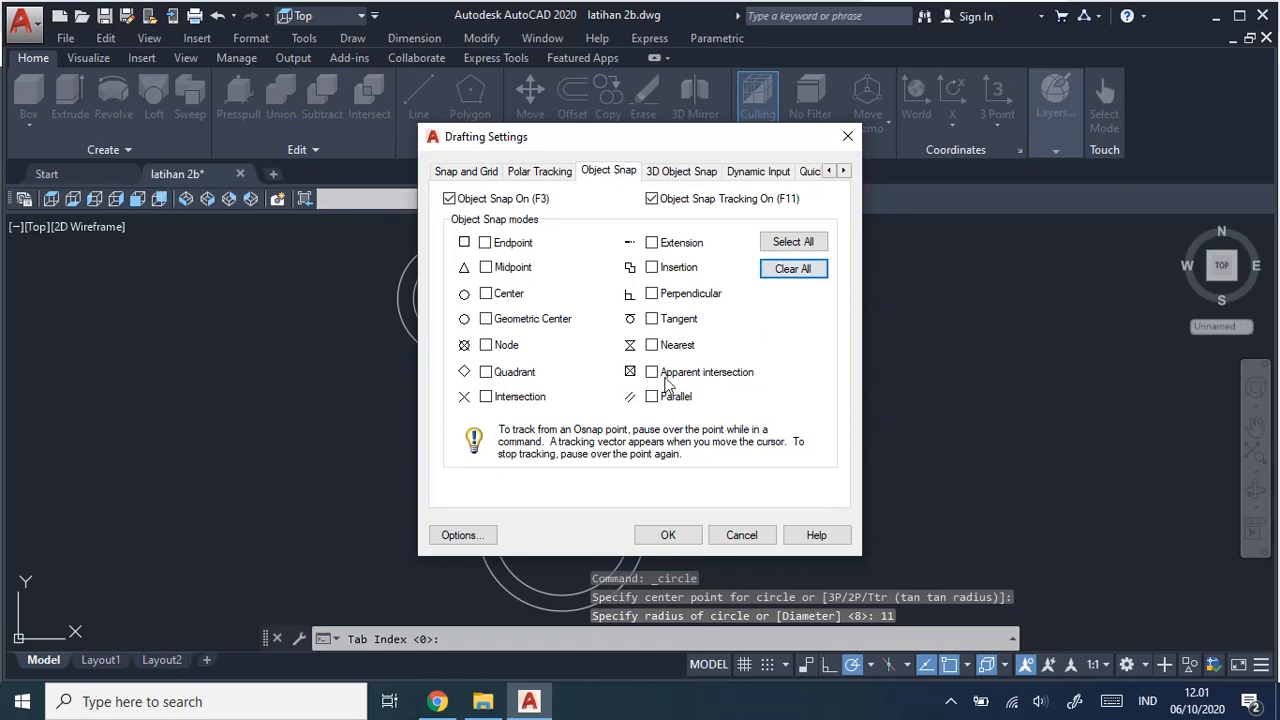
{"action": "left_click", "coordinate": [651, 318]}
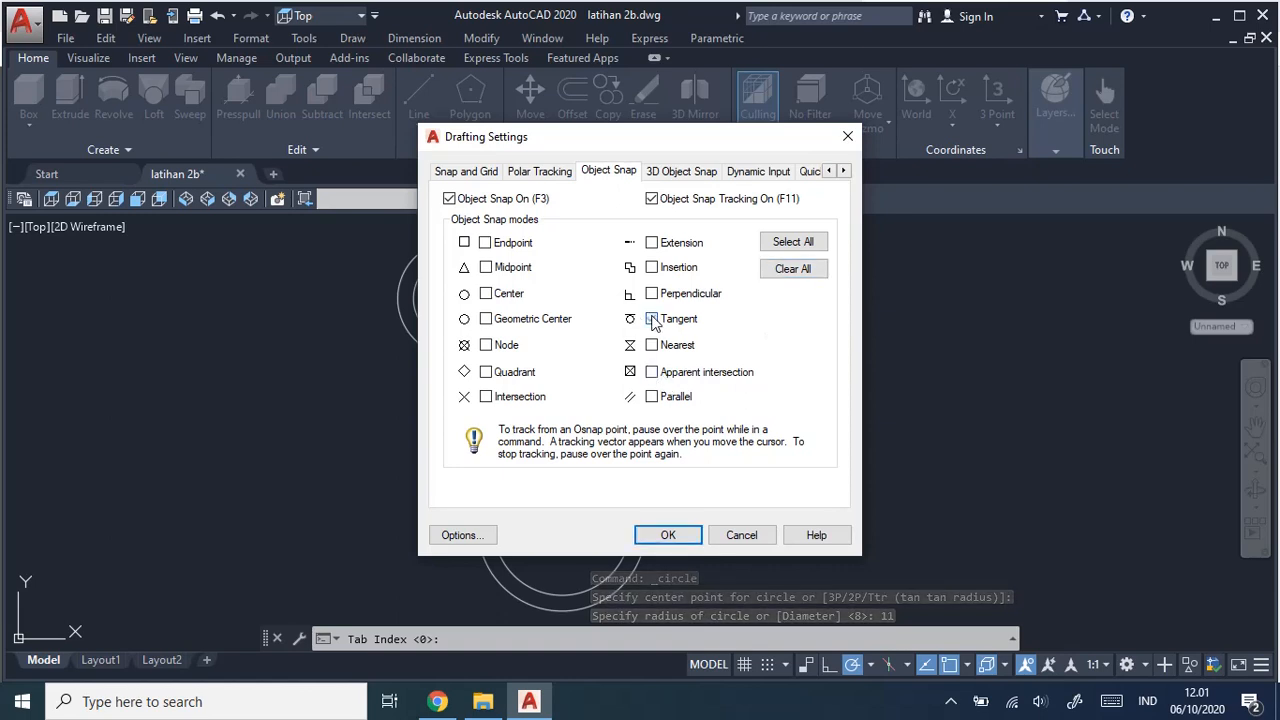
{"action": "left_click", "coordinate": [668, 535]}
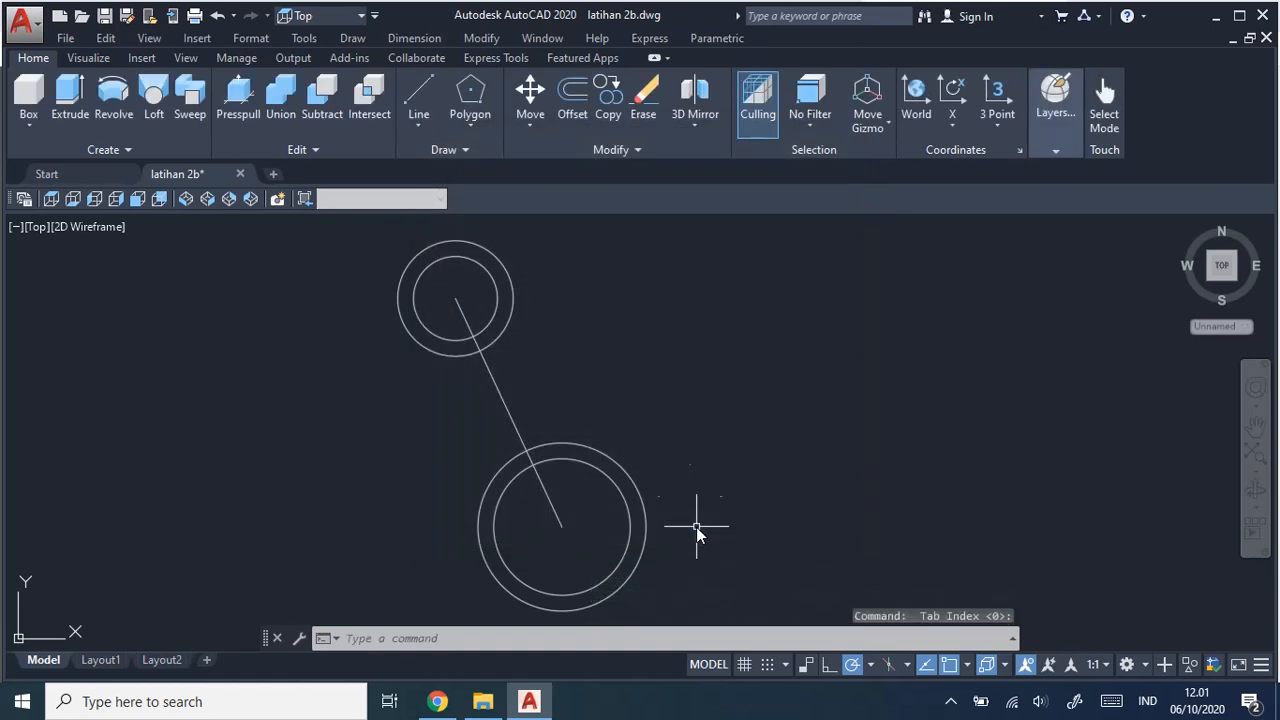
Draw a line tangent to both outer circles along the slot's right side and inspect its upper tangent point.
{"action": "left_click", "coordinate": [424, 103]}
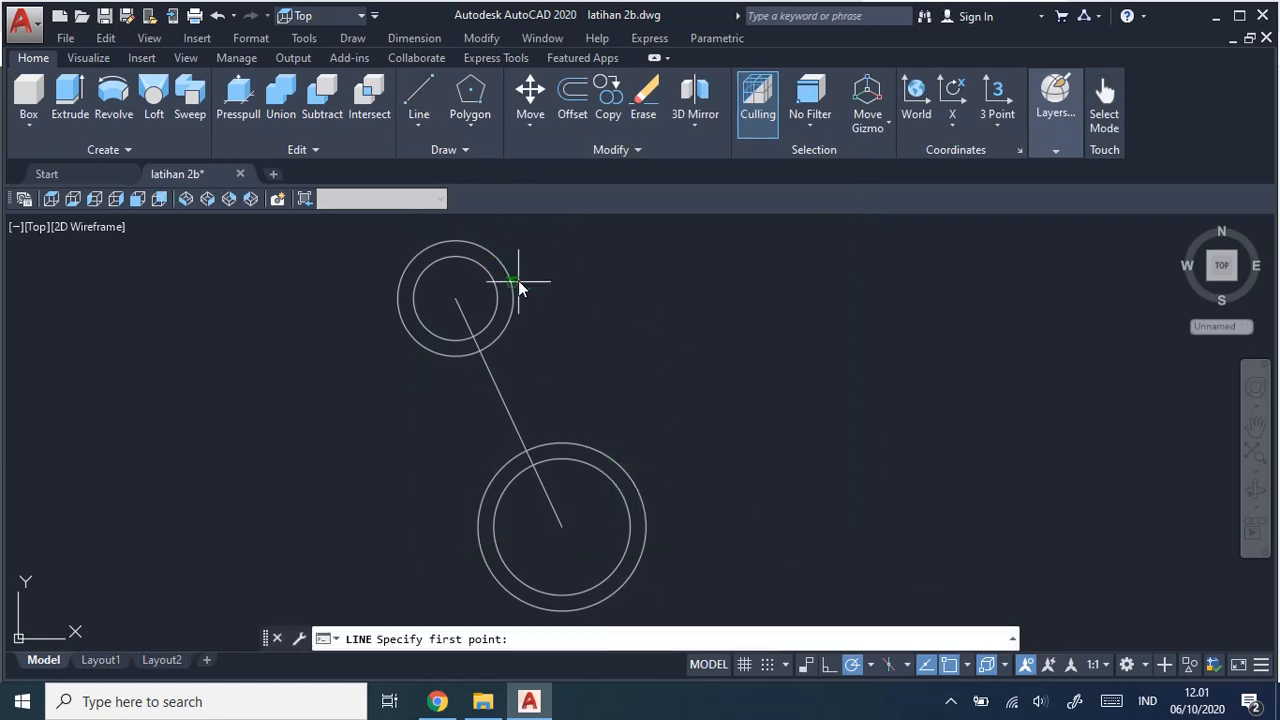
{"action": "left_click", "coordinate": [633, 470]}
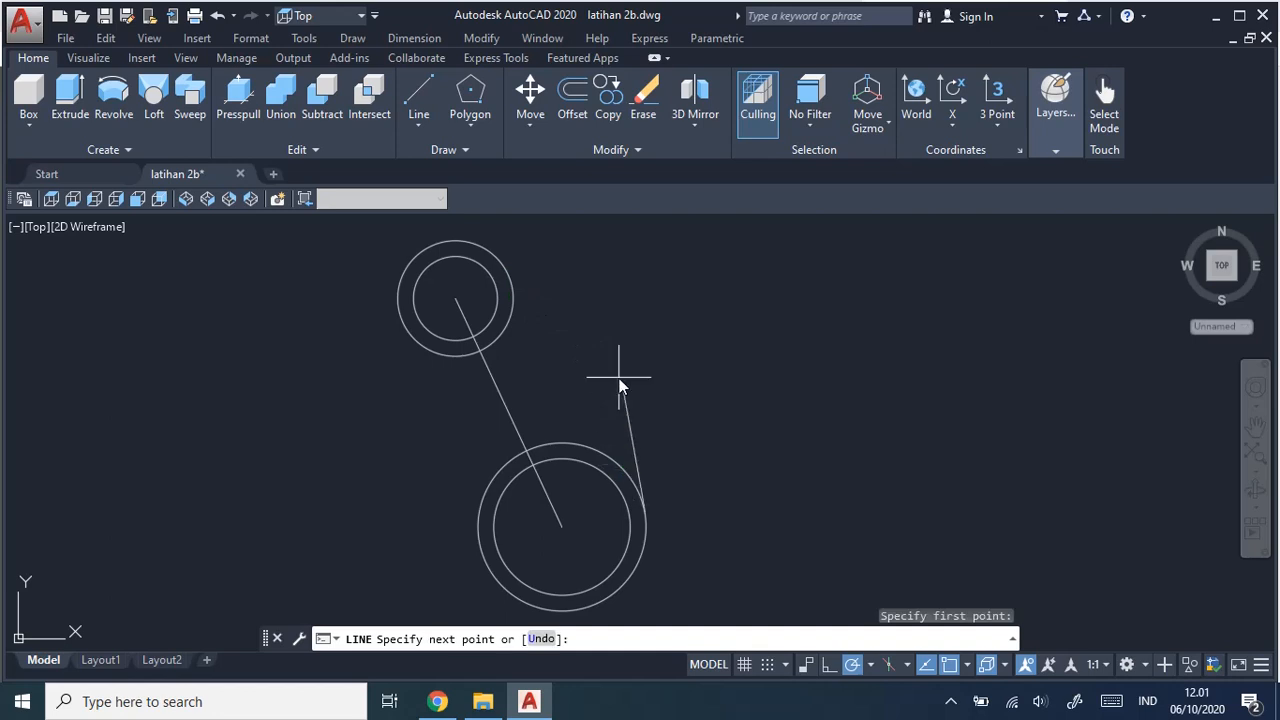
{"action": "left_click", "coordinate": [503, 267]}
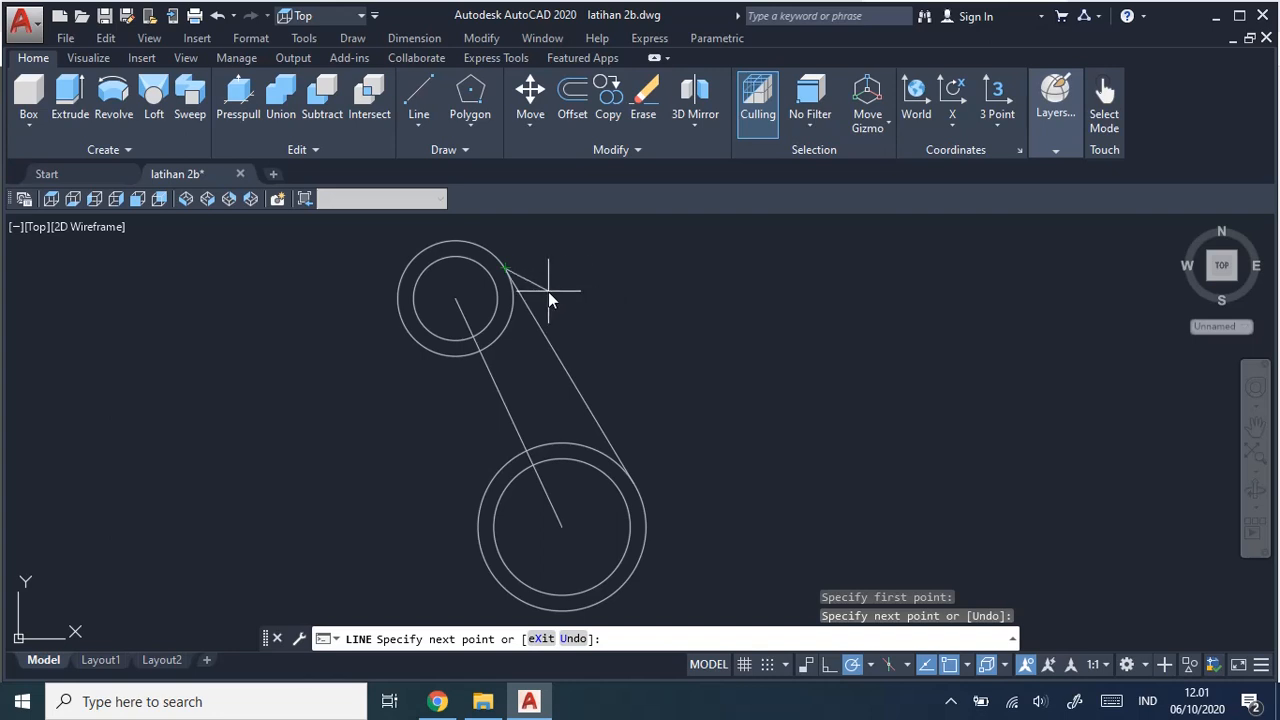
{"action": "scroll", "coordinate": [548, 291], "scroll_direction": "up", "scroll_amount": 3}
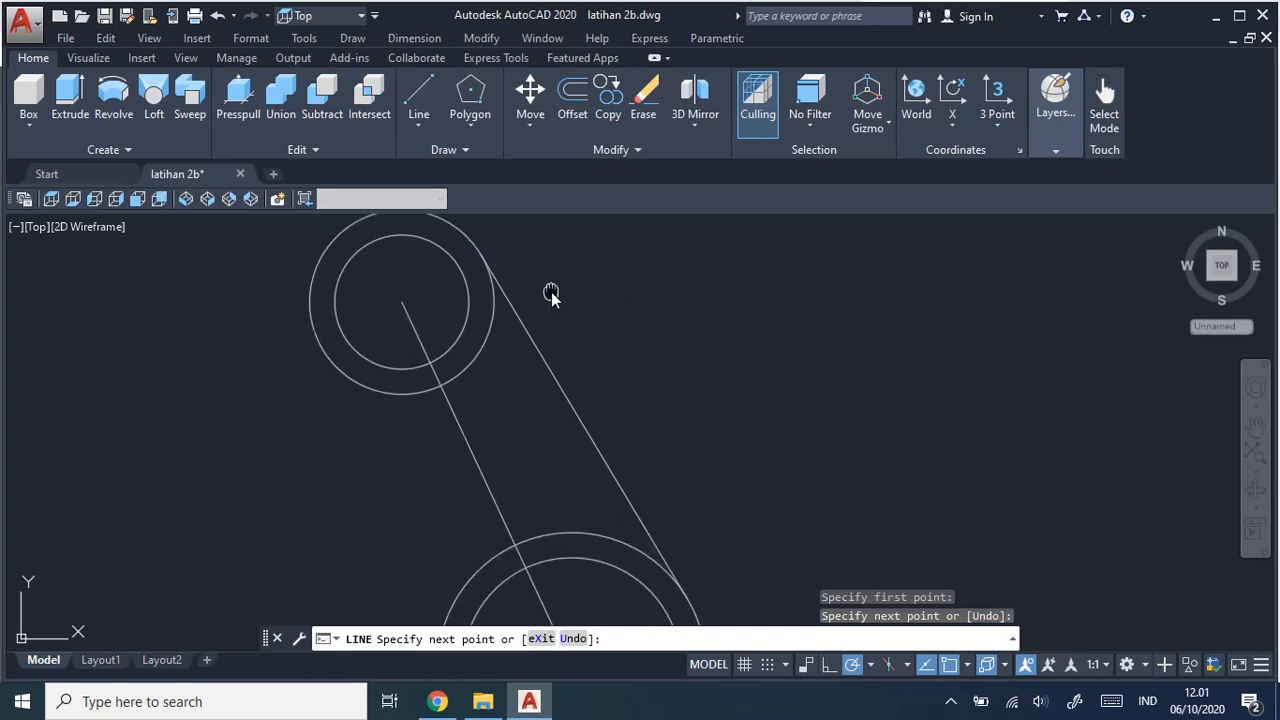
{"action": "middle_click_drag", "start_coordinate": [548, 291], "coordinate": [675, 410]}
{"action": "scroll", "coordinate": [675, 410], "scroll_direction": "up", "scroll_amount": 3}
{"action": "scroll", "coordinate": [675, 410], "scroll_direction": "up", "scroll_amount": 1}
{"action": "middle_click_drag", "start_coordinate": [509, 352], "coordinate": [711, 479]}
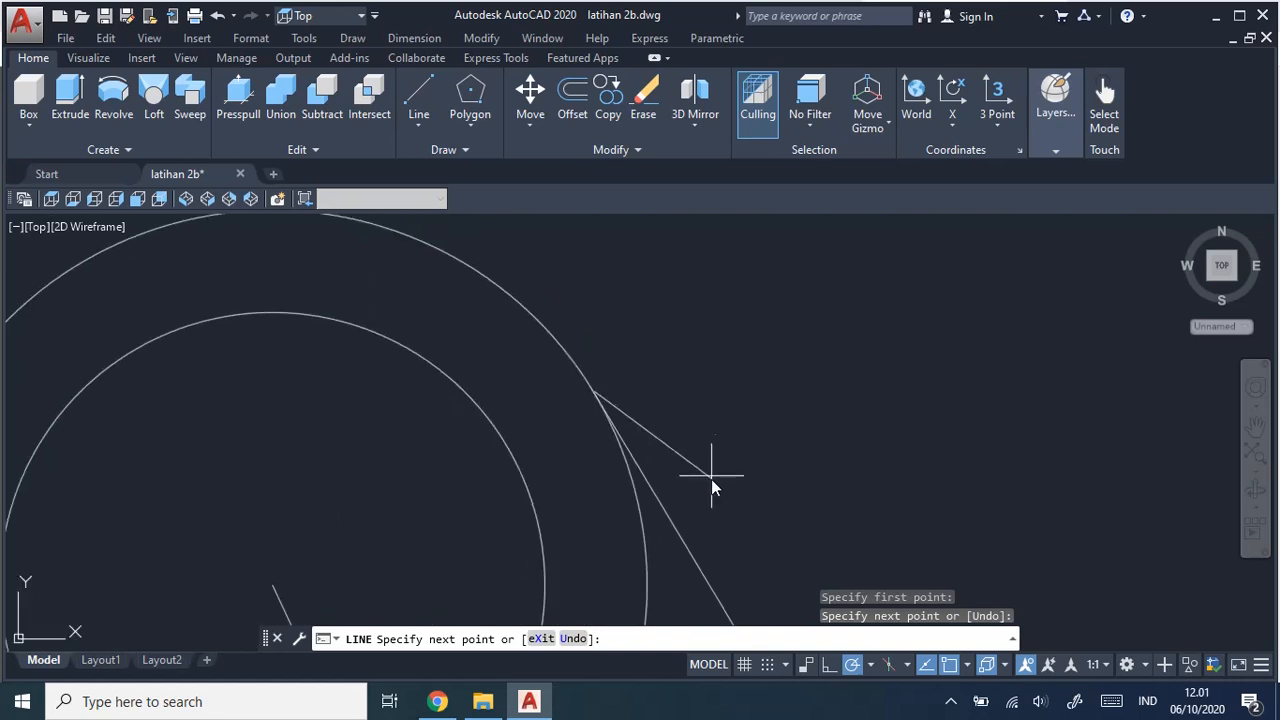
Examine where the slot's right tangent line touches the upper outer circle, and end the line.
{"action": "scroll", "coordinate": [711, 468], "scroll_direction": "up", "scroll_amount": 3}
{"action": "scroll", "coordinate": [512, 402], "scroll_direction": "down", "scroll_amount": 1}
{"action": "middle_click_drag", "start_coordinate": [512, 402], "coordinate": [766, 484]}
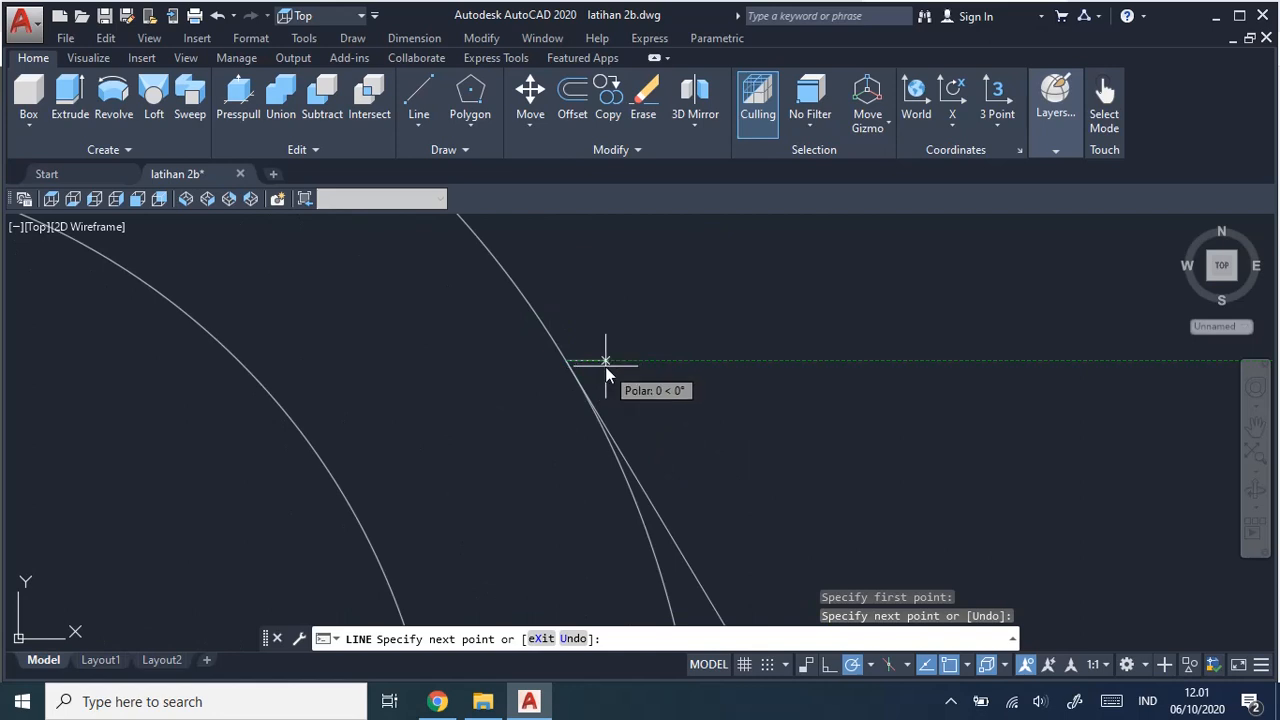
{"action": "scroll", "coordinate": [605, 366], "scroll_direction": "up", "scroll_amount": 1}
{"action": "scroll", "coordinate": [605, 366], "scroll_direction": "down", "scroll_amount": 2}
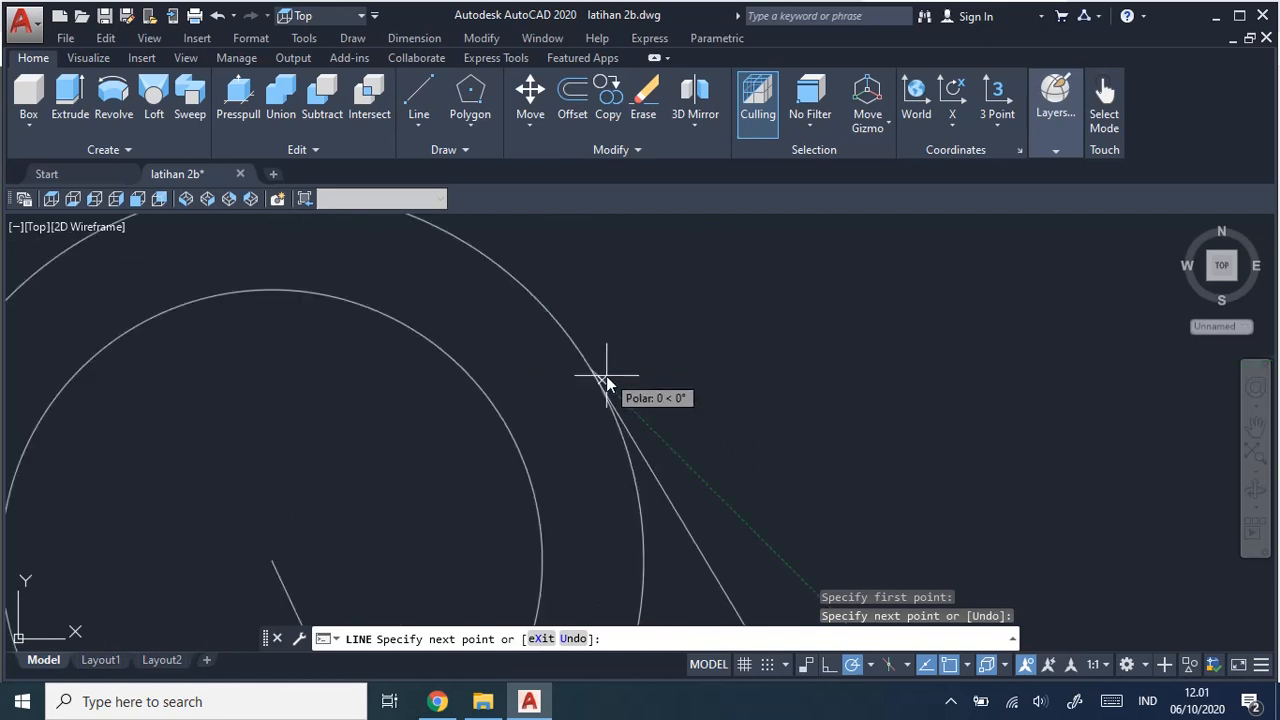
{"action": "scroll", "coordinate": [753, 480], "scroll_direction": "down", "scroll_amount": 2}
{"action": "middle_click_drag", "start_coordinate": [754, 487], "coordinate": [642, 187]}
{"action": "scroll", "coordinate": [685, 299], "scroll_direction": "down", "scroll_amount": 2}
{"action": "middle_click_drag", "start_coordinate": [745, 335], "coordinate": [708, 372]}
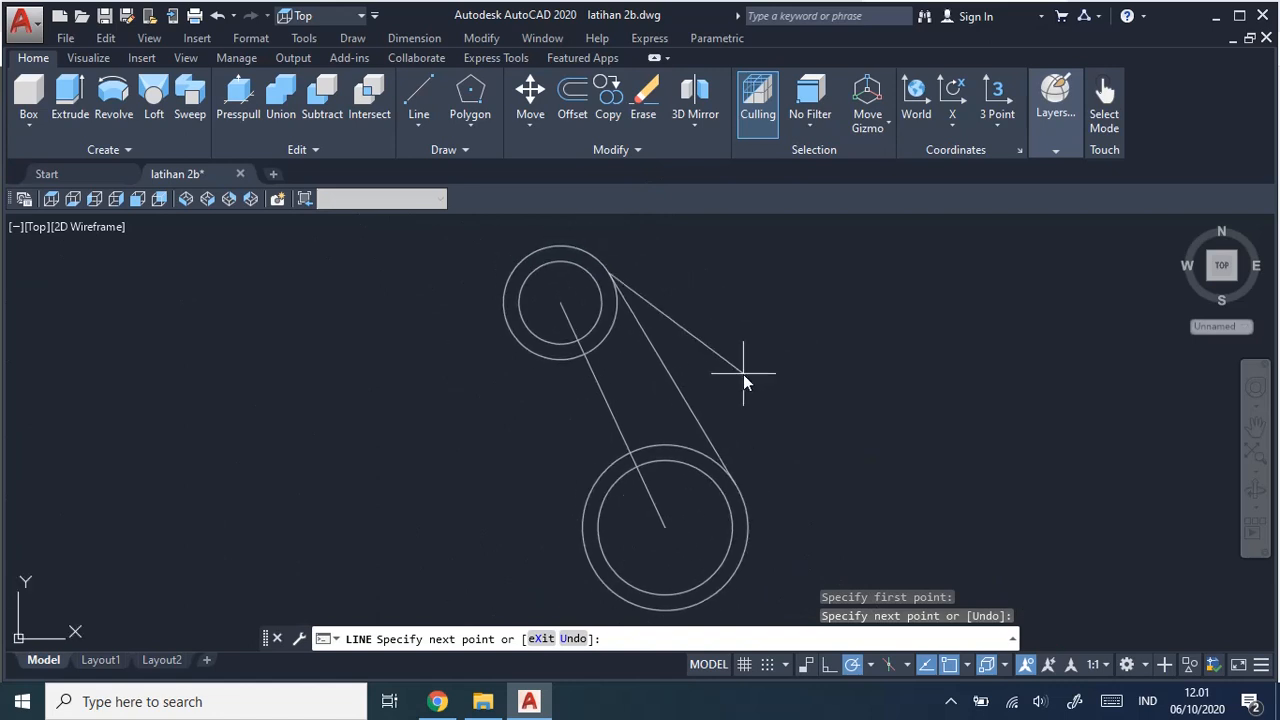
{"action": "key", "text": "Escape"}
Draw a line tangent to both inner circles along the slot's right side, from the lower circle to the upper one.
{"action": "left_click", "coordinate": [416, 96]}
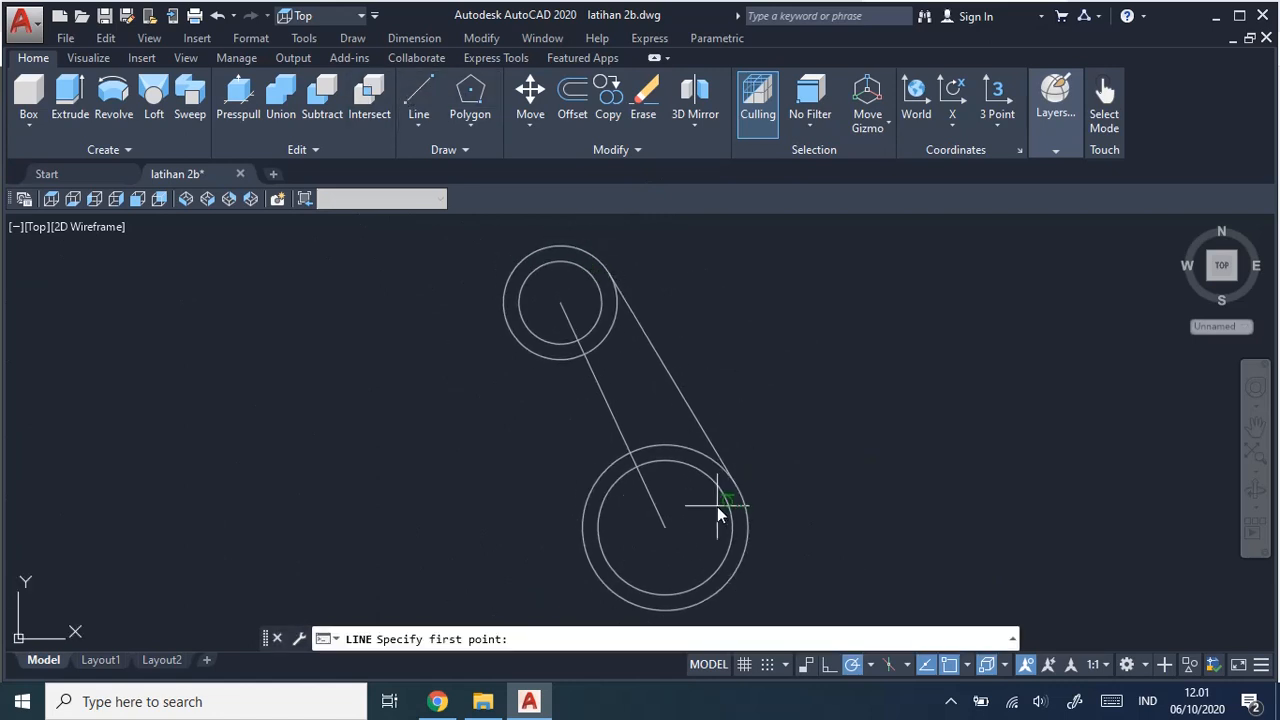
{"action": "left_click", "coordinate": [713, 482]}
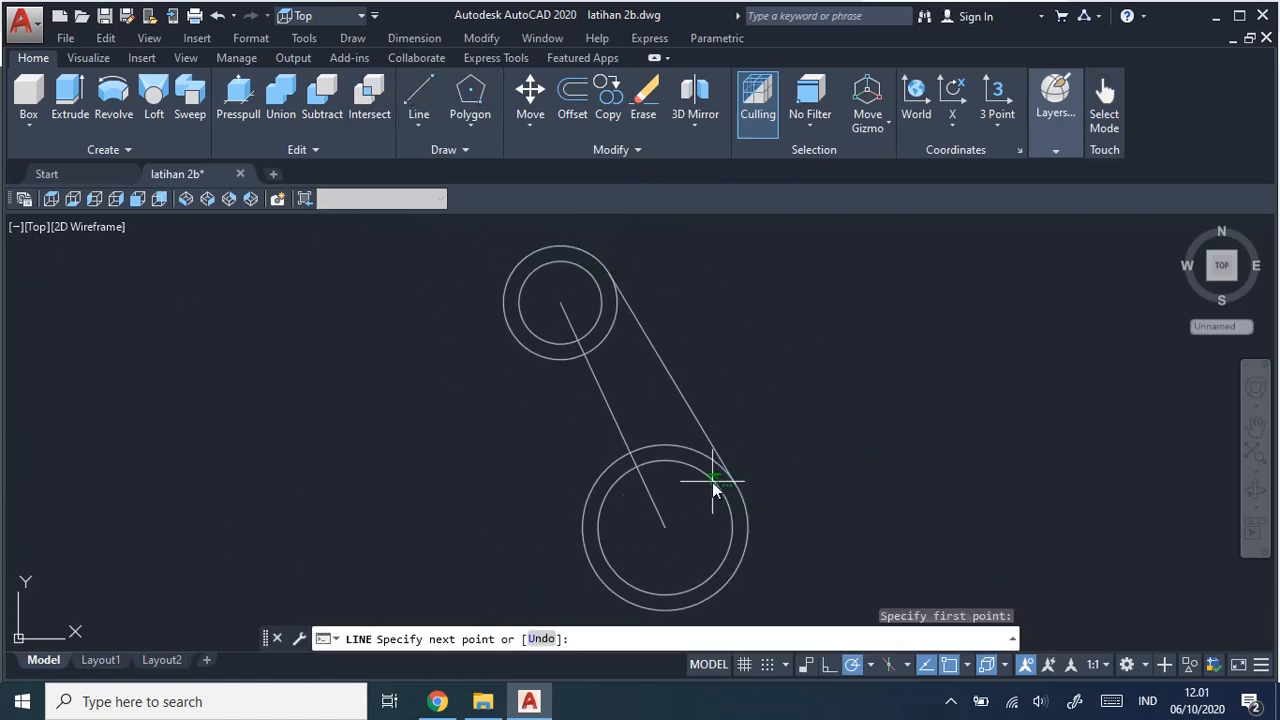
{"action": "left_click", "coordinate": [602, 289]}
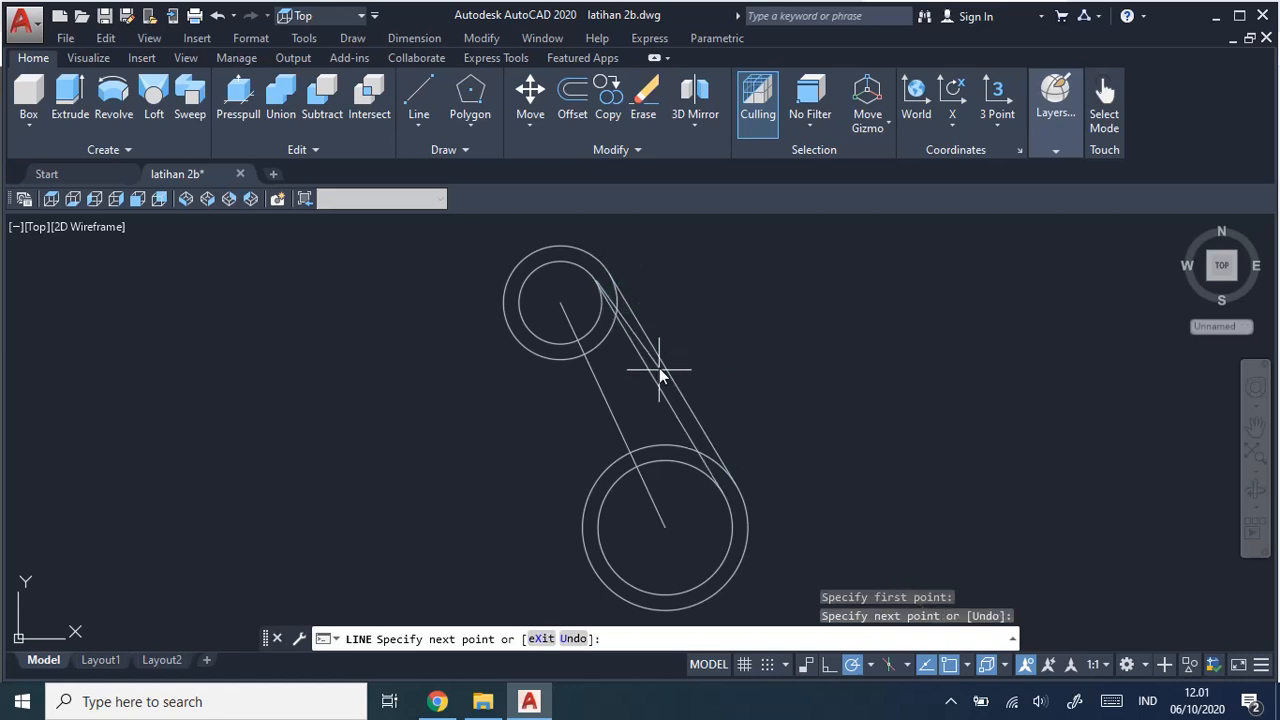
{"action": "key", "text": "Escape"}
Draw a line tangent to both inner circles along the slot's left side, starting at the lower circle.
{"action": "left_click", "coordinate": [420, 95]}
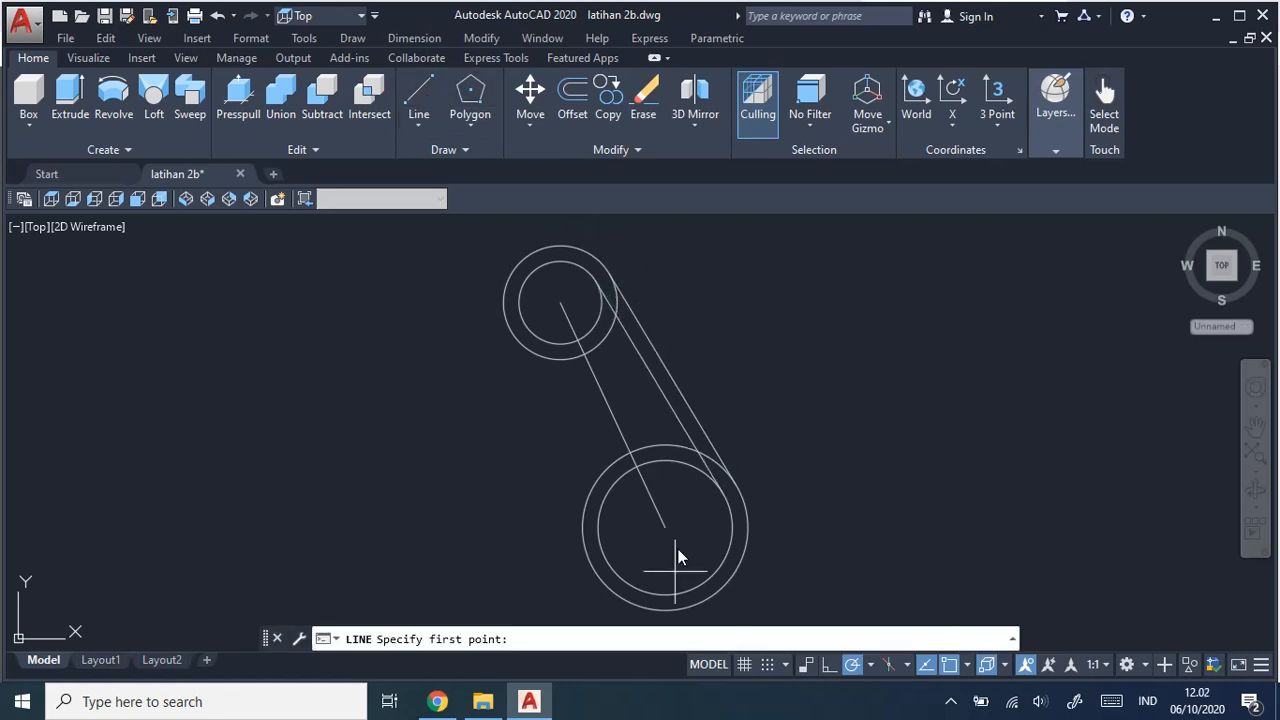
{"action": "left_click", "coordinate": [617, 577]}
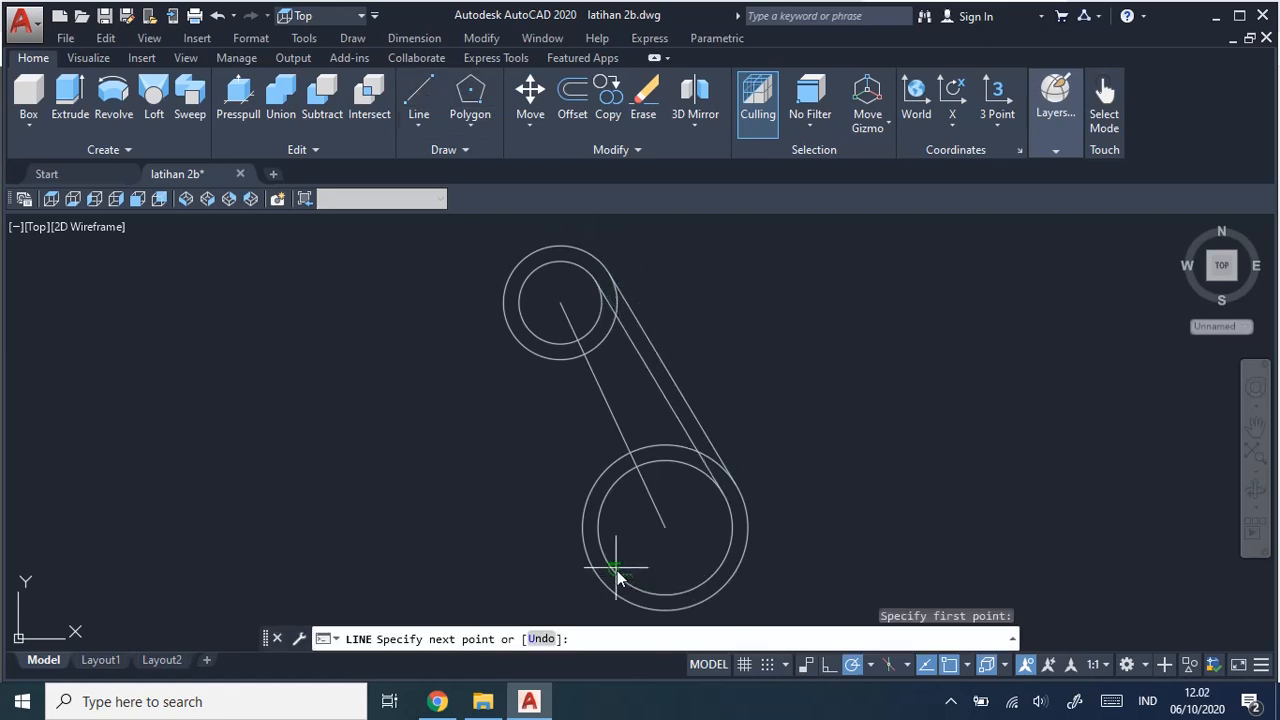
{"action": "left_click", "coordinate": [531, 337]}
{"action": "key", "text": "Escape"}
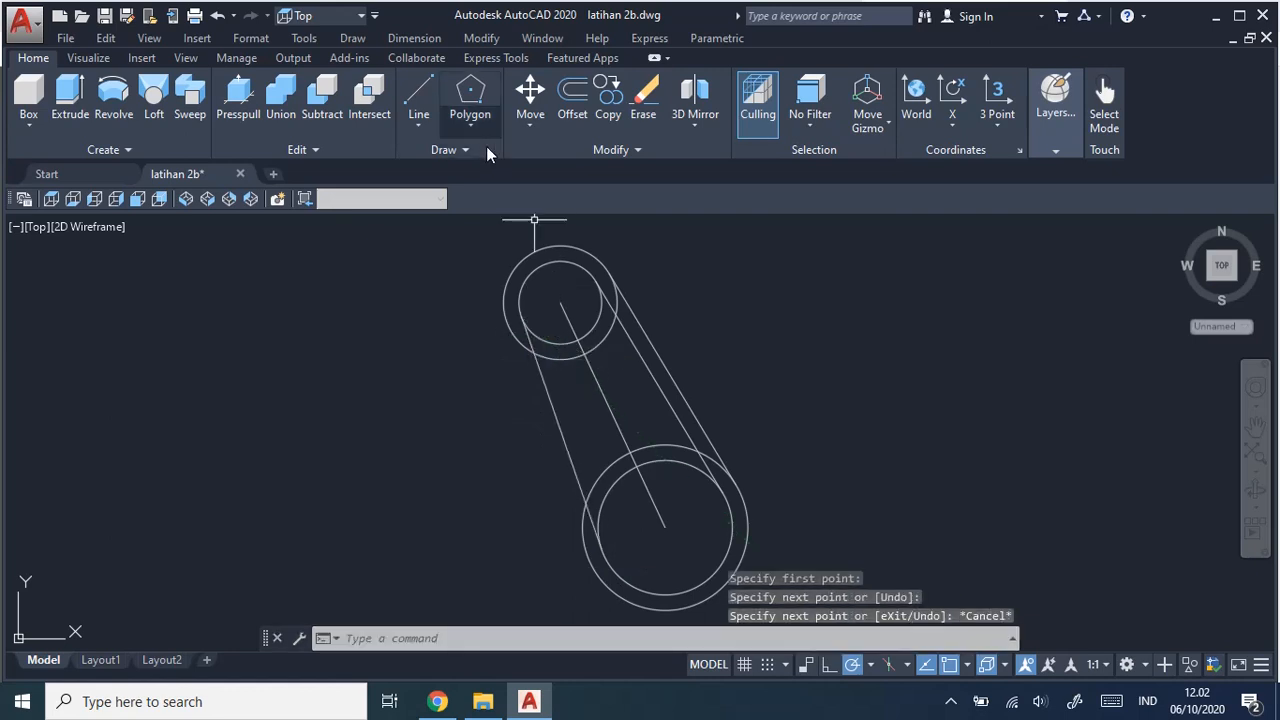
Draw a line tangent to both outer circles along the slot's left side.
{"action": "left_click", "coordinate": [430, 112]}
{"action": "left_click", "coordinate": [599, 588]}
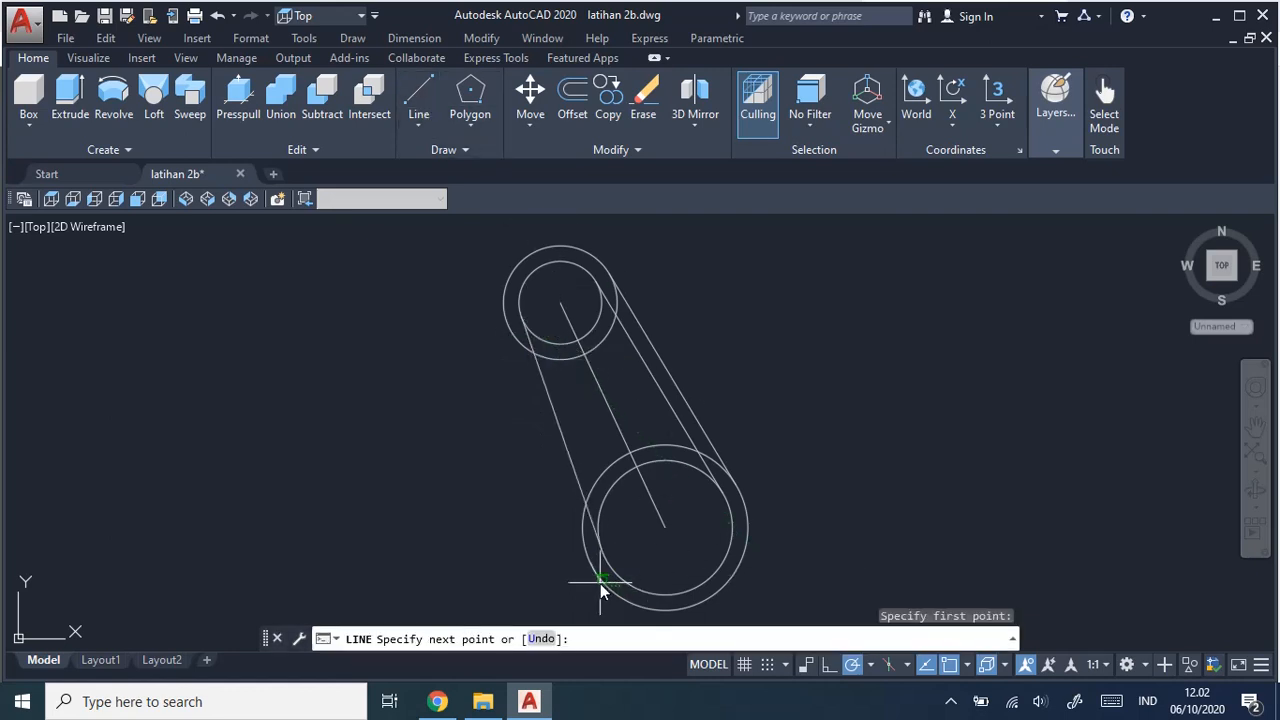
{"action": "left_click", "coordinate": [505, 325]}
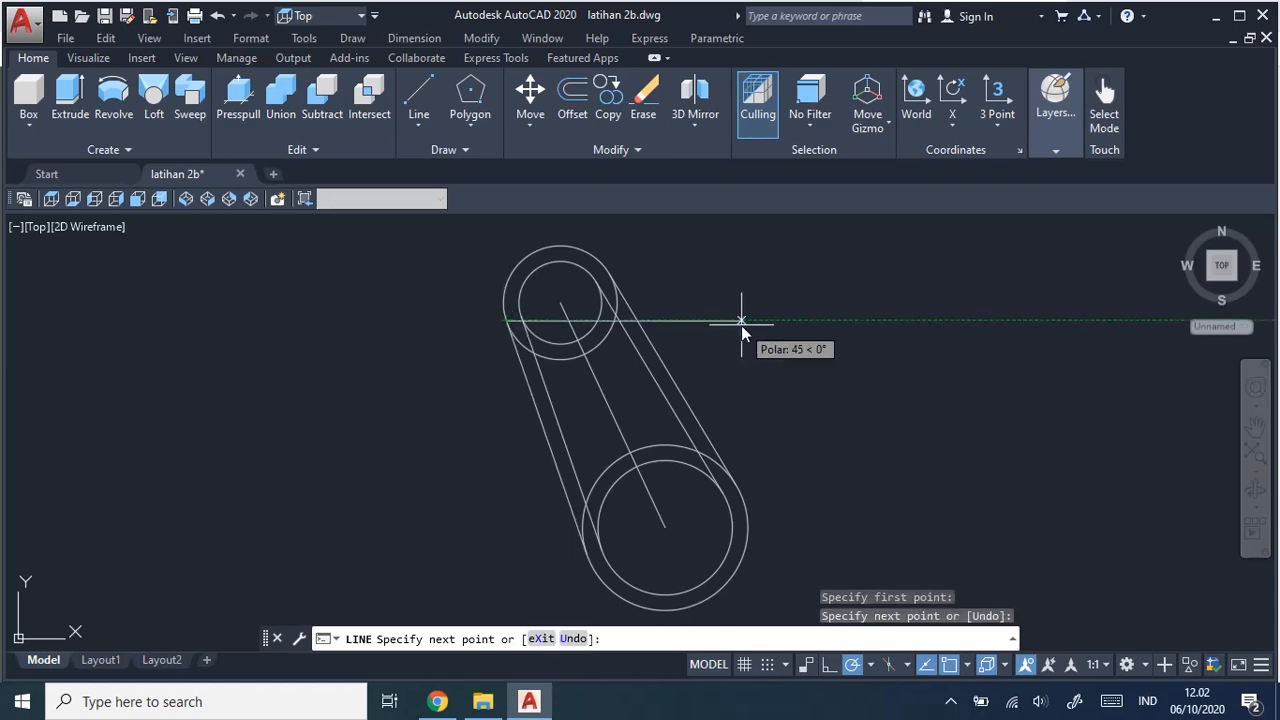
{"action": "key", "text": "Escape"}
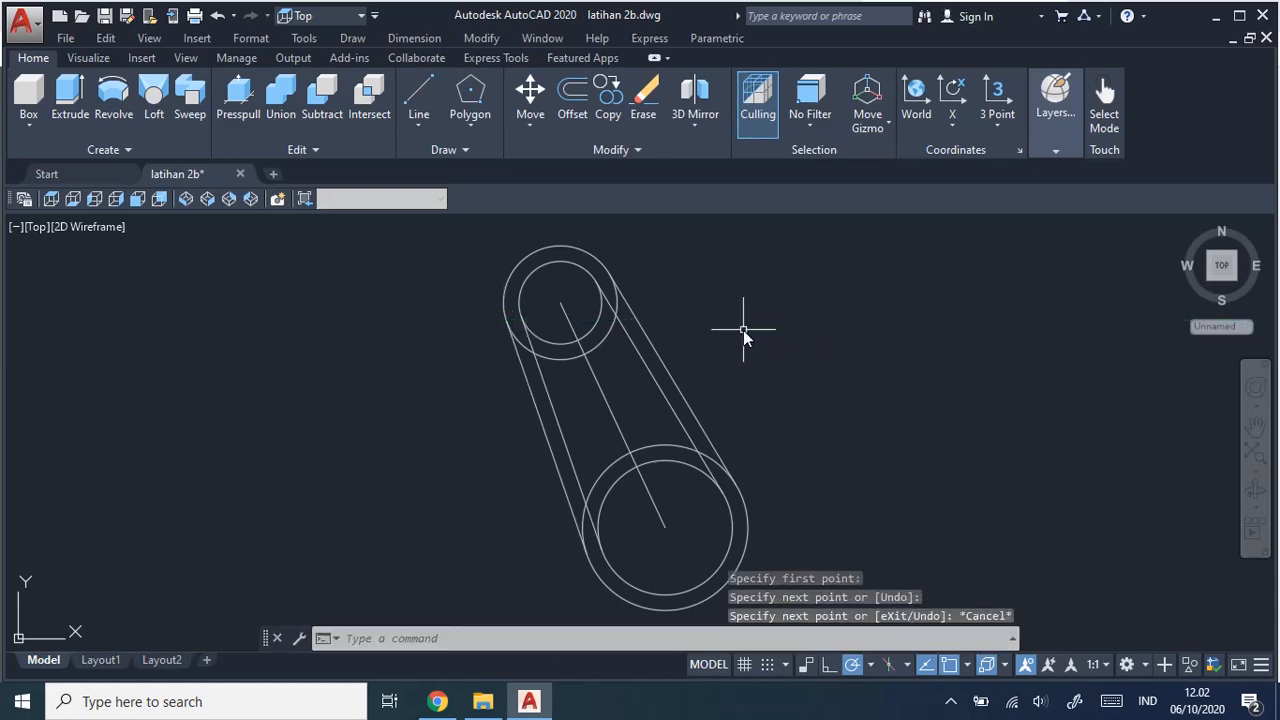
{"action": "mouse_move", "coordinate": [807, 333]}
{"action": "middle_mouse_down"}
{"action": "mouse_move", "coordinate": [777, 371]}
{"action": "mouse_move", "coordinate": [746, 353]}
{"action": "middle_mouse_up"}
Check the job sheet PDF for the upper arm, and enable all object snap modes in AutoCAD's drafting settings.
{"action": "key", "text": "alt+Tab"}
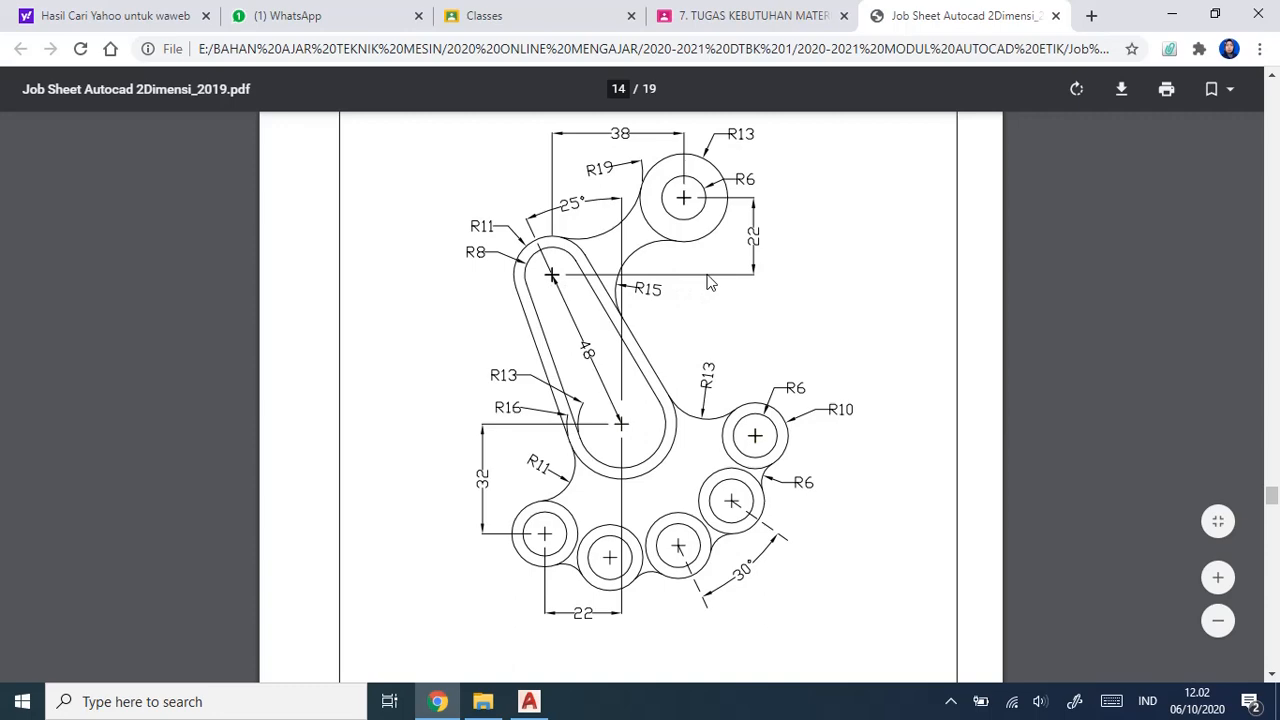
{"action": "key", "text": "alt+Tab"}
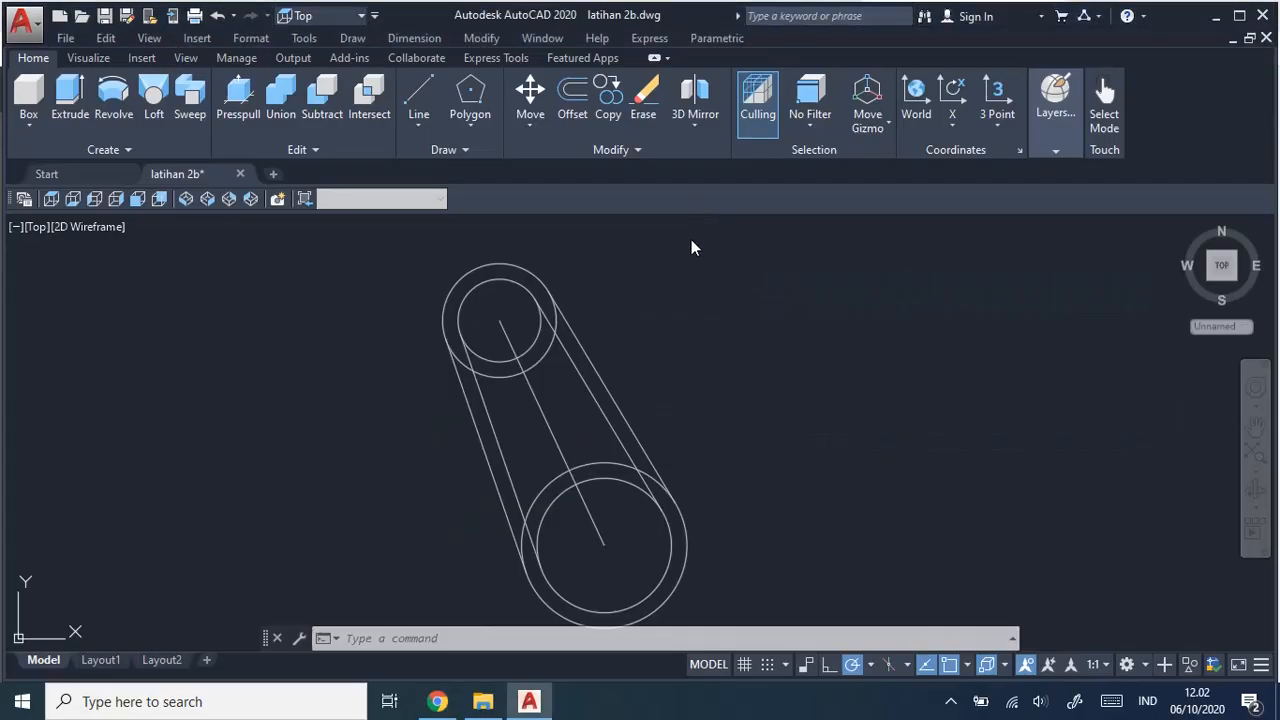
{"action": "left_click", "coordinate": [419, 105]}
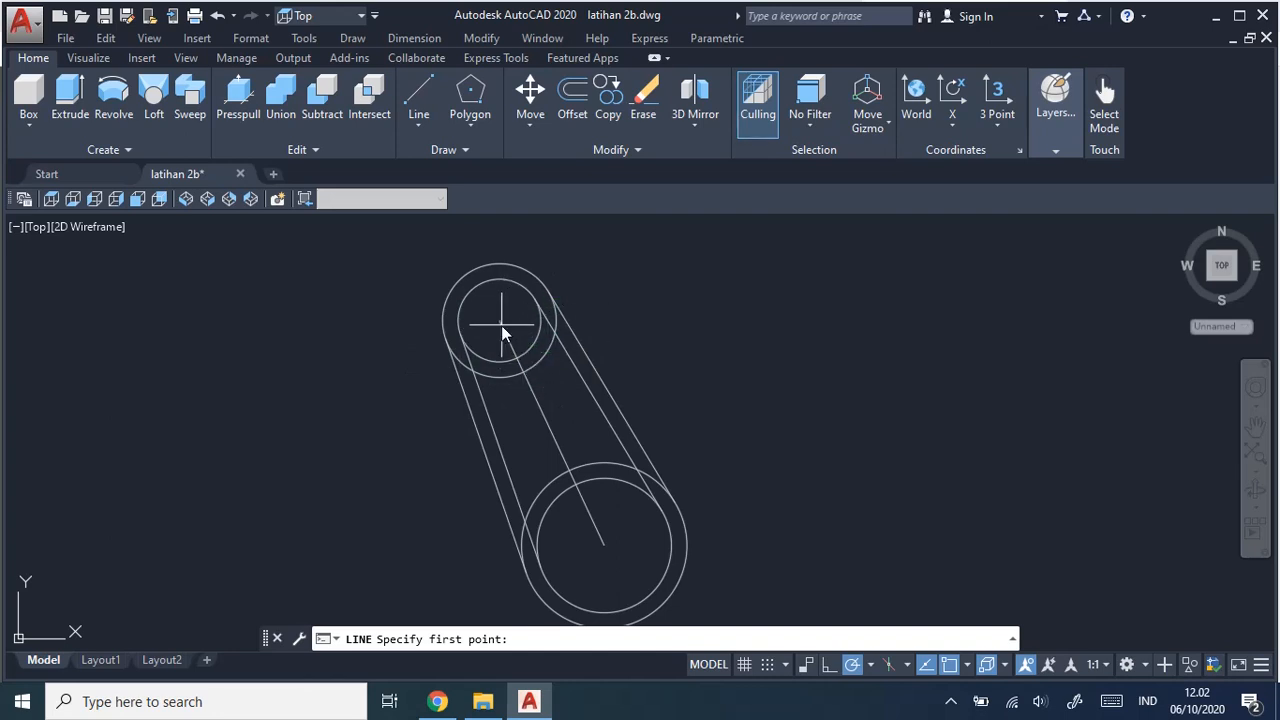
{"action": "right_click", "coordinate": [745, 667]}
{"action": "left_click", "coordinate": [701, 641]}
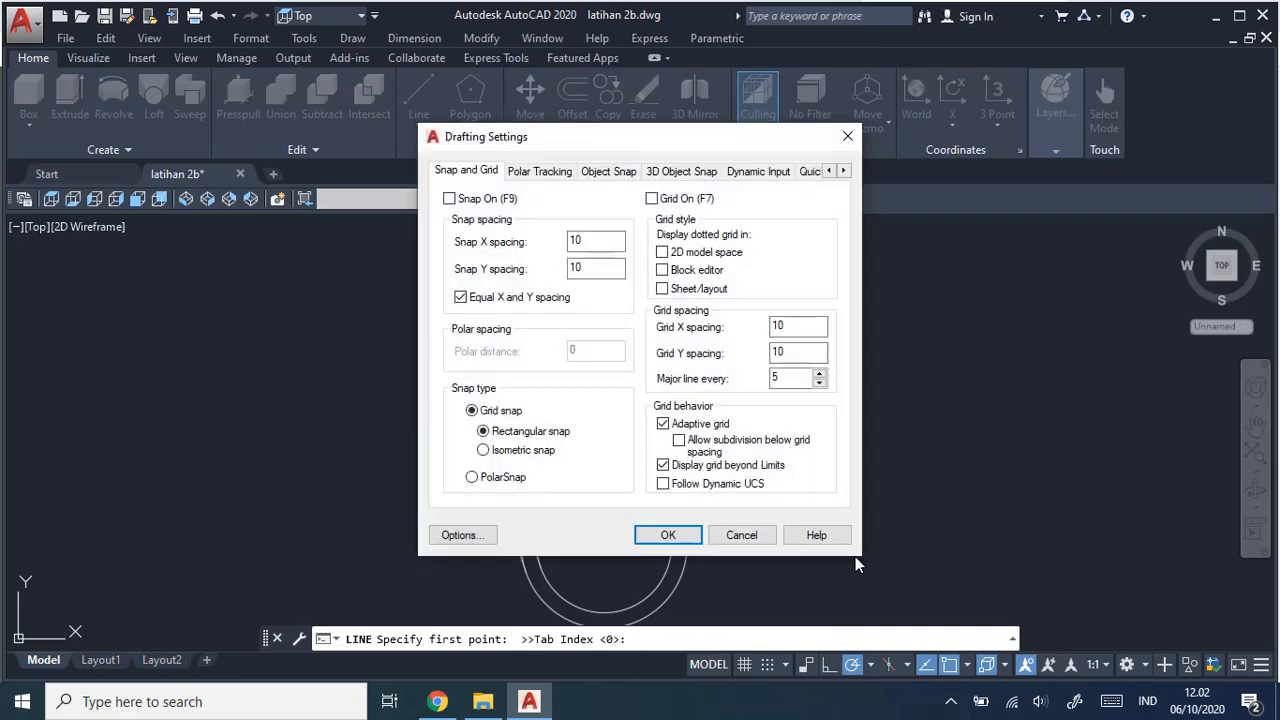
{"action": "left_click", "coordinate": [608, 171]}
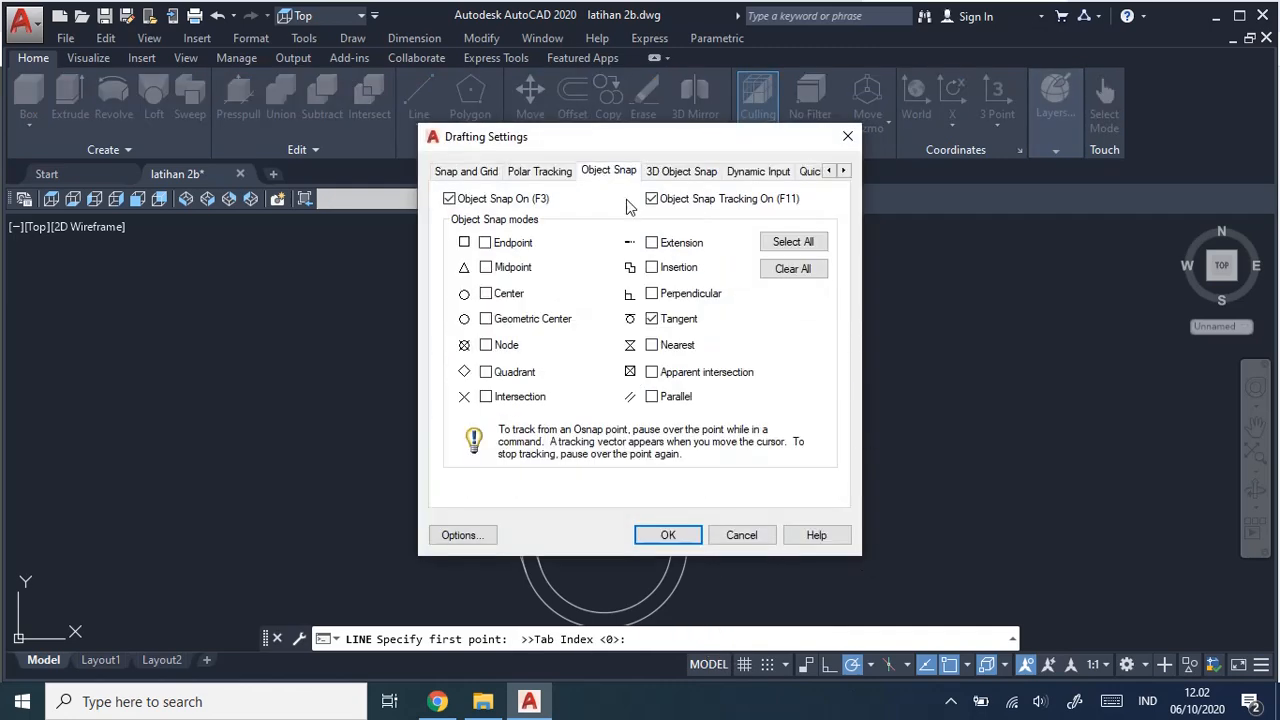
{"action": "left_click", "coordinate": [780, 242]}
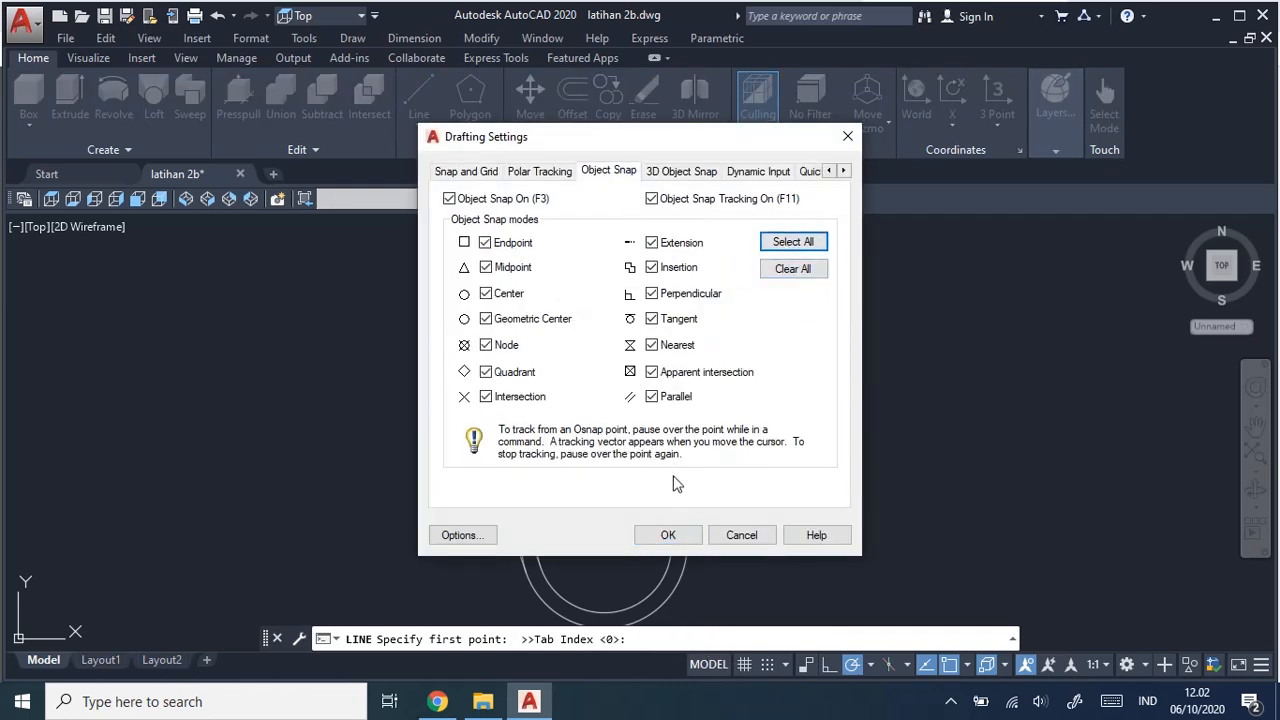
{"action": "left_click", "coordinate": [668, 535]}
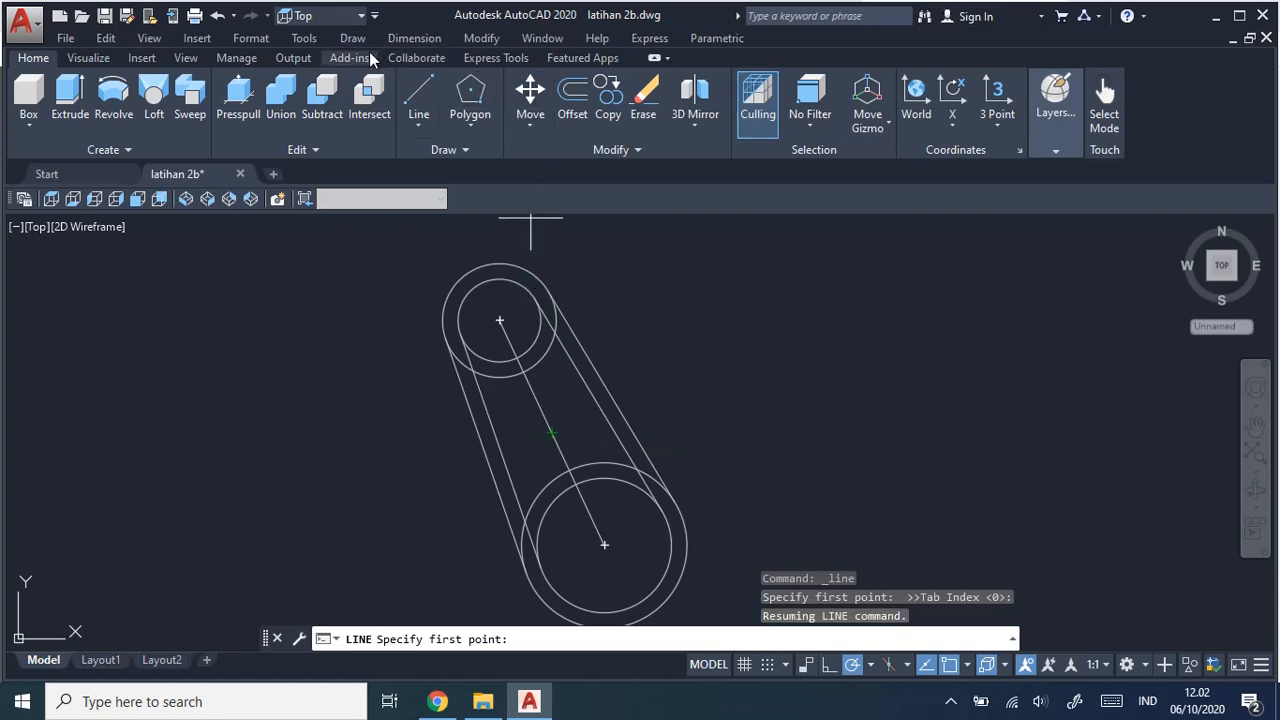
Draw a horizontal line 38 long to the right from the centre of the slot's upper circles, following the job sheet.
{"action": "left_click", "coordinate": [418, 95]}
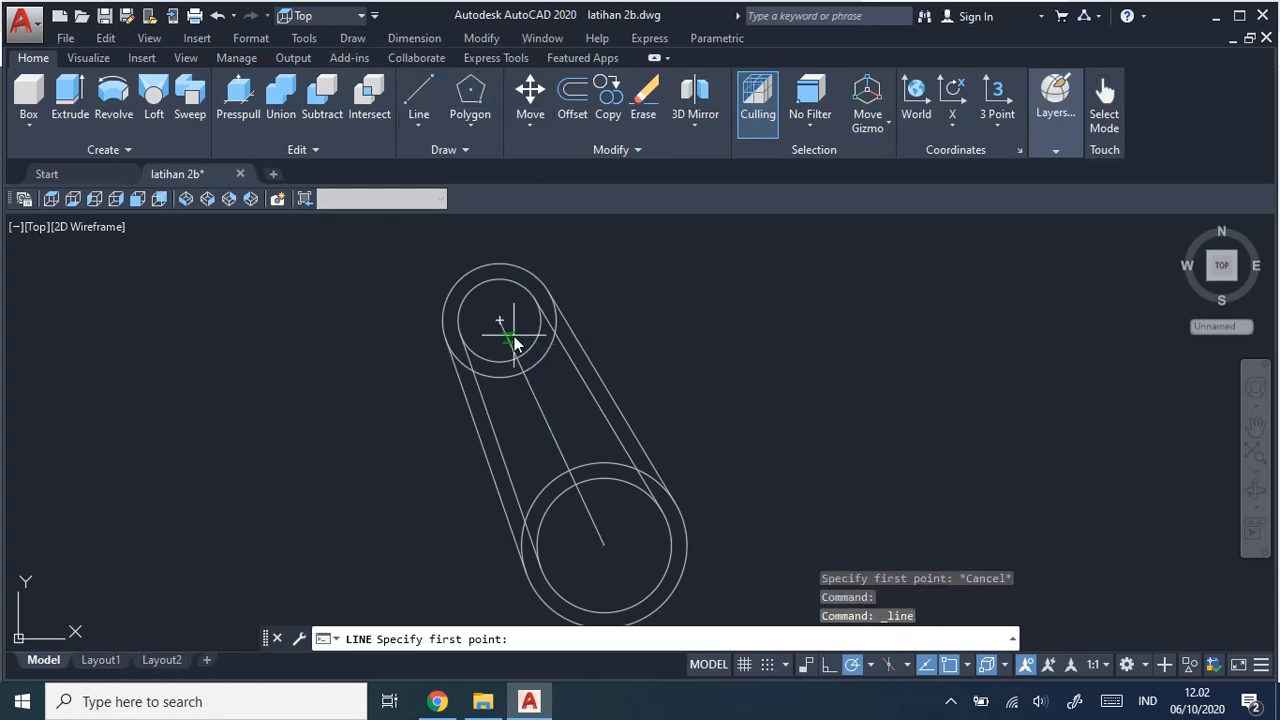
{"action": "key", "text": "alt+Tab"}
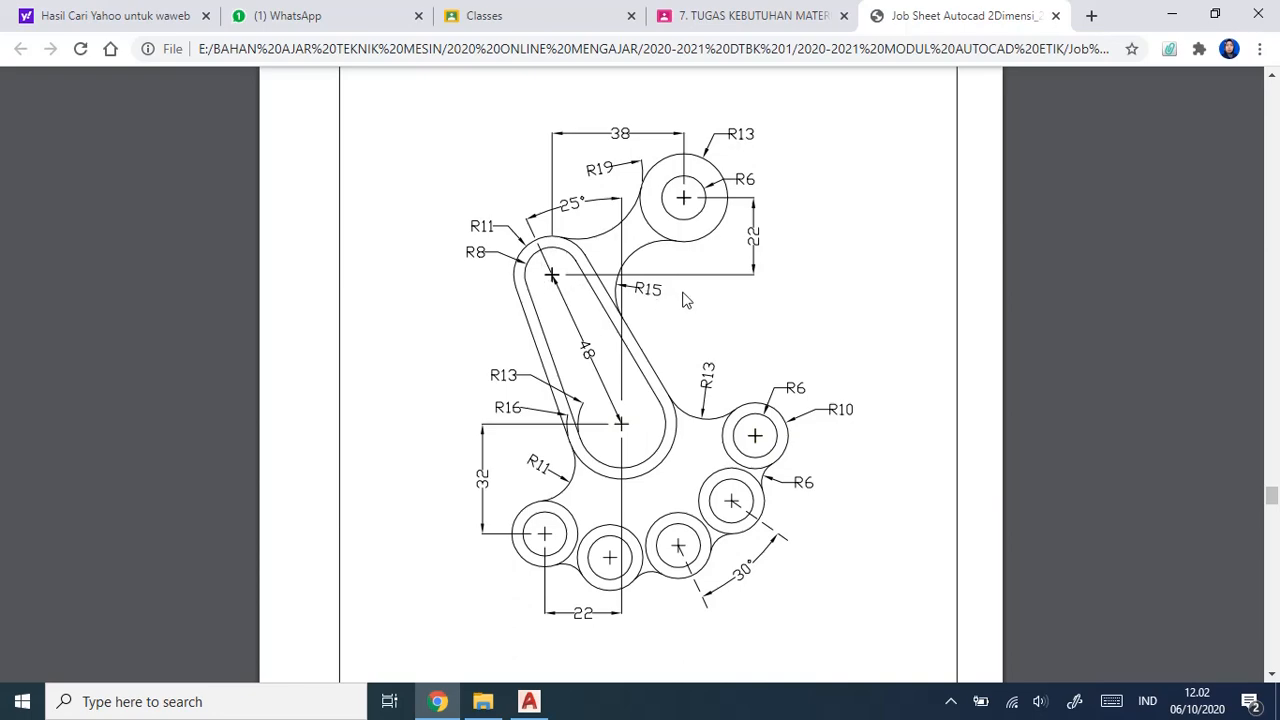
{"action": "key", "text": "alt+Tab"}
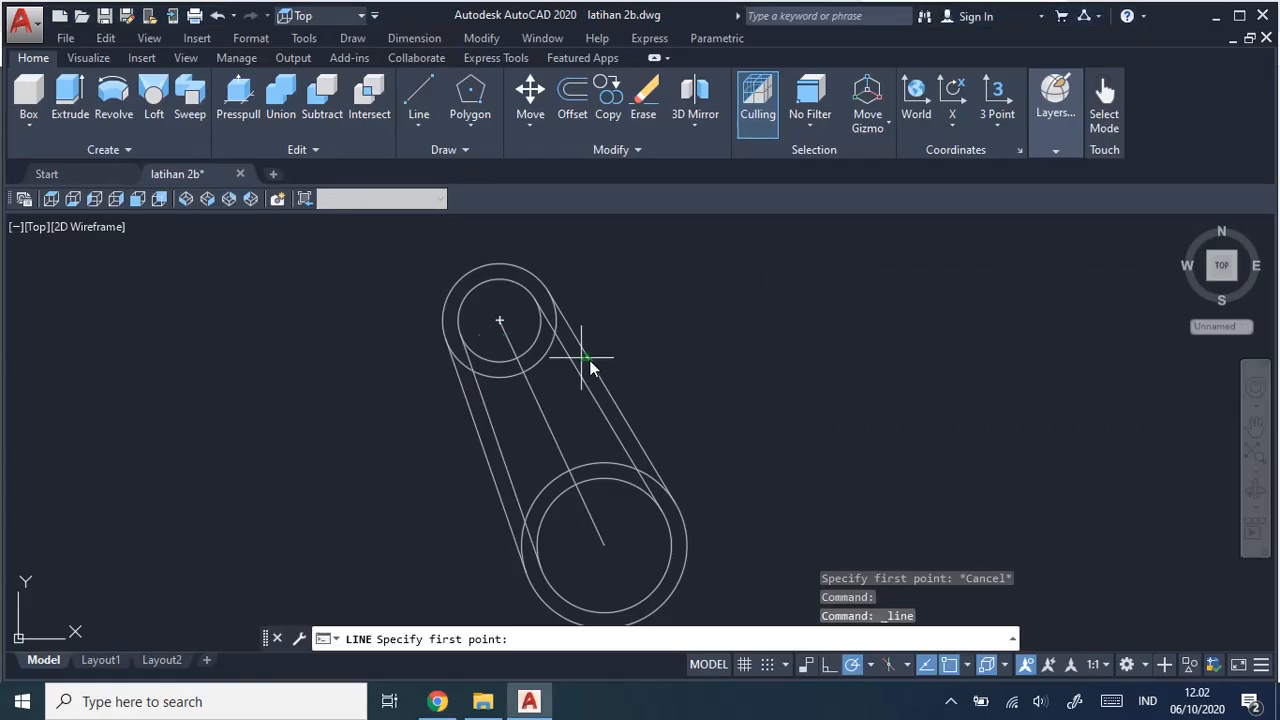
{"action": "left_click", "coordinate": [499, 320]}
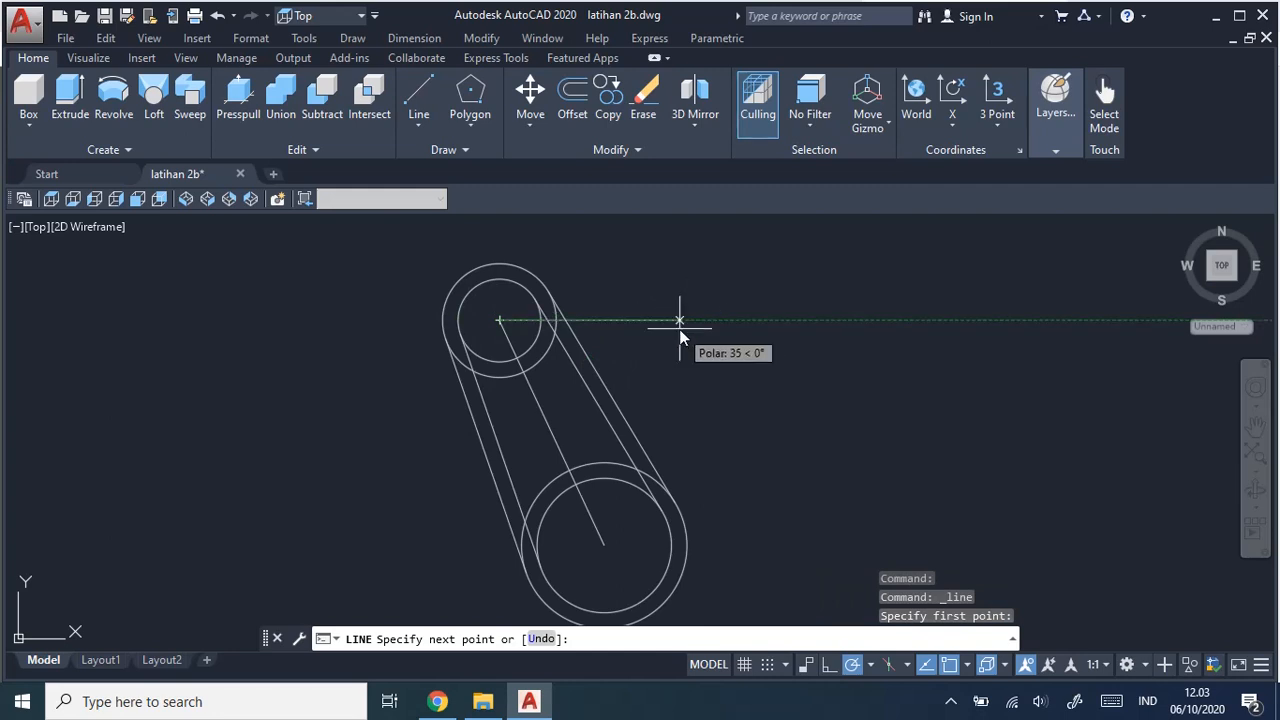
{"action": "type", "text": "38"}
{"action": "key", "text": "Return"}
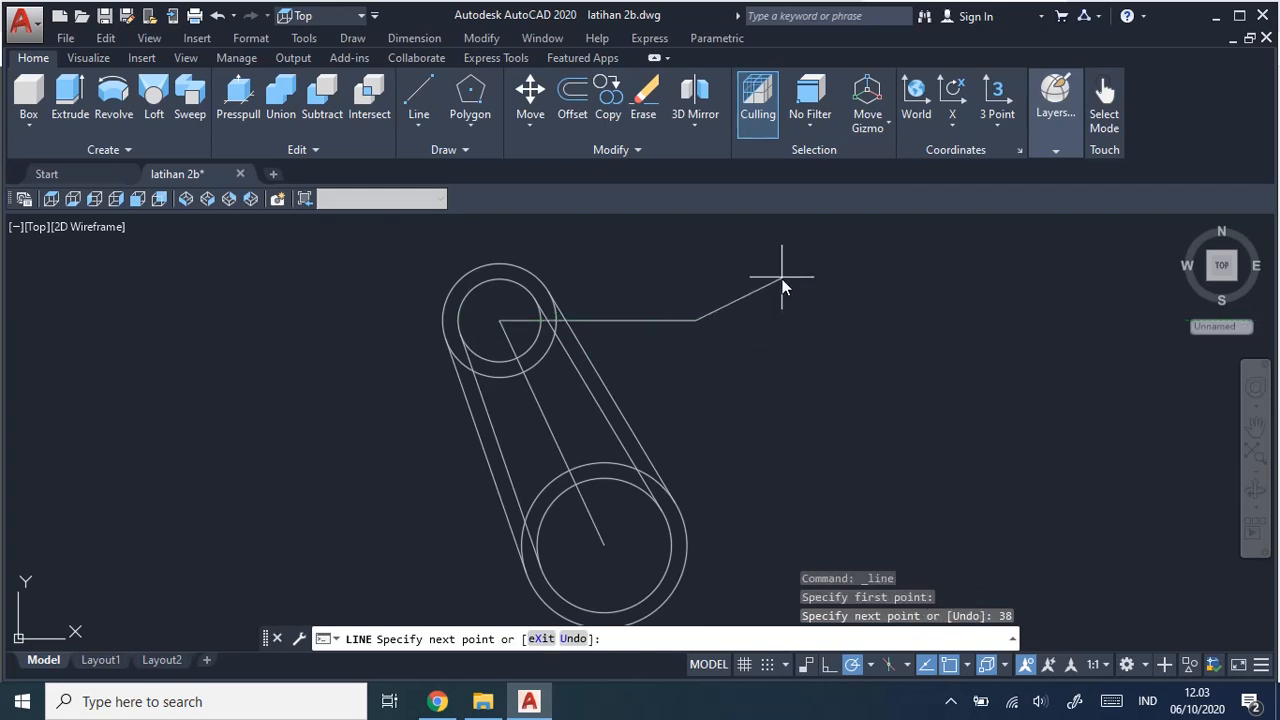
Continue the line vertically upward by 22 from the horizontal line's right end, following the job sheet, and end it.
{"action": "key", "text": "alt+Tab"}
{"action": "key", "text": "alt+Tab"}
{"action": "middle_click_drag", "start_coordinate": [707, 241], "coordinate": [666, 386]}
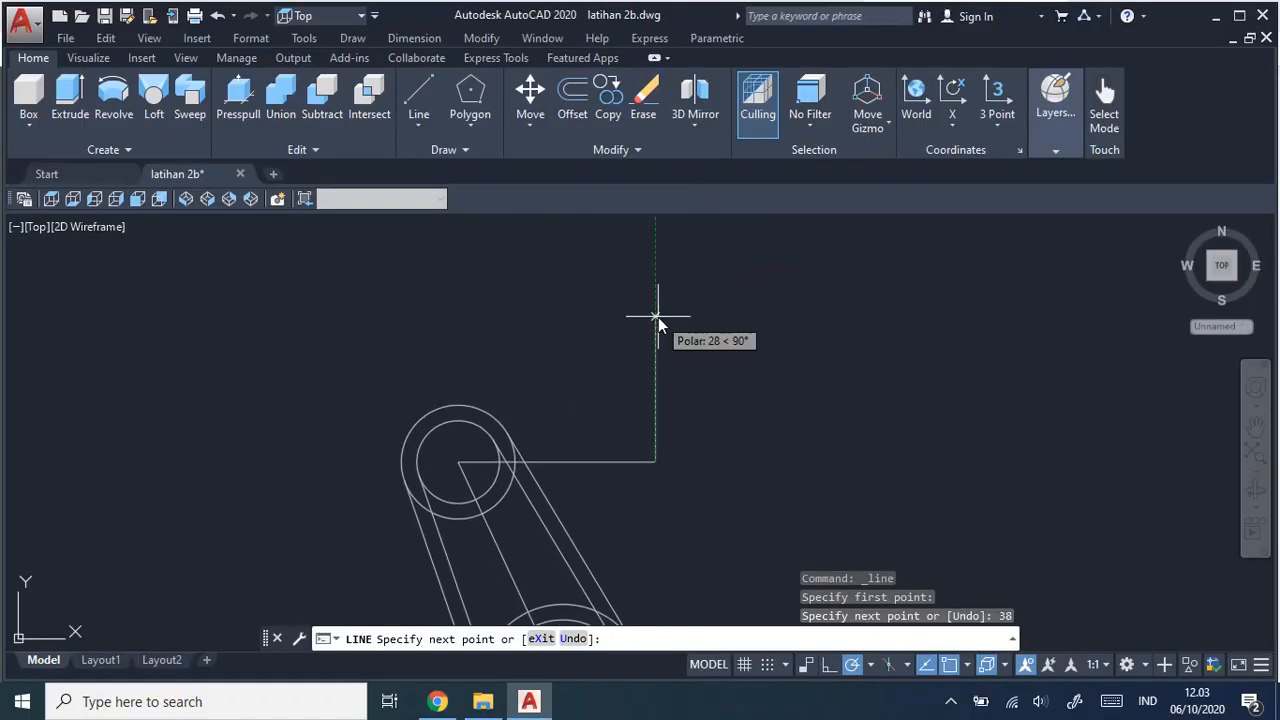
{"action": "type", "text": "22"}
{"action": "key", "text": "Return"}
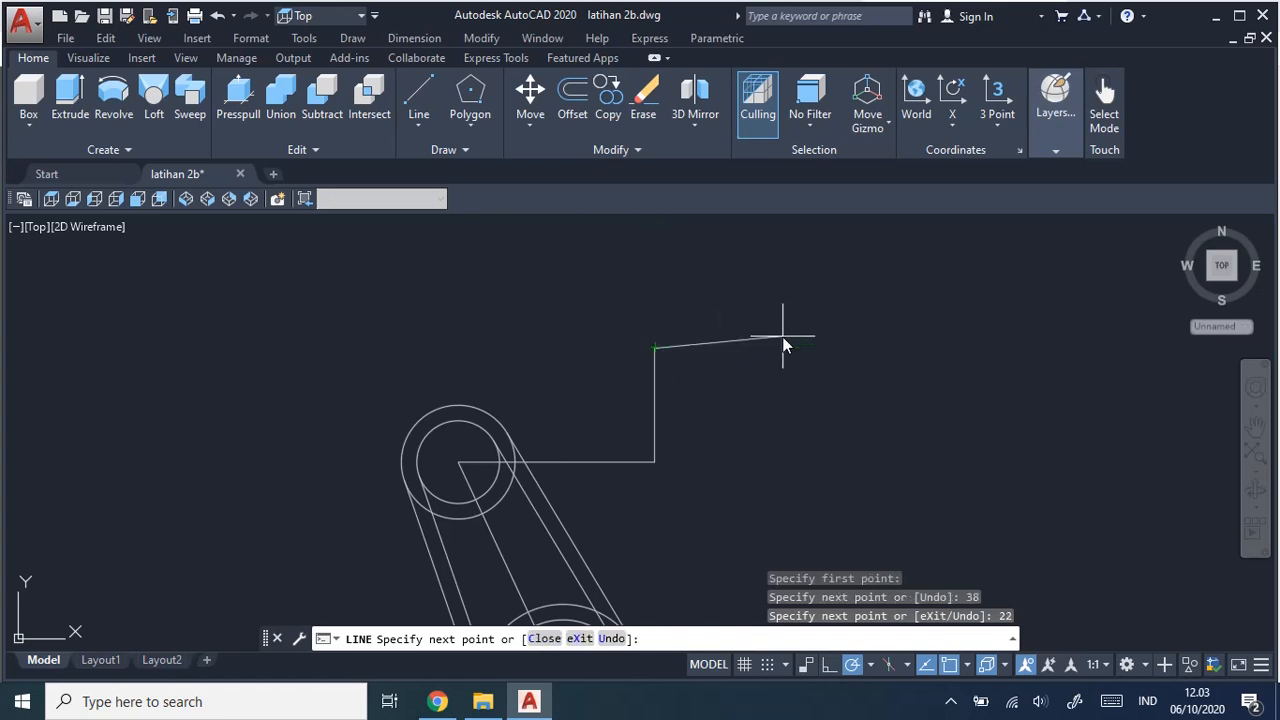
{"action": "key", "text": "Escape"}
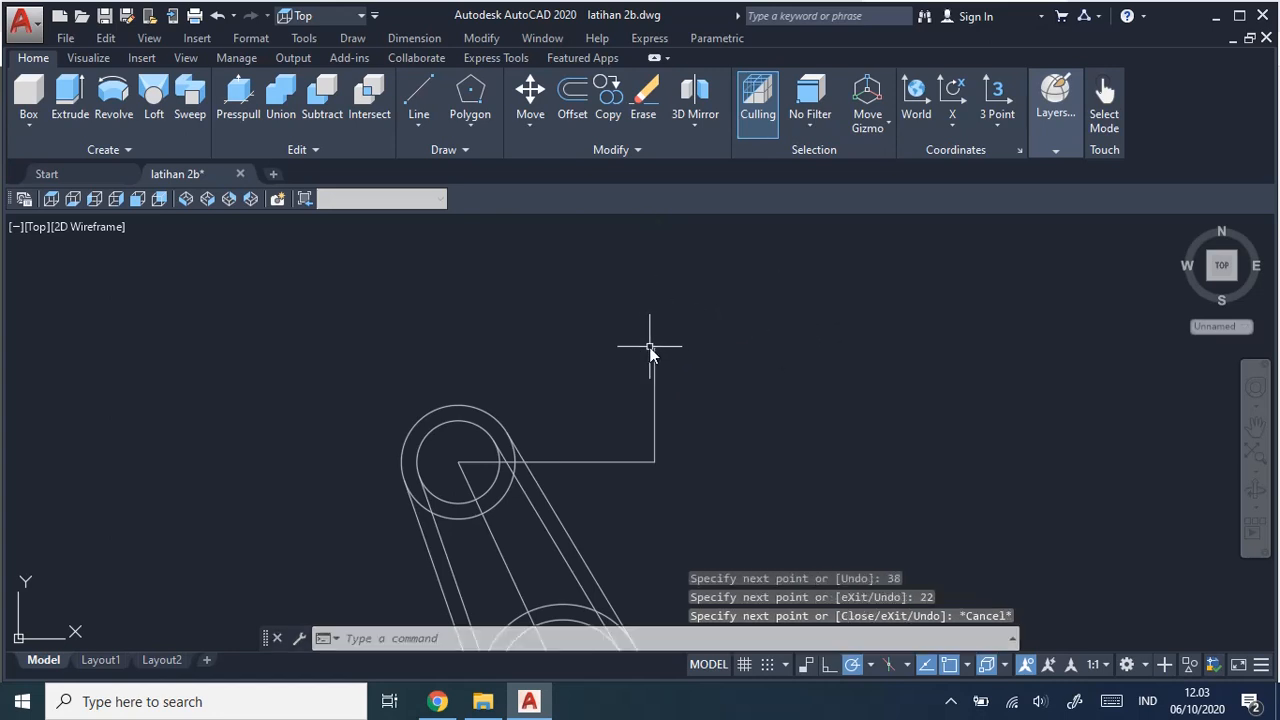
Draw a circle with radius 6 centred on the upper end of the vertical line, following the job sheet.
{"action": "key", "text": "alt+Tab"}
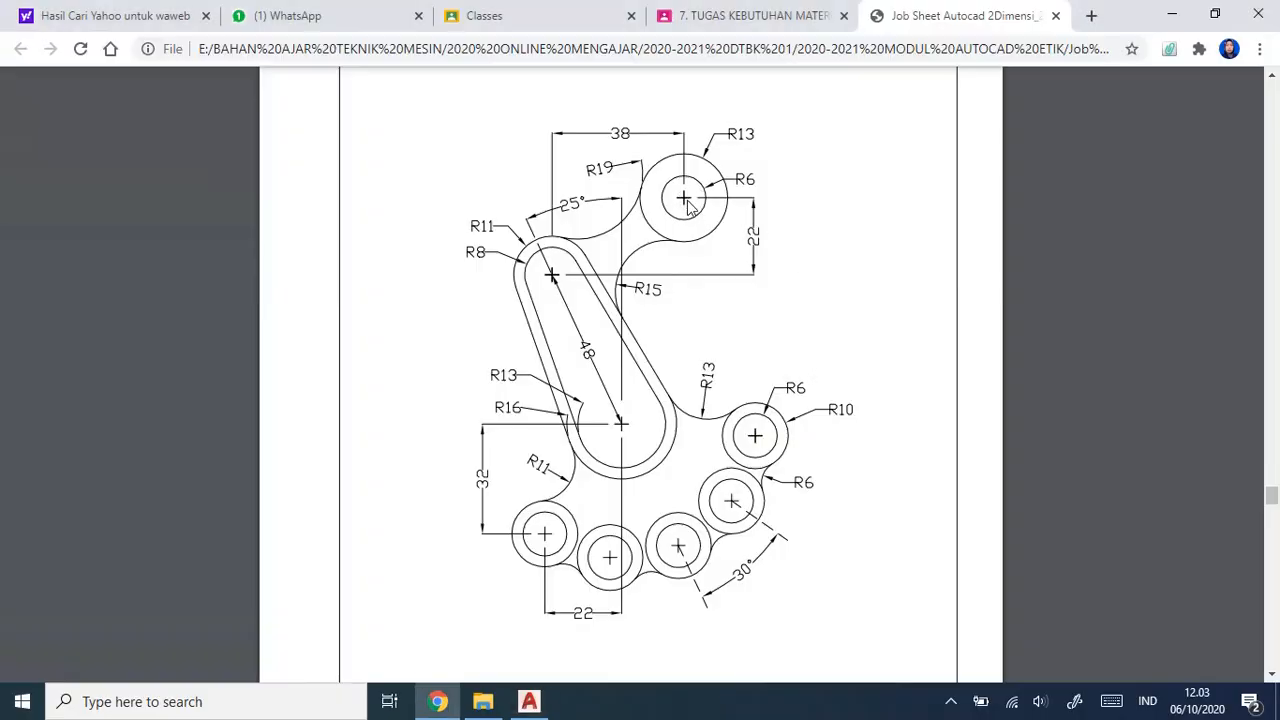
{"action": "key", "text": "alt+Tab"}
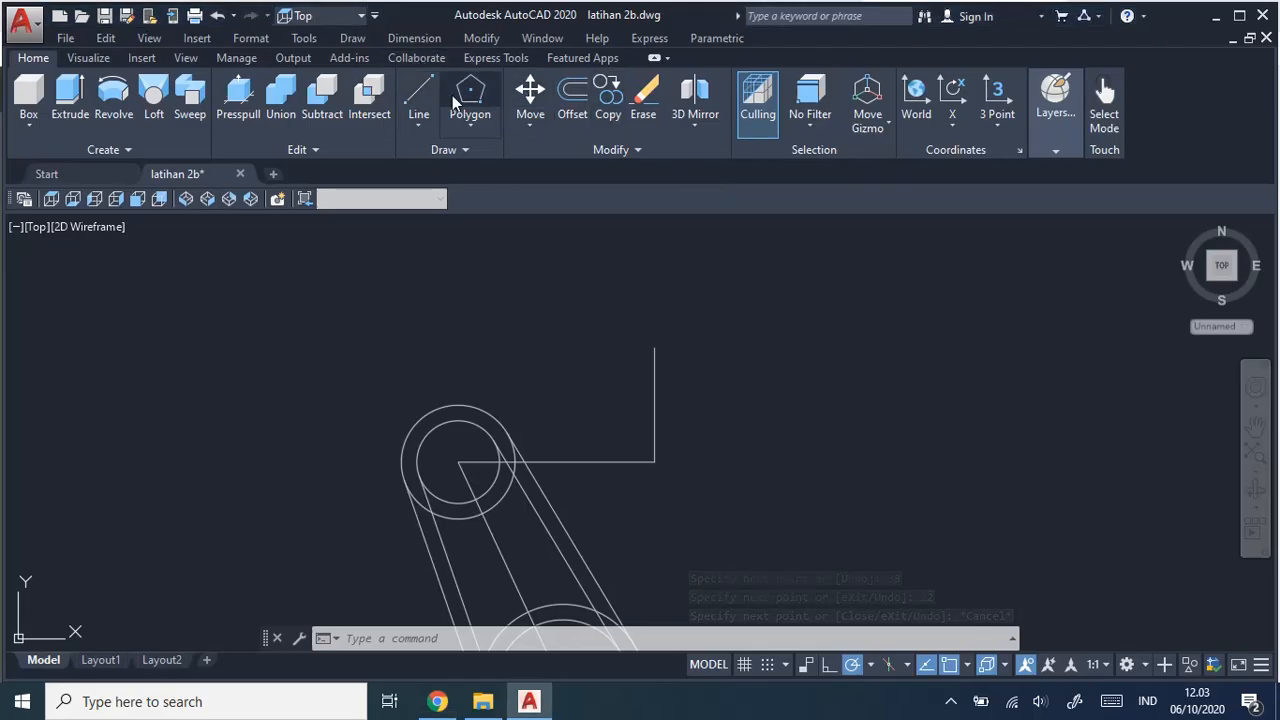
{"action": "left_click", "coordinate": [352, 38]}
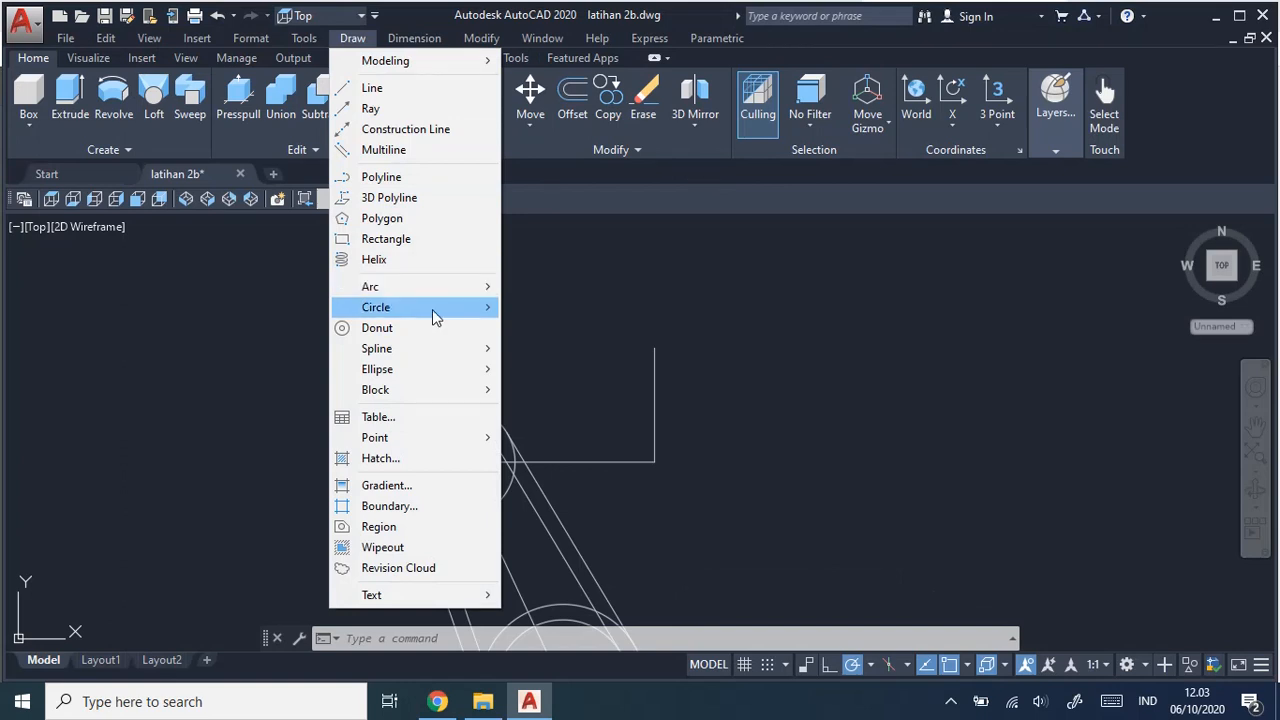
{"action": "mouse_move", "coordinate": [437, 311]}
{"action": "left_click", "coordinate": [584, 316]}
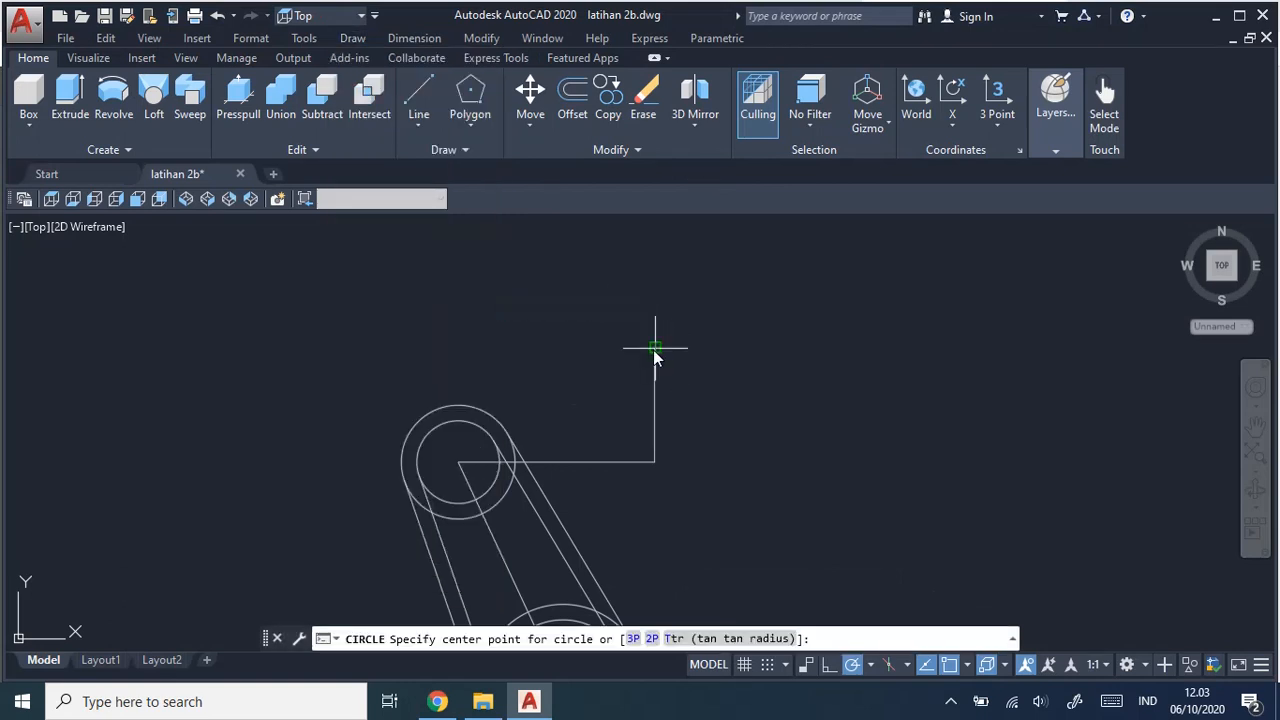
{"action": "left_click", "coordinate": [655, 349]}
{"action": "type", "text": "6"}
{"action": "key", "text": "Return"}
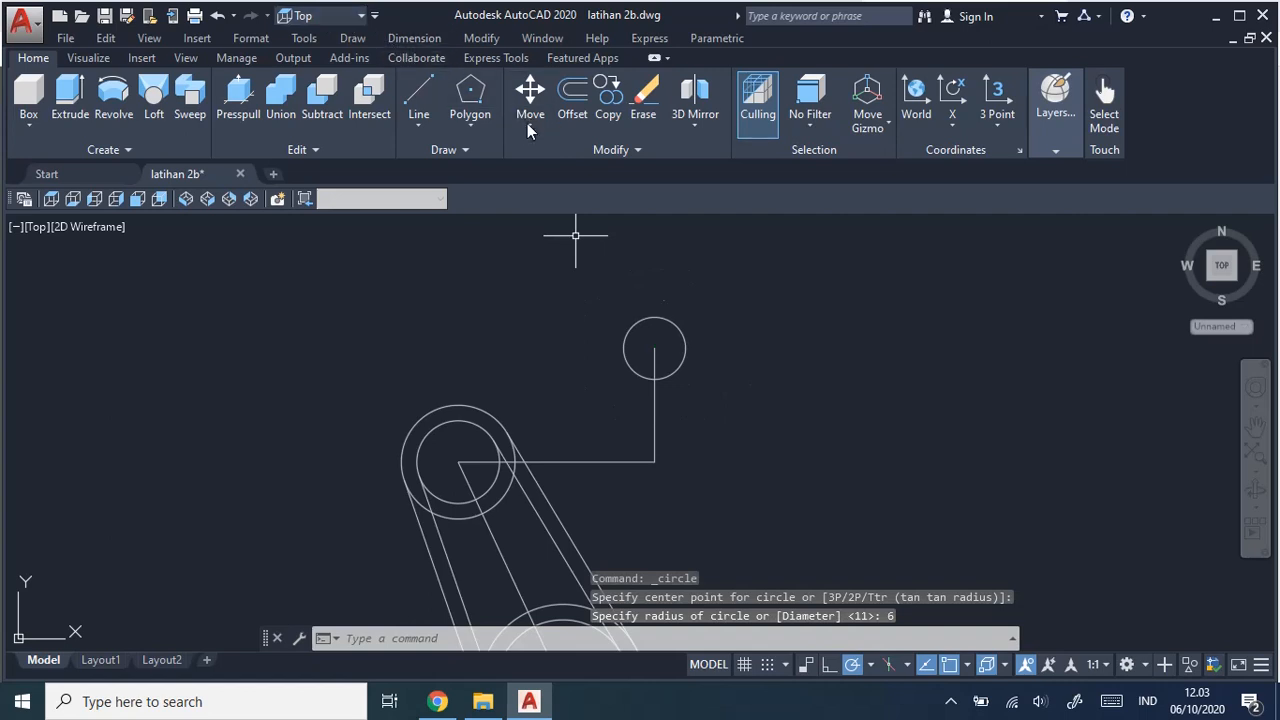
Draw a circle with radius 13 concentric with the radius 6 circle of the upper-right eye, following the job sheet.
{"action": "key", "text": "Return"}
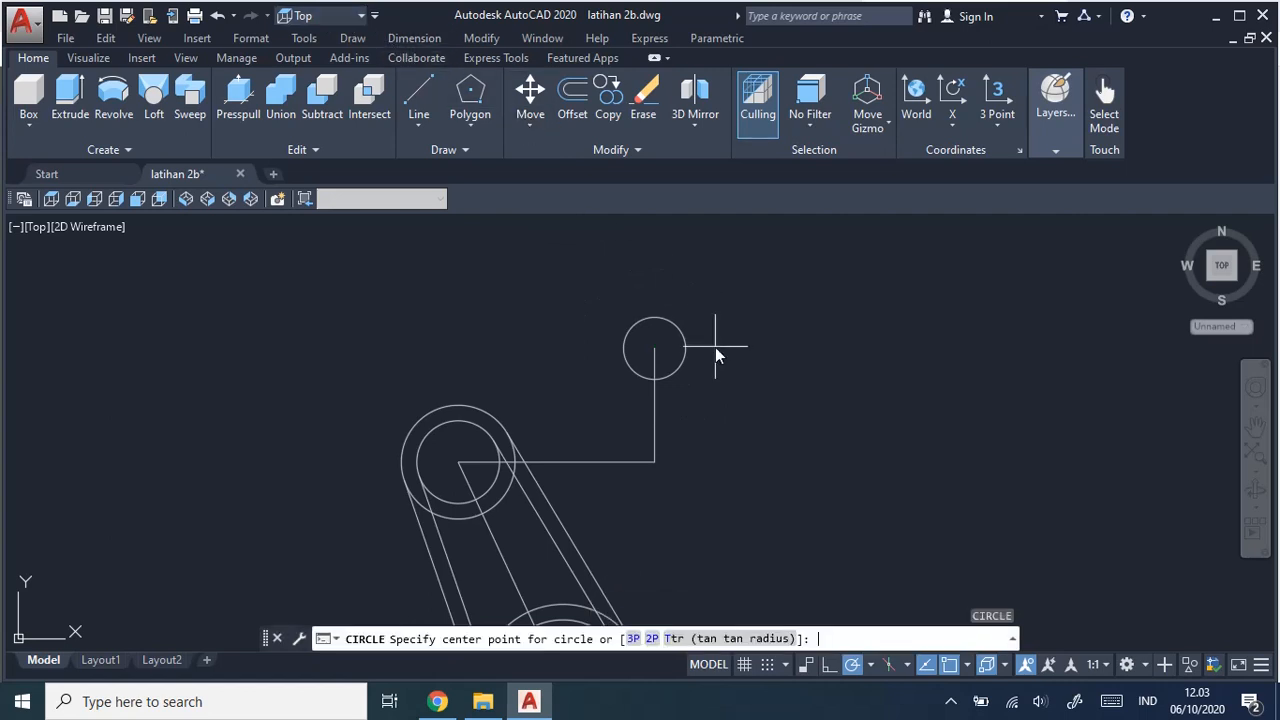
{"action": "key", "text": "Return"}
{"action": "left_click", "coordinate": [665, 349]}
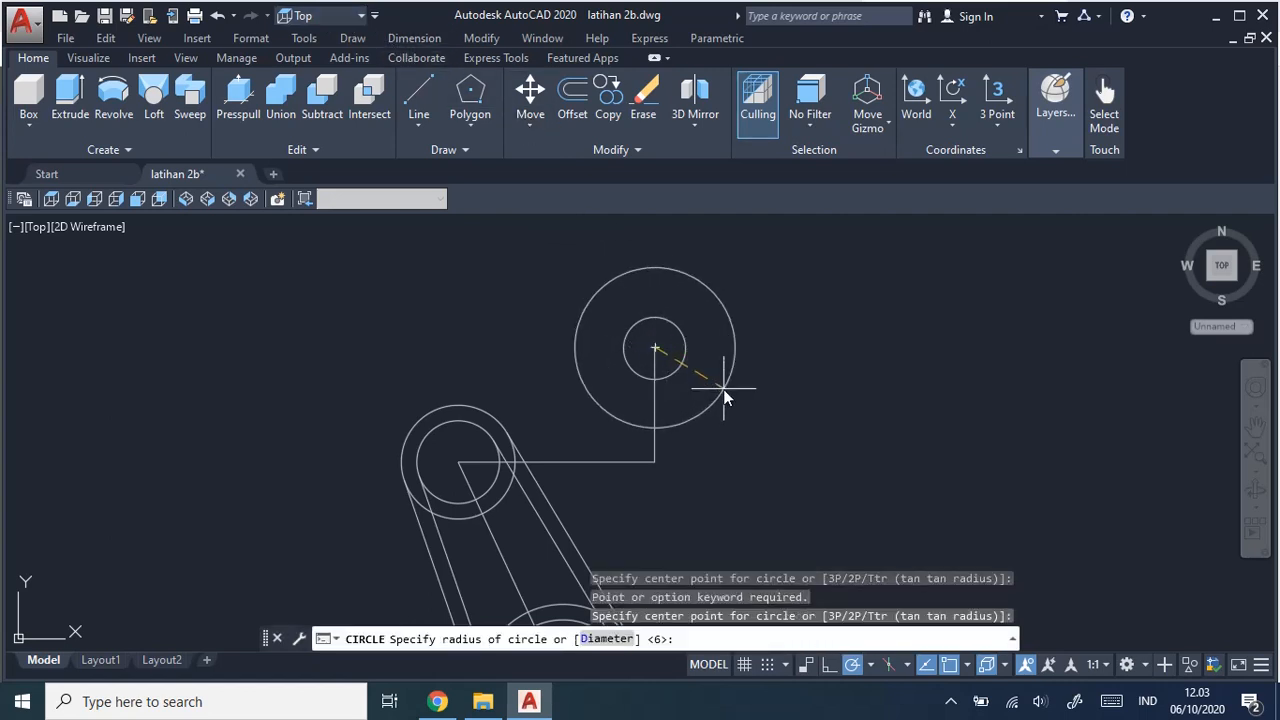
{"action": "key", "text": "alt+Tab"}
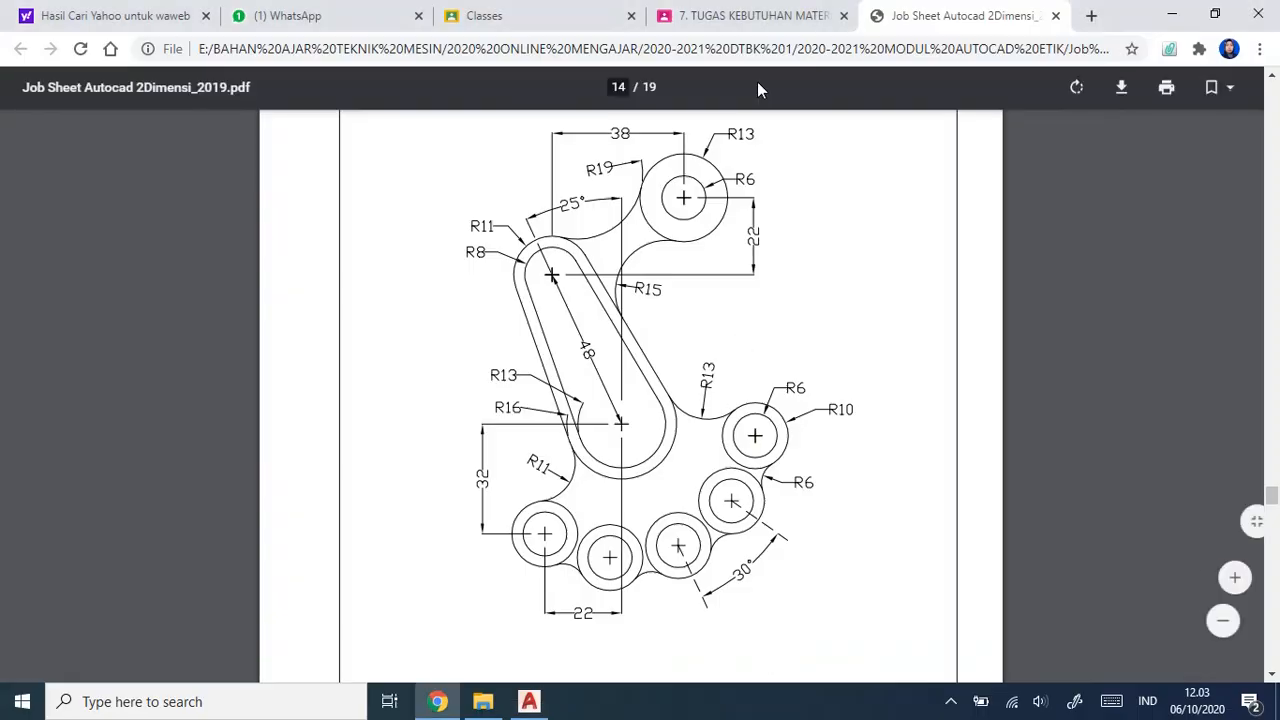
{"action": "key", "text": "alt+Tab"}
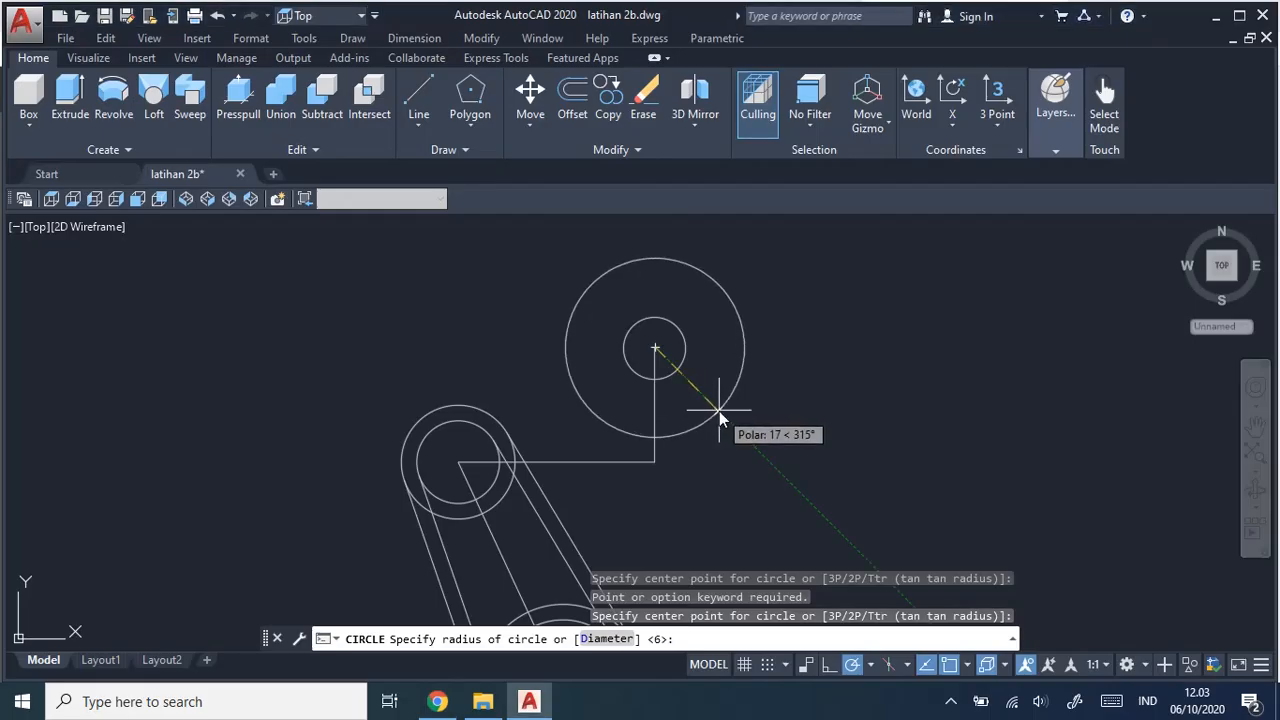
{"action": "key", "text": "Return"}
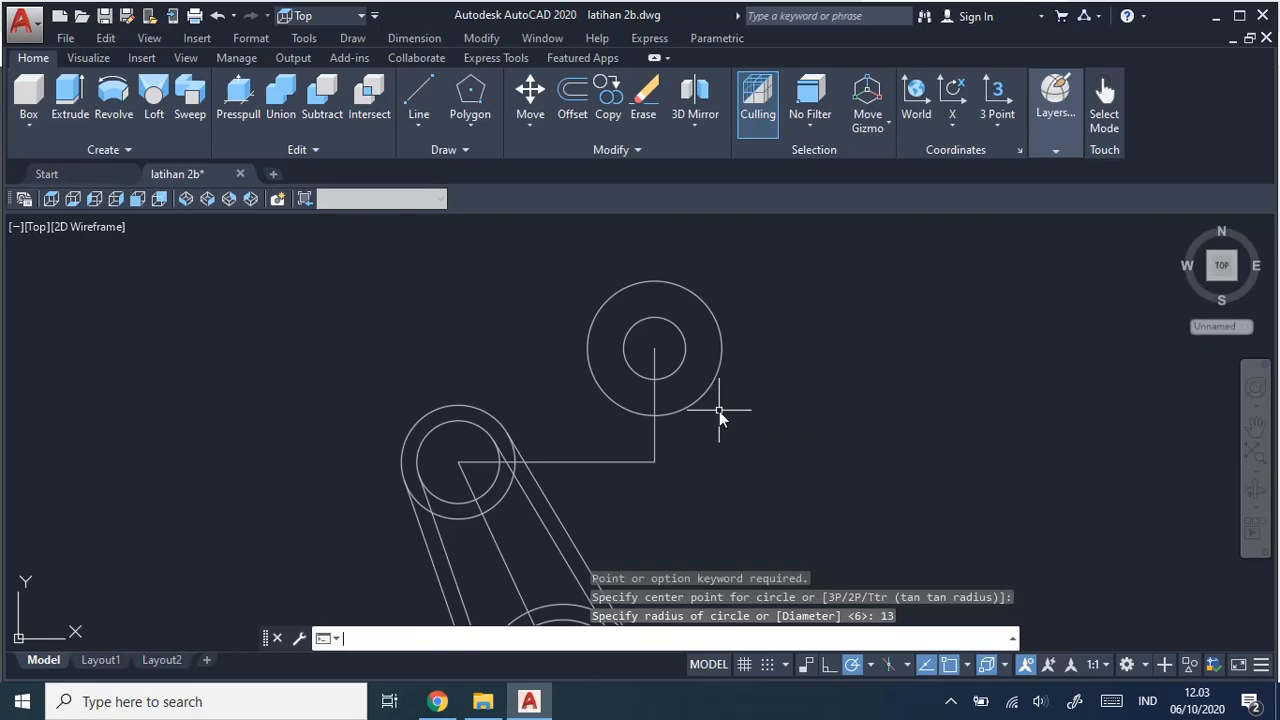
Compare the upper-right eye with the job sheet and check its outer circle with a trial radius dimension, without placing it.
{"action": "key", "text": "alt+Tab"}
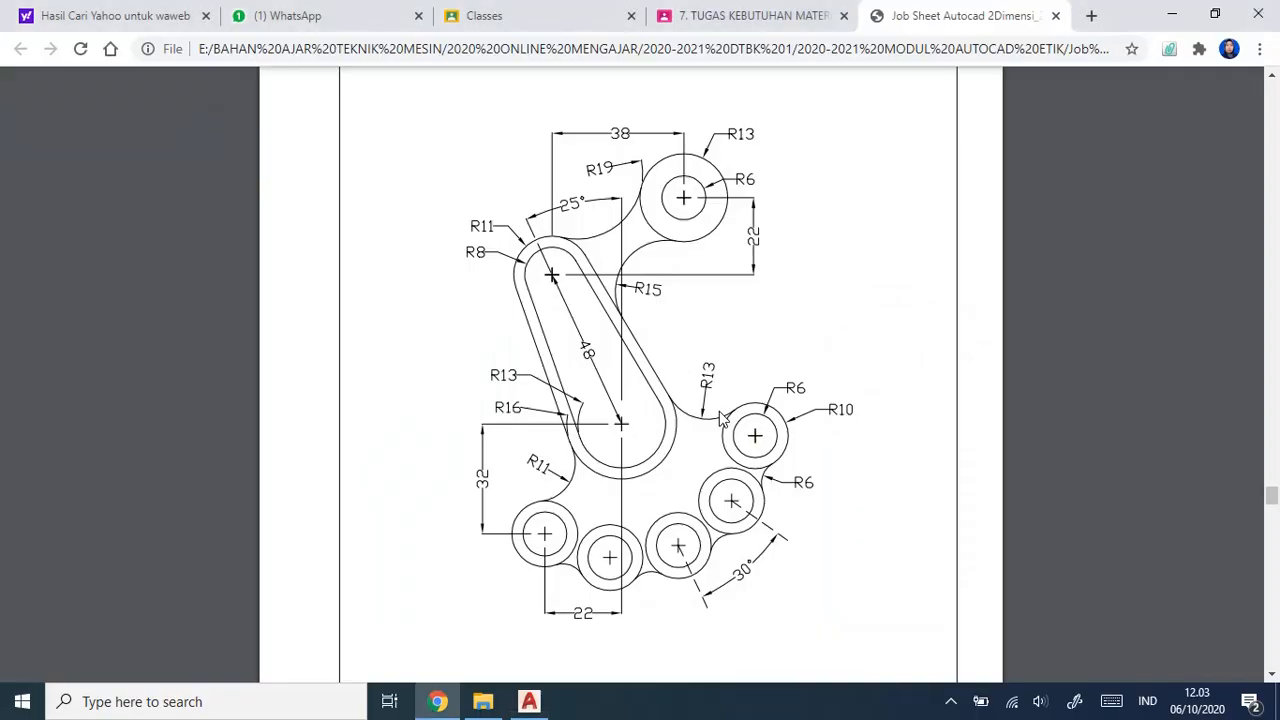
{"action": "key", "text": "alt+Tab"}
{"action": "key", "text": "alt+Tab"}
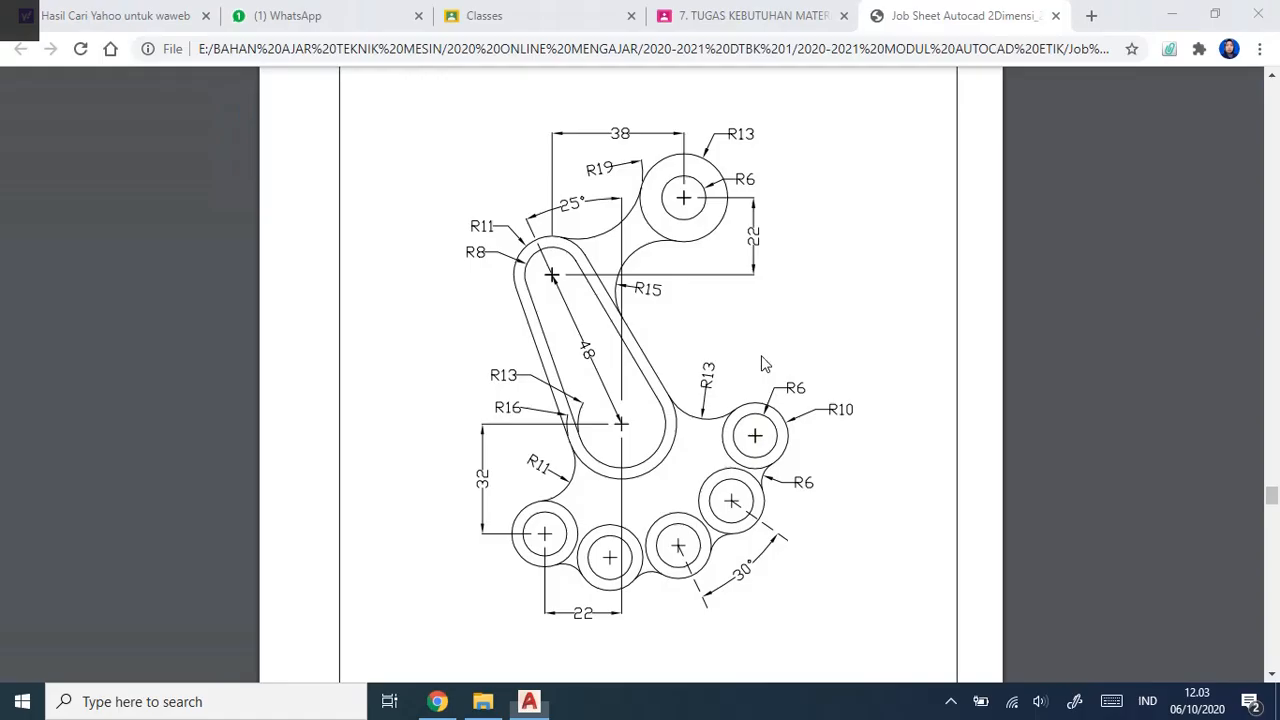
{"action": "key", "text": "alt+Tab"}
{"action": "scroll", "coordinate": [808, 361], "scroll_direction": "down", "scroll_amount": 3}
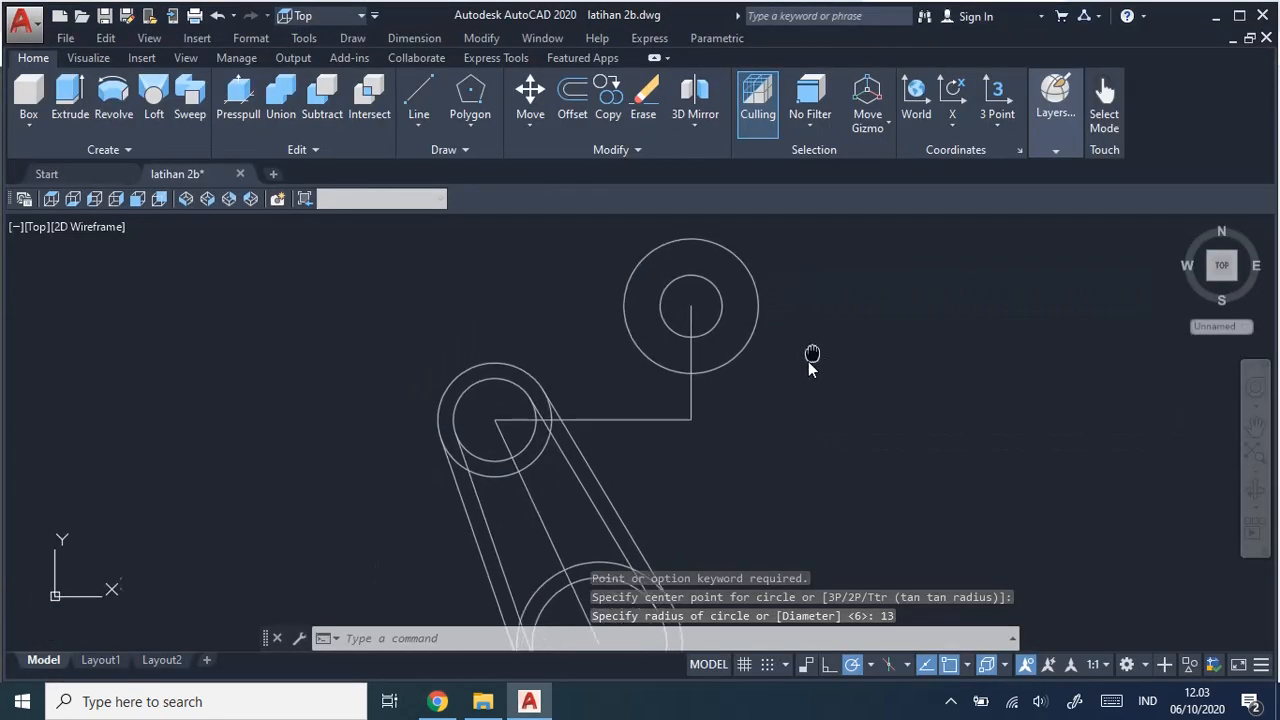
{"action": "left_click", "coordinate": [415, 37]}
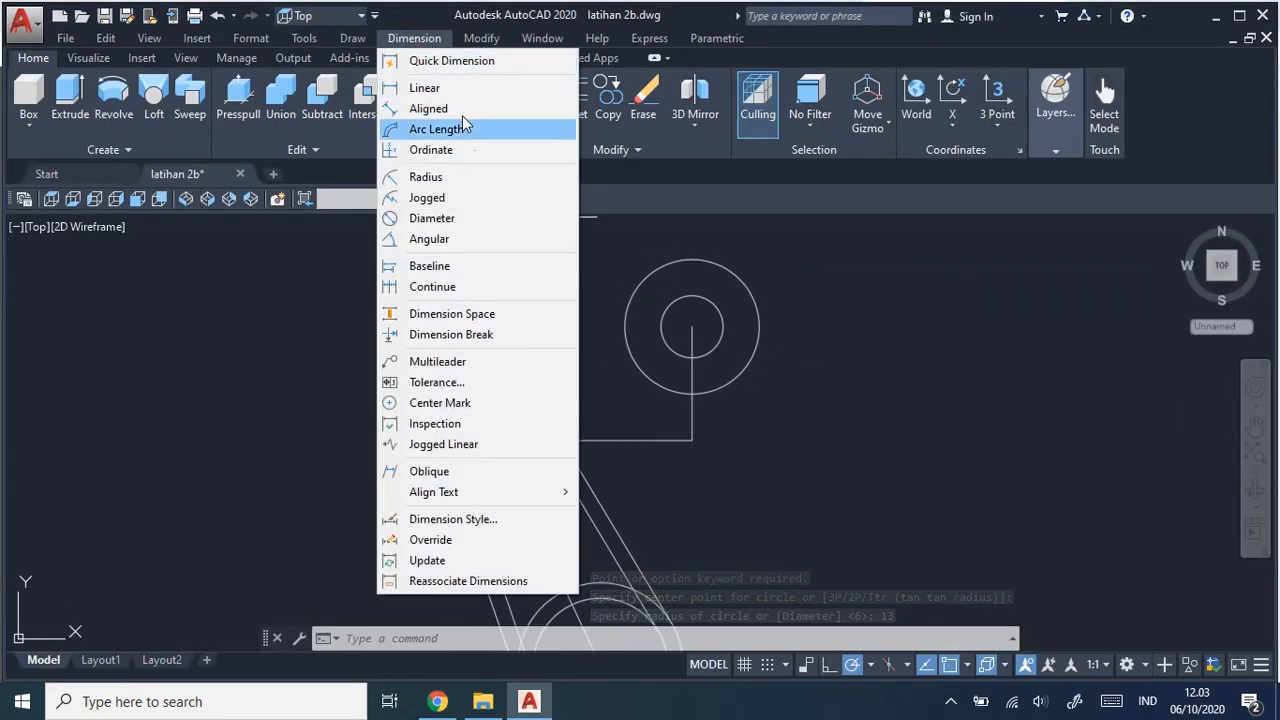
{"action": "left_click", "coordinate": [466, 177]}
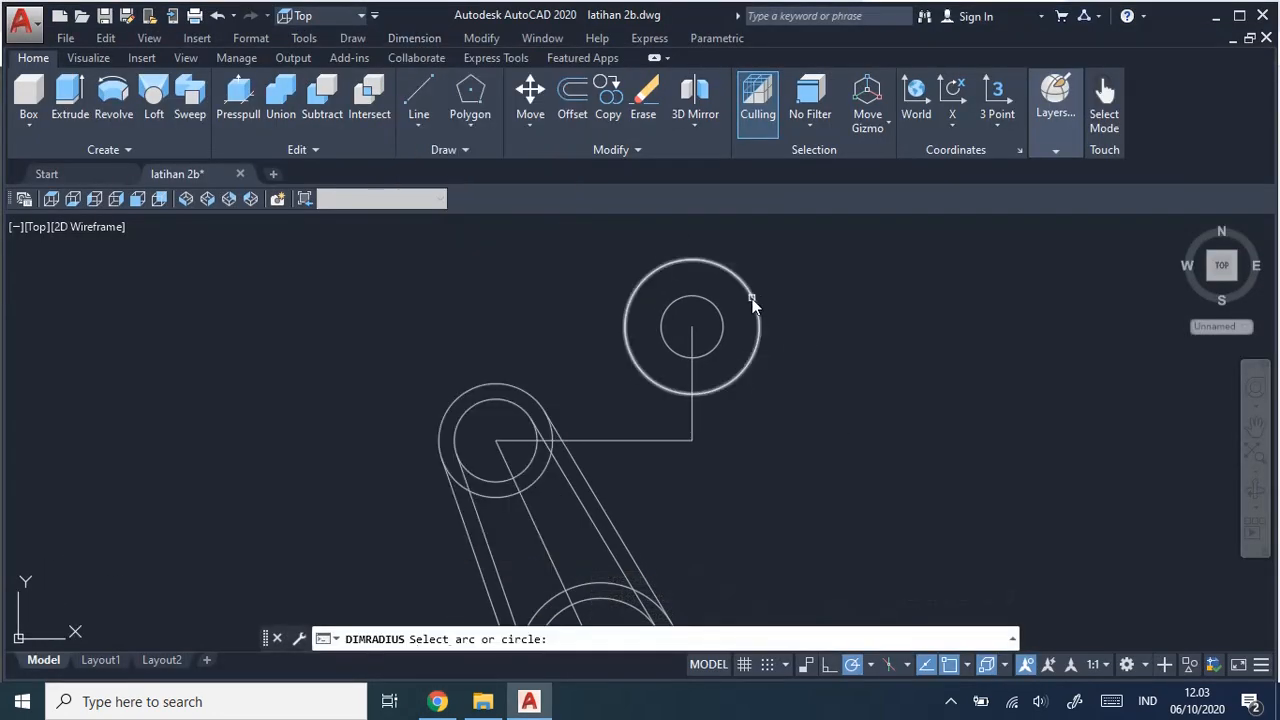
{"action": "left_click", "coordinate": [754, 290]}
{"action": "key", "text": "Escape"}
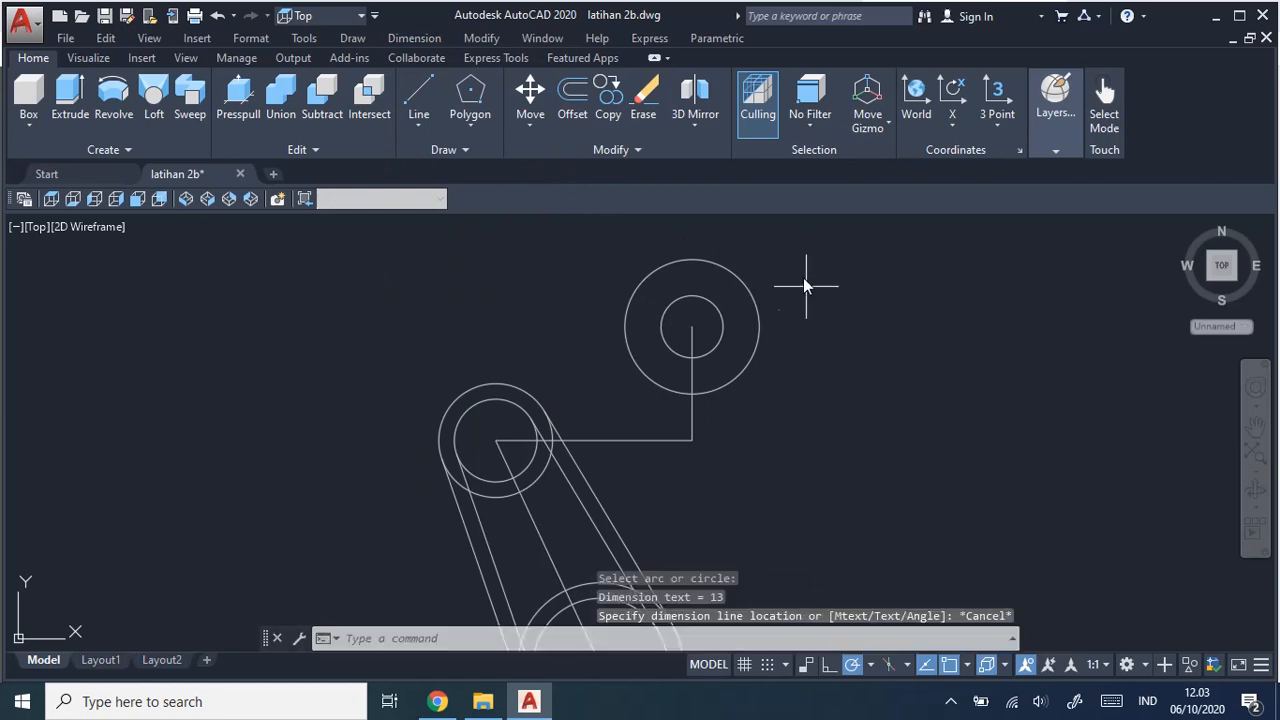
Draw a radius 15 circle tangent to the slot's upper outer circle and the eye's outer circle, on their lower side.
{"action": "scroll", "coordinate": [820, 370], "scroll_direction": "down", "scroll_amount": 2}
{"action": "scroll", "coordinate": [819, 350], "scroll_direction": "down", "scroll_amount": 2}
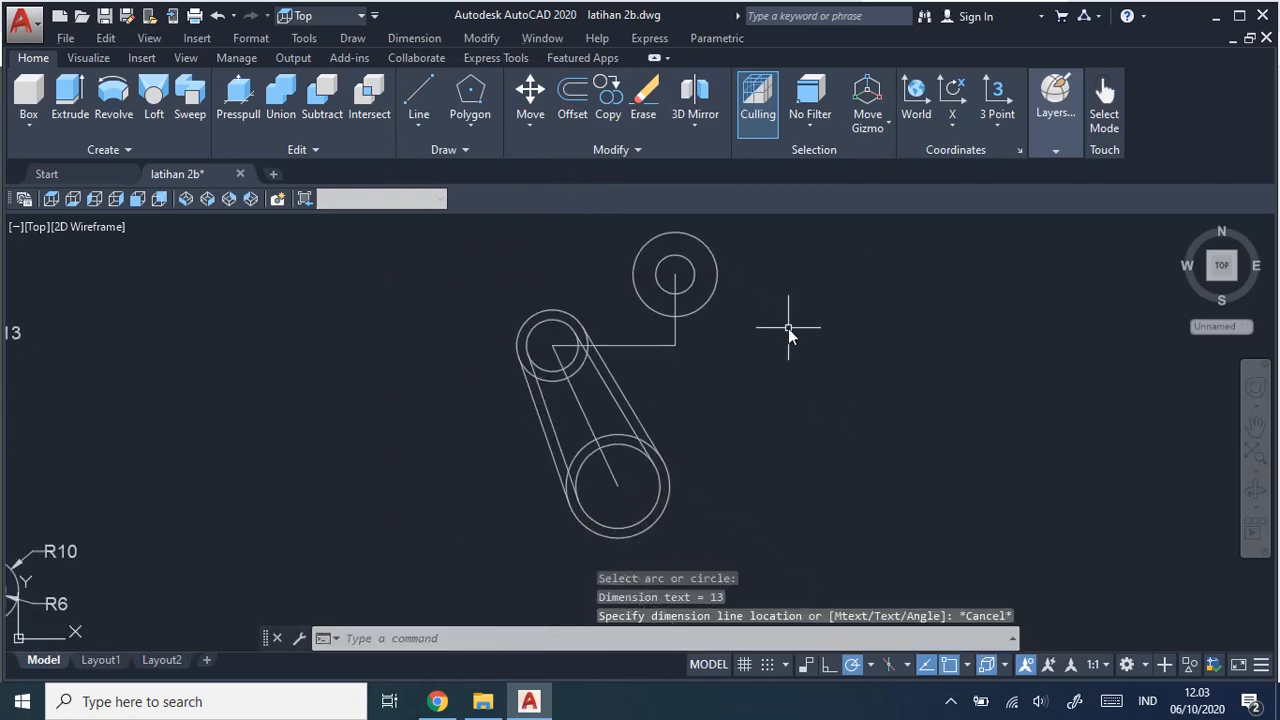
{"action": "key", "text": "alt+Tab"}
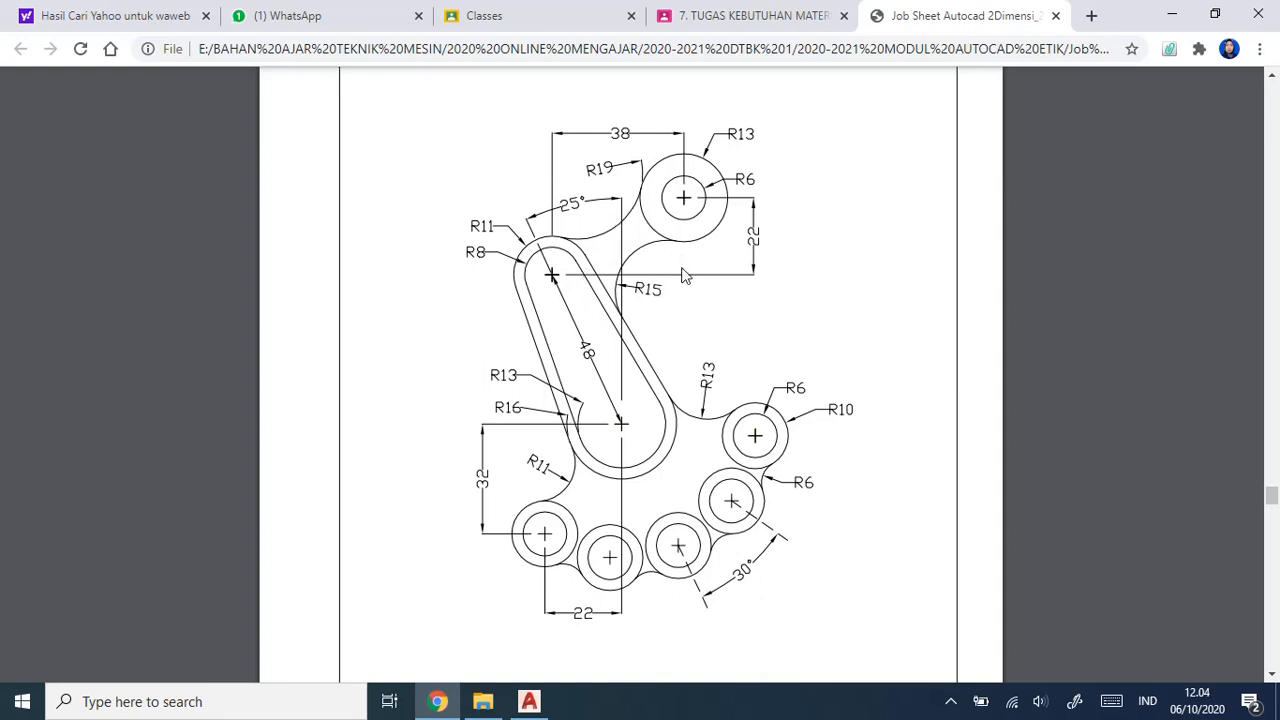
{"action": "key", "text": "alt+Tab"}
{"action": "left_click", "coordinate": [352, 38]}
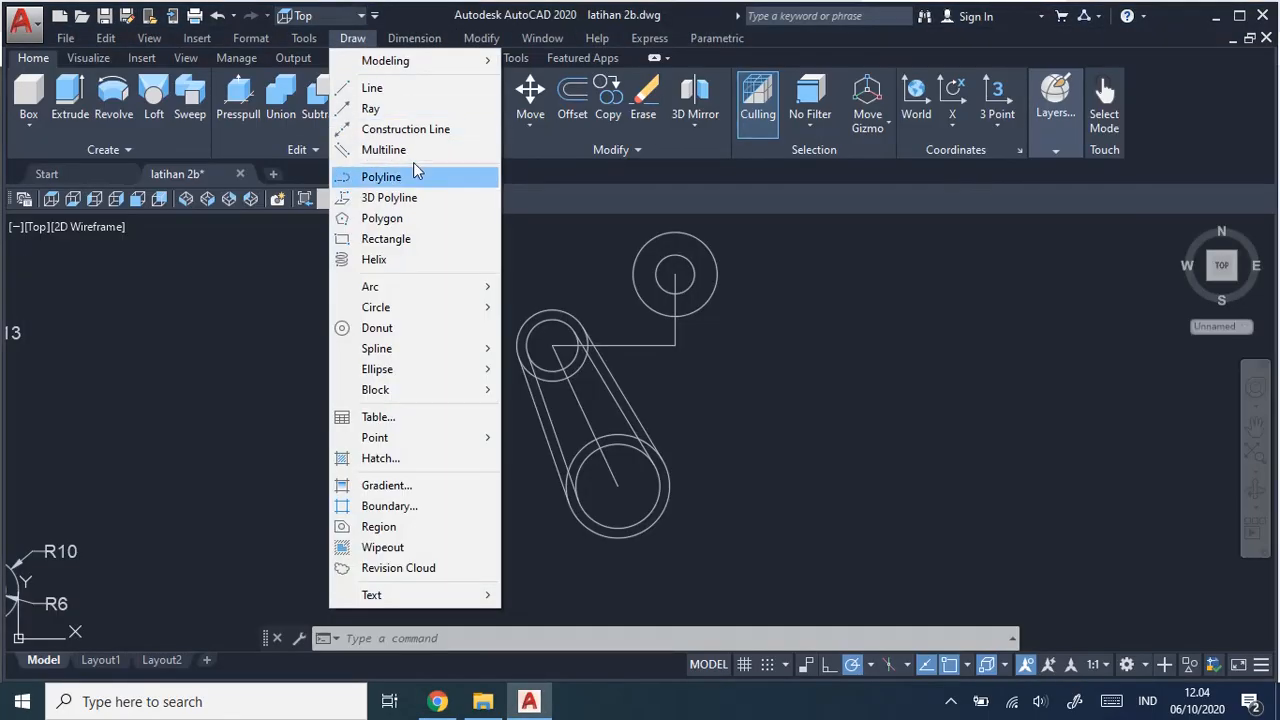
{"action": "mouse_move", "coordinate": [466, 312]}
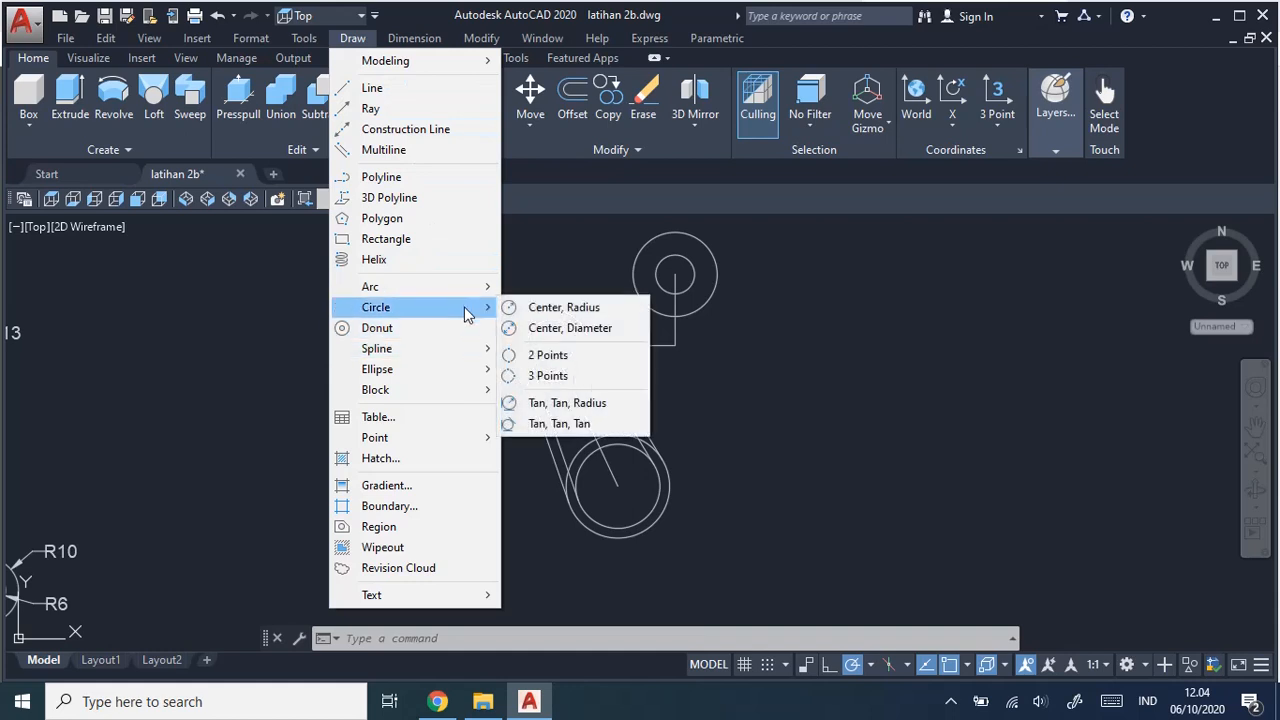
{"action": "left_click", "coordinate": [595, 402]}
{"action": "scroll", "coordinate": [590, 336], "scroll_direction": "up", "scroll_amount": 5}
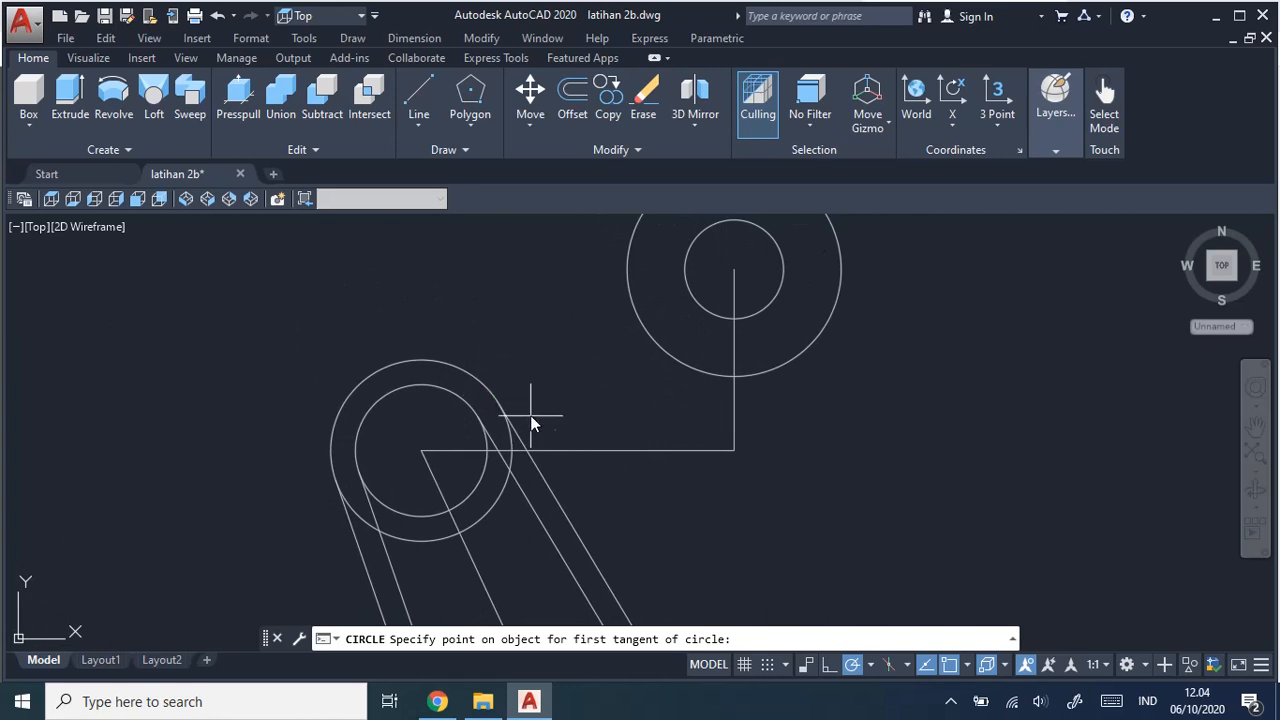
{"action": "left_click", "coordinate": [498, 493]}
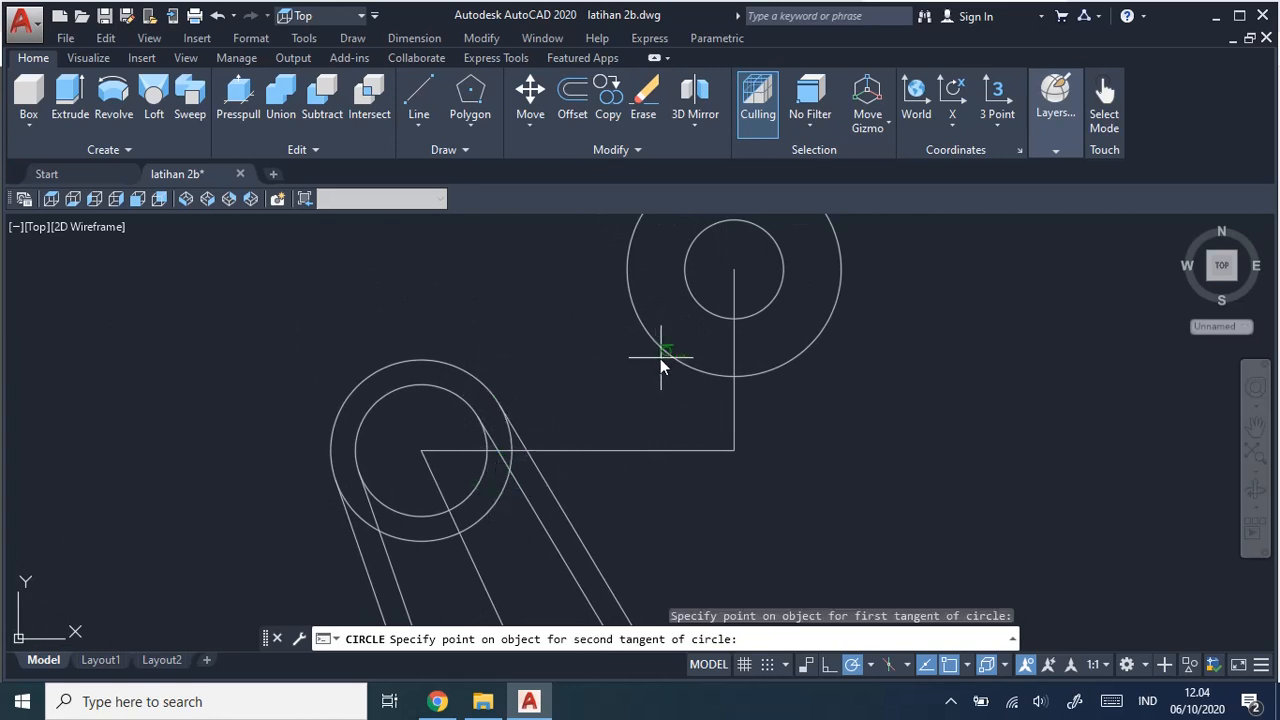
{"action": "left_click", "coordinate": [660, 358]}
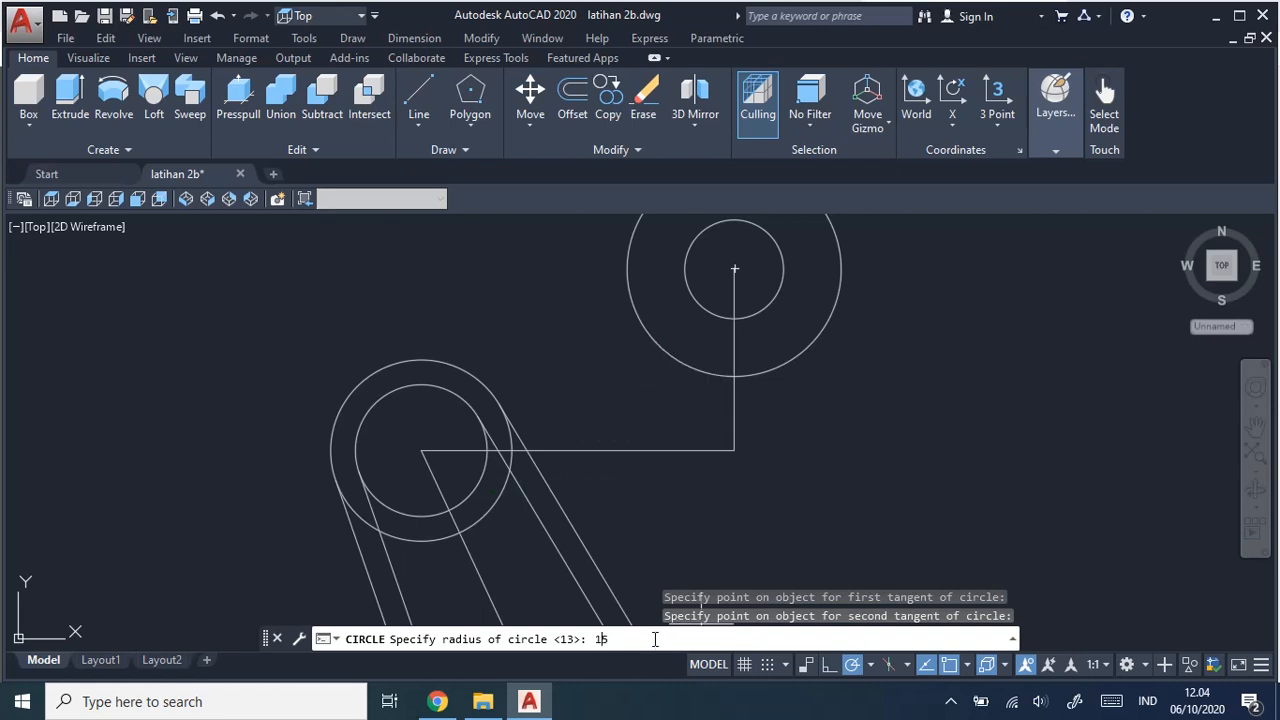
{"action": "type", "text": "15"}
{"action": "key", "text": "Return"}
Draw a second radius 15 circle tangent to the slot's upper outer circle and the eye's outer circle, on their upper side.
{"action": "key", "text": "Return"}
{"action": "key", "text": "Return"}
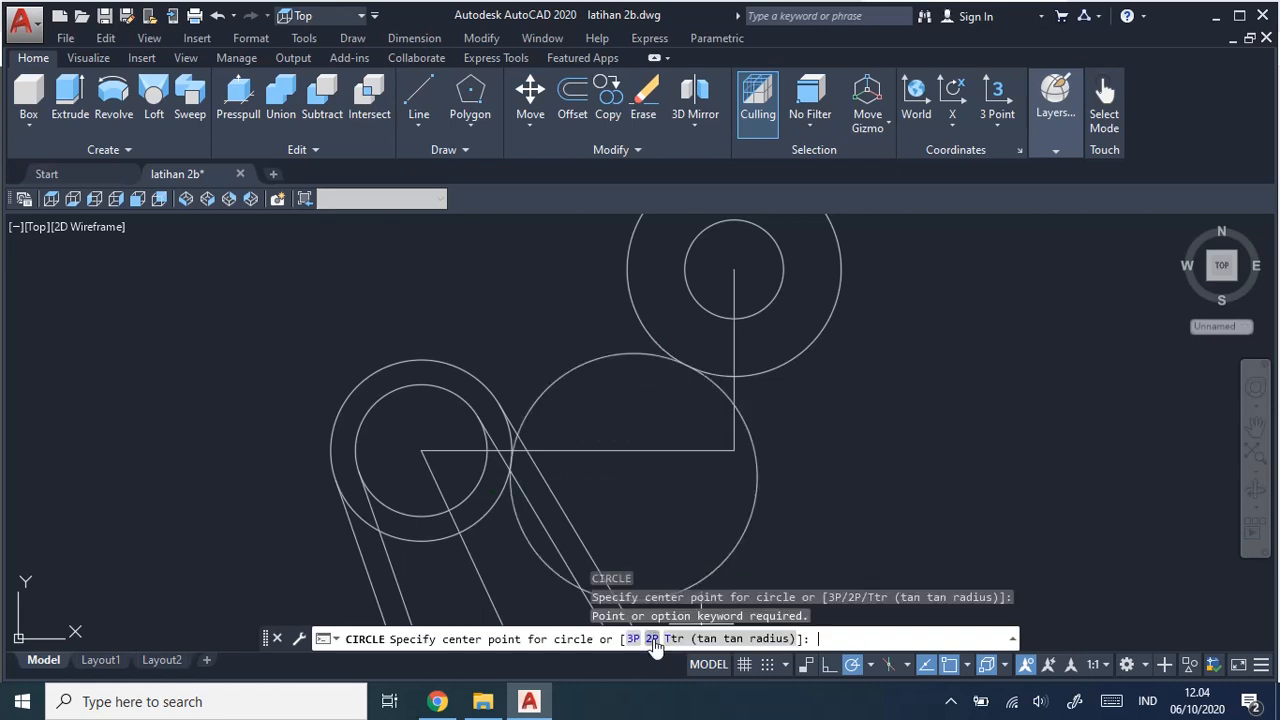
{"action": "left_click", "coordinate": [755, 638]}
{"action": "left_click", "coordinate": [466, 370]}
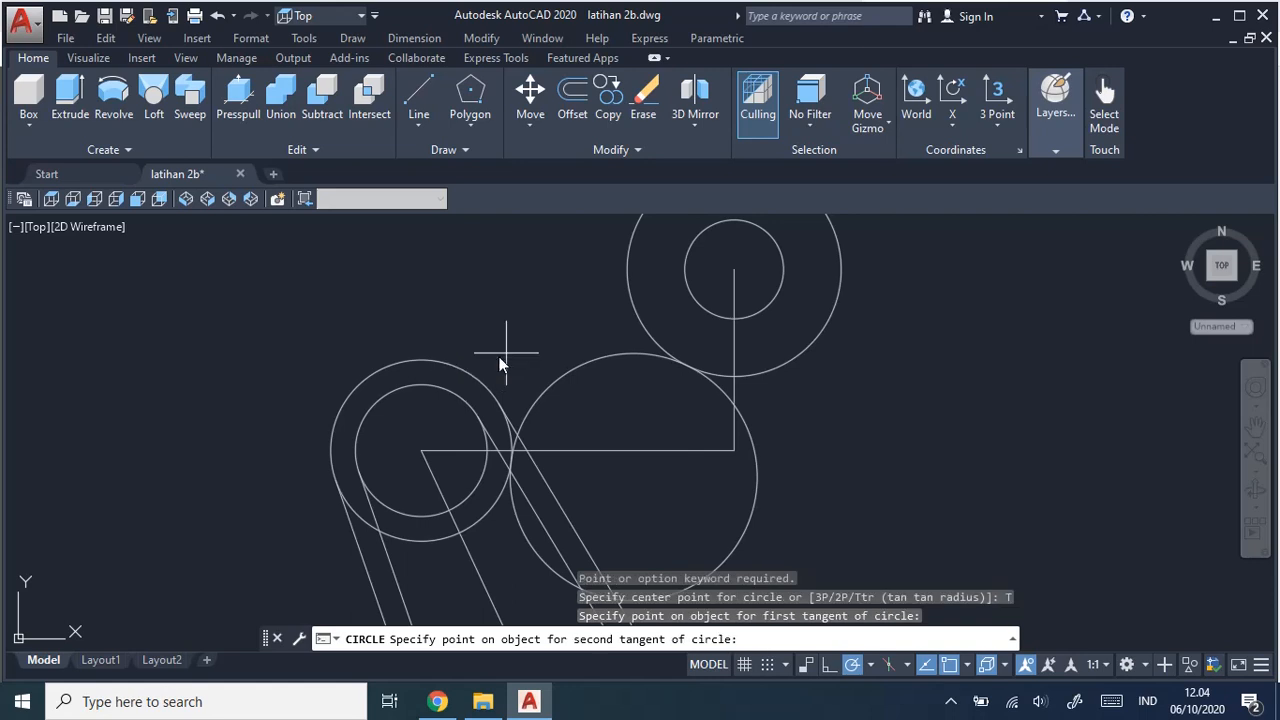
{"action": "left_click", "coordinate": [629, 294]}
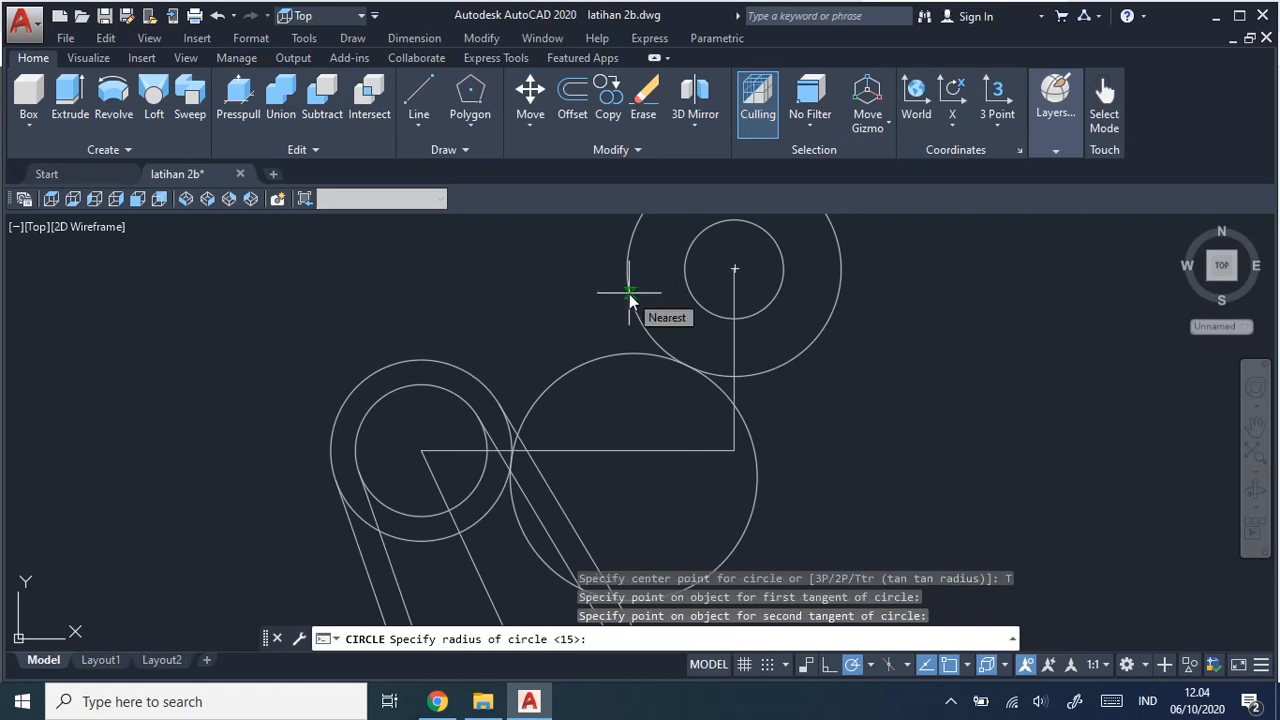
{"action": "key", "text": "Return"}
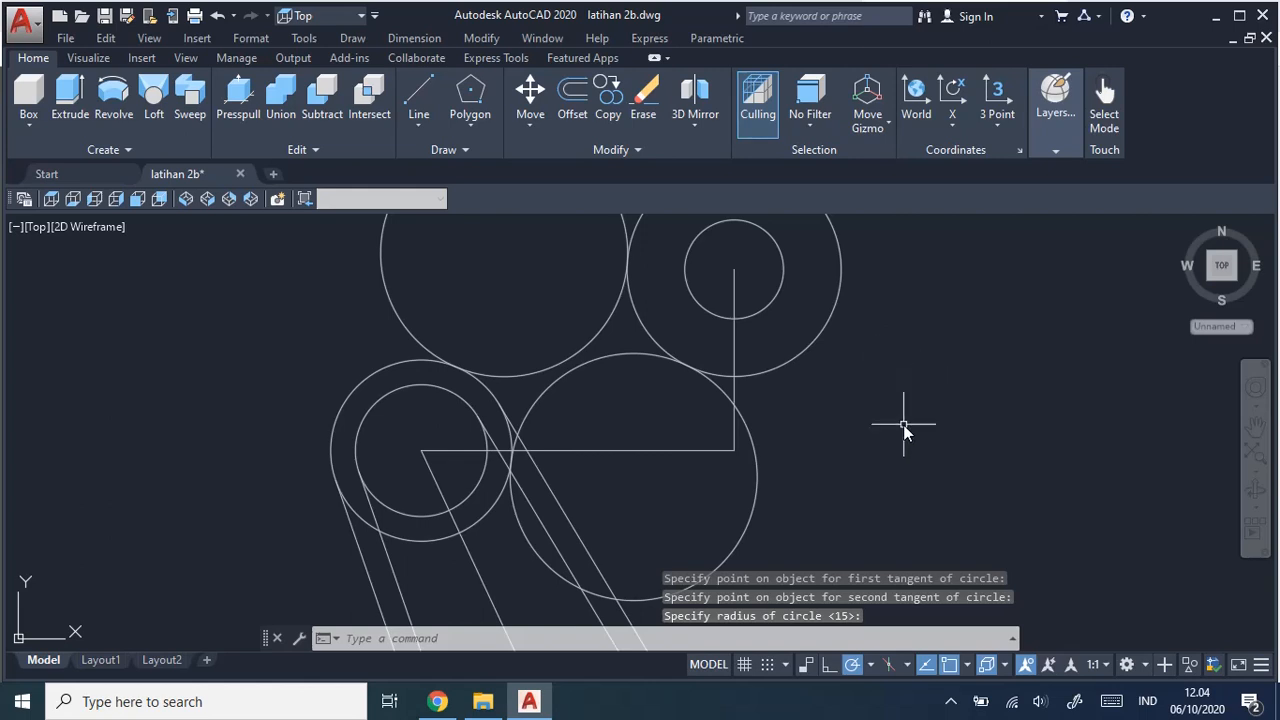
Compare the two tangent circles with the connecting arcs between the slot and the upper-right eye on the job sheet.
{"action": "mouse_move", "coordinate": [903, 430]}
{"action": "middle_mouse_down"}
{"action": "mouse_move", "coordinate": [988, 443]}
{"action": "mouse_move", "coordinate": [1013, 417]}
{"action": "mouse_move", "coordinate": [992, 458]}
{"action": "middle_mouse_up"}
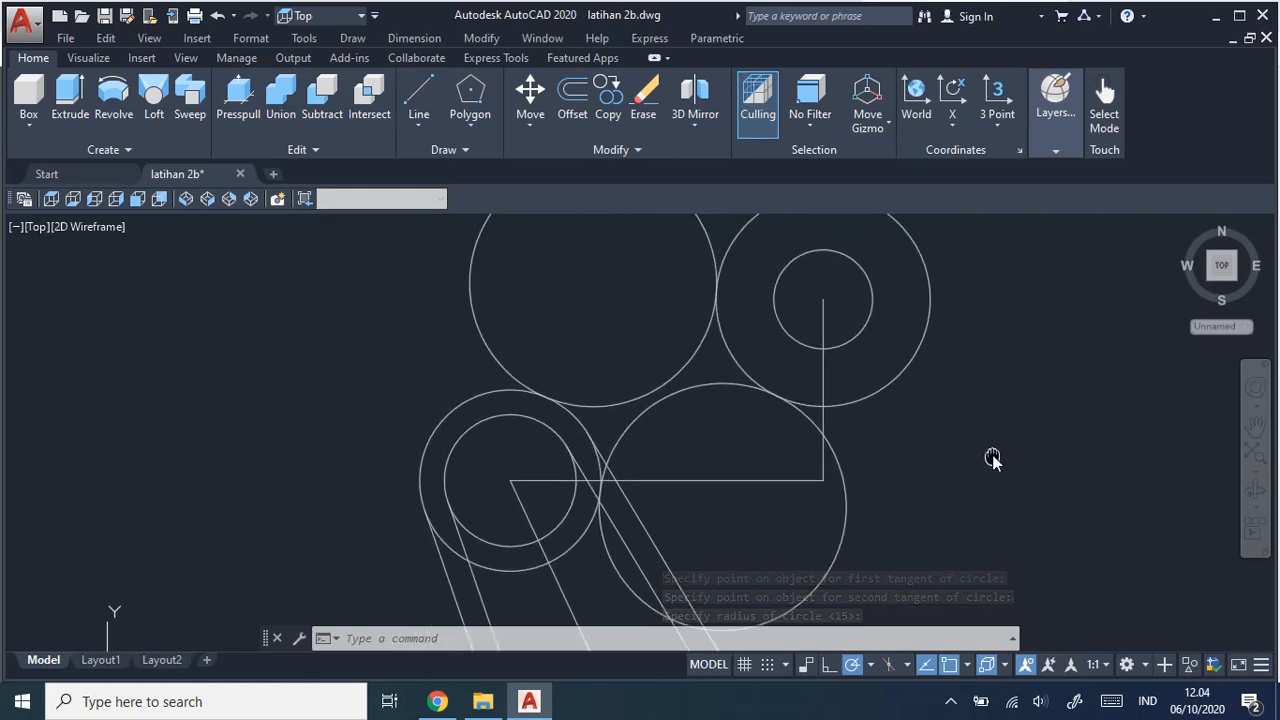
{"action": "key", "text": "alt+Tab"}
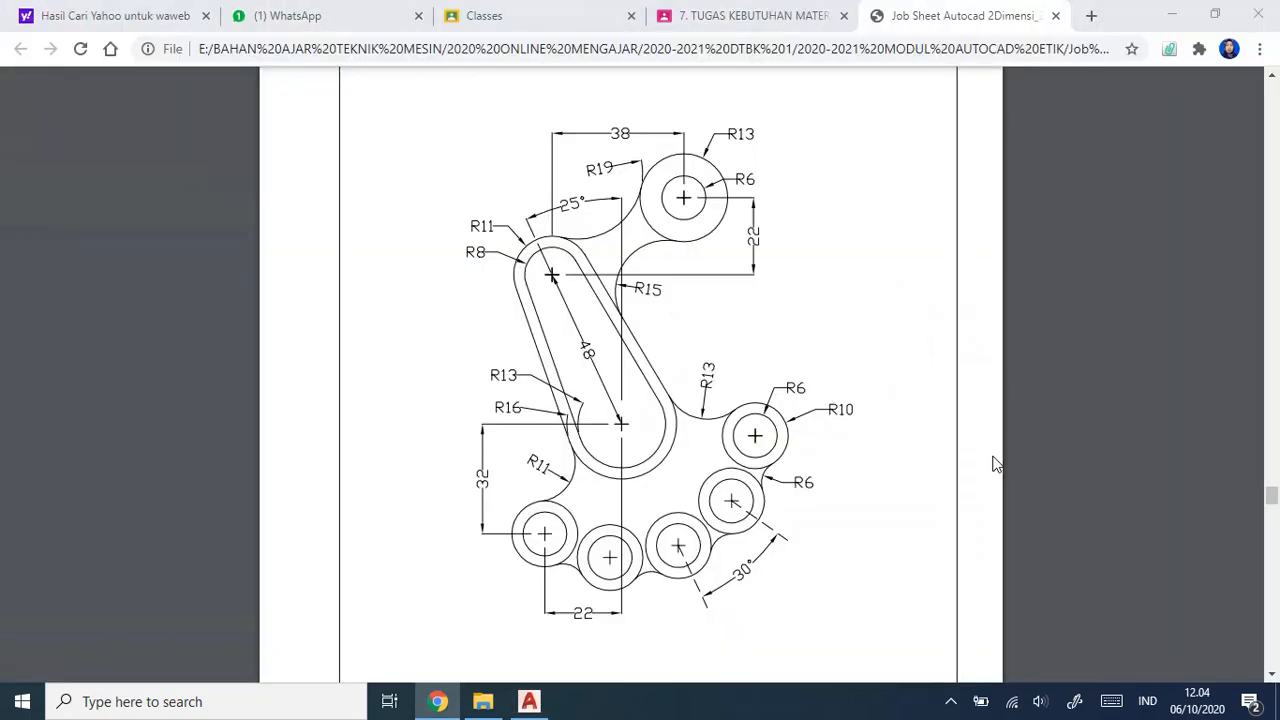
{"action": "key", "text": "alt+Tab"}
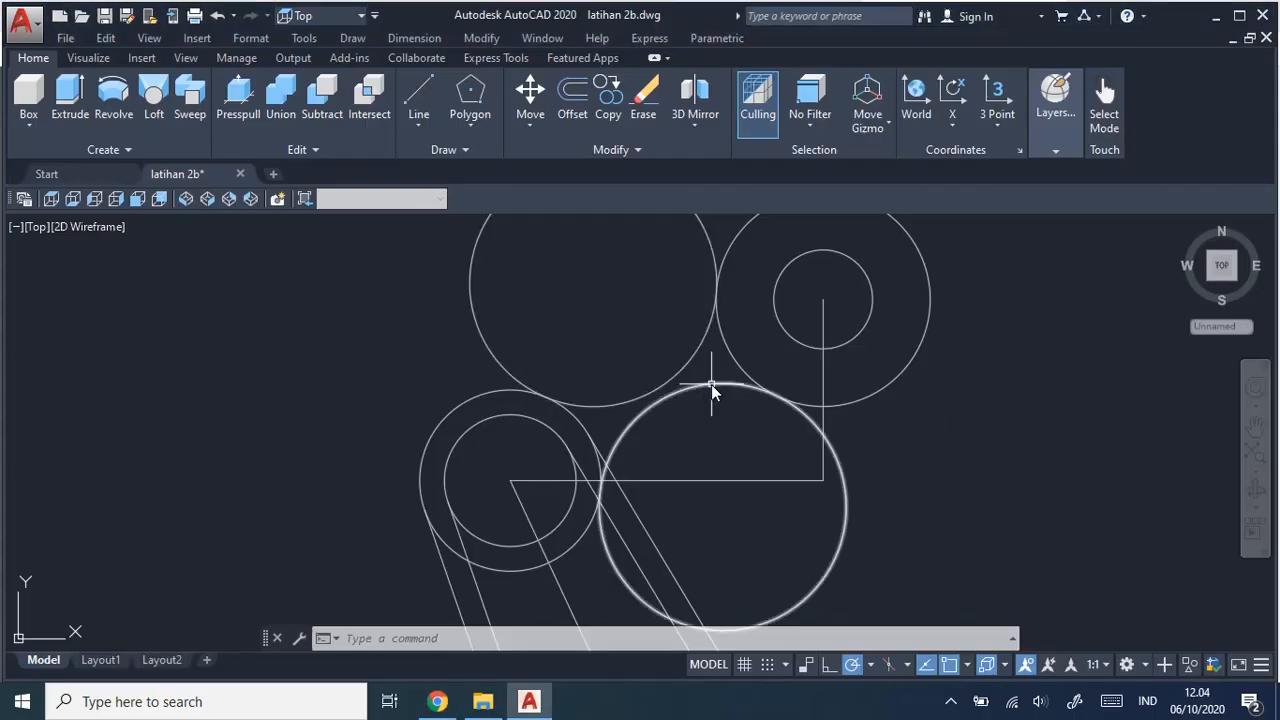
{"action": "key", "text": "alt+Tab"}
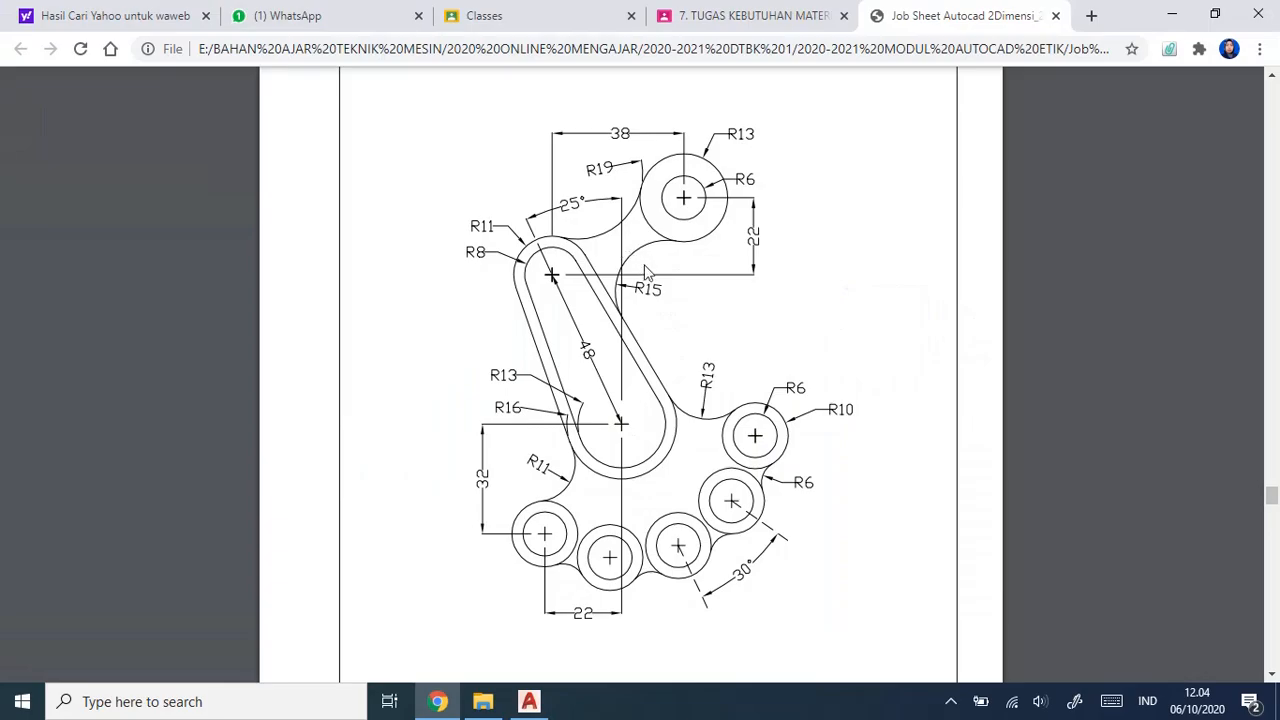
{"action": "key", "text": "alt+Tab"}
{"action": "key", "text": "alt+Tab"}
{"action": "key", "text": "alt+Tab"}
{"action": "key", "text": "alt+Tab"}
{"action": "key", "text": "alt+Tab"}
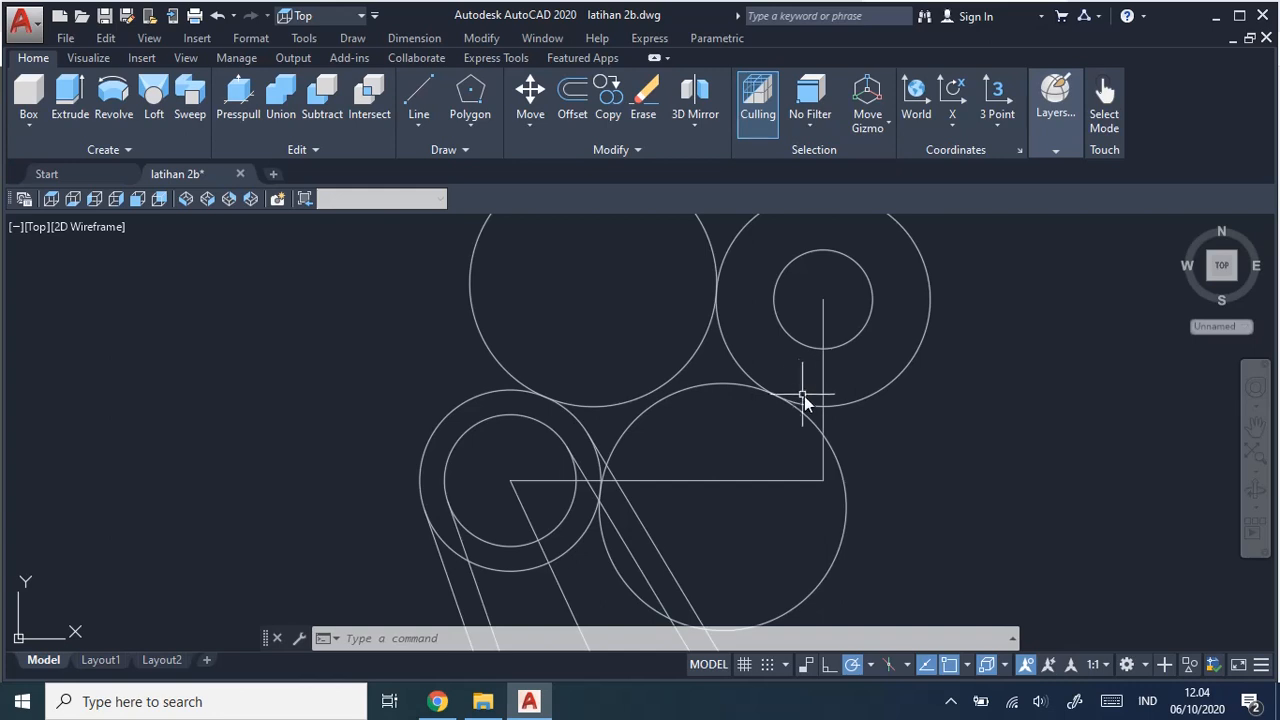
{"action": "middle_click_drag", "start_coordinate": [886, 471], "coordinate": [900, 433]}
{"action": "scroll", "coordinate": [905, 435], "scroll_direction": "down", "scroll_amount": 3}
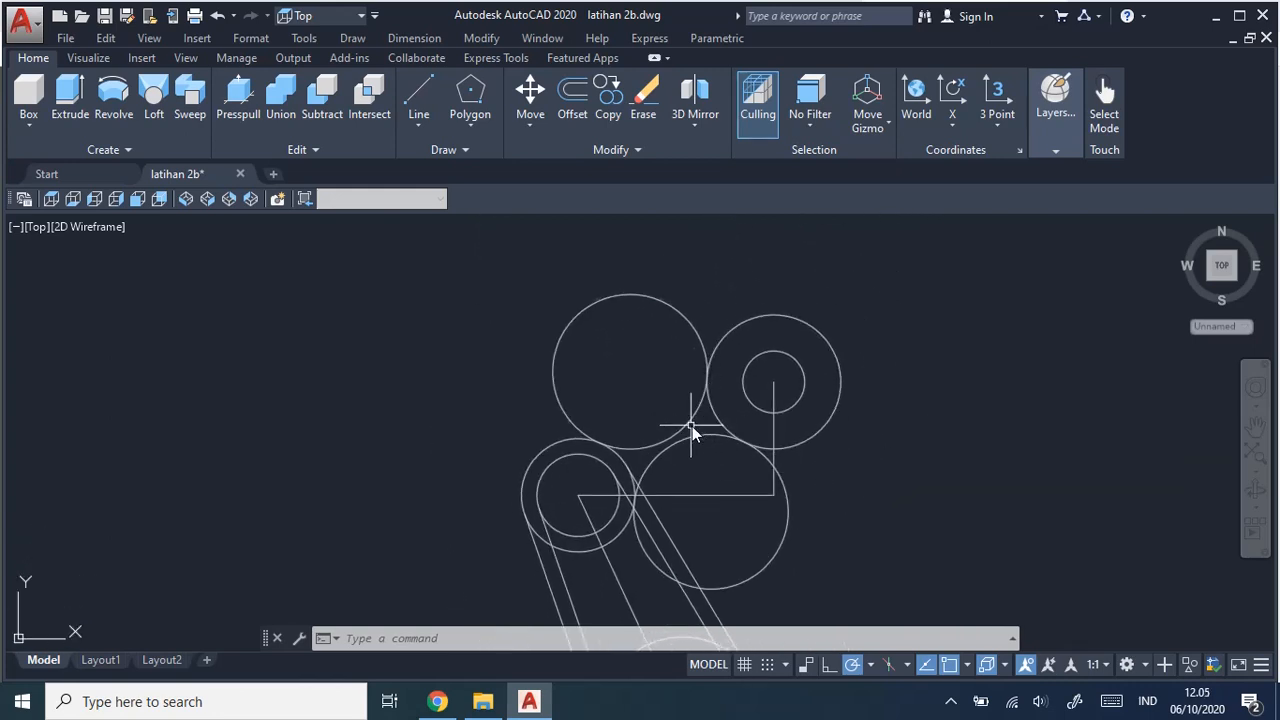
{"action": "key", "text": "alt+Tab"}
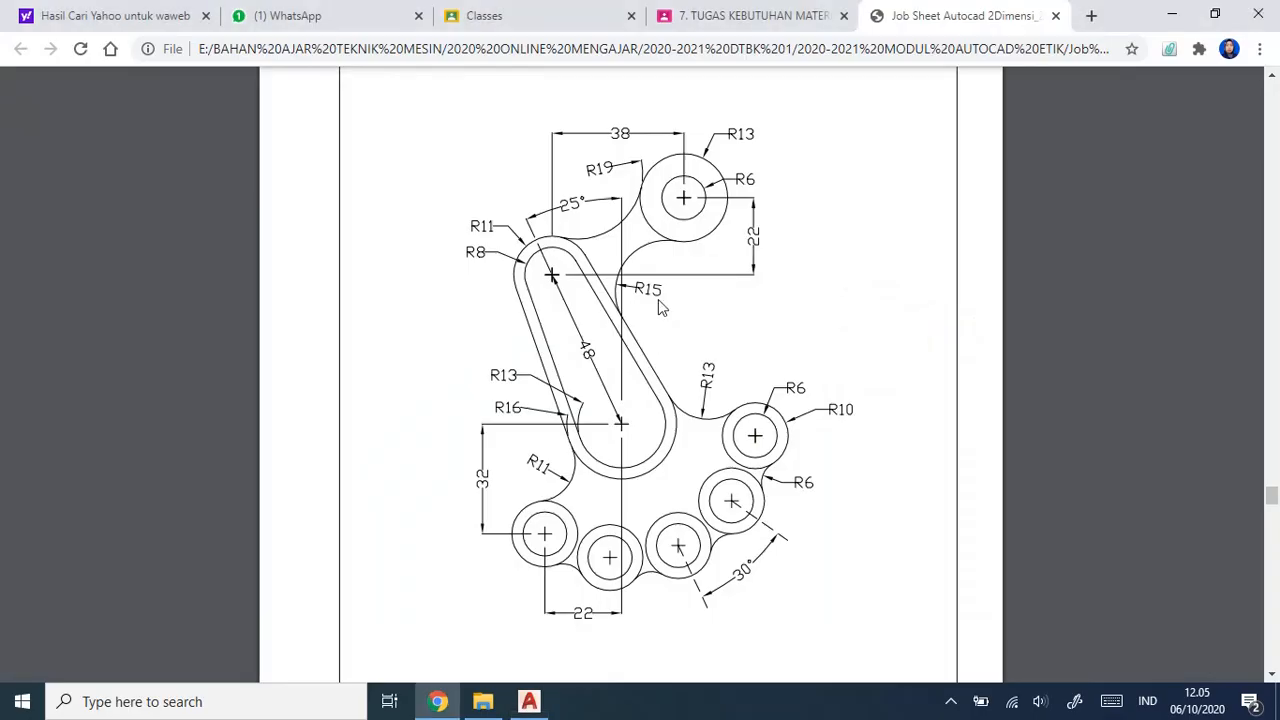
{"action": "key", "text": "alt+Tab"}
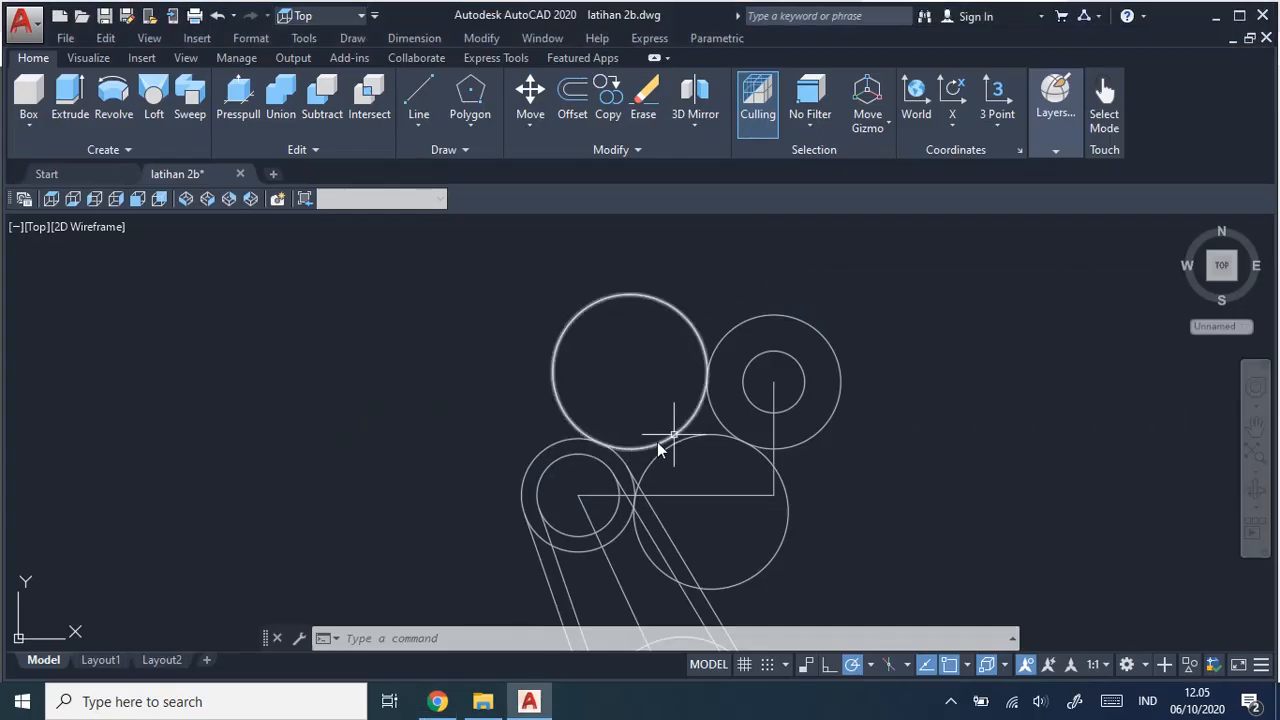
Delete the upper and lower tangent circles between the slot and the upper-right eye.
{"action": "left_click", "coordinate": [694, 331]}
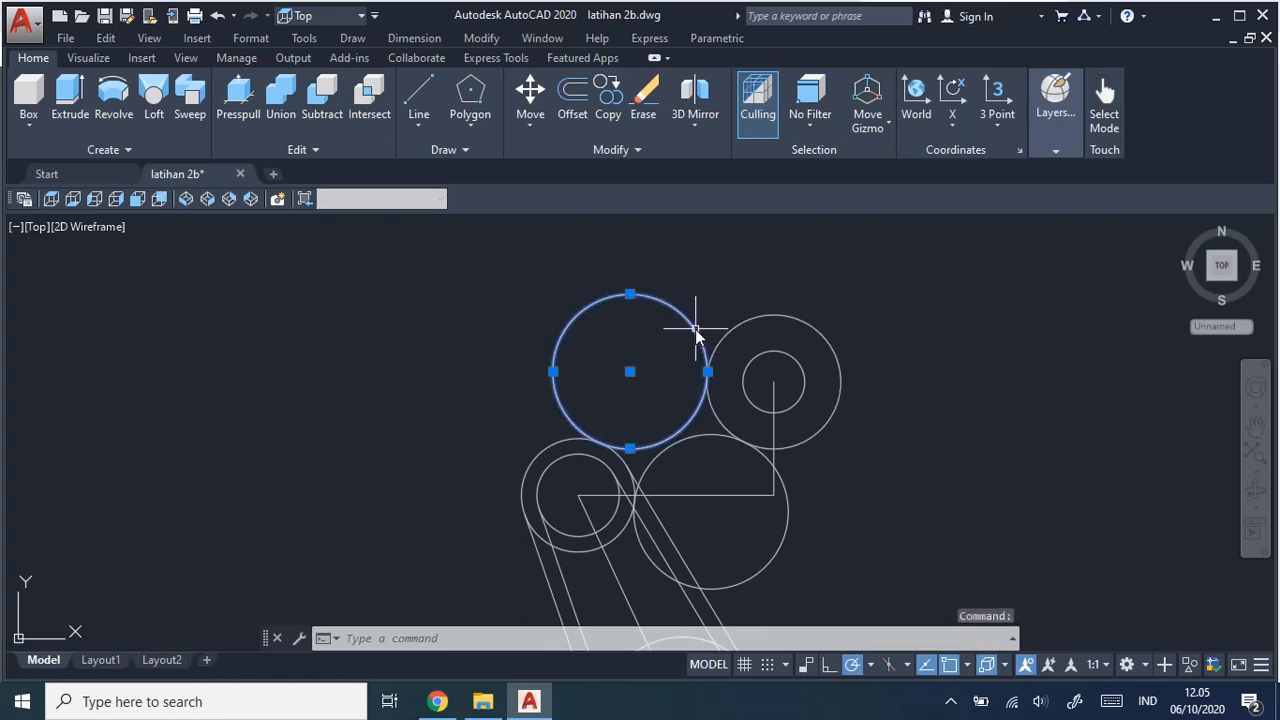
{"action": "key", "text": "Delete"}
{"action": "left_click", "coordinate": [787, 513]}
{"action": "key", "text": "Delete"}
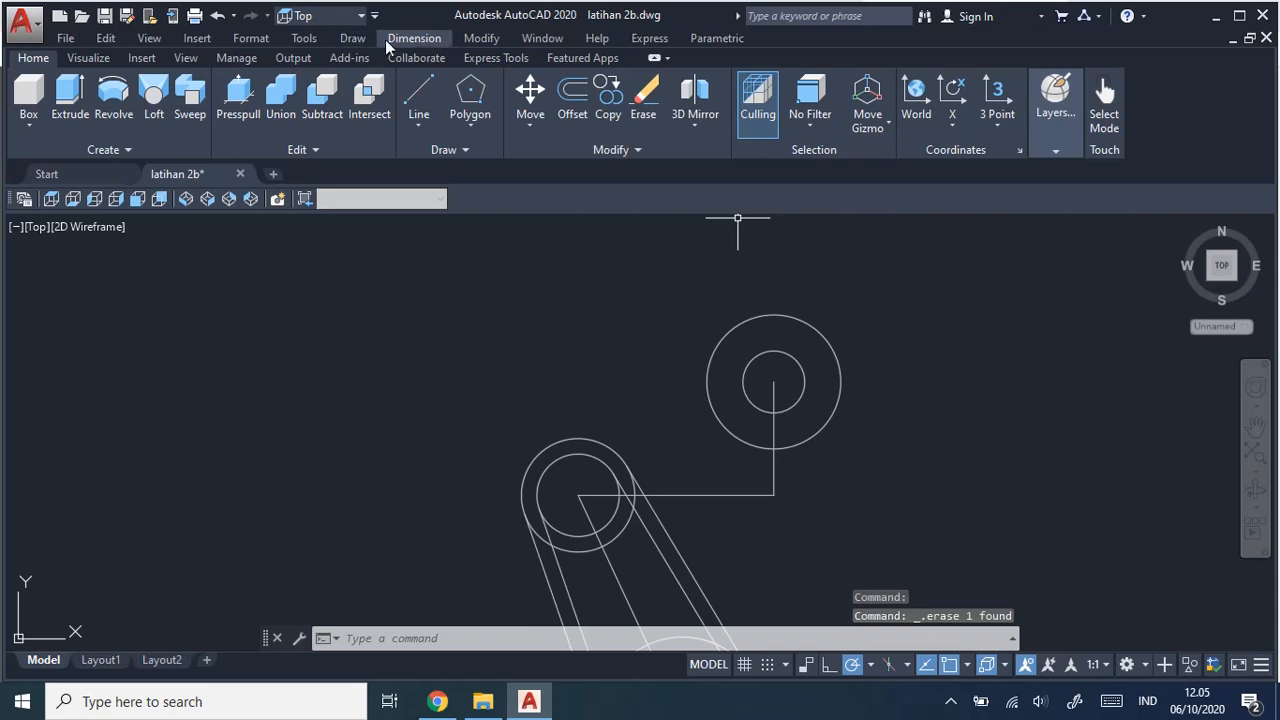
Draw a radius 15 circle tangent to the eye's outer circle and the slot's upper outer circle, on their lower side.
{"action": "left_click", "coordinate": [352, 38]}
{"action": "mouse_move", "coordinate": [415, 306]}
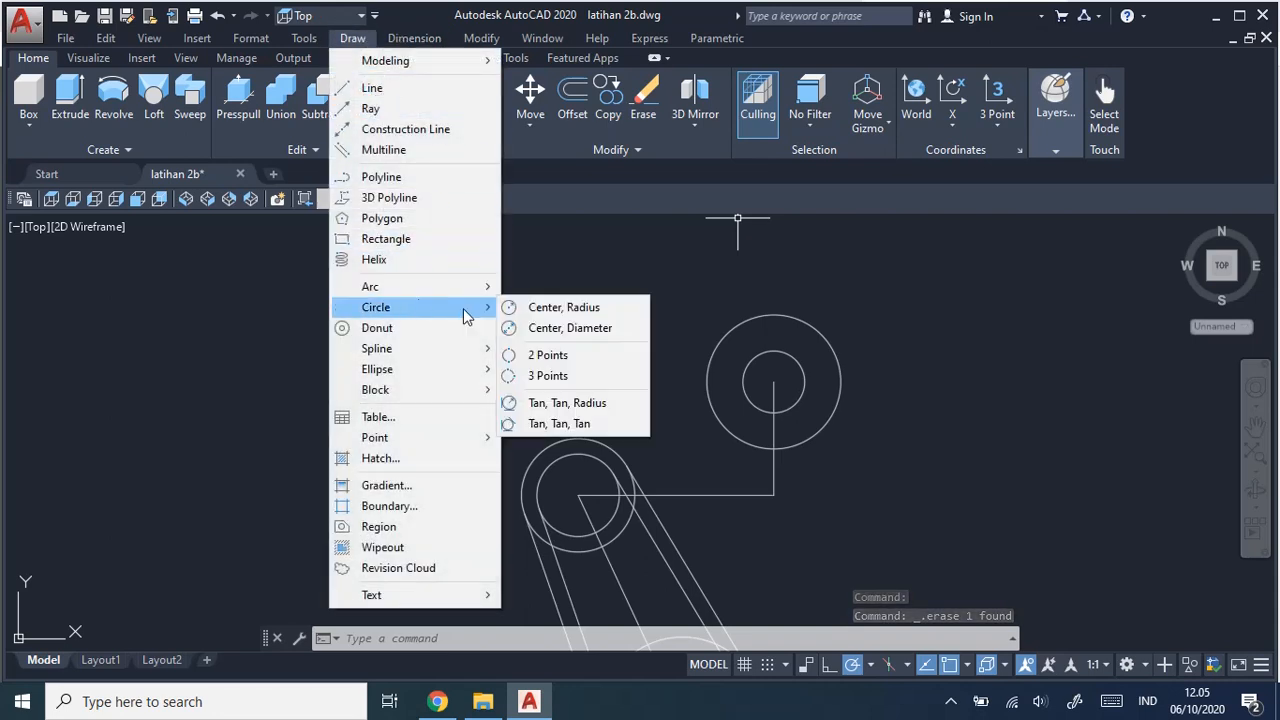
{"action": "left_click", "coordinate": [606, 403]}
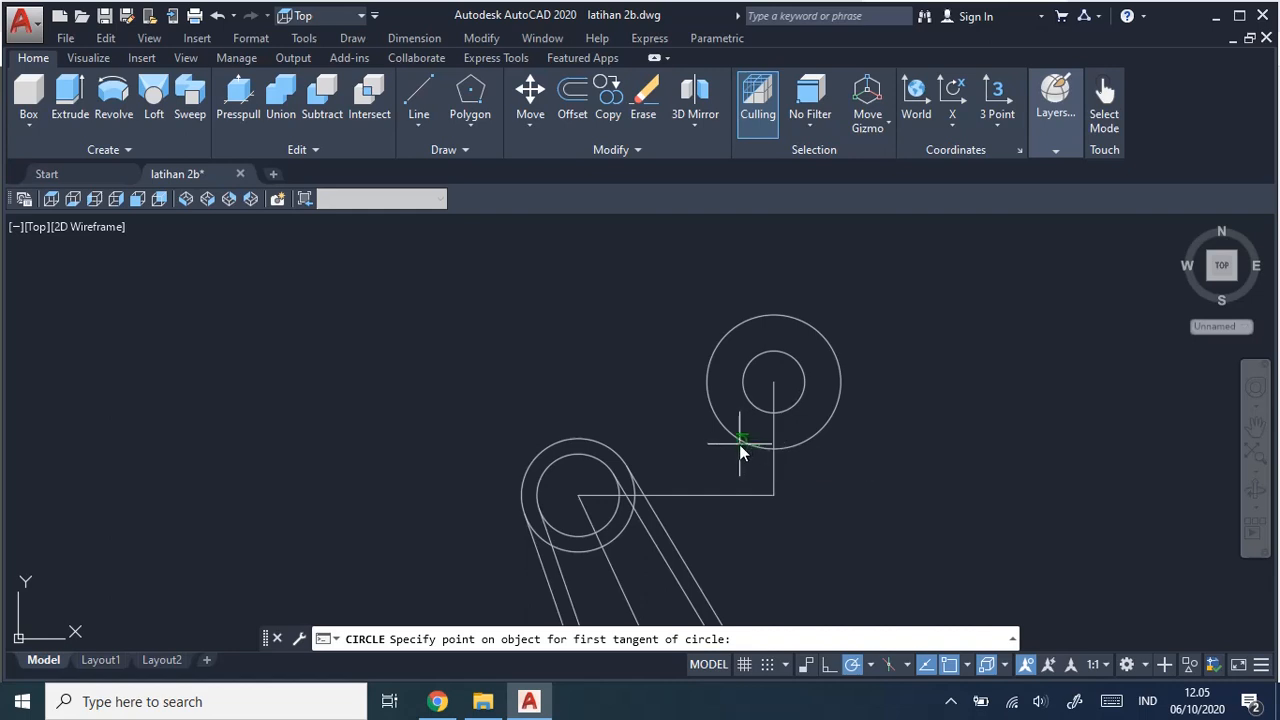
{"action": "left_click", "coordinate": [740, 447]}
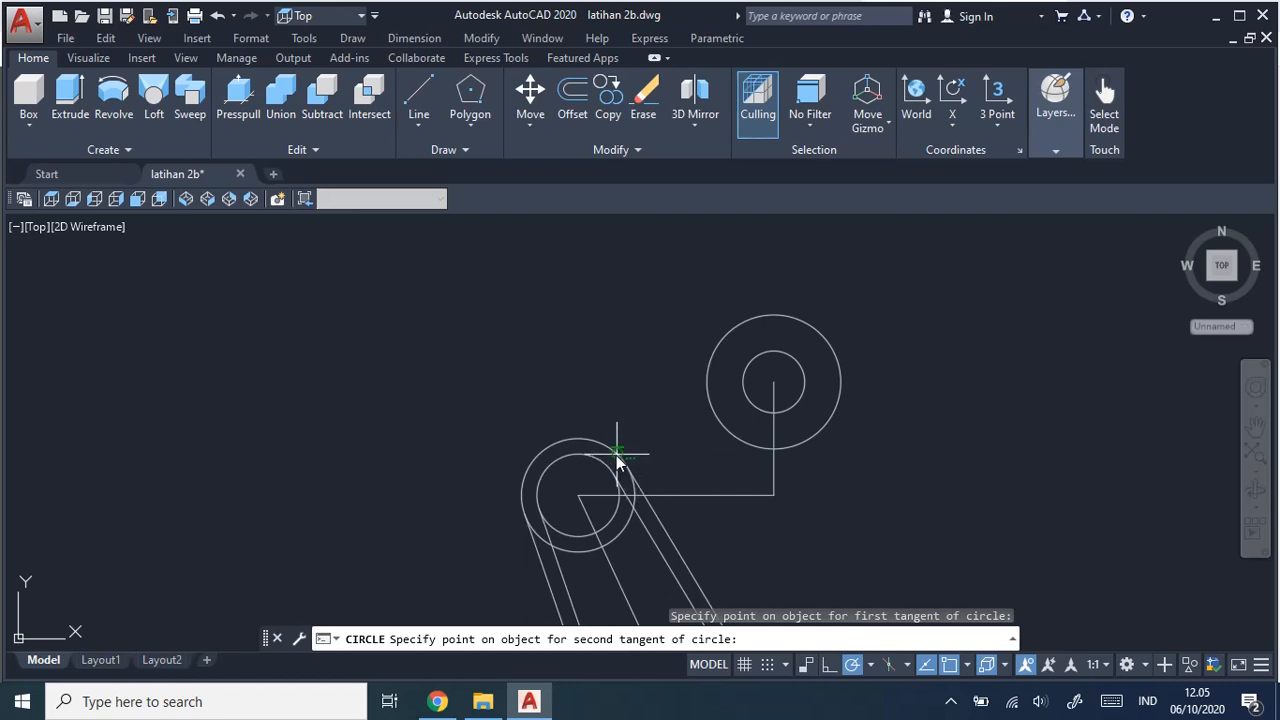
{"action": "left_click", "coordinate": [619, 458]}
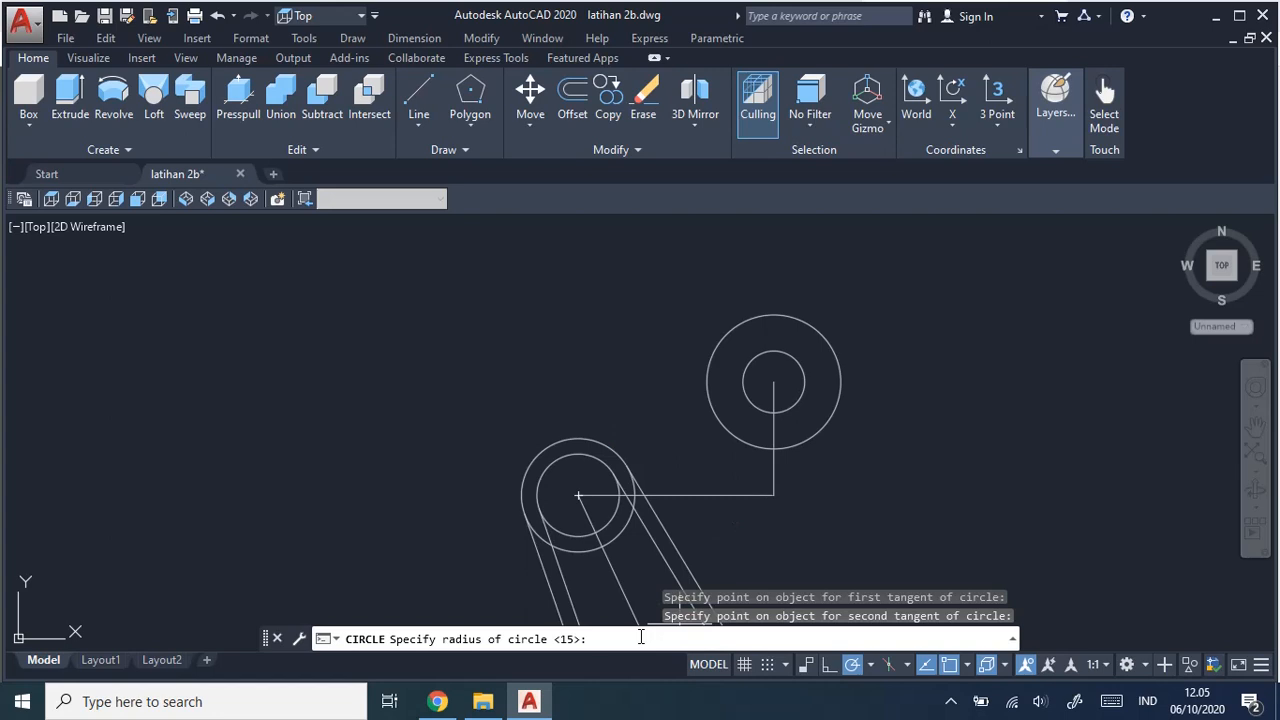
{"action": "type", "text": "15"}
{"action": "key", "text": "Return"}
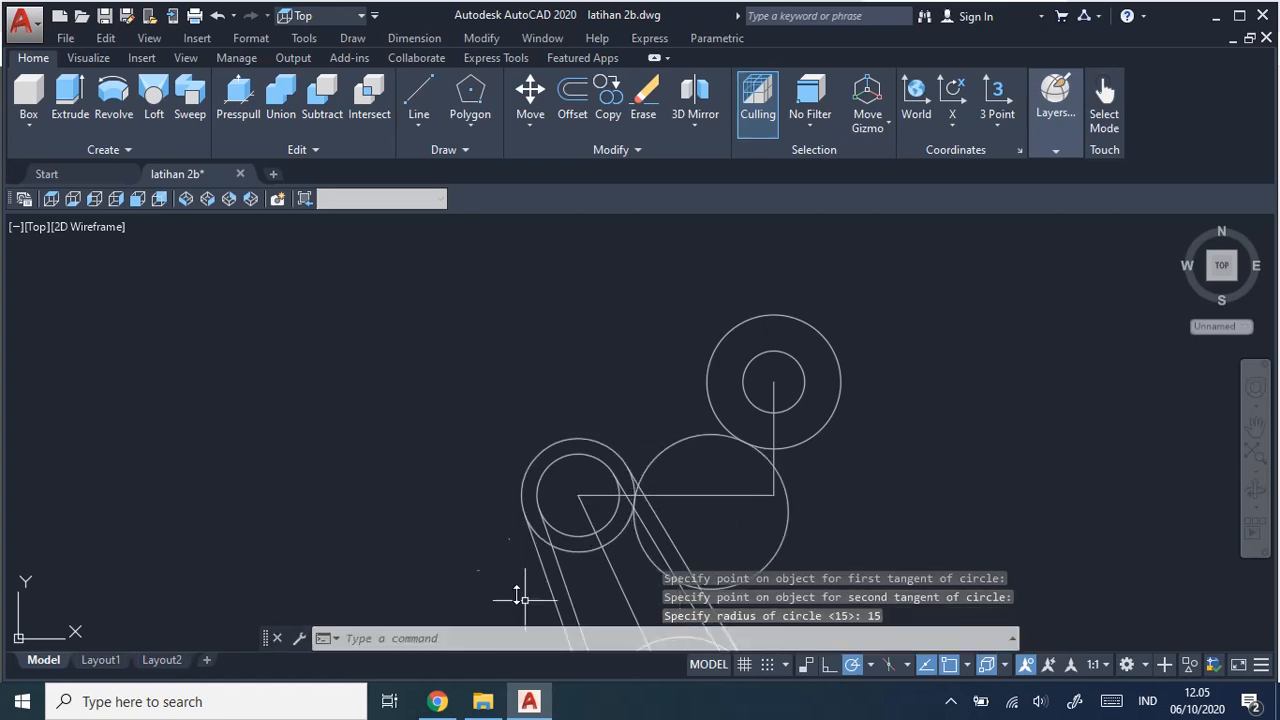
Draw a radius 15 circle tangent to the eye's outer circle and the slot's upper outer circle, on their upper side.
{"action": "left_click", "coordinate": [350, 39]}
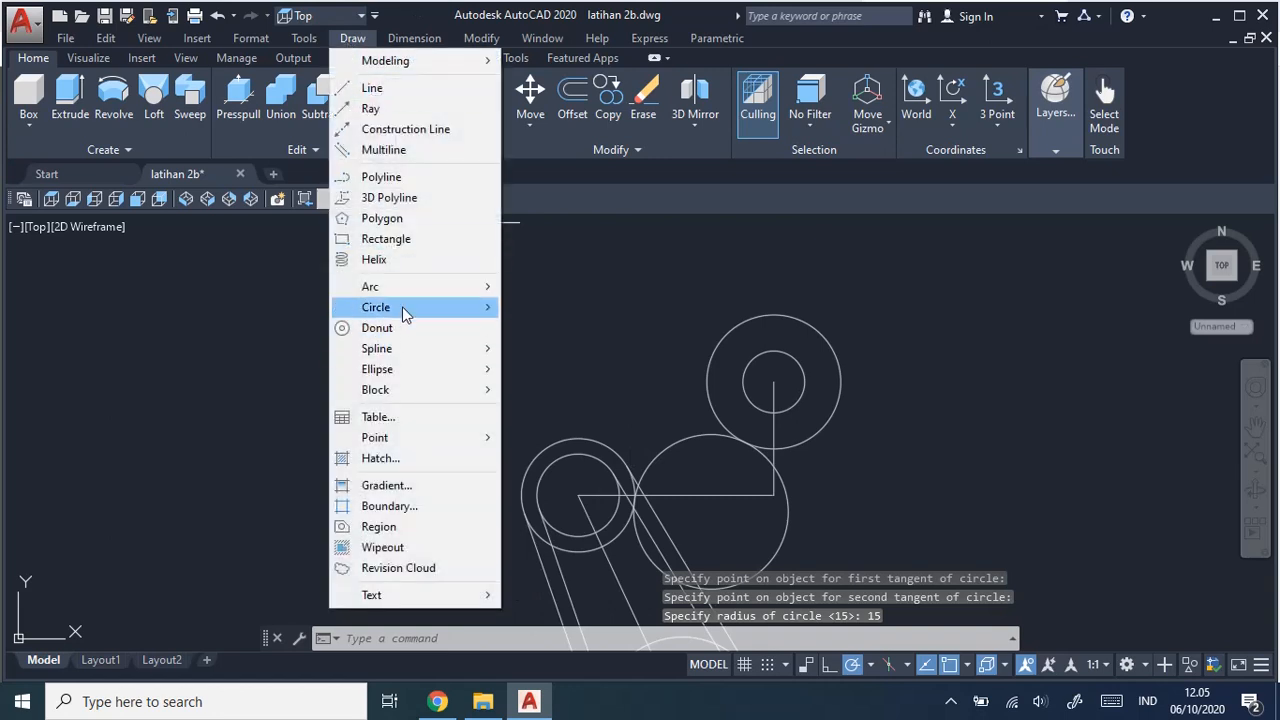
{"action": "mouse_move", "coordinate": [402, 306]}
{"action": "left_click", "coordinate": [590, 404]}
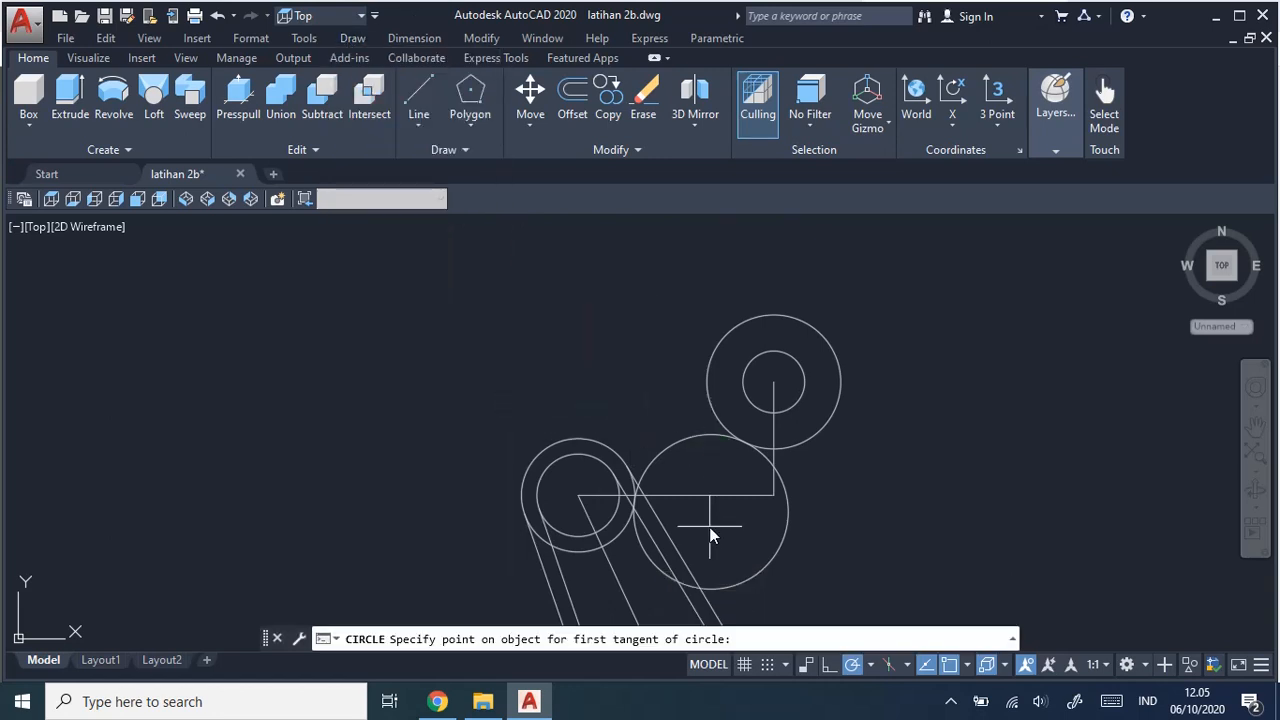
{"action": "left_click", "coordinate": [707, 372]}
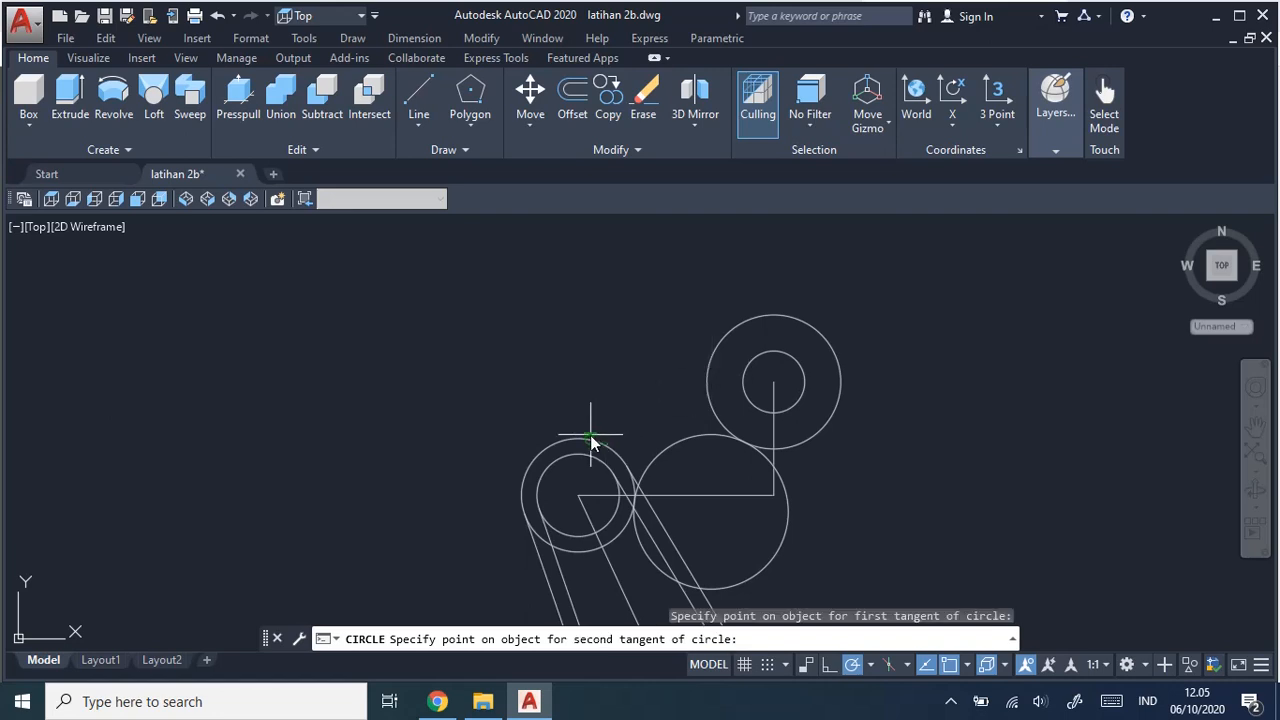
{"action": "left_click", "coordinate": [589, 441]}
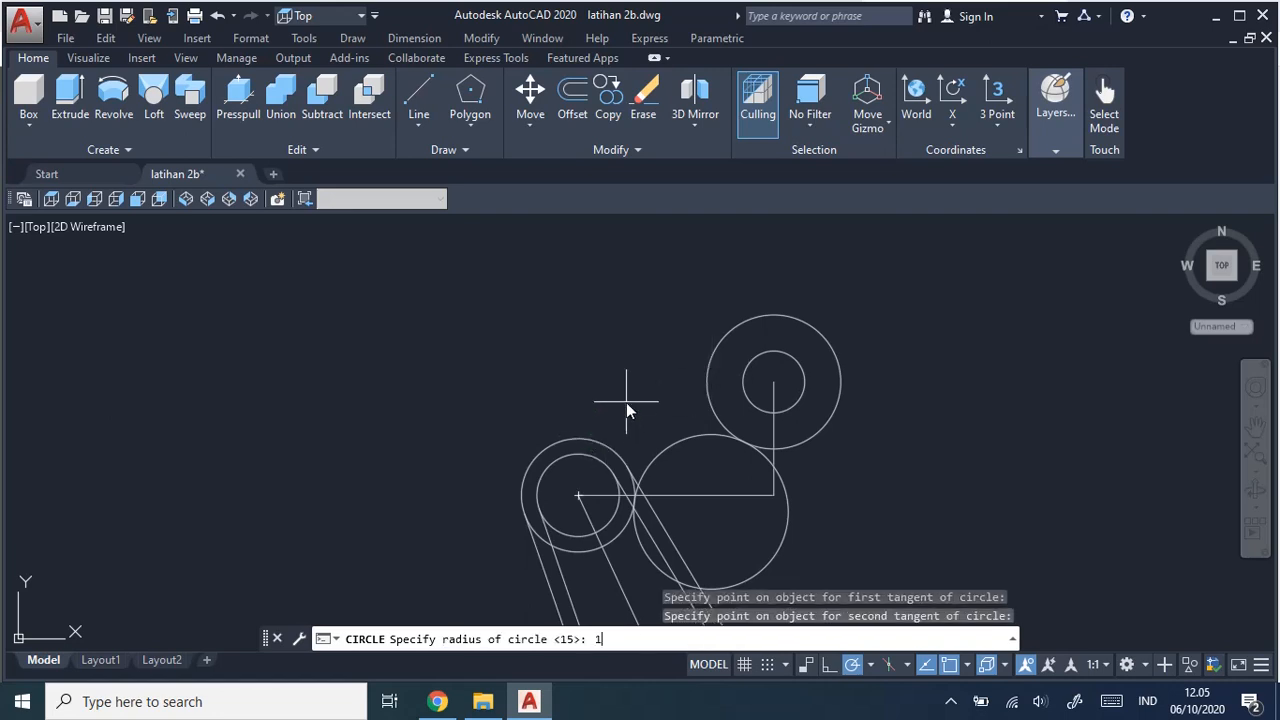
{"action": "type", "text": "15"}
{"action": "key", "text": "Return"}
{"action": "scroll", "coordinate": [891, 440], "scroll_direction": "down", "scroll_amount": 2}
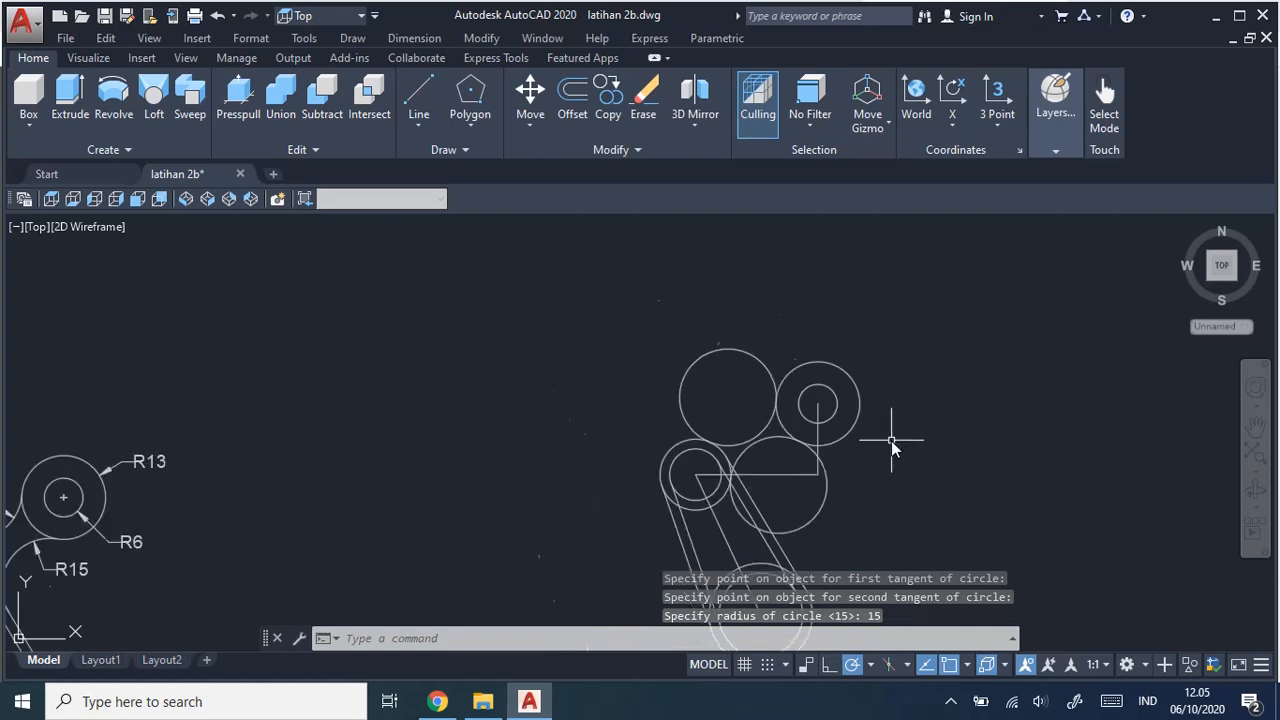
{"action": "mouse_move", "coordinate": [936, 477]}
{"action": "middle_mouse_down"}
{"action": "mouse_move", "coordinate": [949, 428]}
{"action": "mouse_move", "coordinate": [1056, 409]}
{"action": "mouse_move", "coordinate": [957, 443]}
{"action": "middle_mouse_up"}
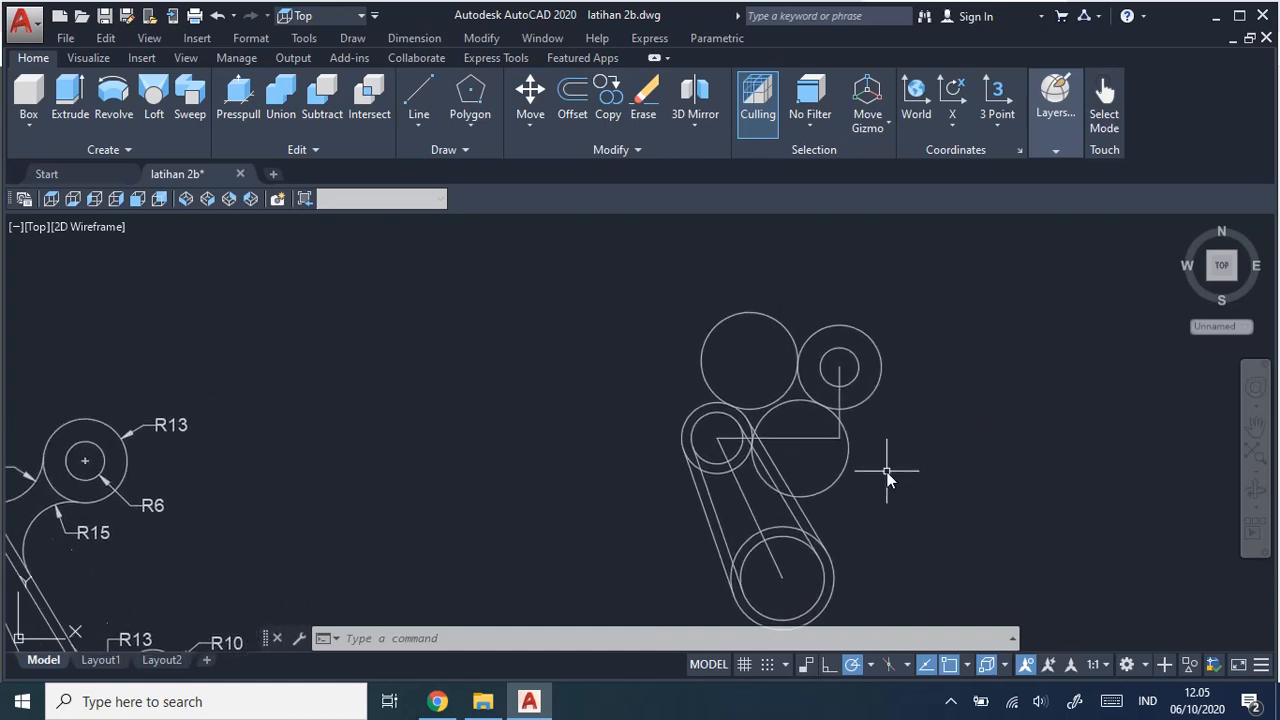
Check the lower connecting arc on the job sheet and delete the lower tangent circle between the slot and the upper-right eye.
{"action": "key", "text": "alt+Tab"}
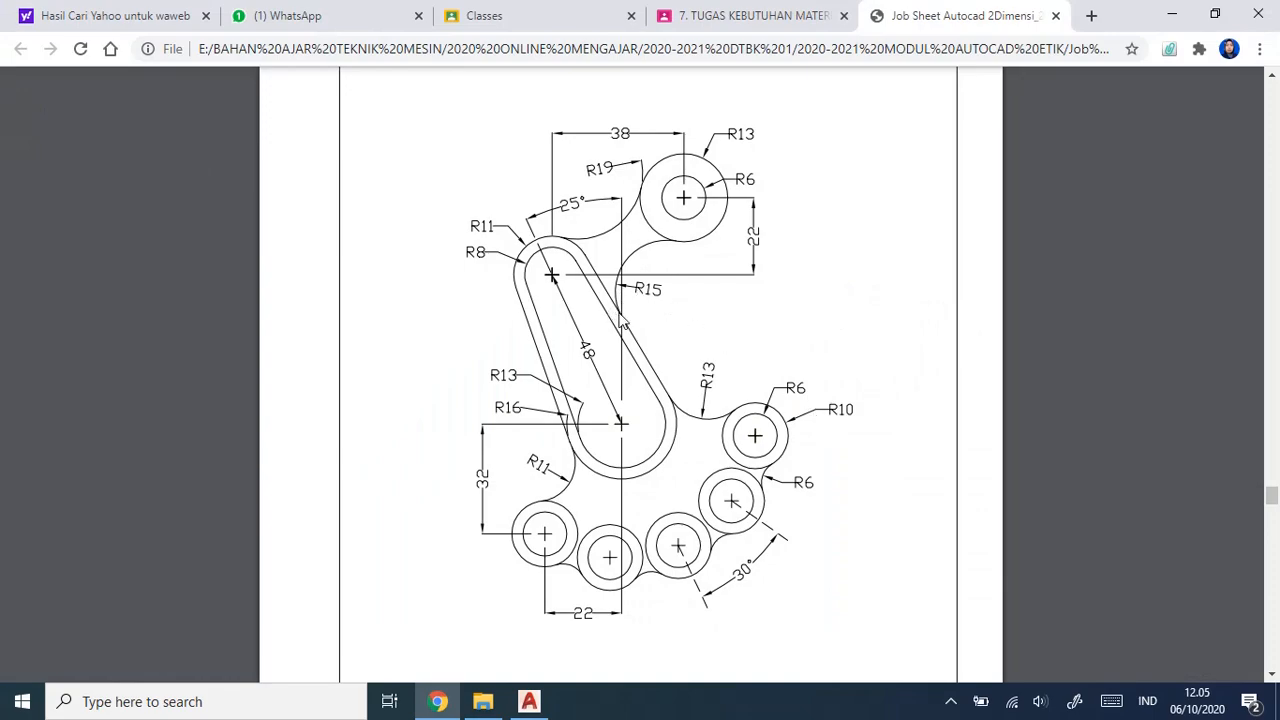
{"action": "key", "text": "alt+Tab"}
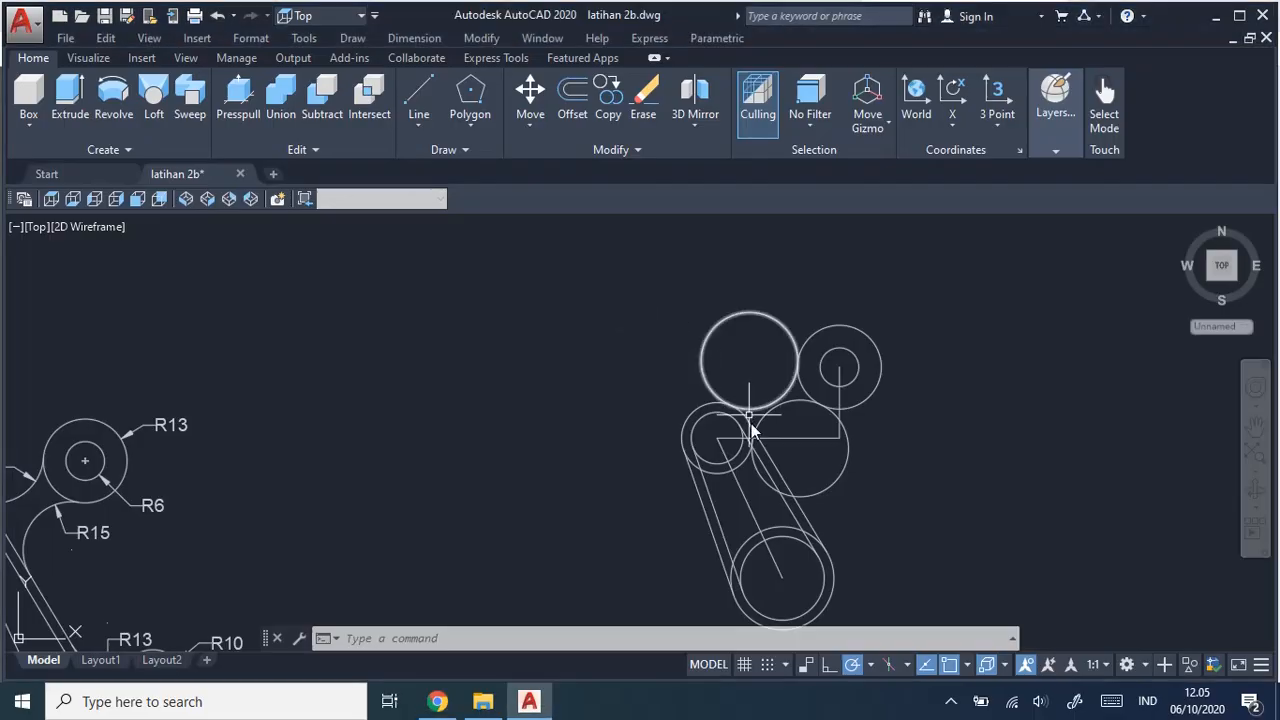
{"action": "left_click", "coordinate": [848, 456]}
{"action": "key", "text": "Delete"}
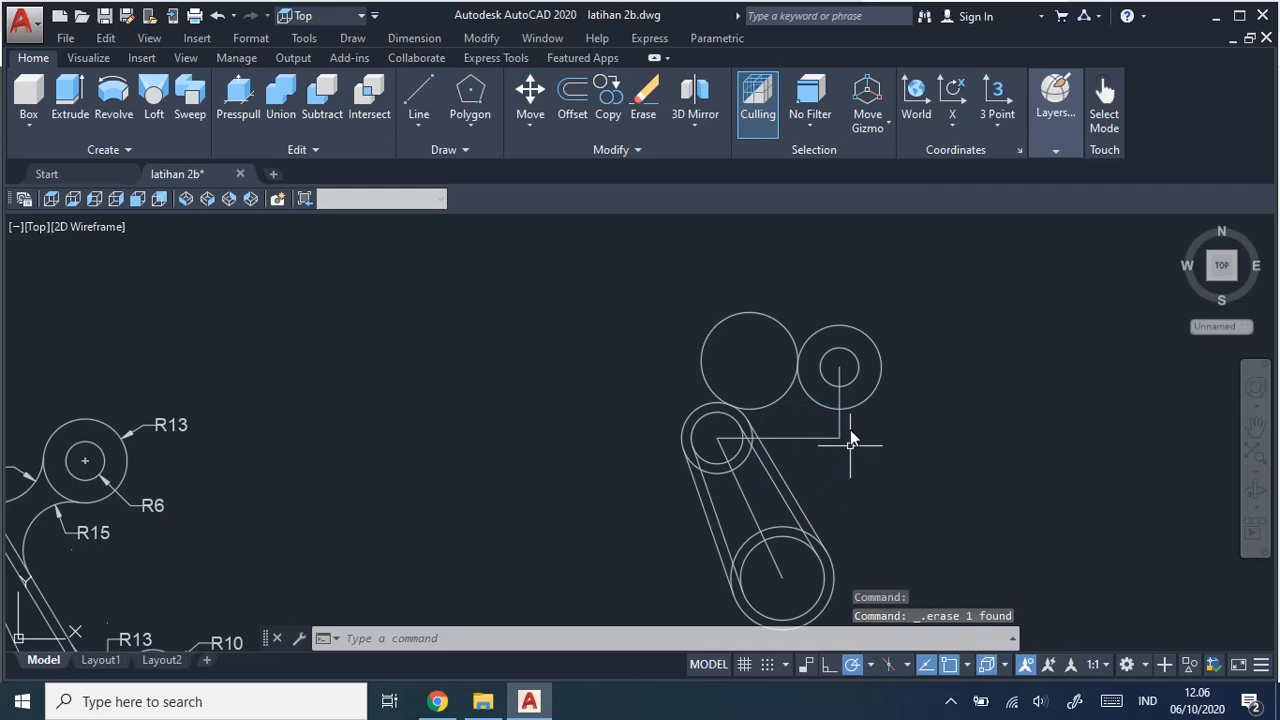
Draw a radius 15 circle tangent to the underside of the eye's outer circle and the slot's right outer line.
{"action": "left_click", "coordinate": [414, 38]}
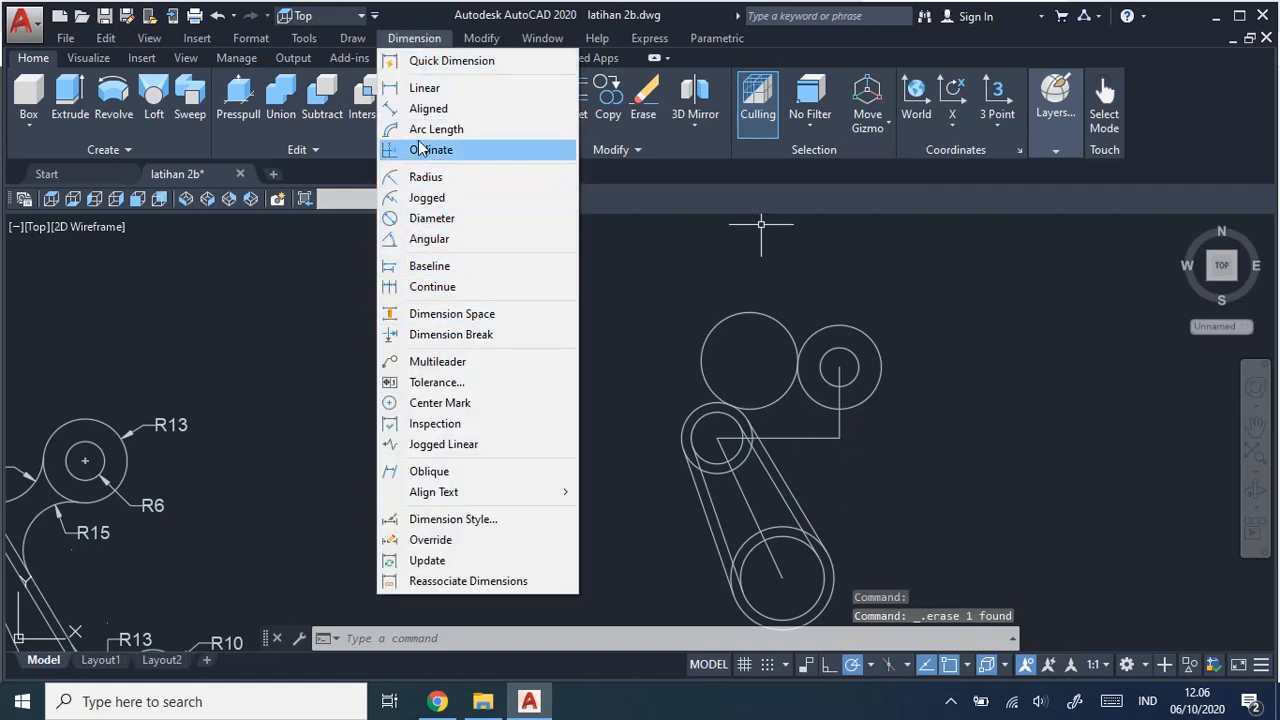
{"action": "left_click", "coordinate": [352, 38]}
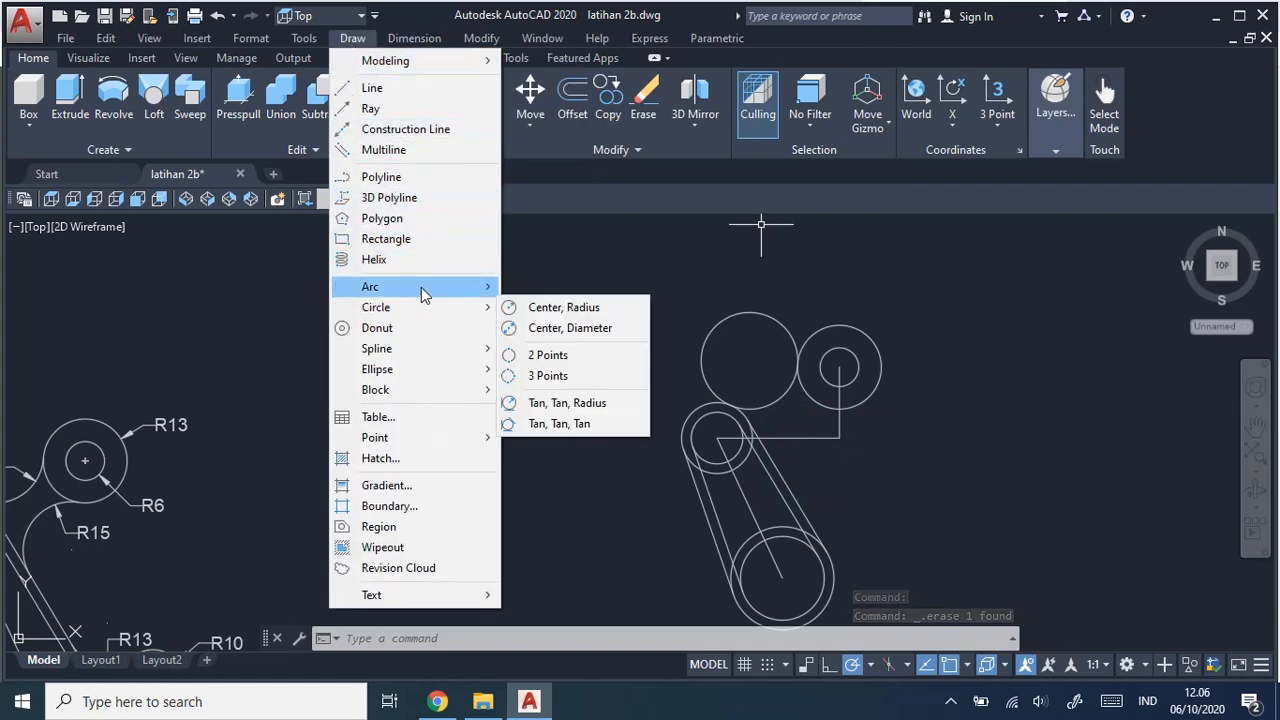
{"action": "mouse_move", "coordinate": [423, 287]}
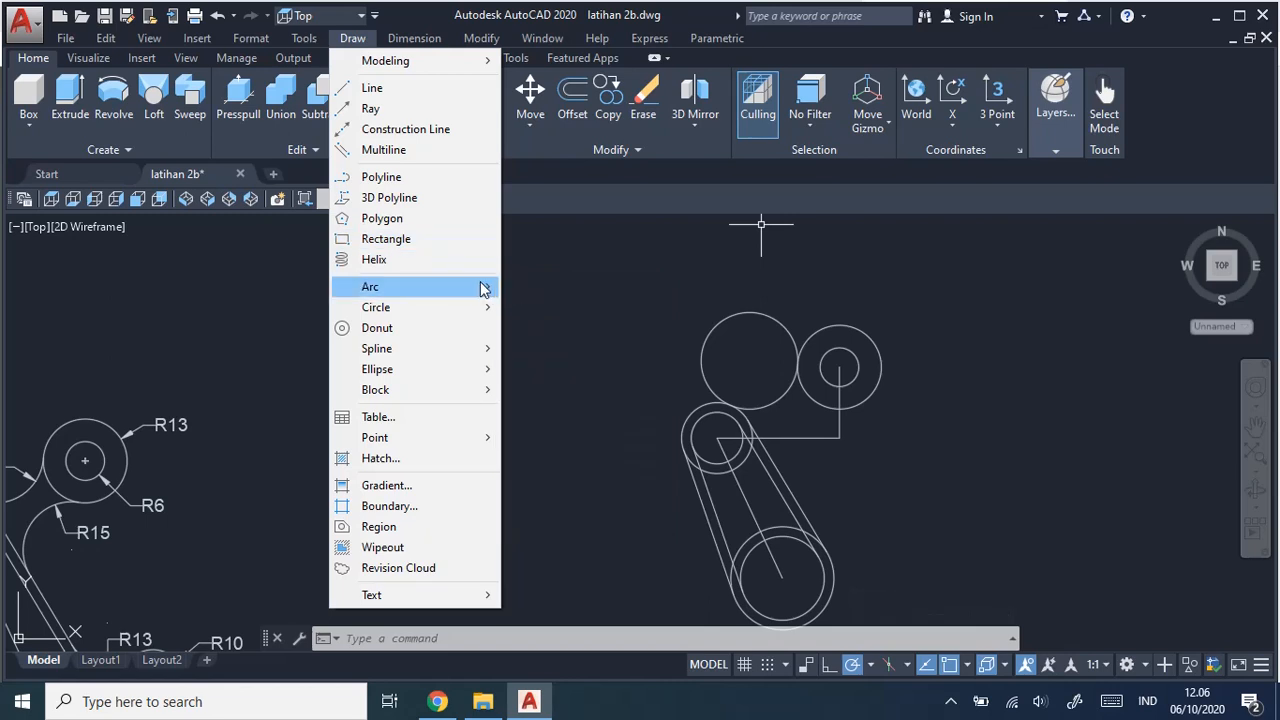
{"action": "mouse_move", "coordinate": [478, 310]}
{"action": "left_click", "coordinate": [588, 406]}
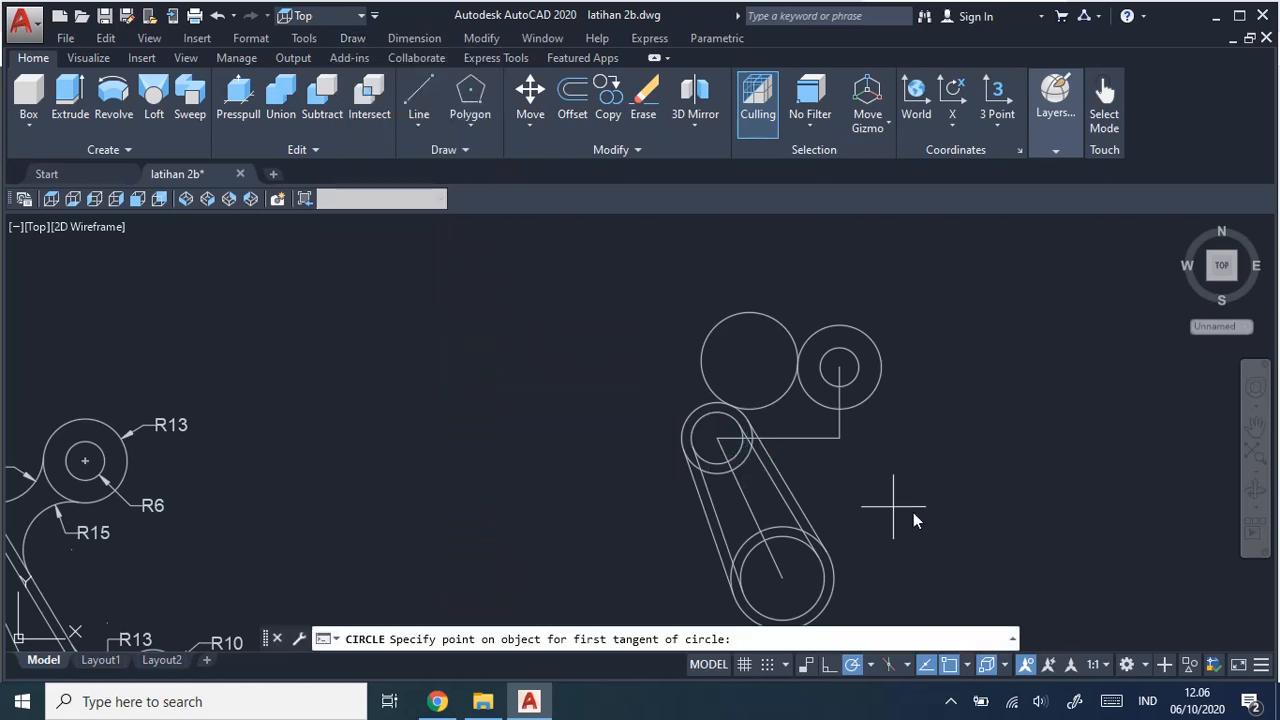
{"action": "scroll", "coordinate": [910, 505], "scroll_direction": "up", "scroll_amount": 3}
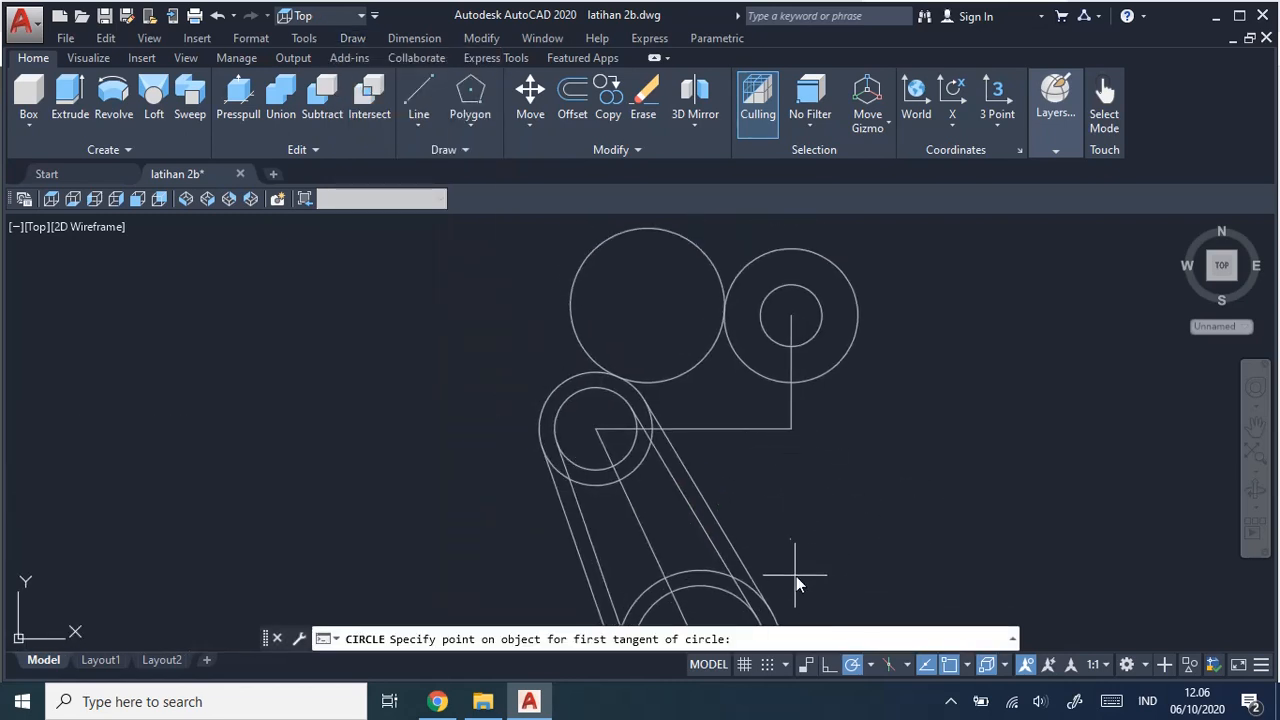
{"action": "left_click", "coordinate": [779, 382]}
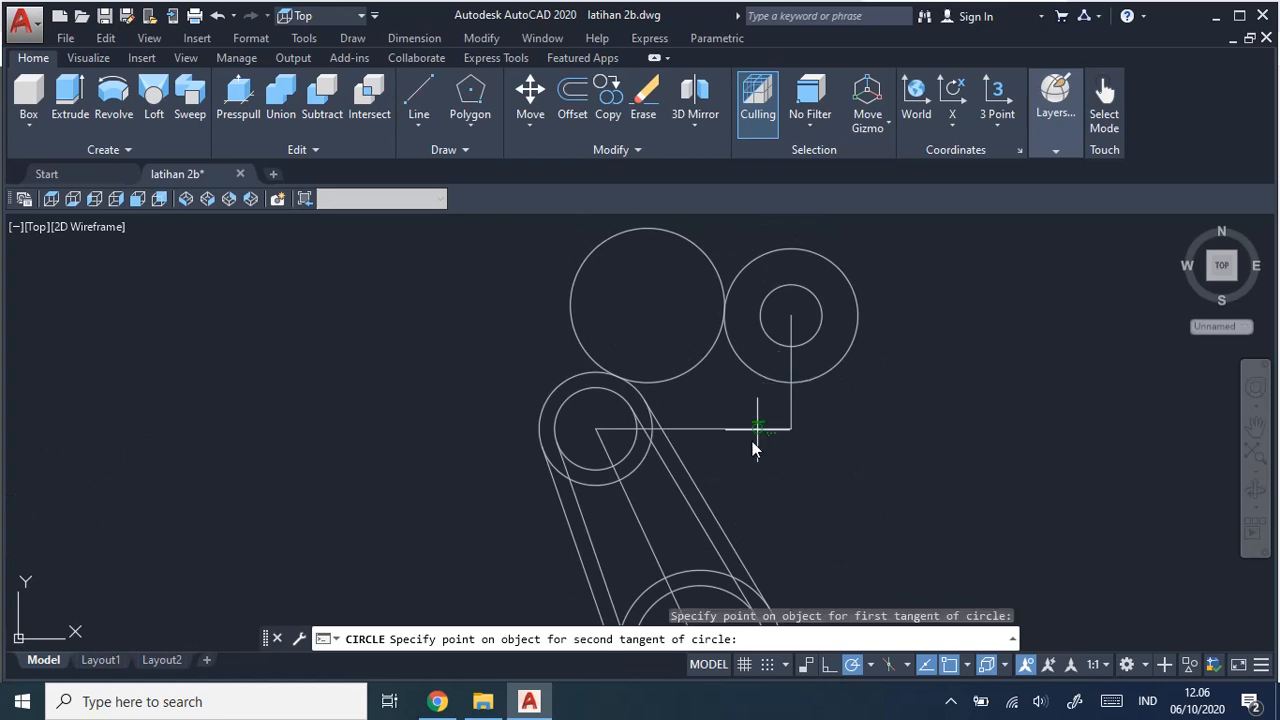
{"action": "left_click", "coordinate": [697, 490]}
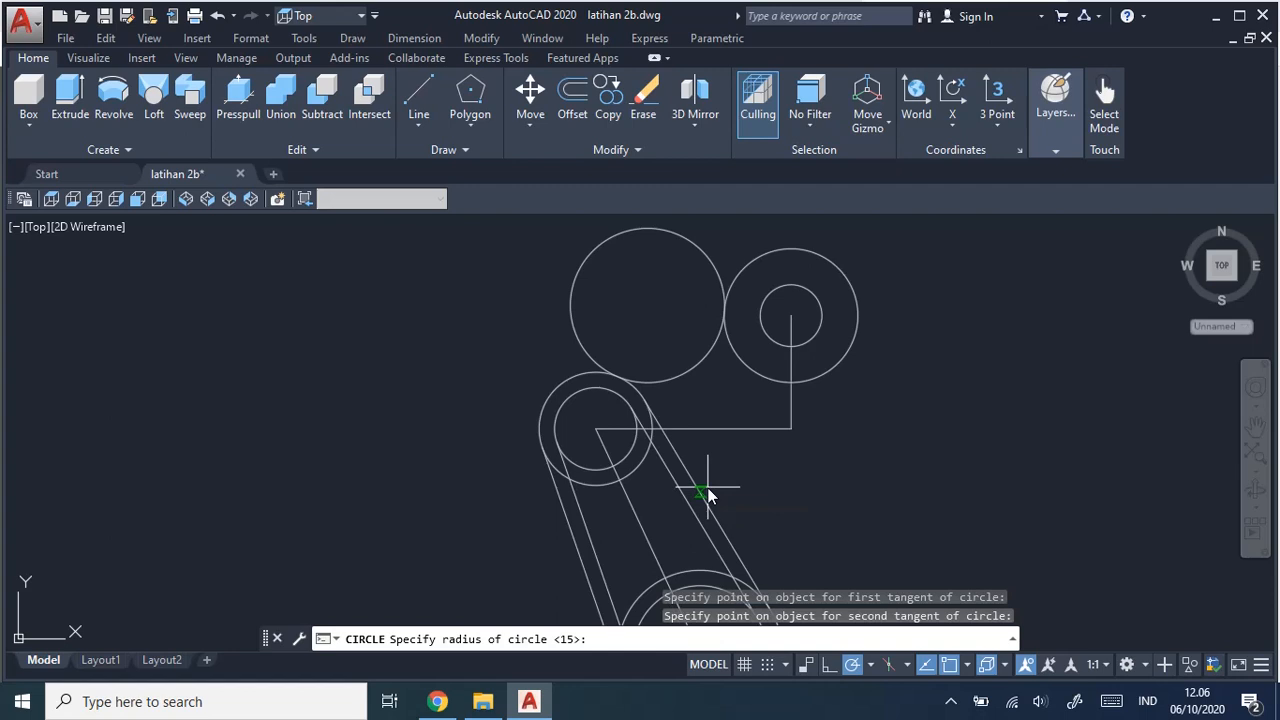
{"action": "type", "text": "15"}
{"action": "key", "text": "Return"}
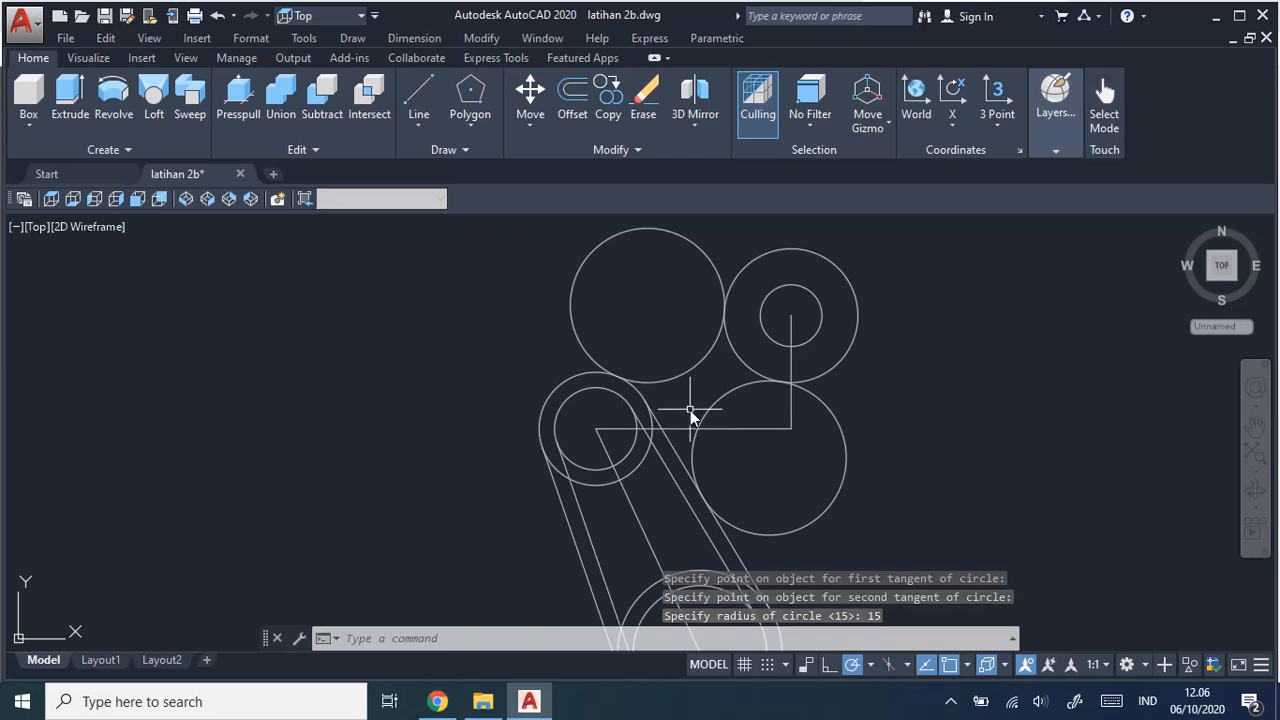
Compare the tangent circles with the job sheet and examine the lower-left eye's offsets from the slot's lower centre.
{"action": "key", "text": "alt+Tab"}
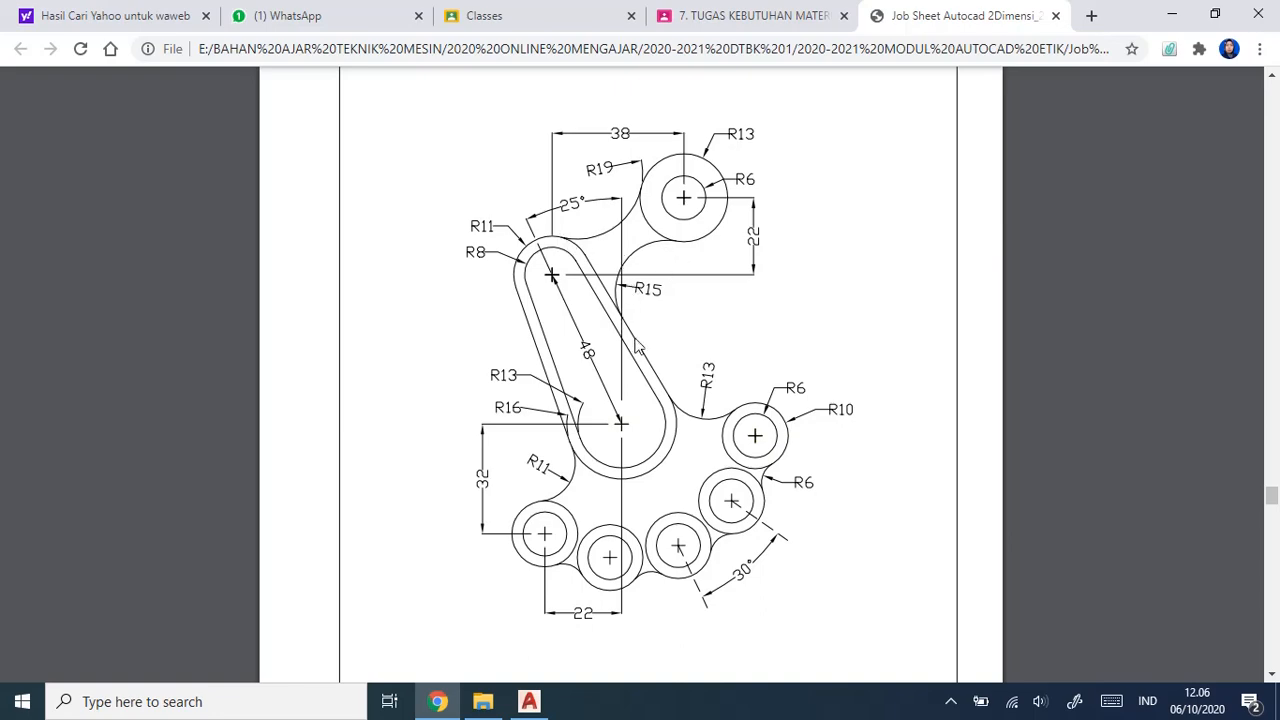
{"action": "key", "text": "alt+Tab"}
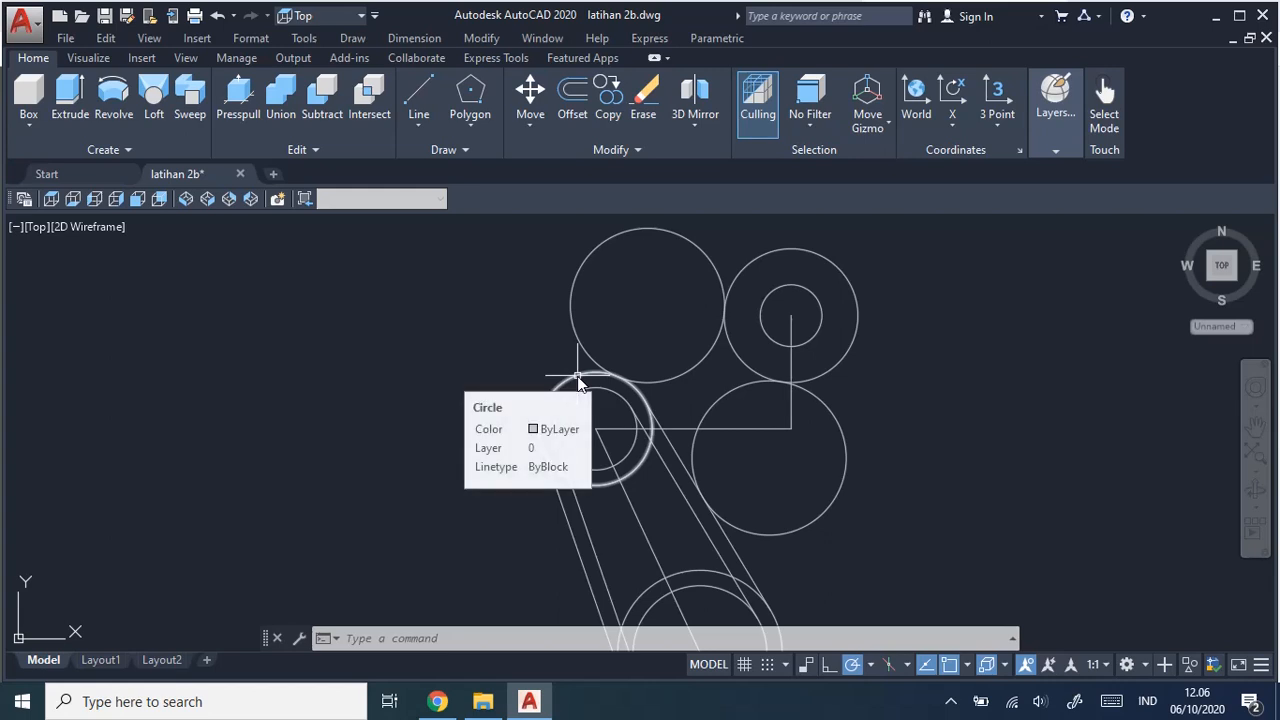
{"action": "scroll", "coordinate": [1054, 400], "scroll_direction": "down", "scroll_amount": 2}
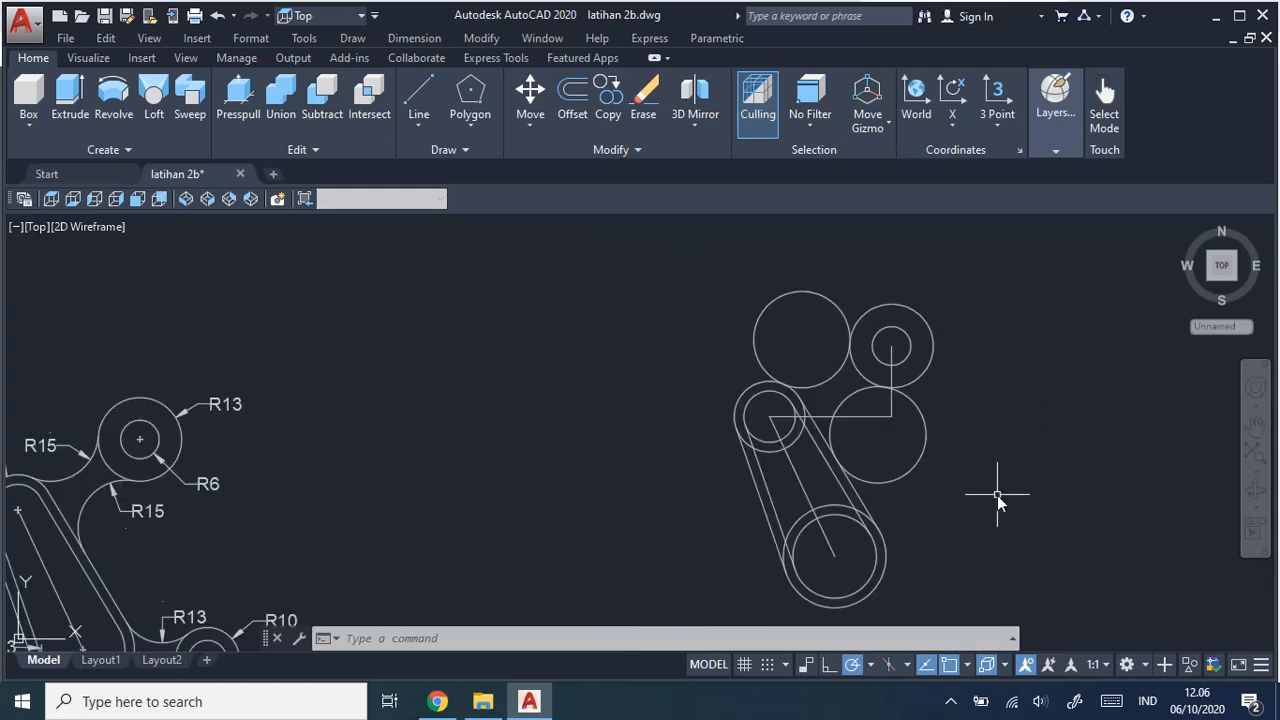
{"action": "mouse_move", "coordinate": [997, 495]}
{"action": "middle_mouse_down"}
{"action": "mouse_move", "coordinate": [914, 420]}
{"action": "mouse_move", "coordinate": [814, 421]}
{"action": "mouse_move", "coordinate": [880, 449]}
{"action": "mouse_move", "coordinate": [922, 434]}
{"action": "middle_mouse_up"}
{"action": "scroll", "coordinate": [901, 455], "scroll_direction": "up", "scroll_amount": 2}
{"action": "scroll", "coordinate": [925, 440], "scroll_direction": "up", "scroll_amount": 1}
{"action": "key", "text": "alt+Tab"}
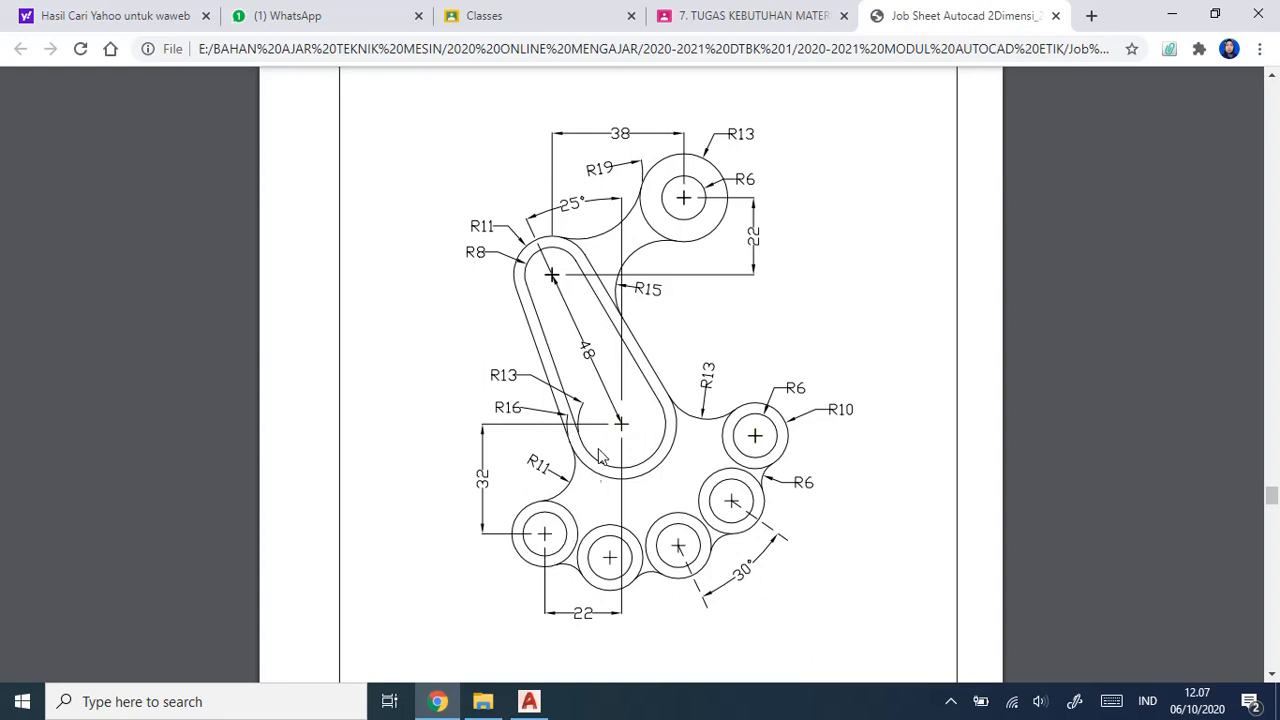
{"action": "key", "text": "alt+Tab"}
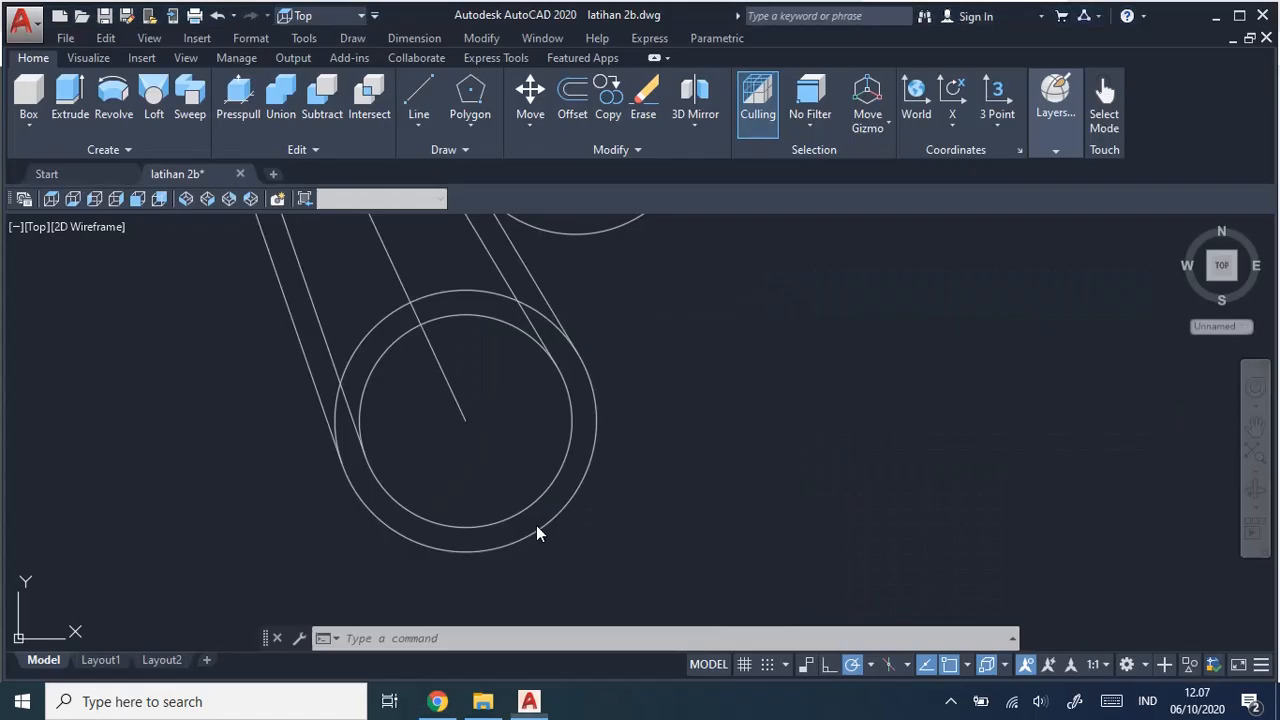
Draw construction lines from the slot's lower centre, 22 horizontally to the left and 32 straight down.
{"action": "middle_click_drag", "start_coordinate": [533, 405], "coordinate": [735, 372]}
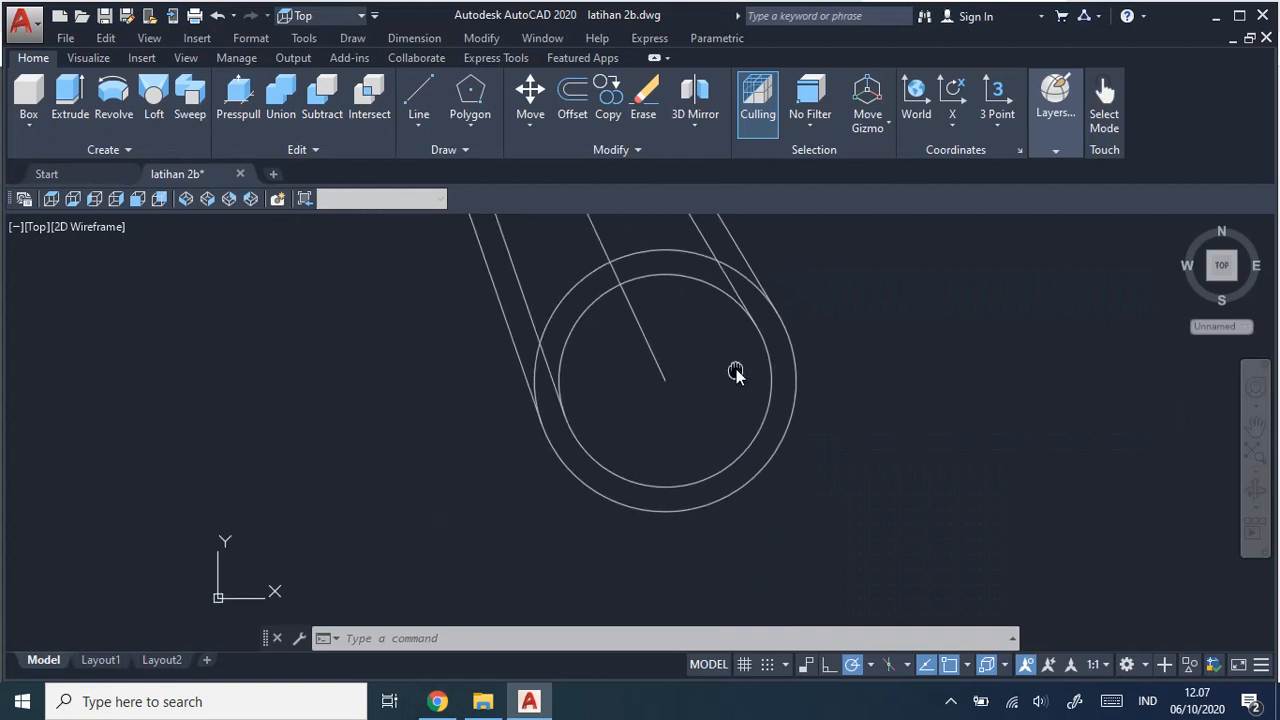
{"action": "left_click", "coordinate": [418, 100]}
{"action": "left_click", "coordinate": [662, 377]}
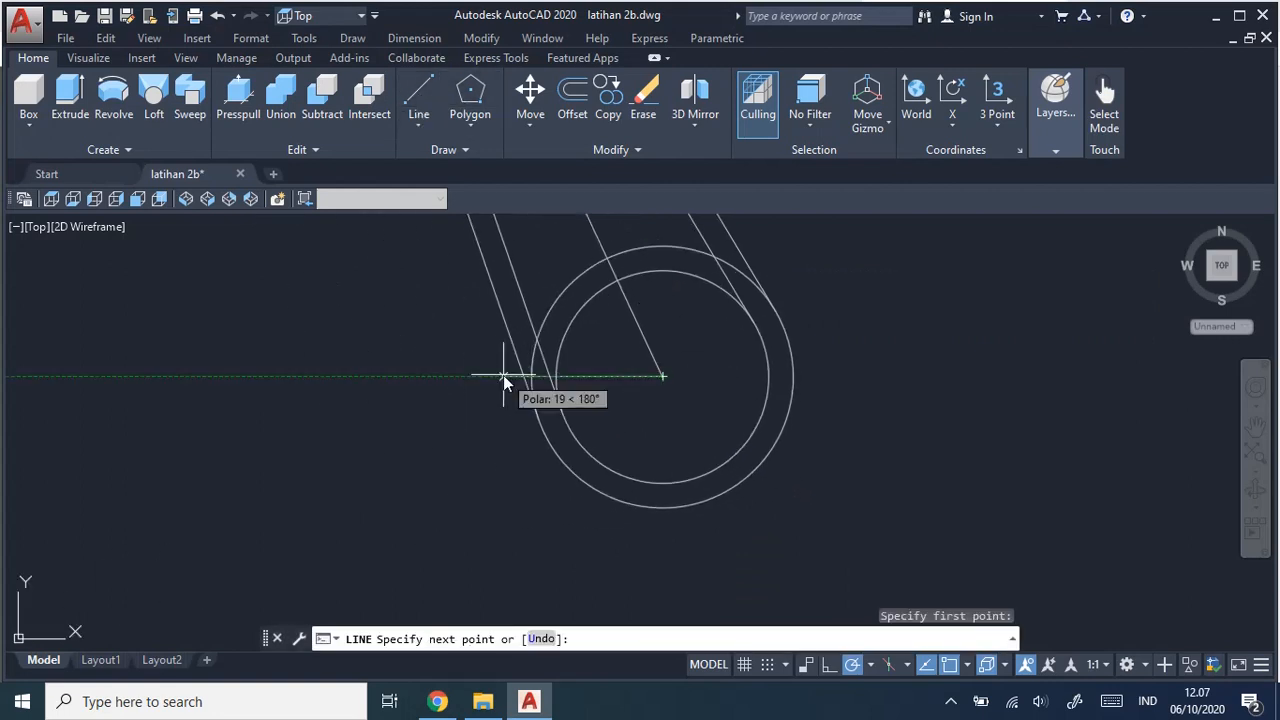
{"action": "type", "text": "22"}
{"action": "key", "text": "Return"}
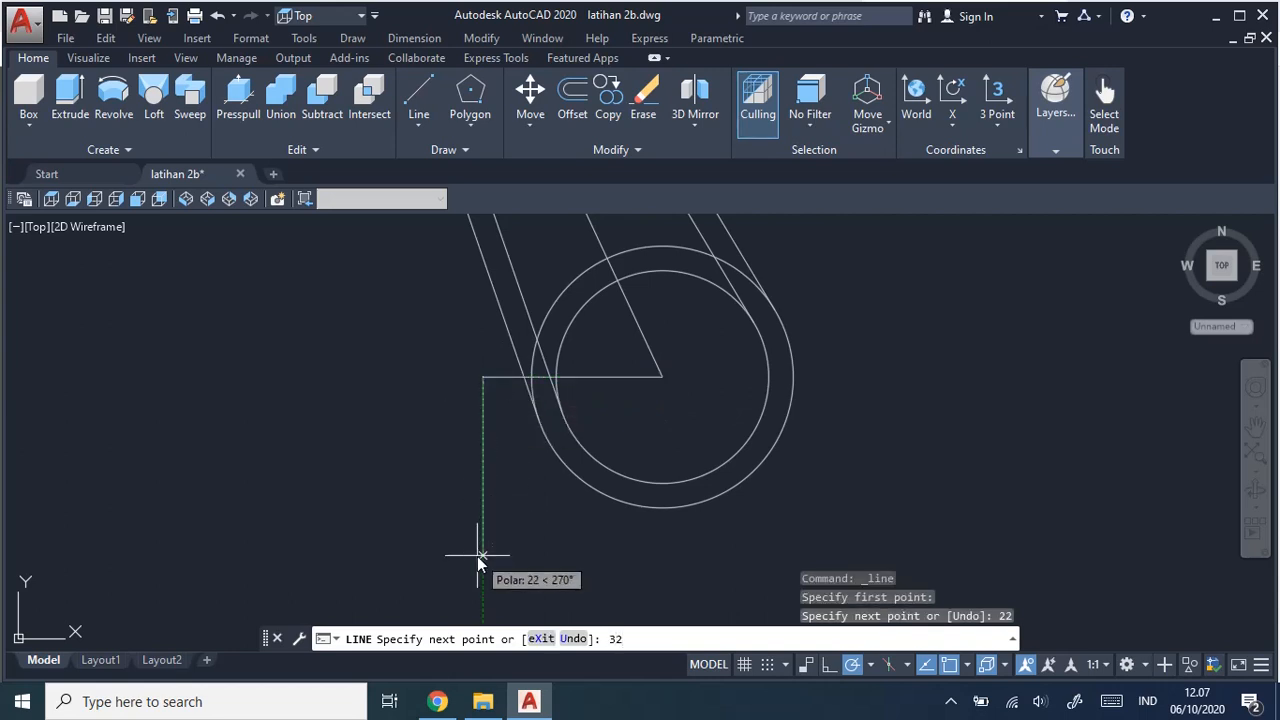
{"action": "type", "text": "32"}
{"action": "key", "text": "Return"}
{"action": "scroll", "coordinate": [569, 357], "scroll_direction": "down", "scroll_amount": 4}
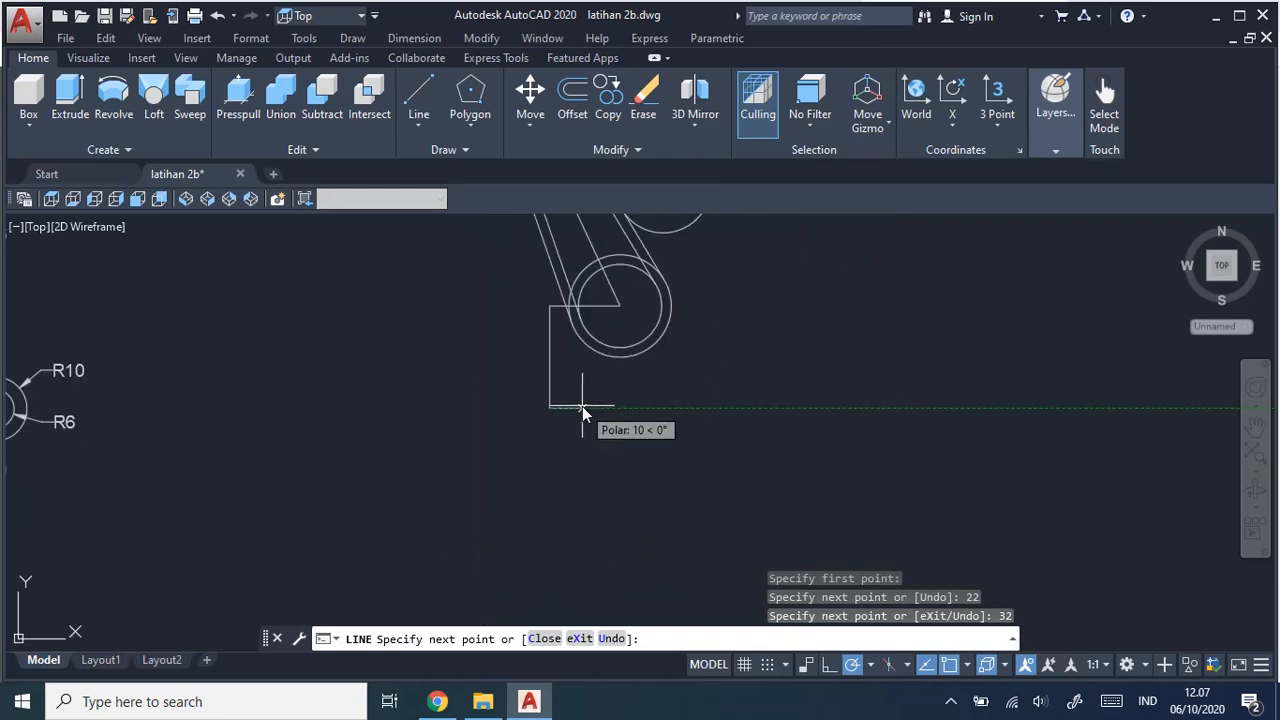
{"action": "mouse_move", "coordinate": [583, 413]}
{"action": "middle_mouse_down"}
{"action": "mouse_move", "coordinate": [643, 457]}
{"action": "mouse_move", "coordinate": [609, 520]}
{"action": "middle_mouse_up"}
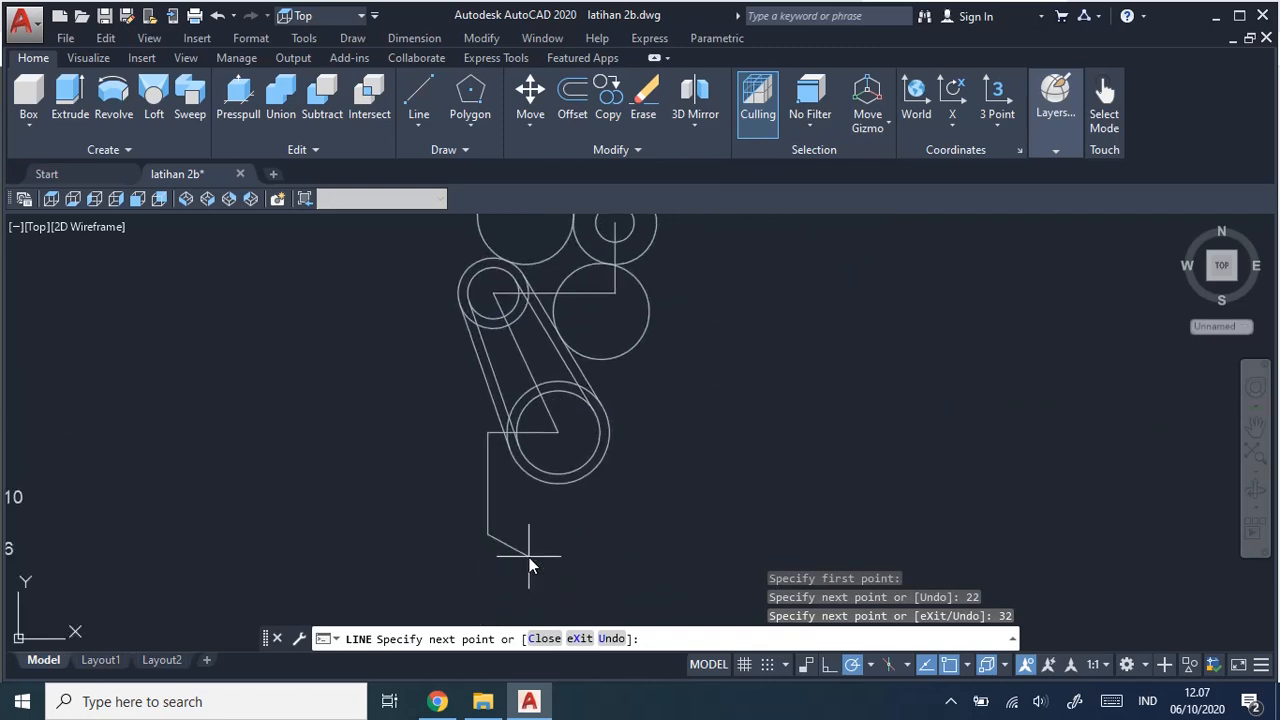
{"action": "key", "text": "Escape"}
Check the lower eyes' radii on the job sheet and draw a radius 6 circle at the lower end of the vertical 32 line.
{"action": "key", "text": "alt+Tab"}
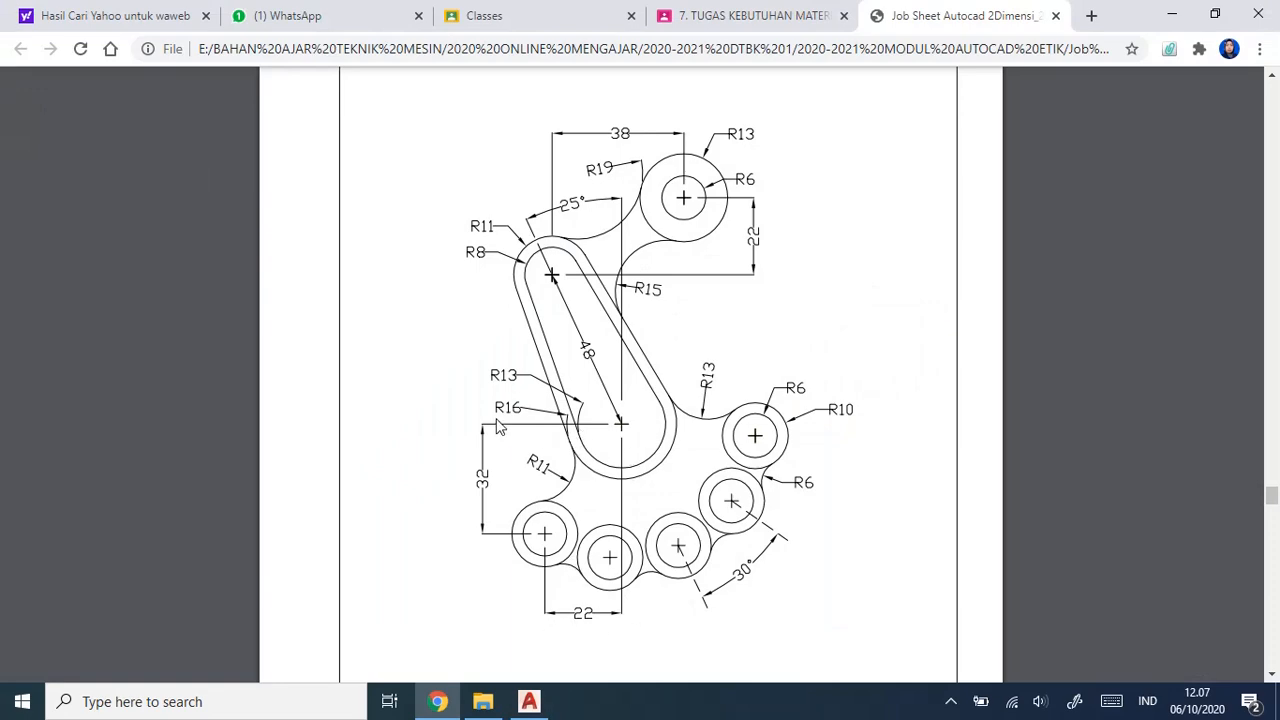
{"action": "key", "text": "alt+Tab"}
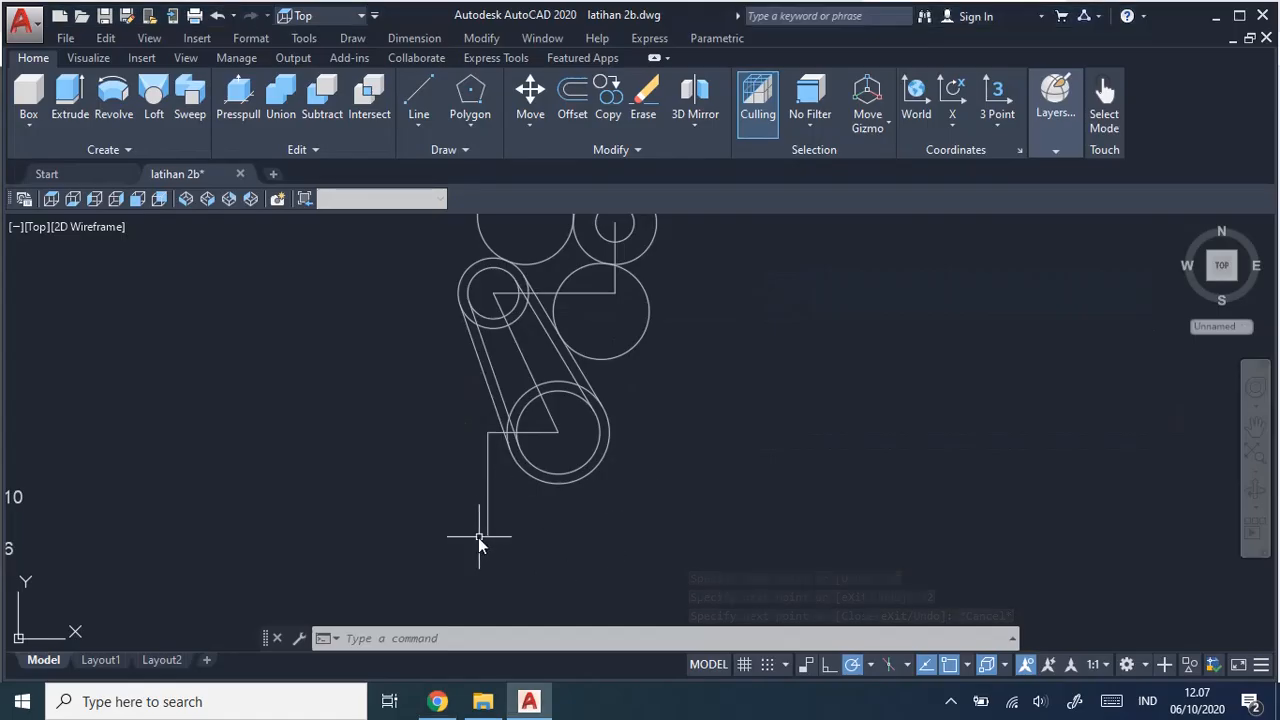
{"action": "key", "text": "alt+Tab"}
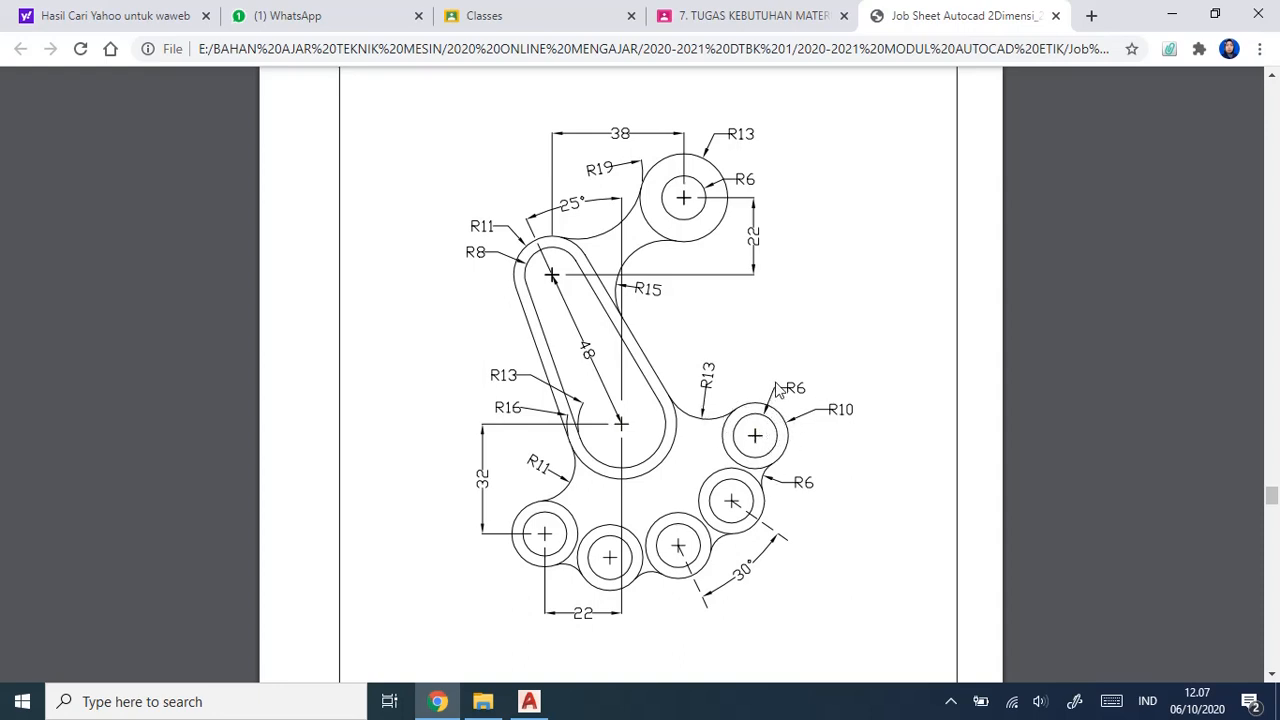
{"action": "key", "text": "alt+Tab"}
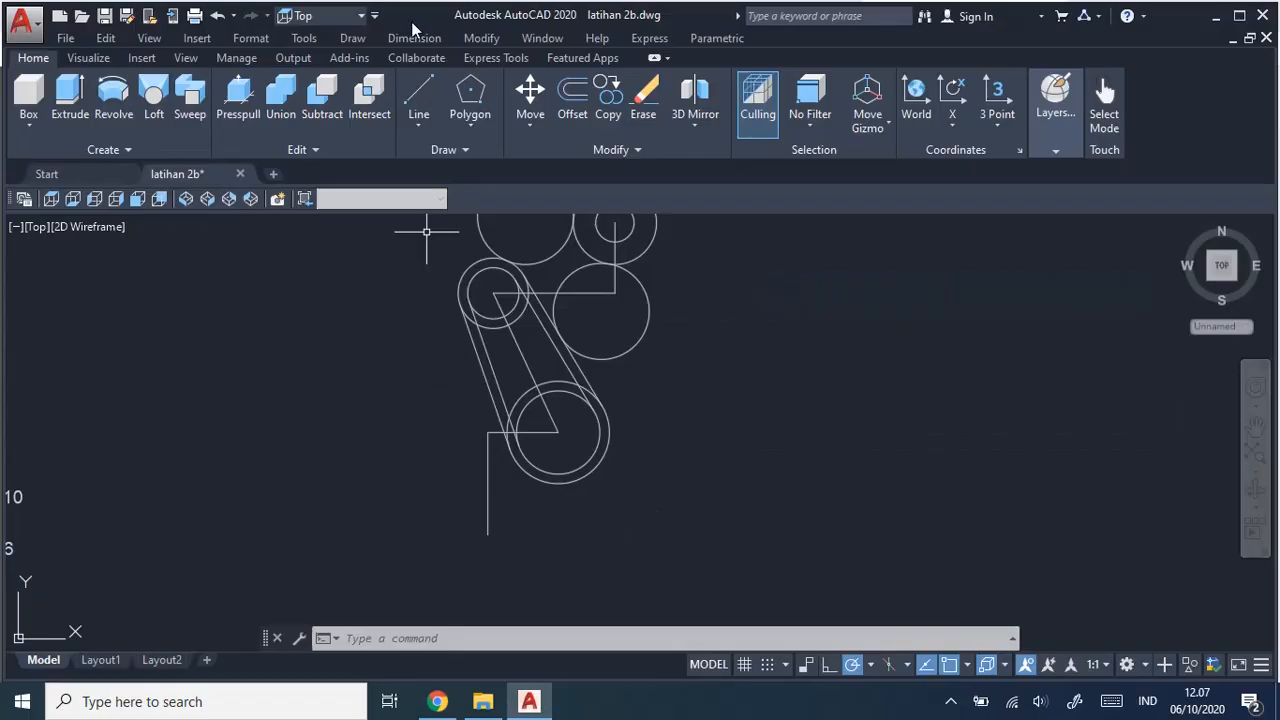
{"action": "left_click", "coordinate": [352, 38]}
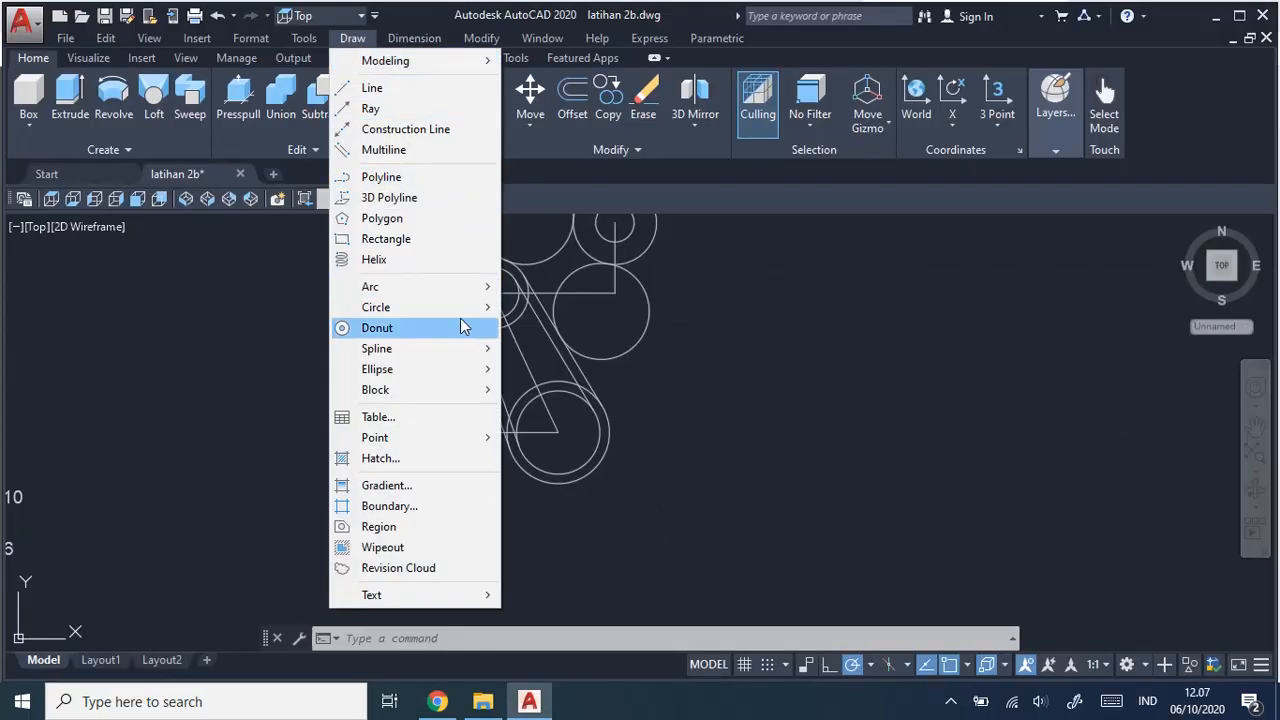
{"action": "mouse_move", "coordinate": [466, 308]}
{"action": "left_click", "coordinate": [541, 308]}
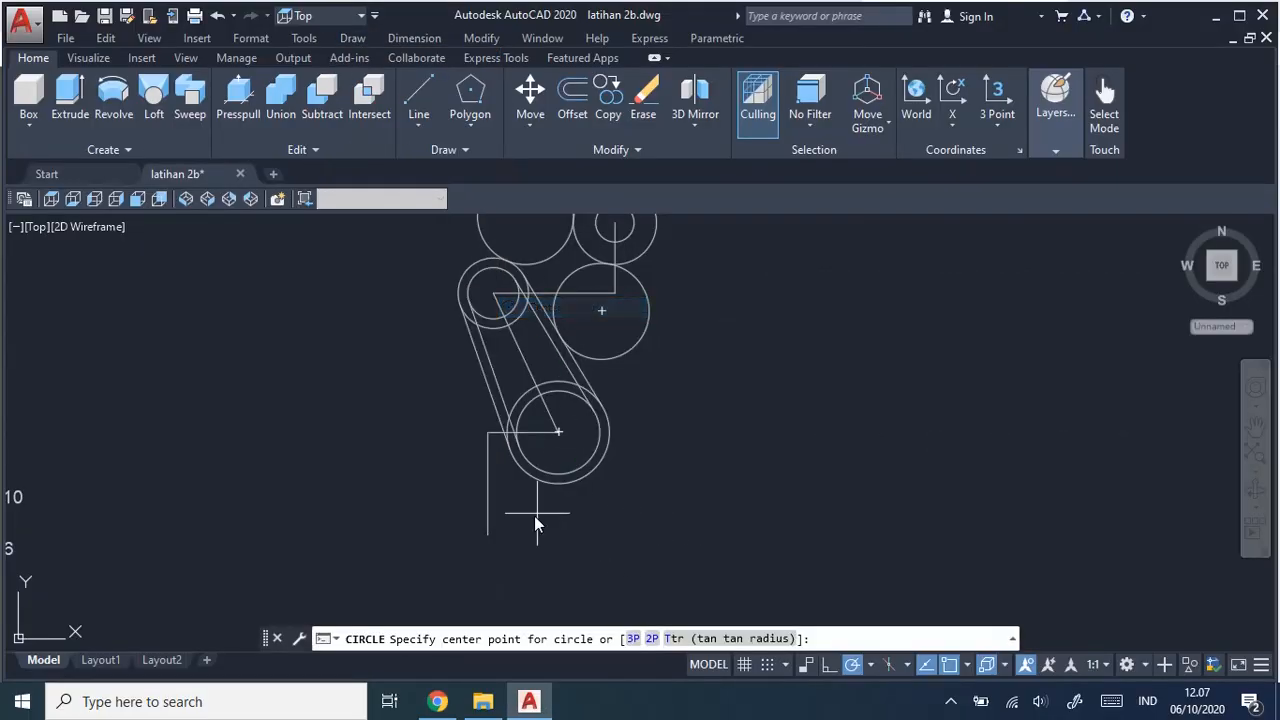
{"action": "left_click", "coordinate": [486, 536]}
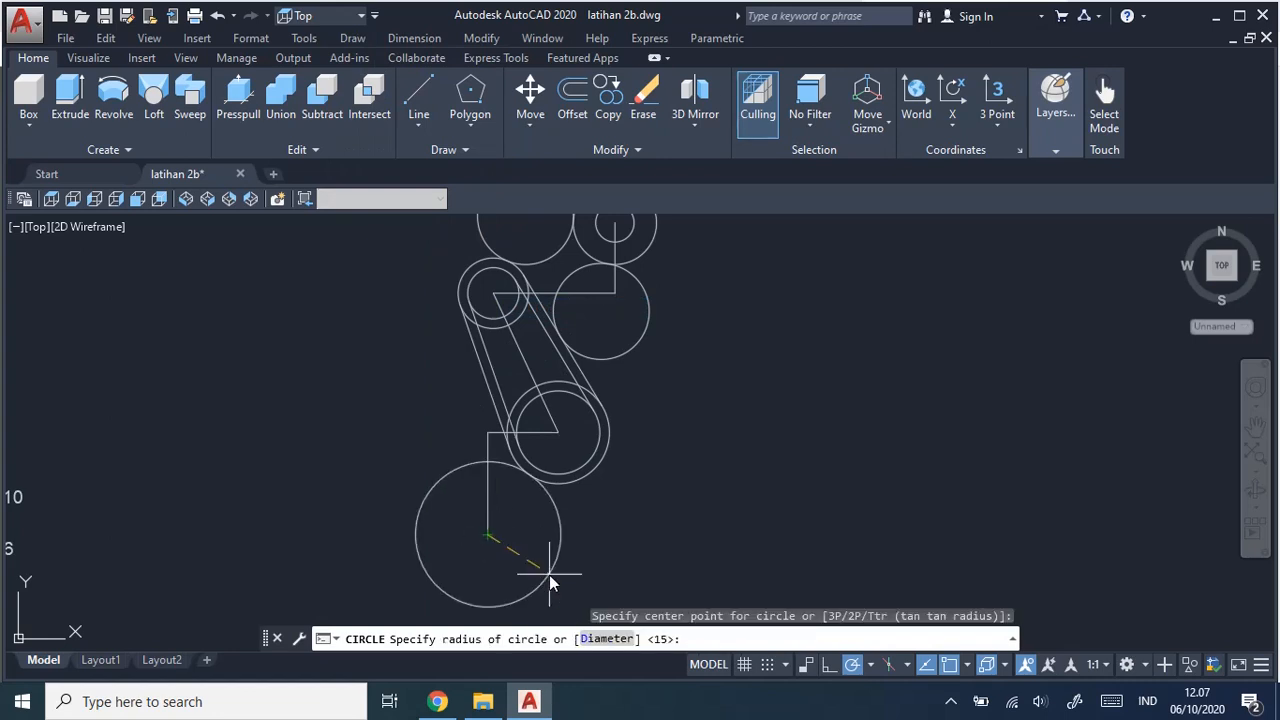
{"action": "type", "text": "6"}
{"action": "key", "text": "Return"}
Draw a radius 10 circle concentric with the lower-left eye's radius 6 circle.
{"action": "left_click", "coordinate": [352, 38]}
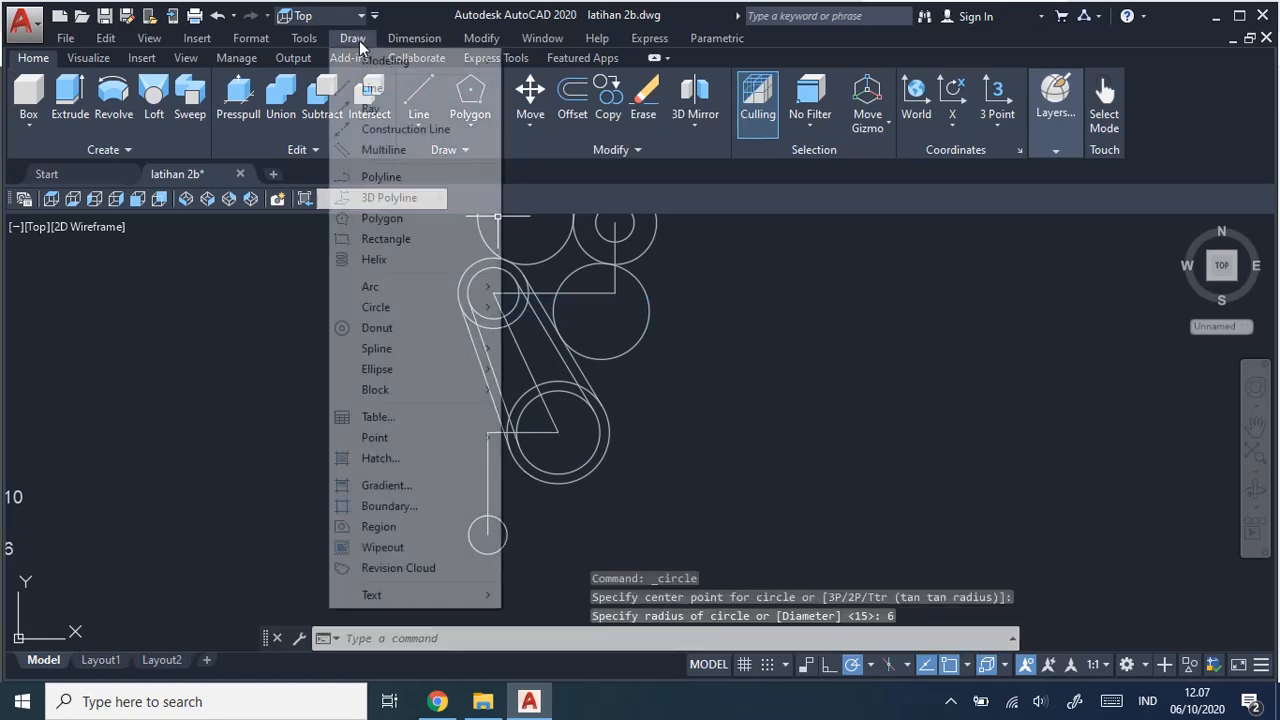
{"action": "mouse_move", "coordinate": [474, 318]}
{"action": "left_click", "coordinate": [541, 308]}
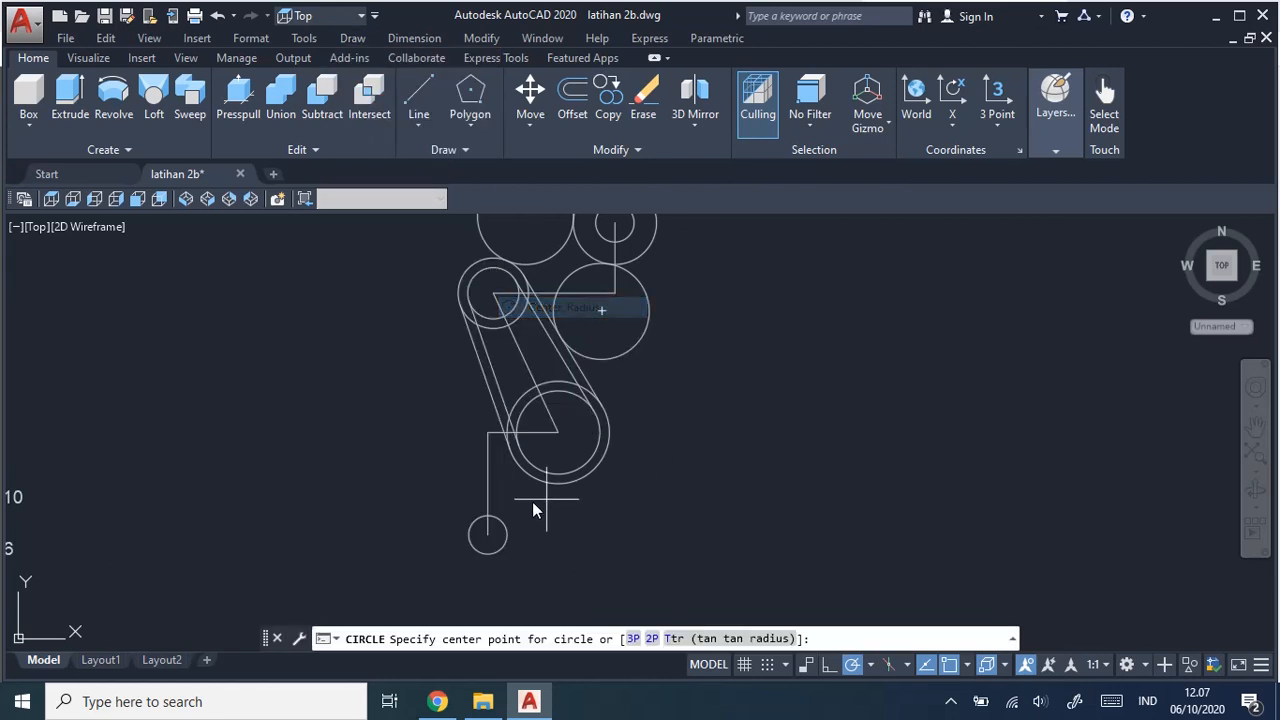
{"action": "left_click", "coordinate": [488, 536]}
{"action": "type", "text": "10"}
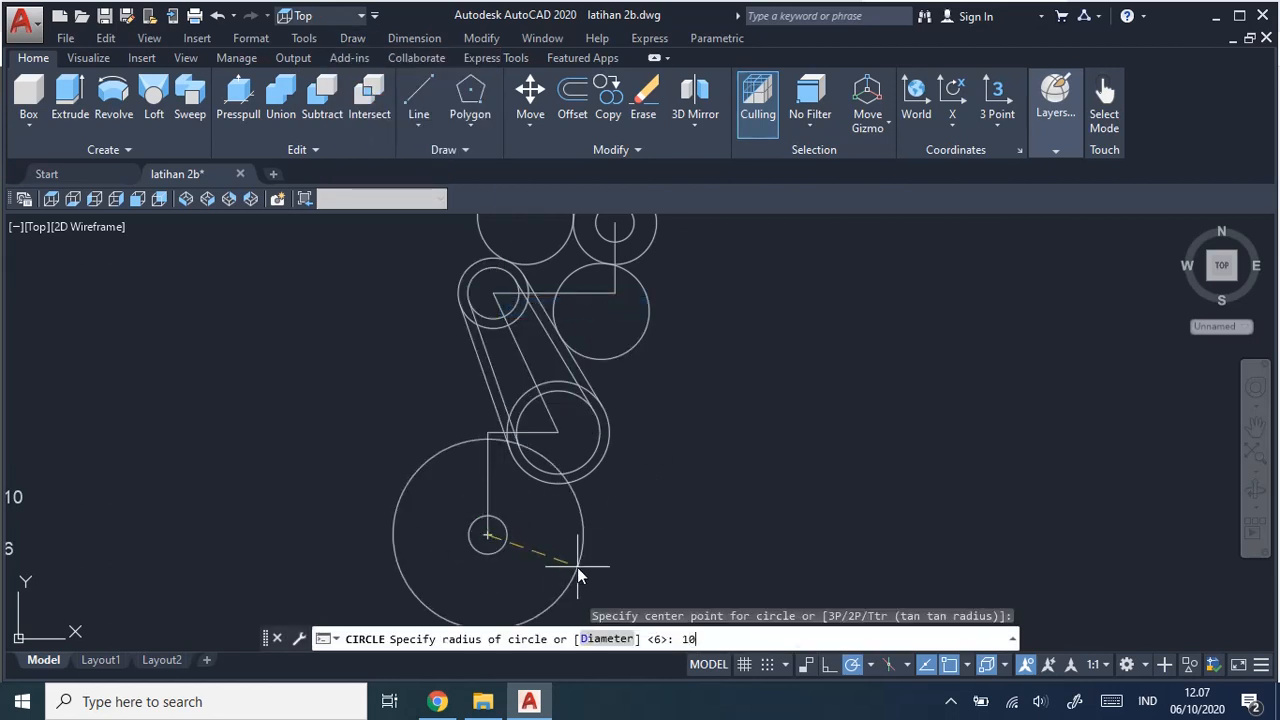
{"action": "key", "text": "Return"}
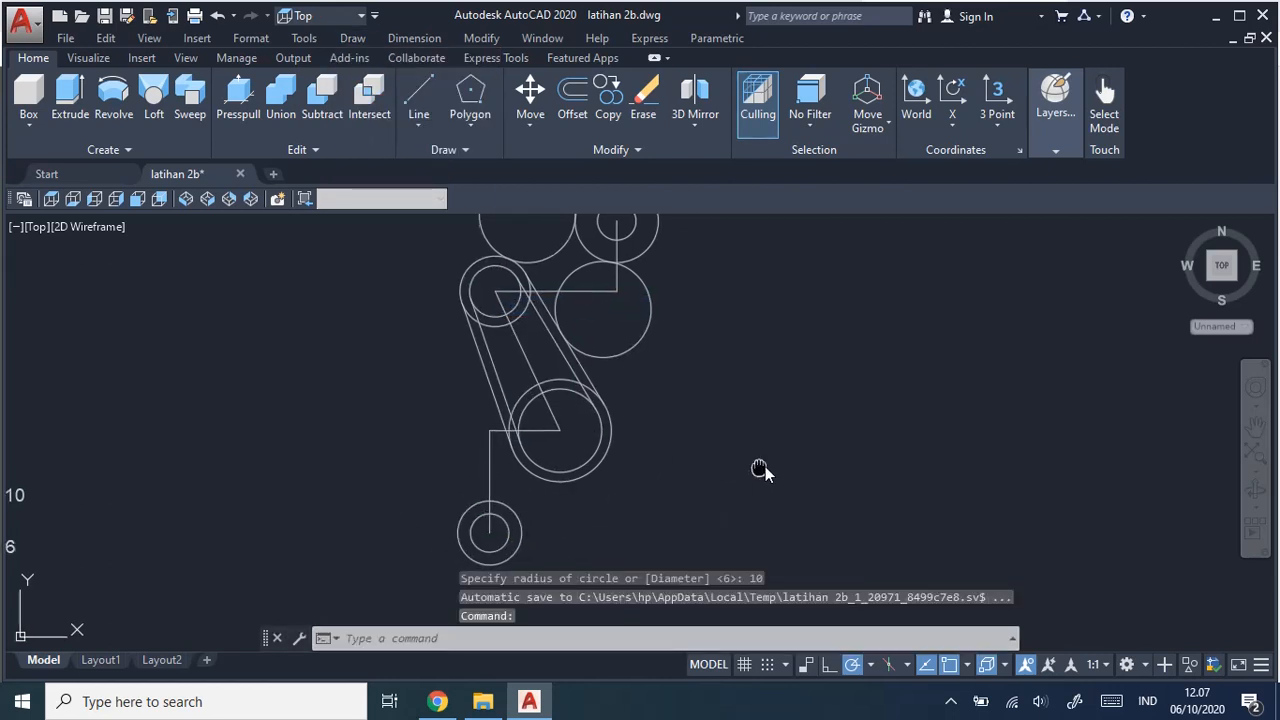
Create a polar array of the lower-left eye's two circles around the slot's lower centre.
{"action": "middle_click_drag", "start_coordinate": [760, 471], "coordinate": [846, 457]}
{"action": "middle_click_drag", "start_coordinate": [793, 500], "coordinate": [748, 494]}
{"action": "key", "text": "alt+Tab"}
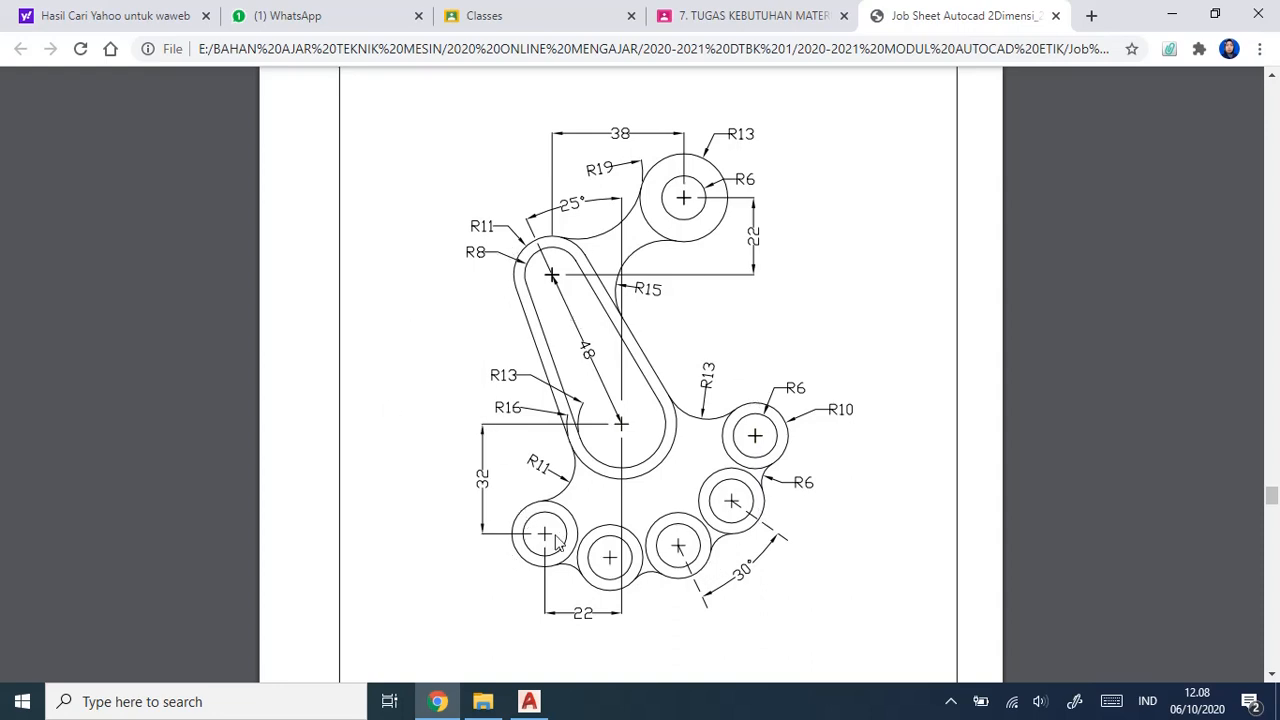
{"action": "key", "text": "alt+Tab"}
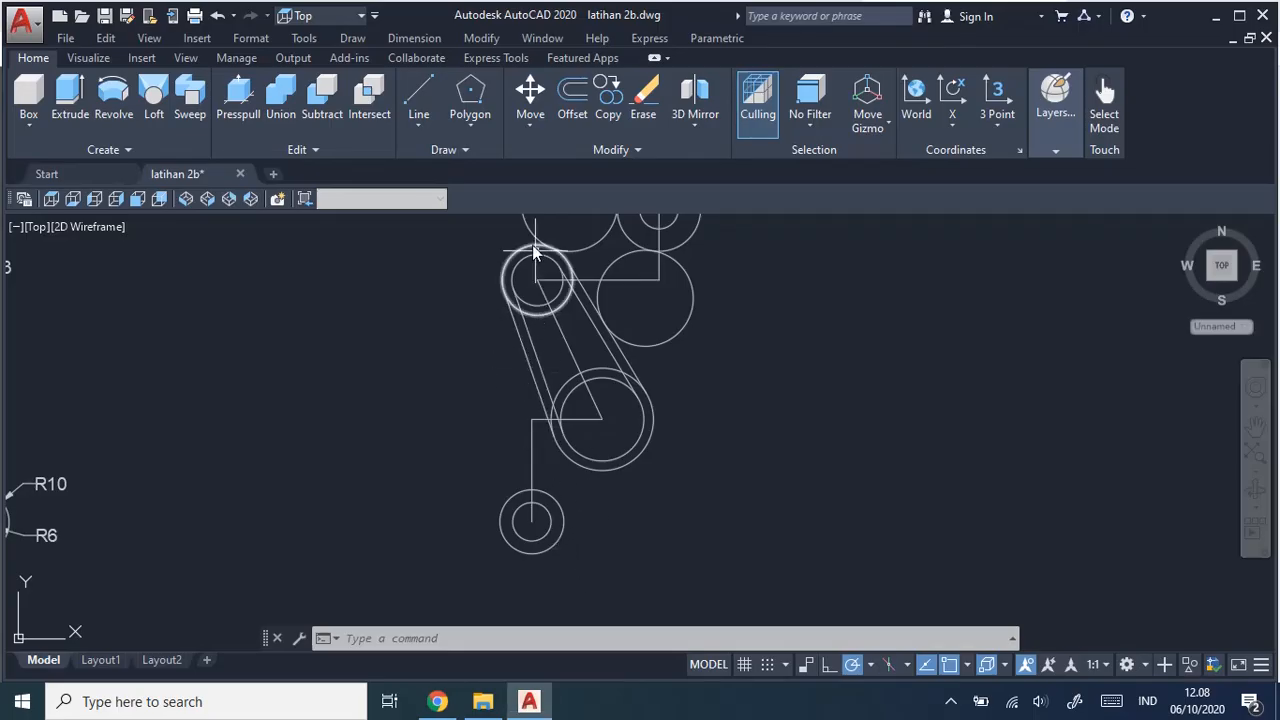
{"action": "left_click", "coordinate": [481, 39]}
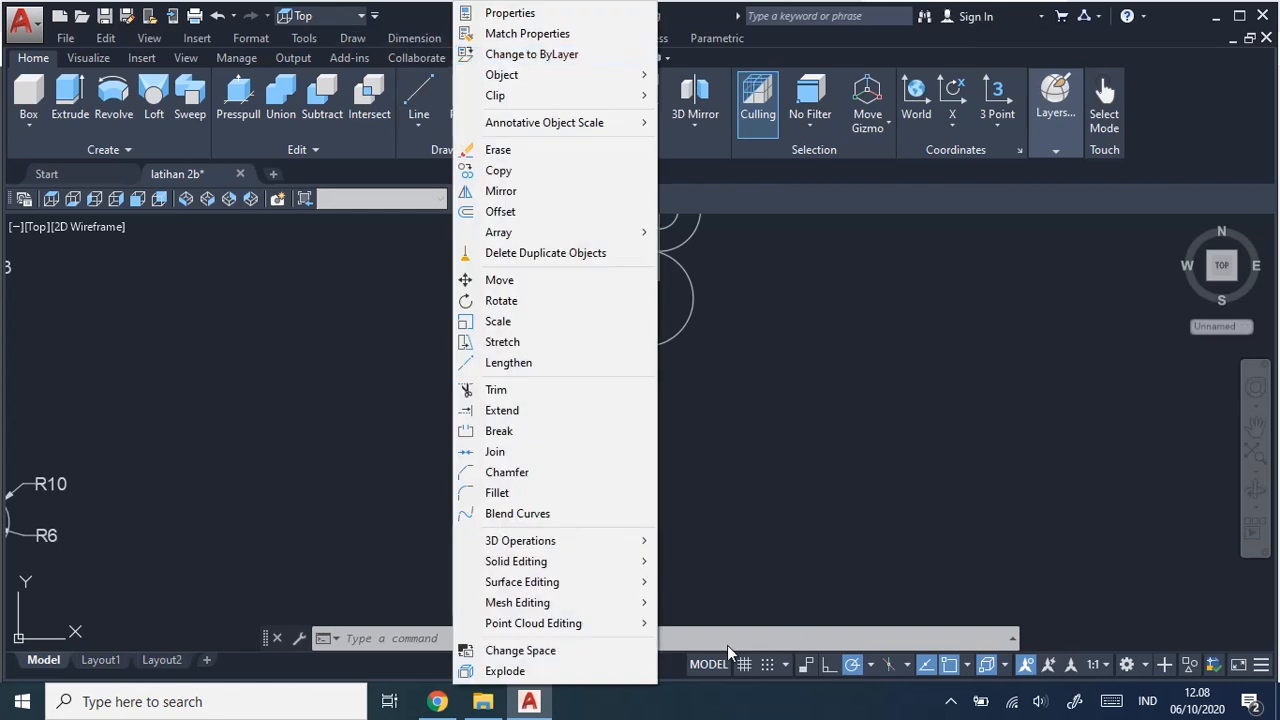
{"action": "left_click", "coordinate": [713, 641]}
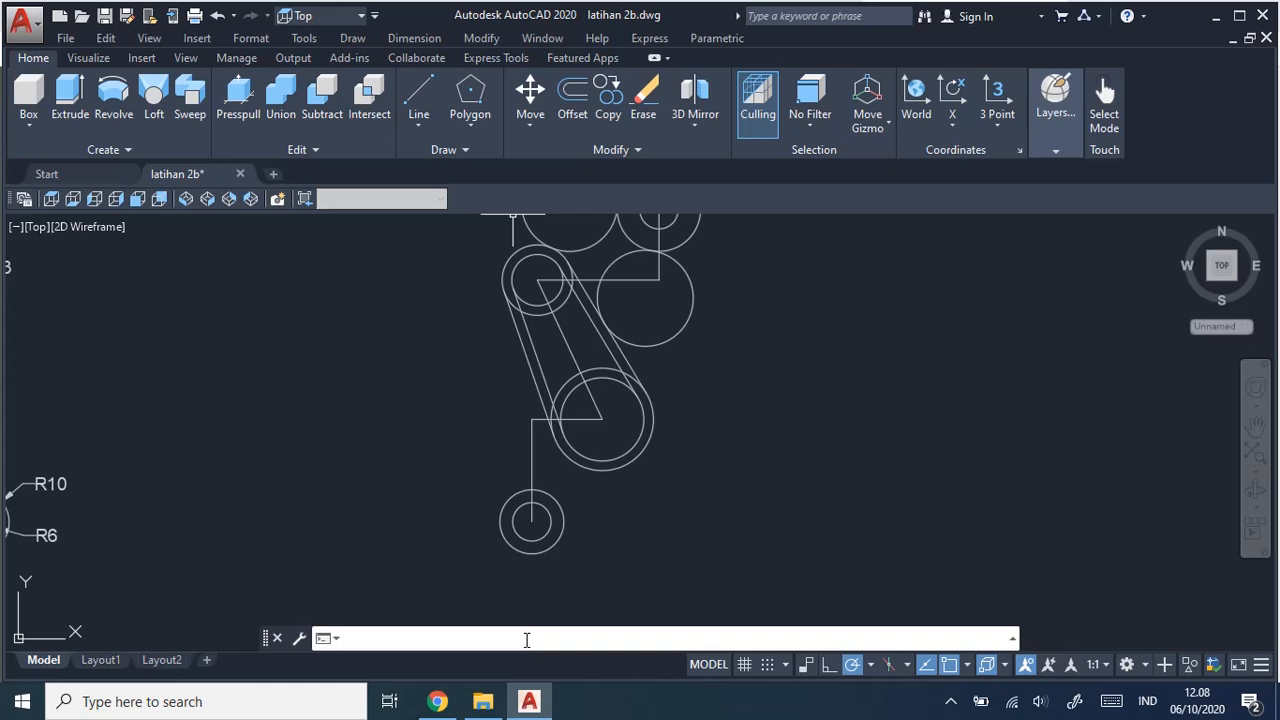
{"action": "type", "text": "array"}
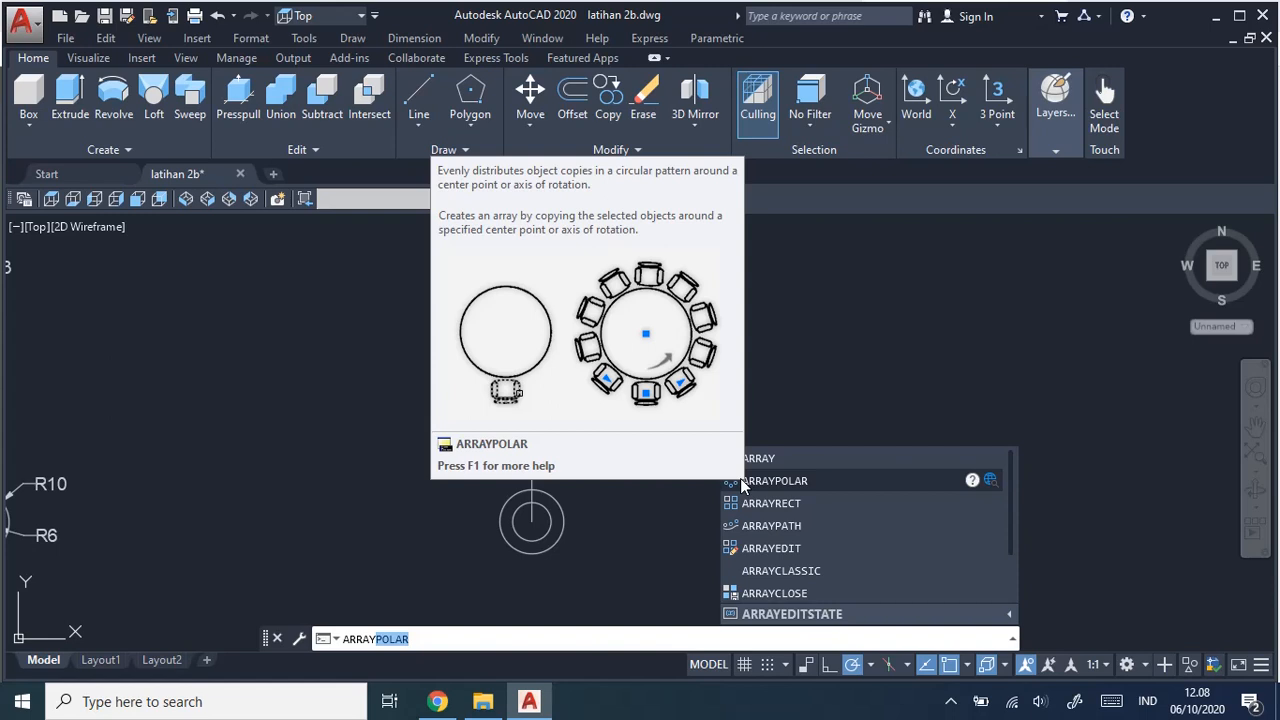
{"action": "left_click", "coordinate": [778, 482]}
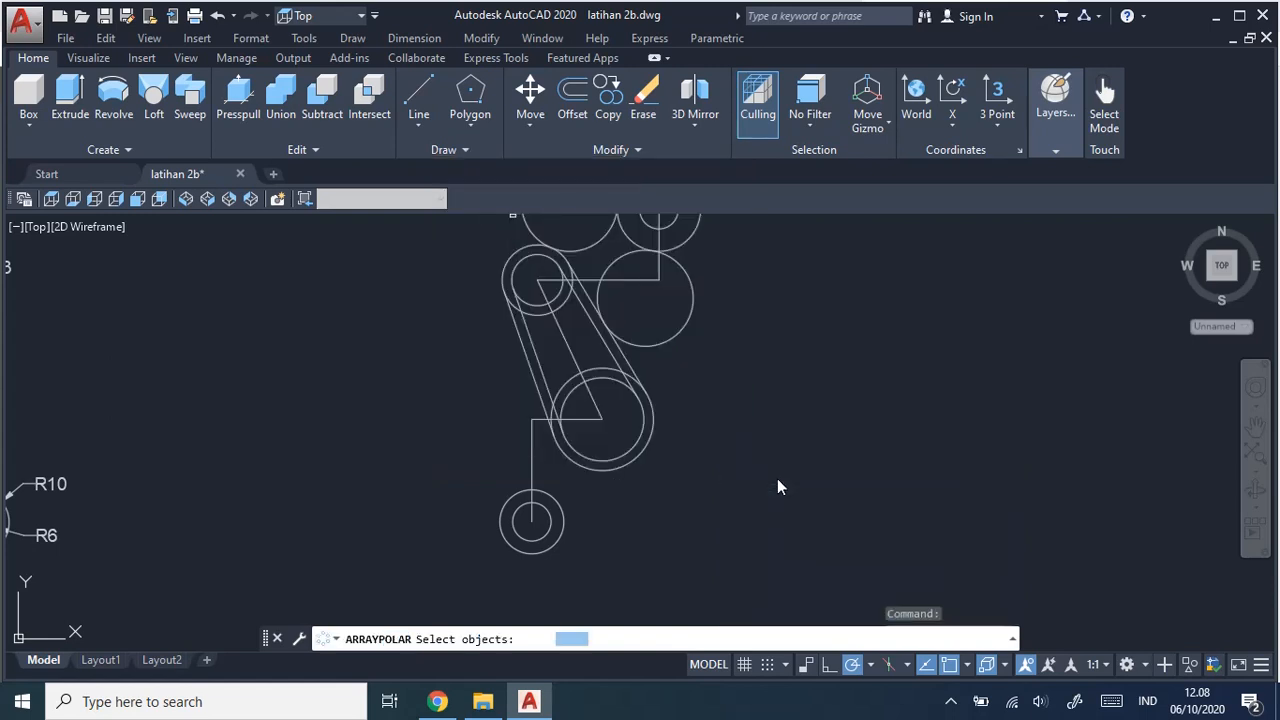
{"action": "left_click", "coordinate": [565, 516]}
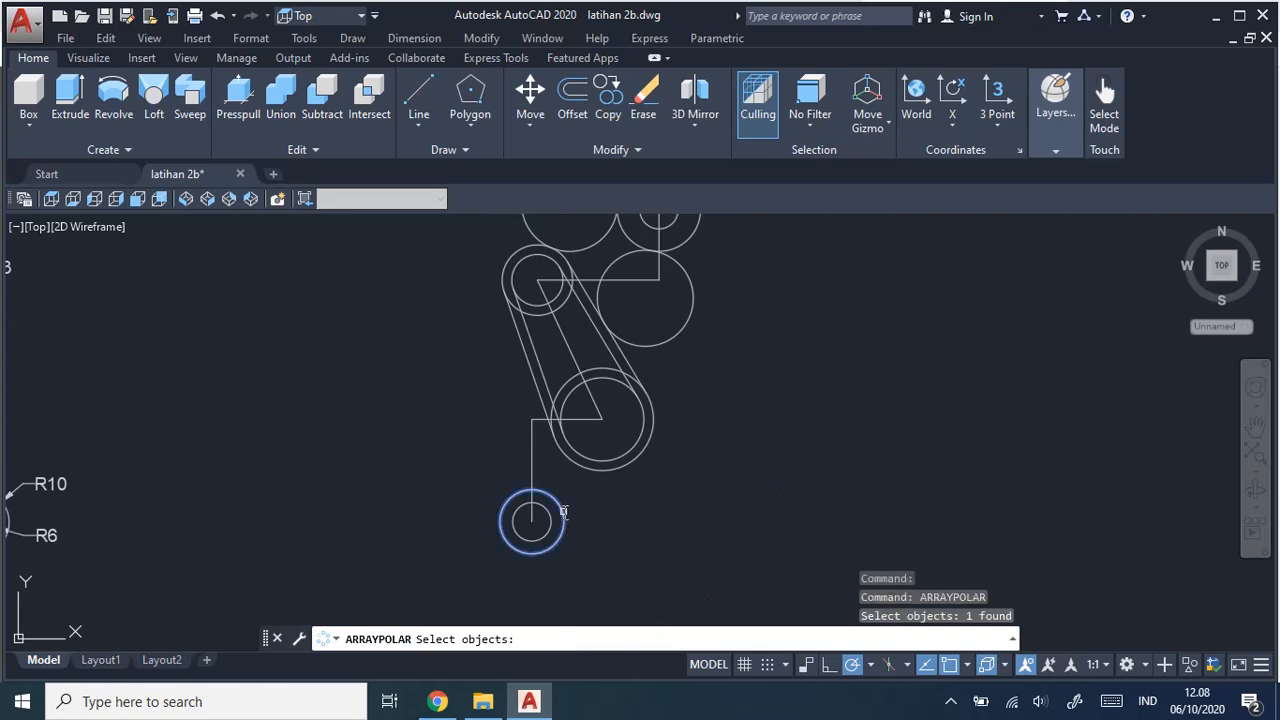
{"action": "left_click", "coordinate": [550, 518]}
{"action": "key", "text": "Return"}
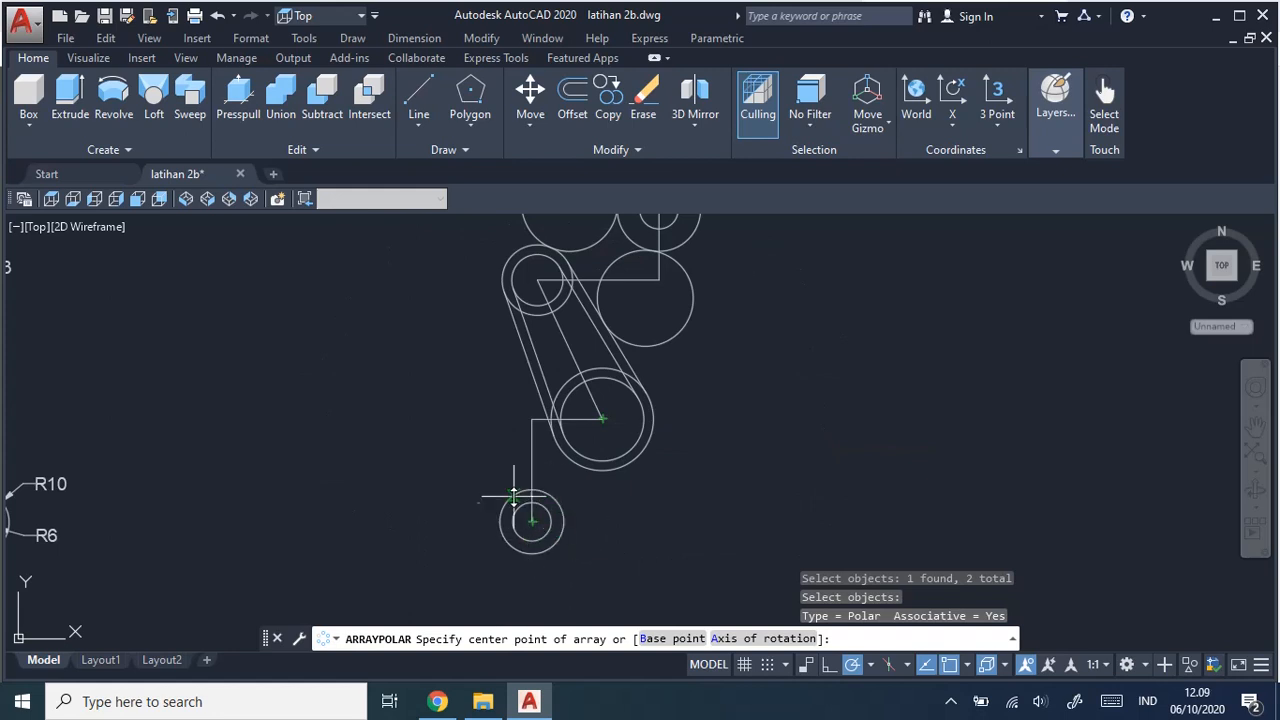
{"action": "left_click", "coordinate": [602, 418]}
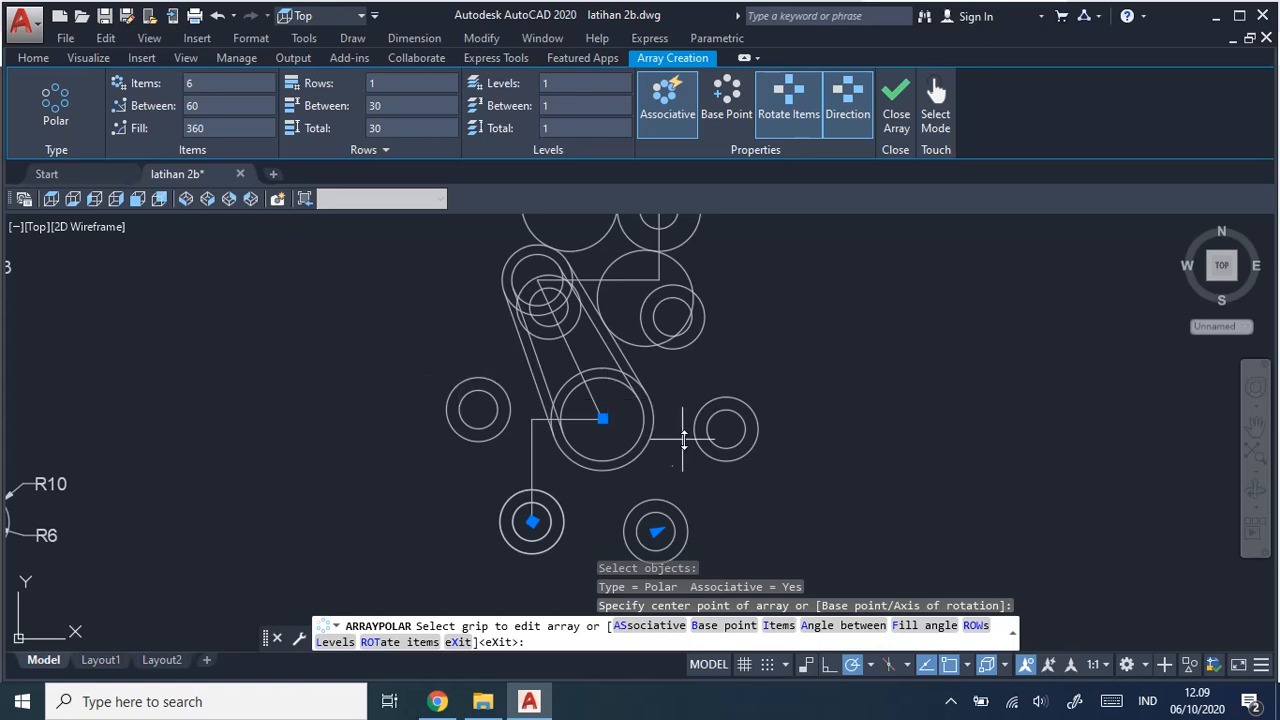
Check the number of lower eyes on the job sheet and set the polar array to 5 items.
{"action": "key", "text": "alt+Tab"}
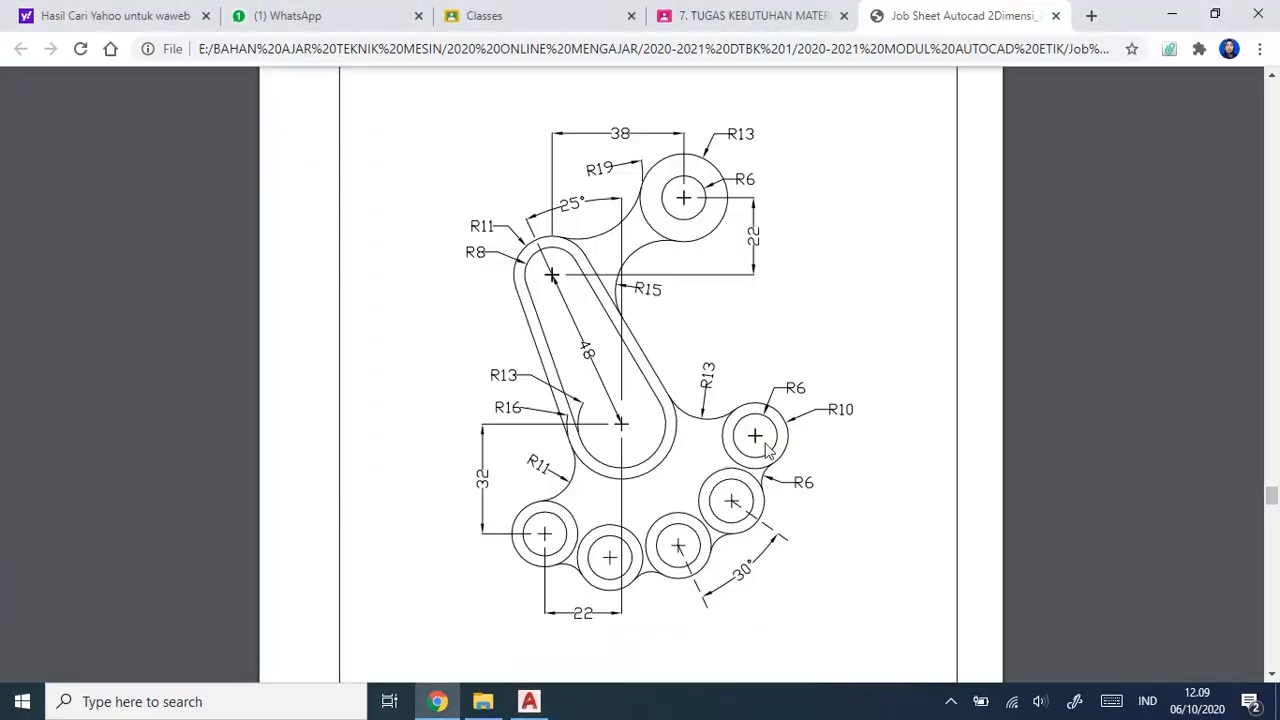
{"action": "key", "text": "alt+Tab"}
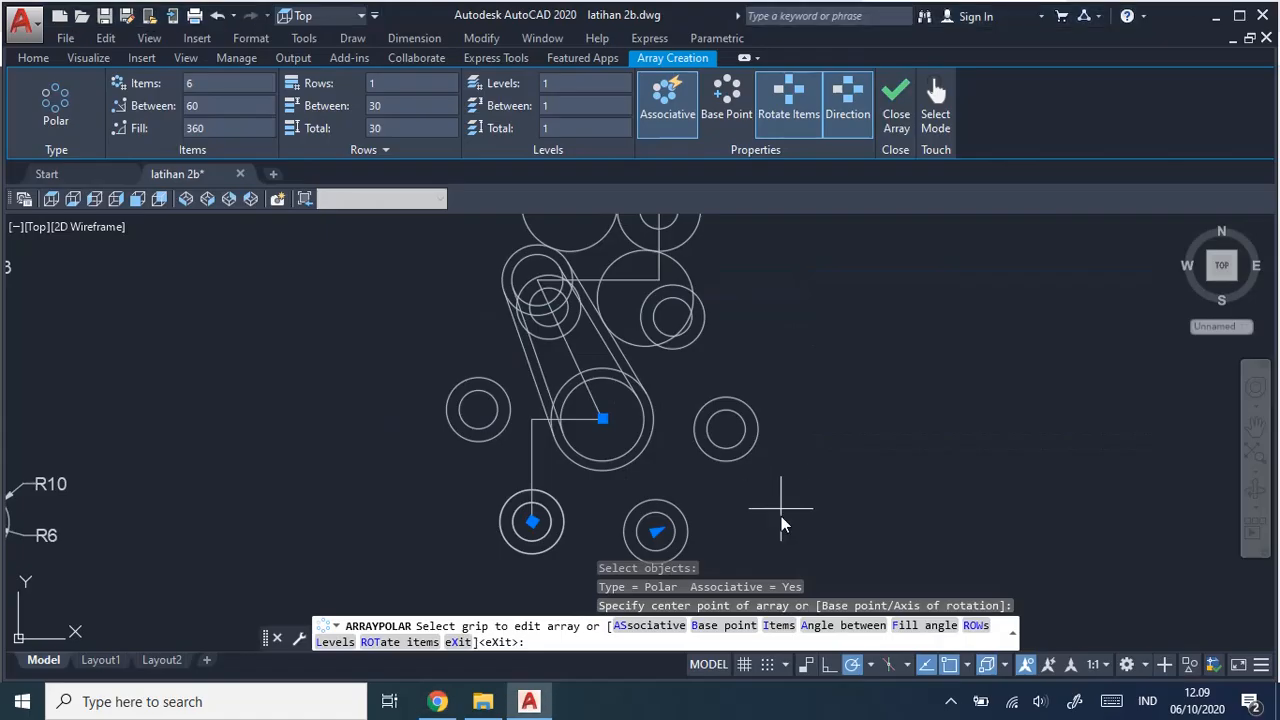
{"action": "left_click", "coordinate": [779, 627]}
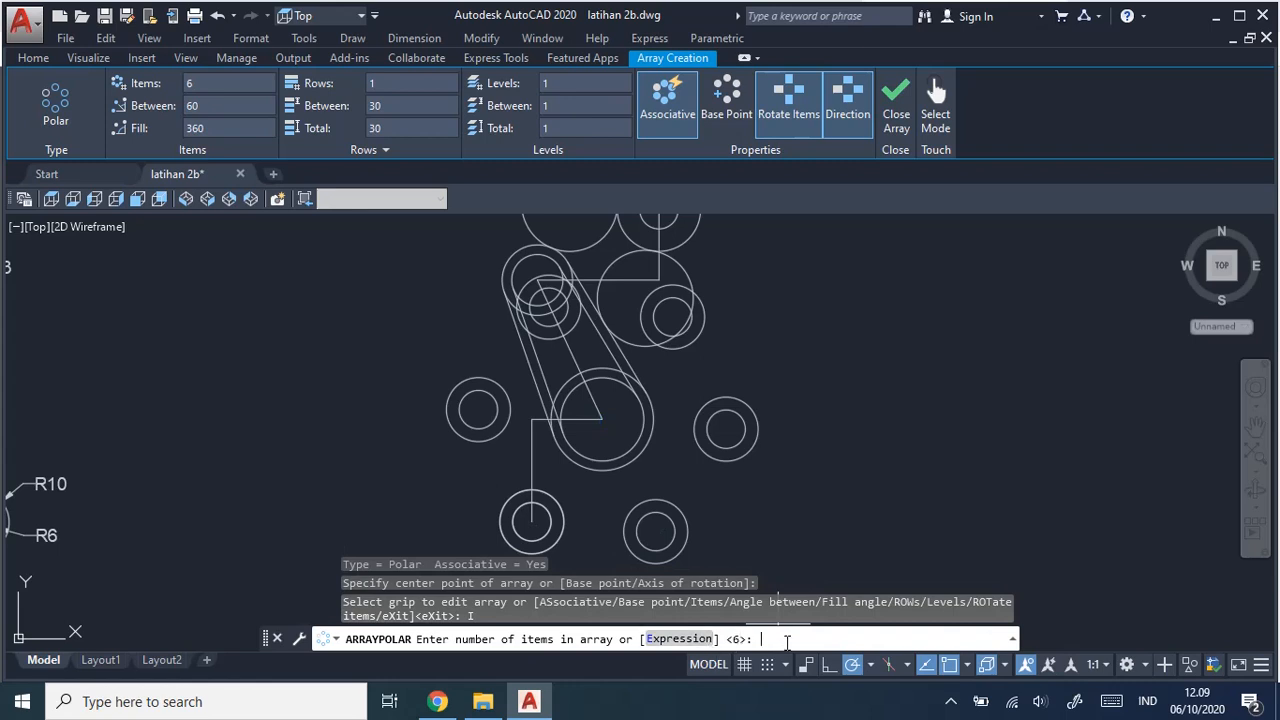
{"action": "type", "text": "5"}
{"action": "key", "text": "Return"}
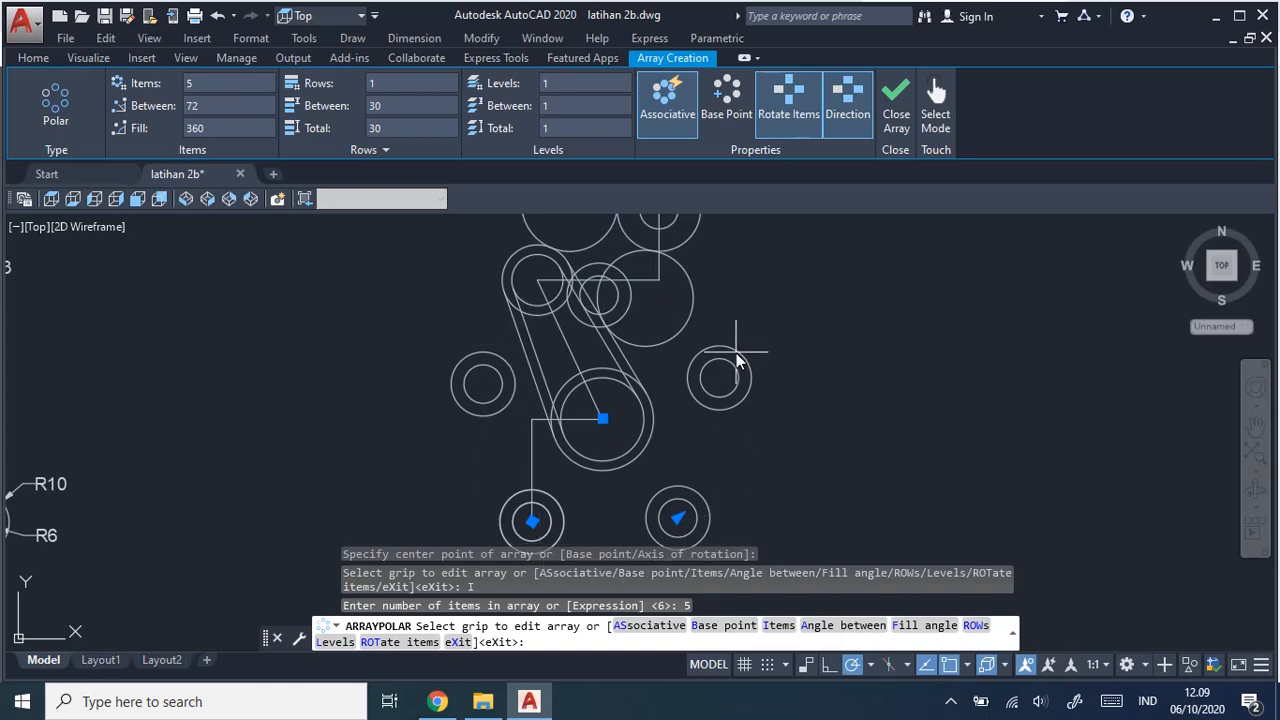
Check the eyes' angular spacing on the job sheet and set the polar array's angle between items to 30 degrees.
{"action": "key", "text": "alt+Tab"}
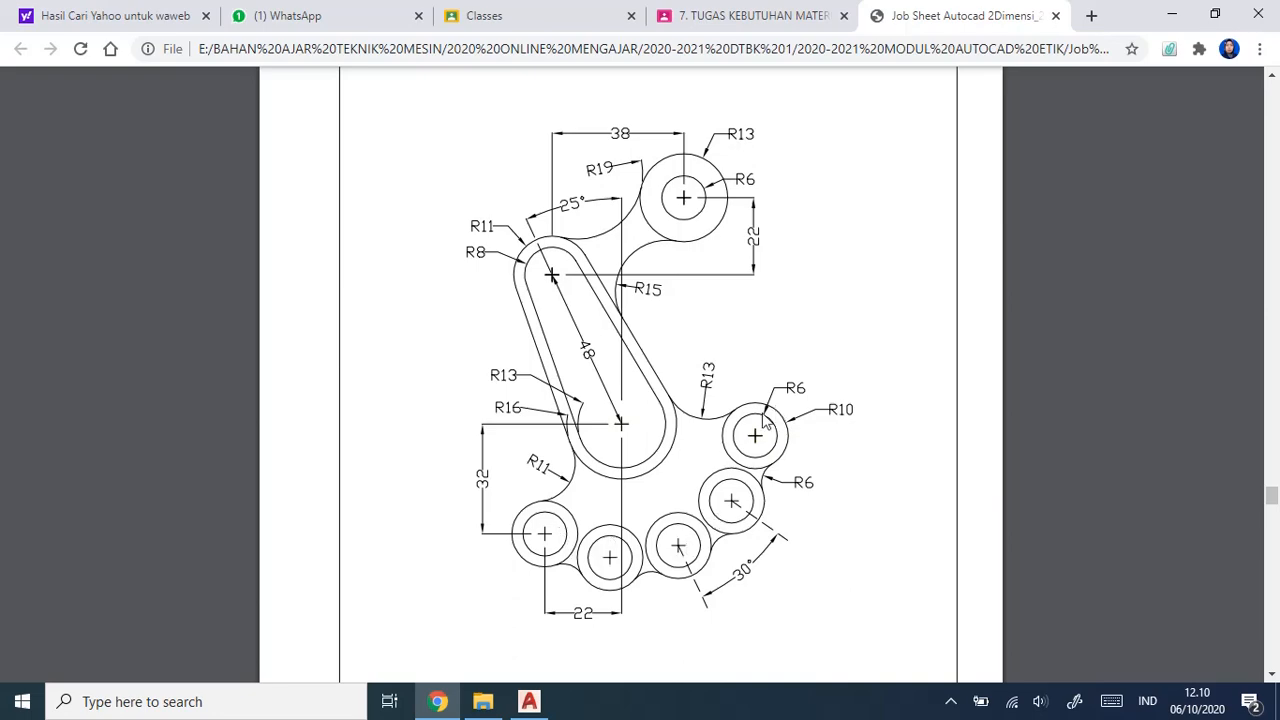
{"action": "key", "text": "alt+Tab"}
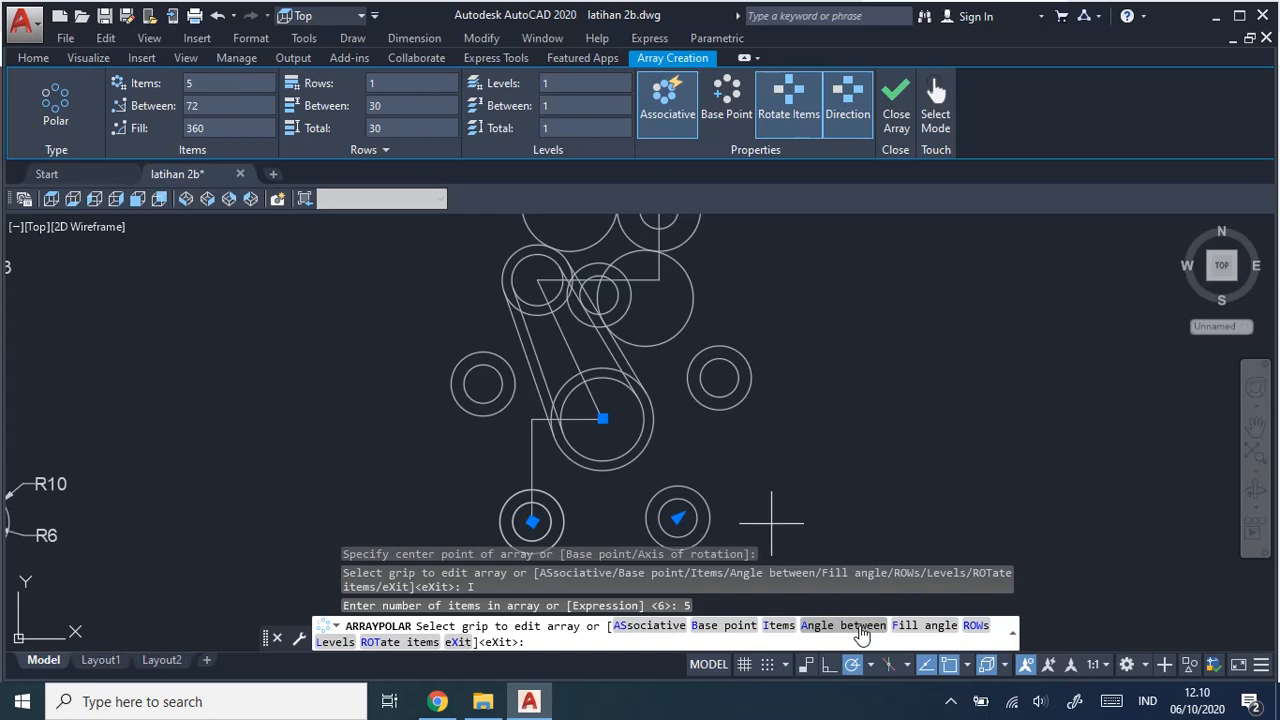
{"action": "key", "text": "alt+Tab"}
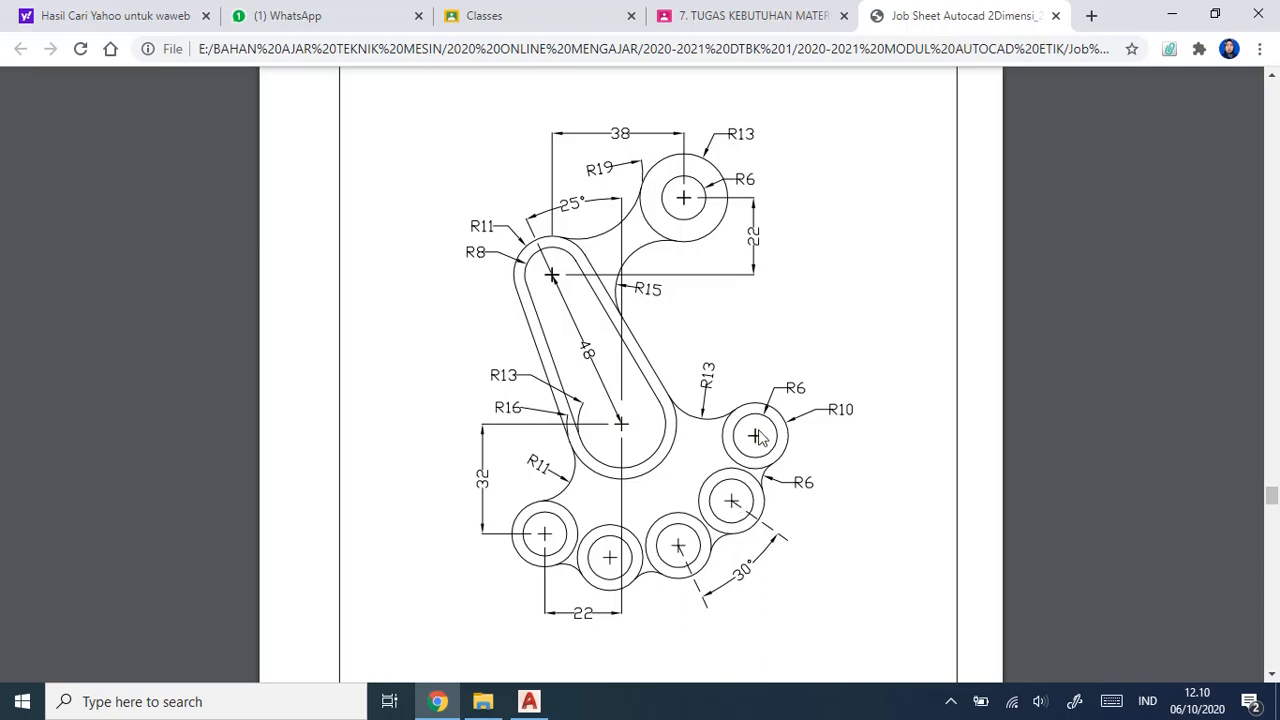
{"action": "key", "text": "alt+Tab"}
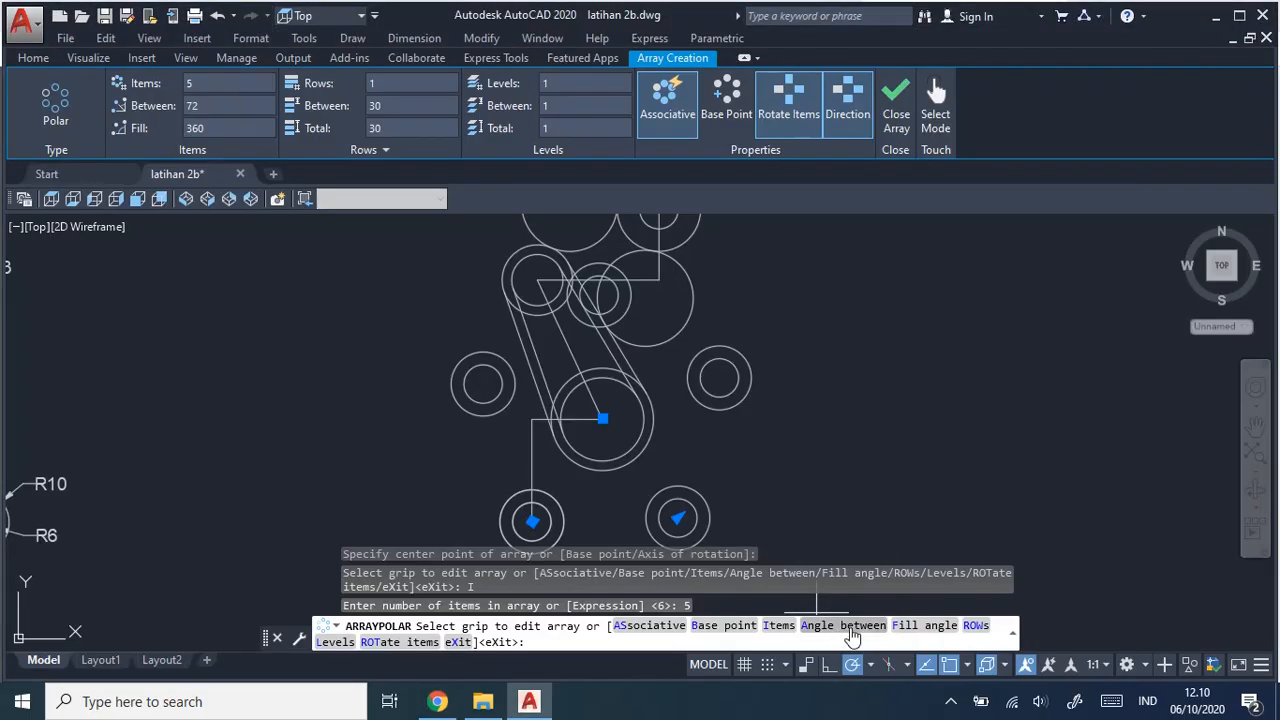
{"action": "left_click", "coordinate": [848, 626]}
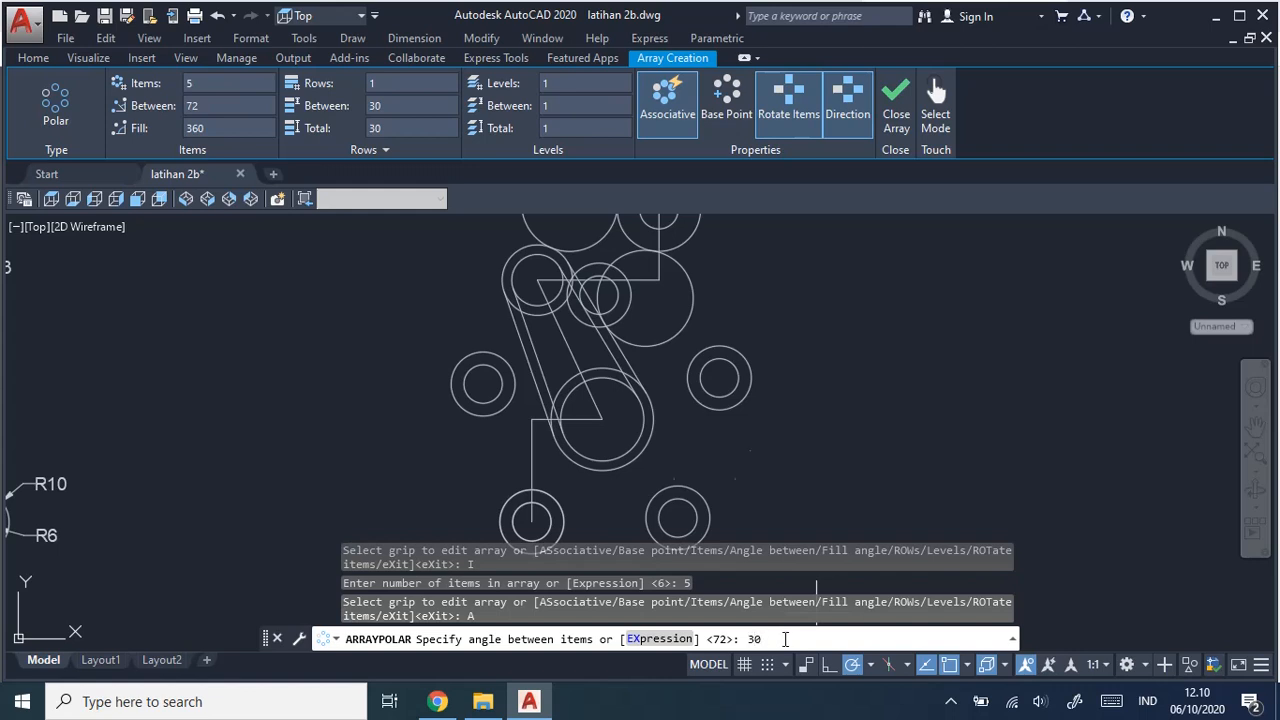
{"action": "type", "text": "30"}
{"action": "key", "text": "Return"}
Check the job sheet for the connecting arc between the lower-left eye and the slot.
{"action": "middle_click_drag", "start_coordinate": [806, 457], "coordinate": [866, 418]}
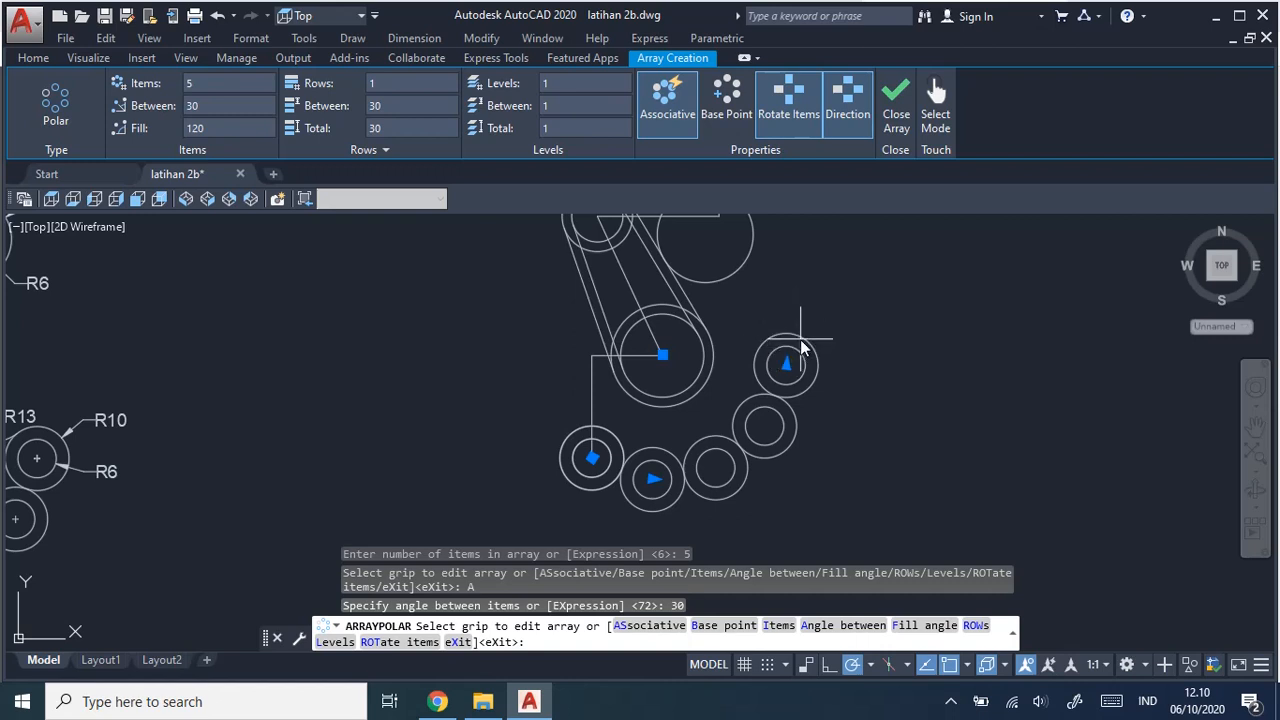
{"action": "mouse_move", "coordinate": [960, 366]}
{"action": "middle_mouse_down"}
{"action": "mouse_move", "coordinate": [970, 435]}
{"action": "mouse_move", "coordinate": [978, 409]}
{"action": "middle_mouse_up"}
{"action": "key", "text": "alt+Tab"}
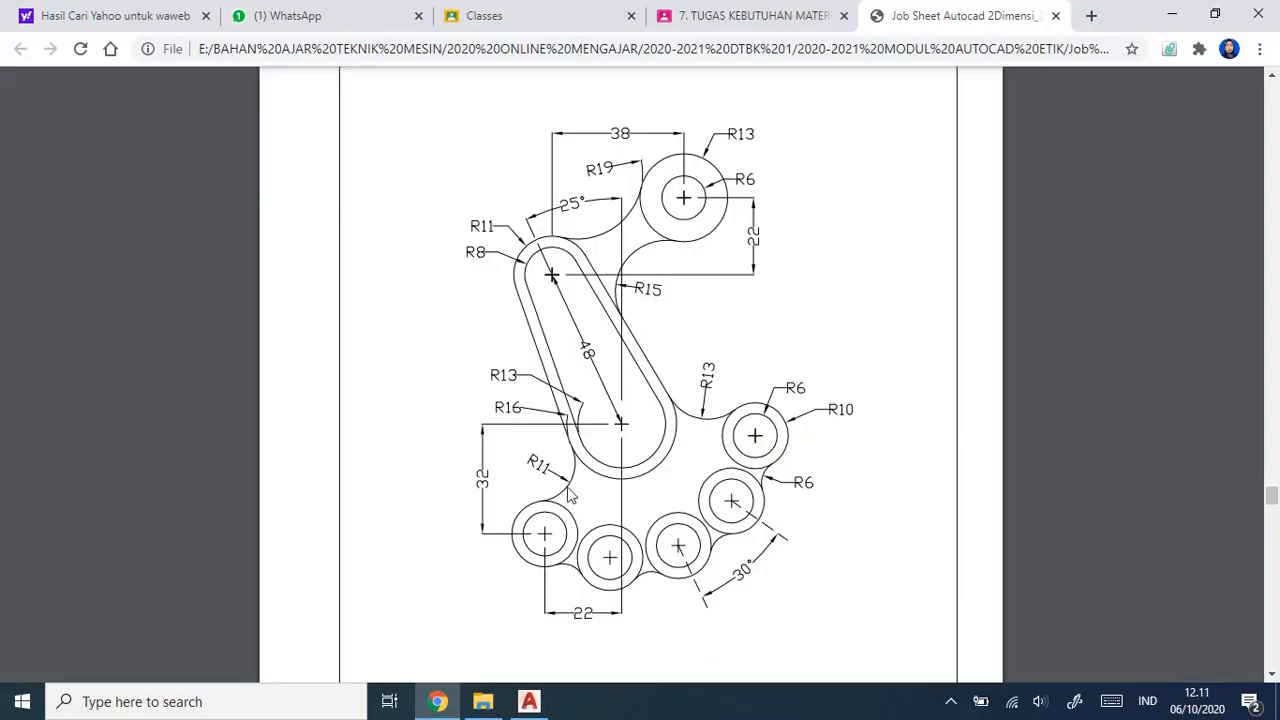
{"action": "key", "text": "alt+Tab"}
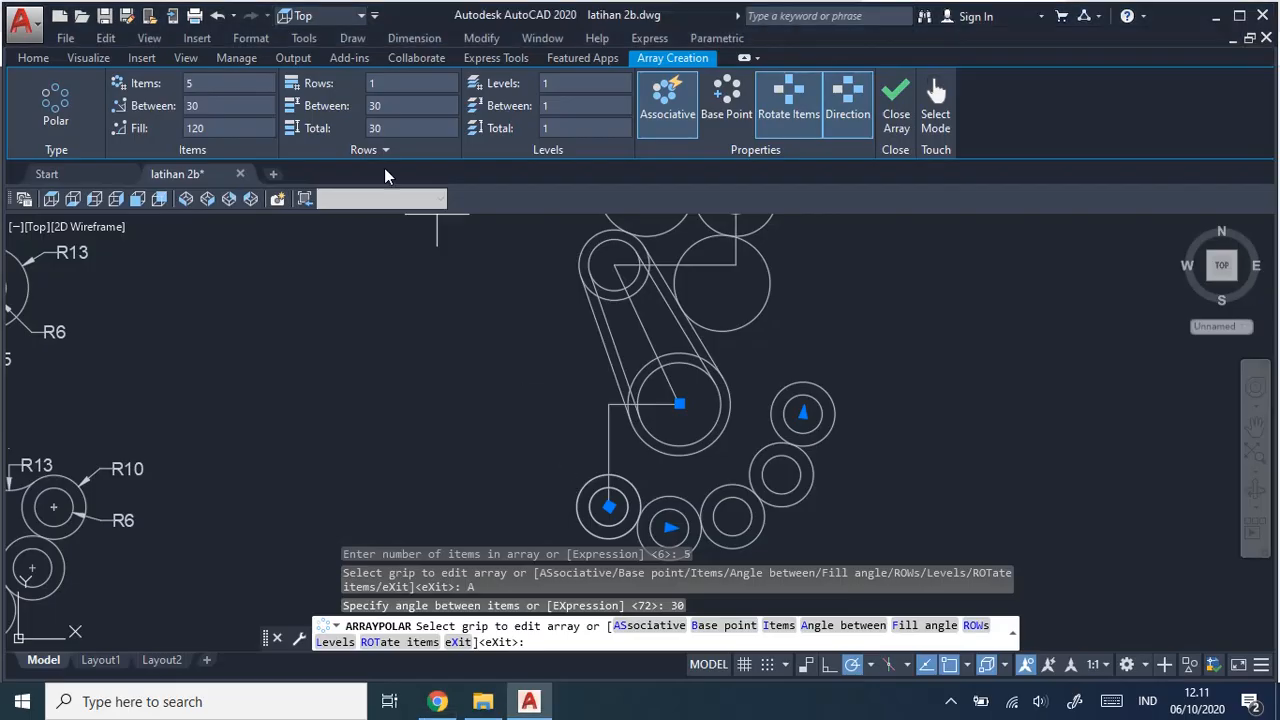
{"action": "left_click", "coordinate": [358, 40]}
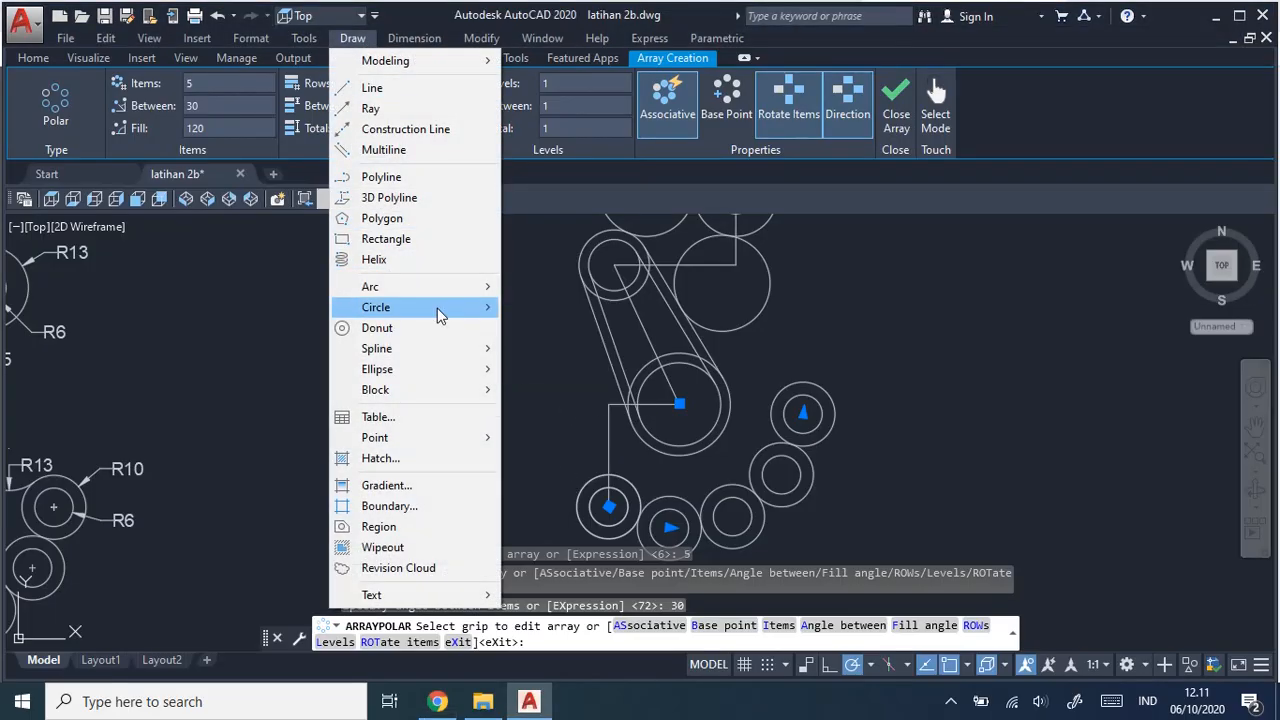
{"action": "mouse_move", "coordinate": [440, 312]}
{"action": "left_click", "coordinate": [566, 309]}
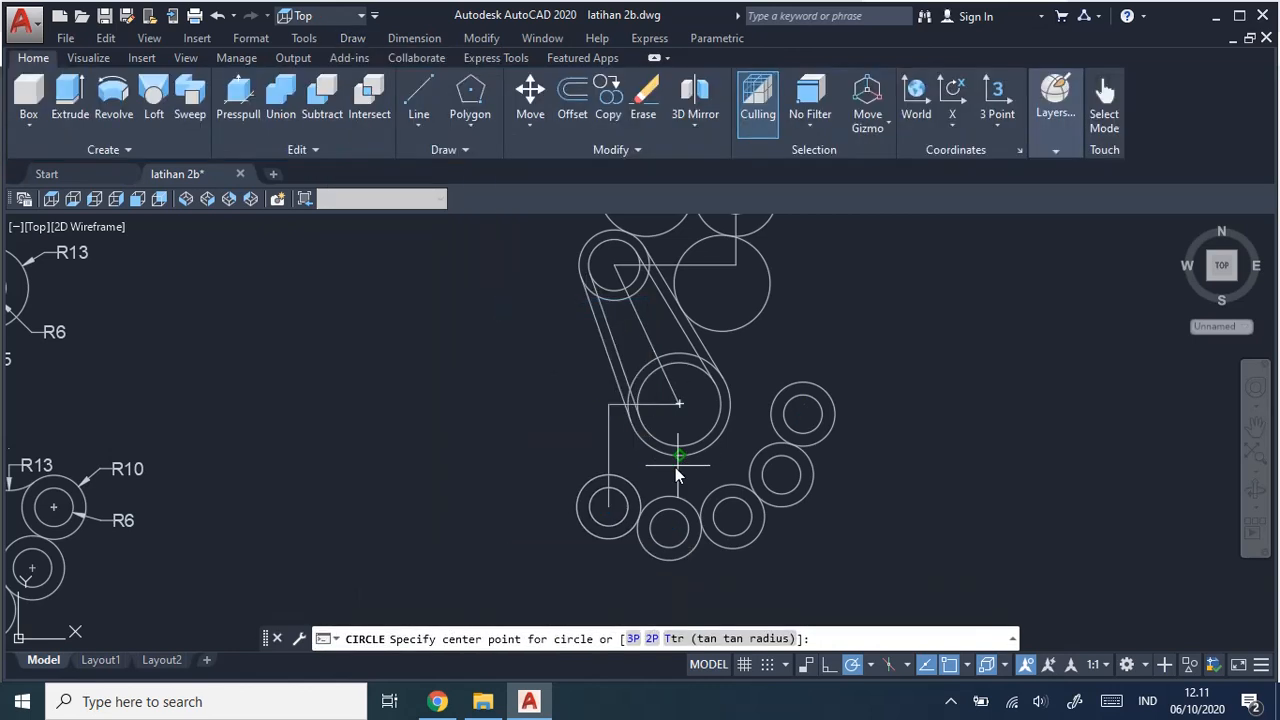
{"action": "scroll", "coordinate": [632, 483], "scroll_direction": "up", "scroll_amount": 2}
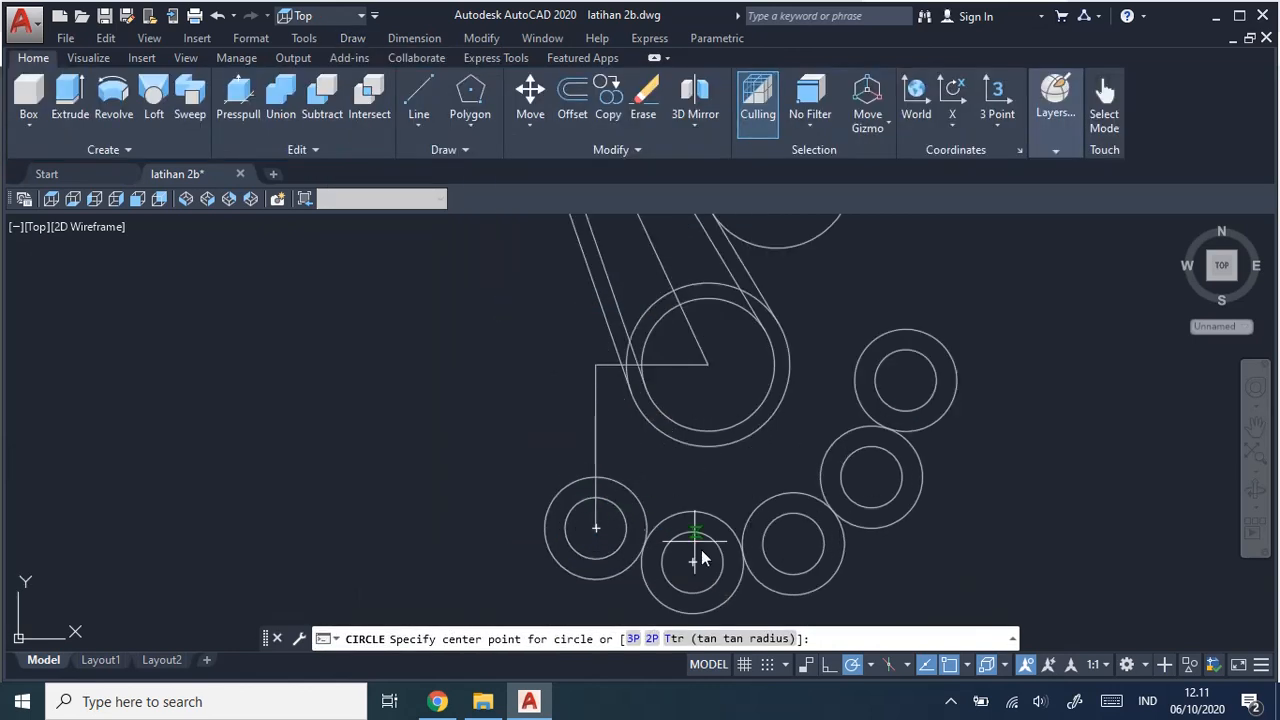
Draw a radius 11 circle tangent to the lower-left eye's outer circle and the outer circle of the slot's lower end.
{"action": "left_click", "coordinate": [352, 38]}
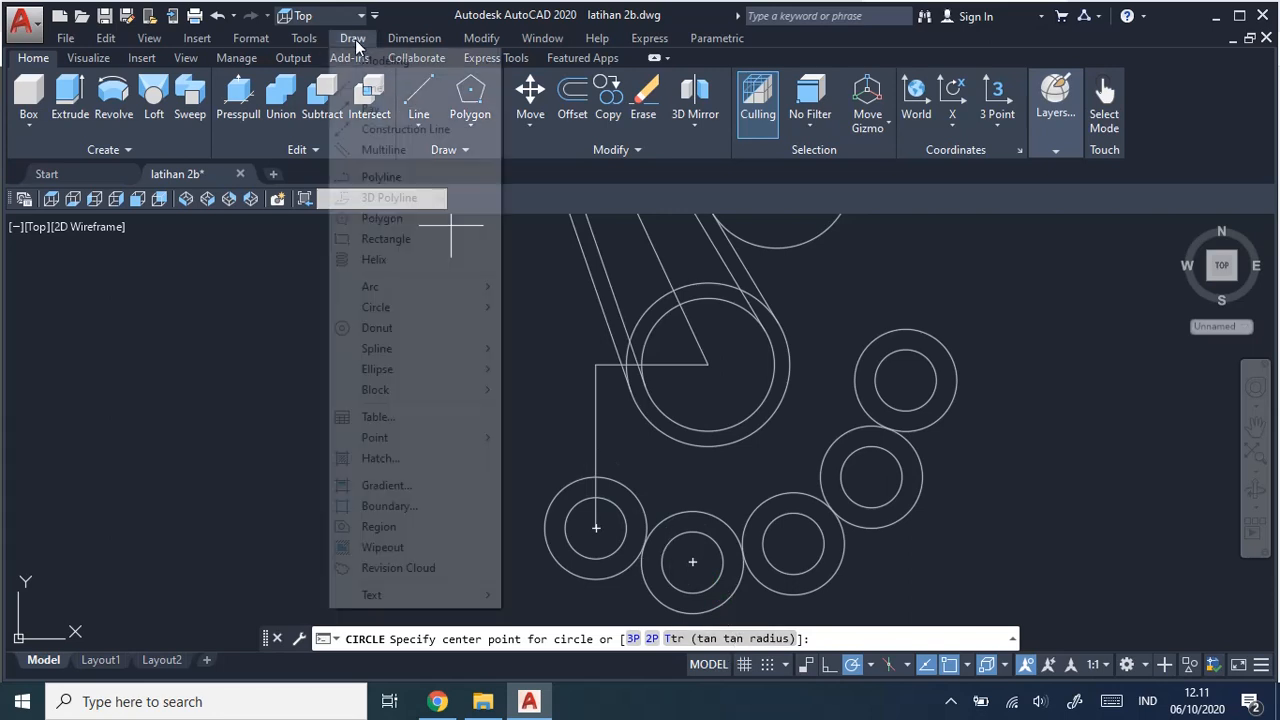
{"action": "mouse_move", "coordinate": [491, 316]}
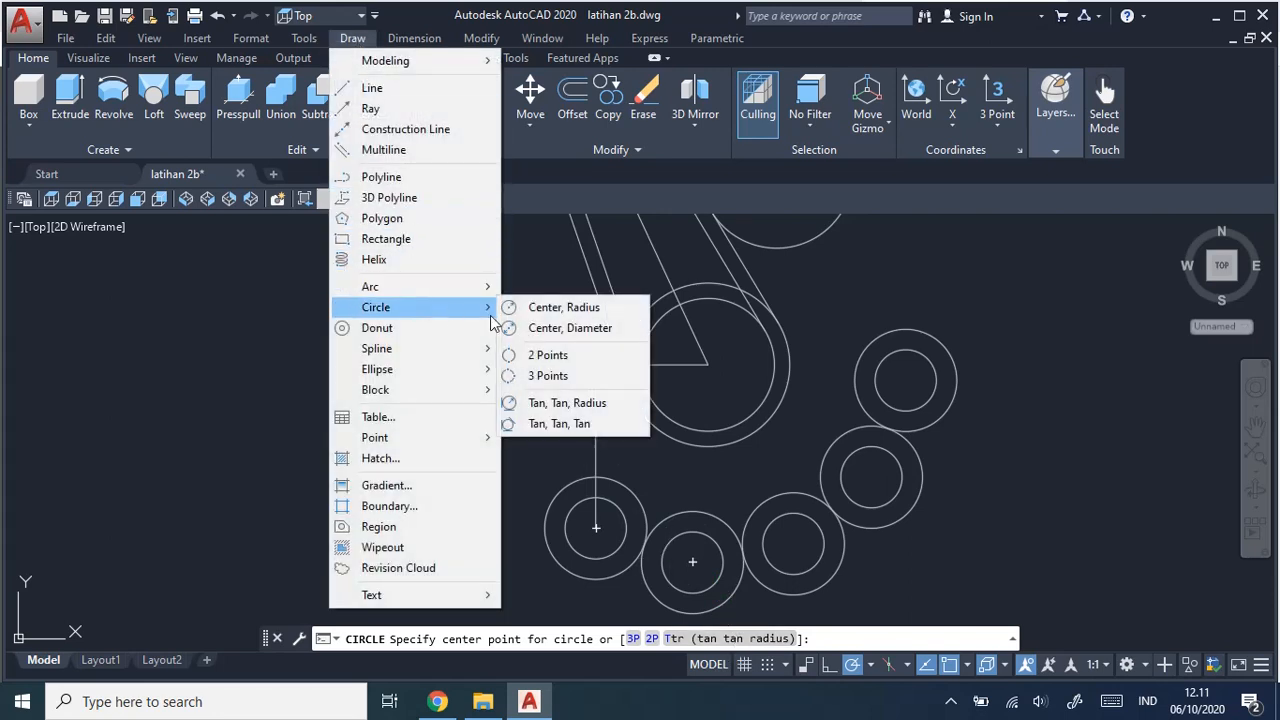
{"action": "left_click", "coordinate": [567, 402]}
{"action": "left_click", "coordinate": [579, 481]}
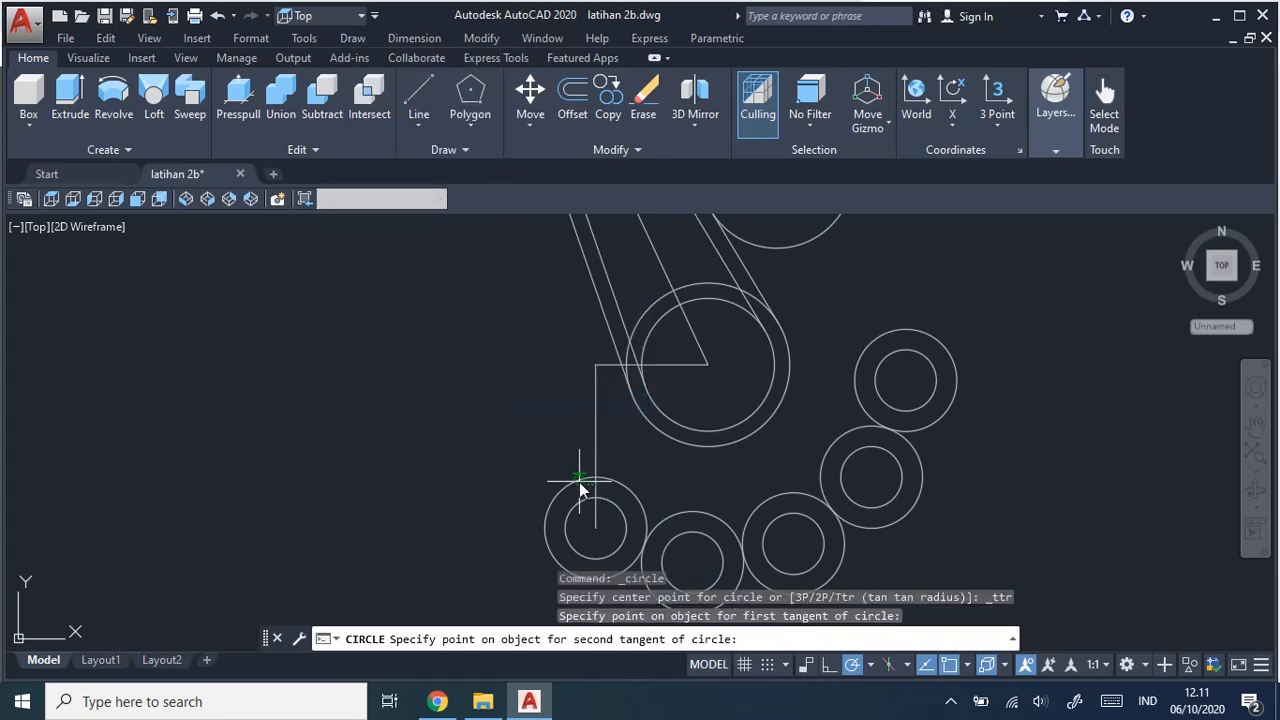
{"action": "left_click", "coordinate": [643, 418]}
{"action": "key", "text": "alt+Tab"}
{"action": "key", "text": "alt+Tab"}
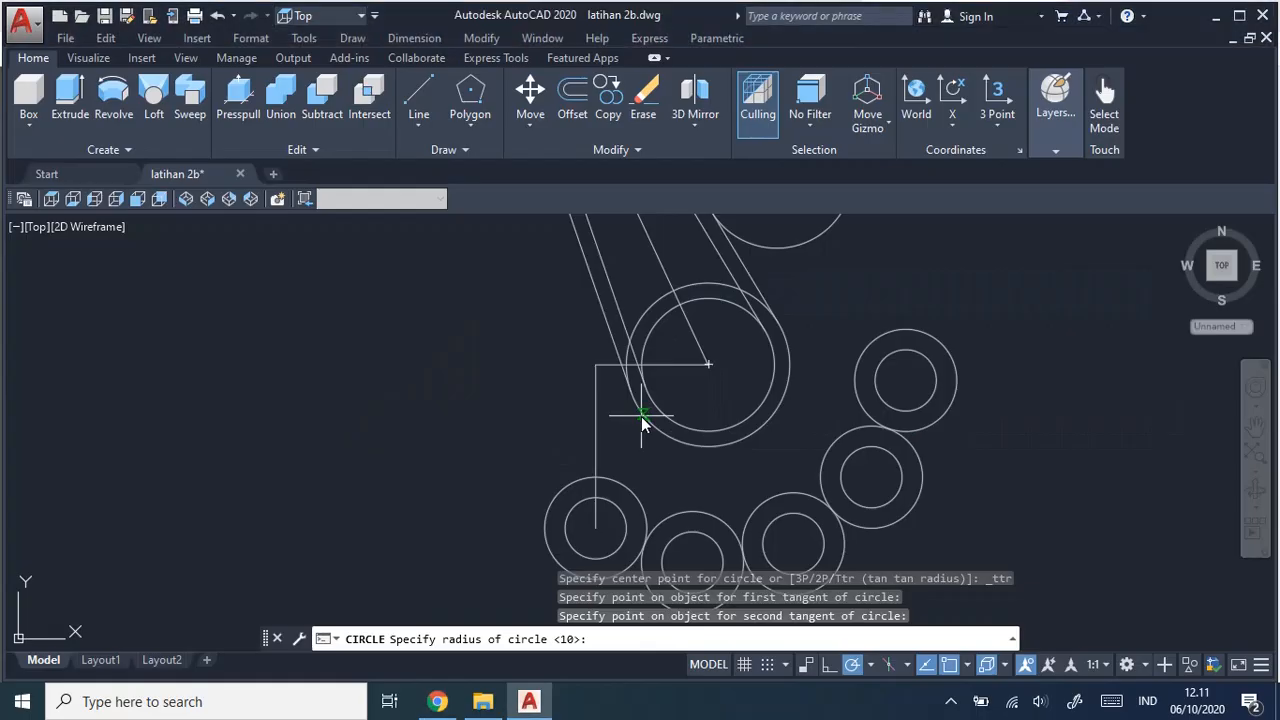
{"action": "type", "text": "11"}
{"action": "key", "text": "Return"}
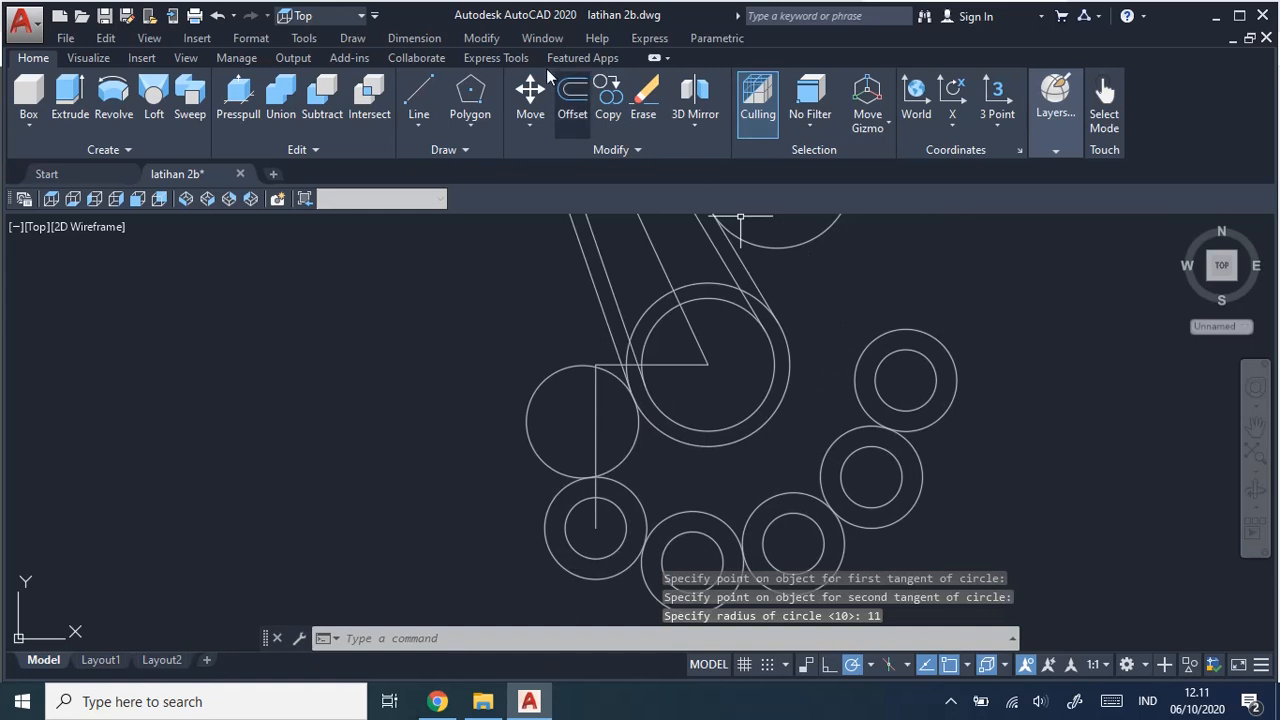
Check the right-hand arc on the job sheet and draw a radius 13 circle tangent to the slot's lower outer circle and the rightmost arrayed eye.
{"action": "left_click", "coordinate": [352, 38]}
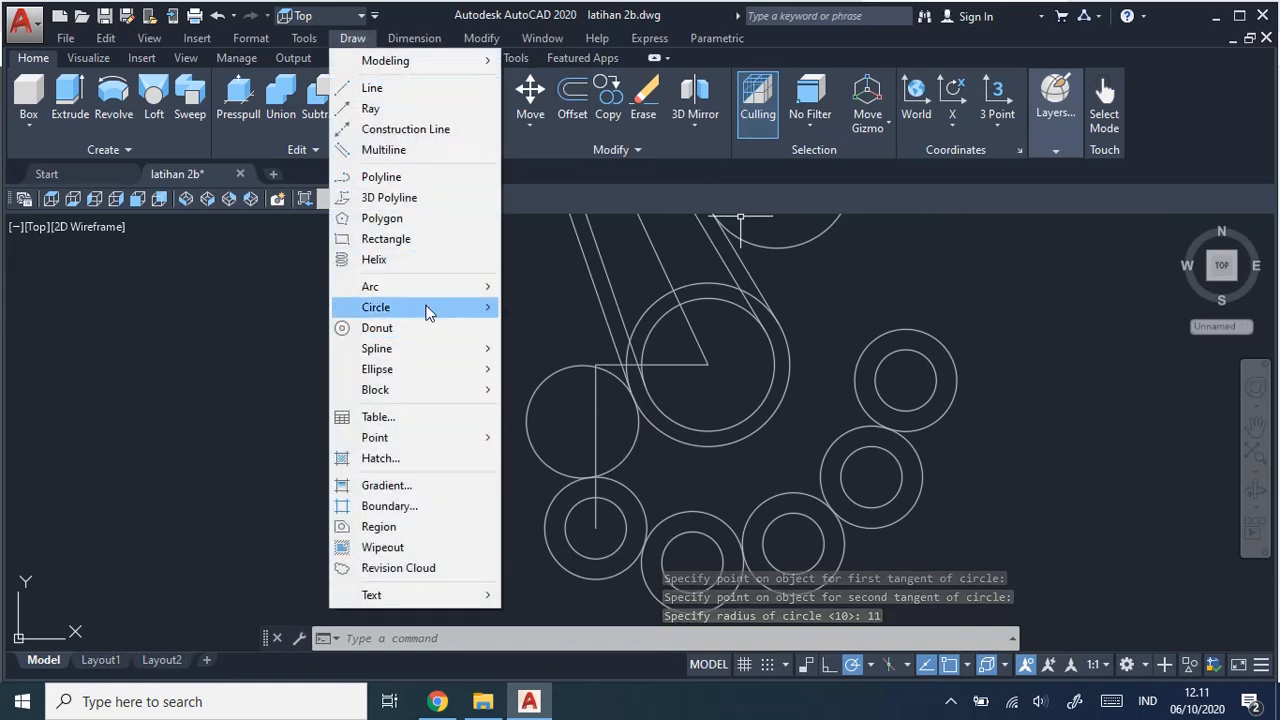
{"action": "mouse_move", "coordinate": [429, 307]}
{"action": "left_click", "coordinate": [600, 411]}
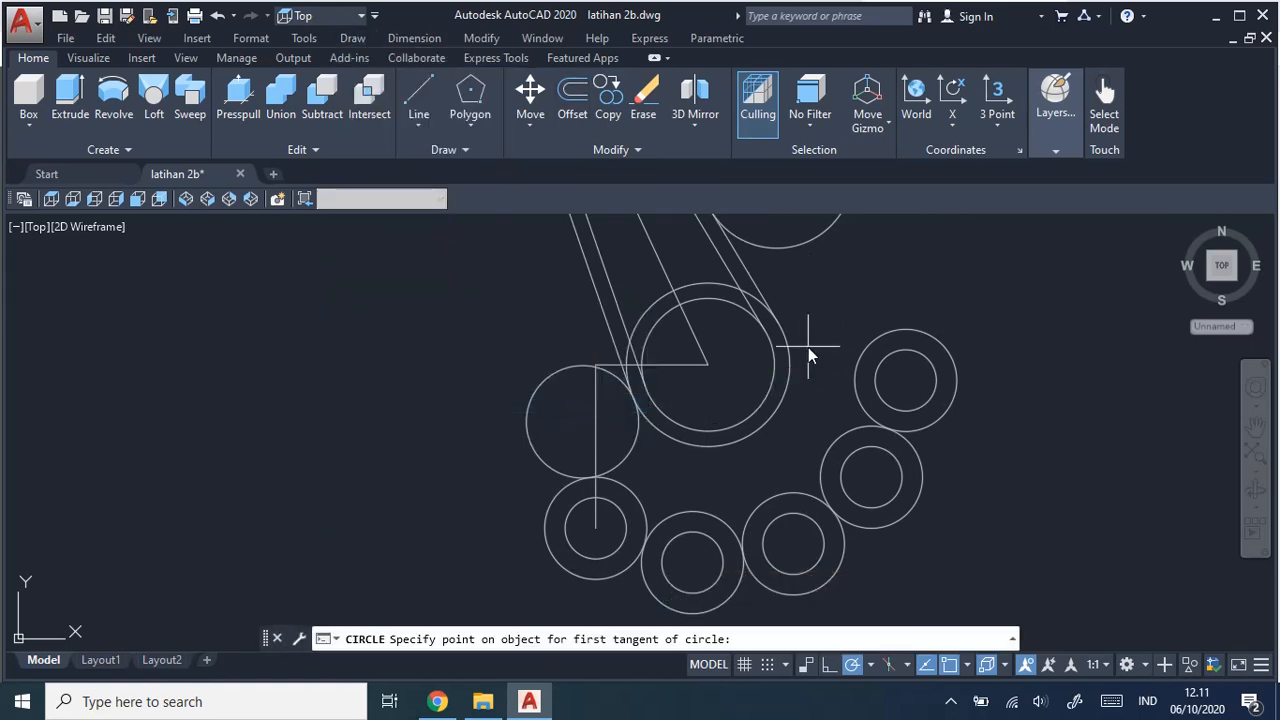
{"action": "left_click", "coordinate": [789, 347]}
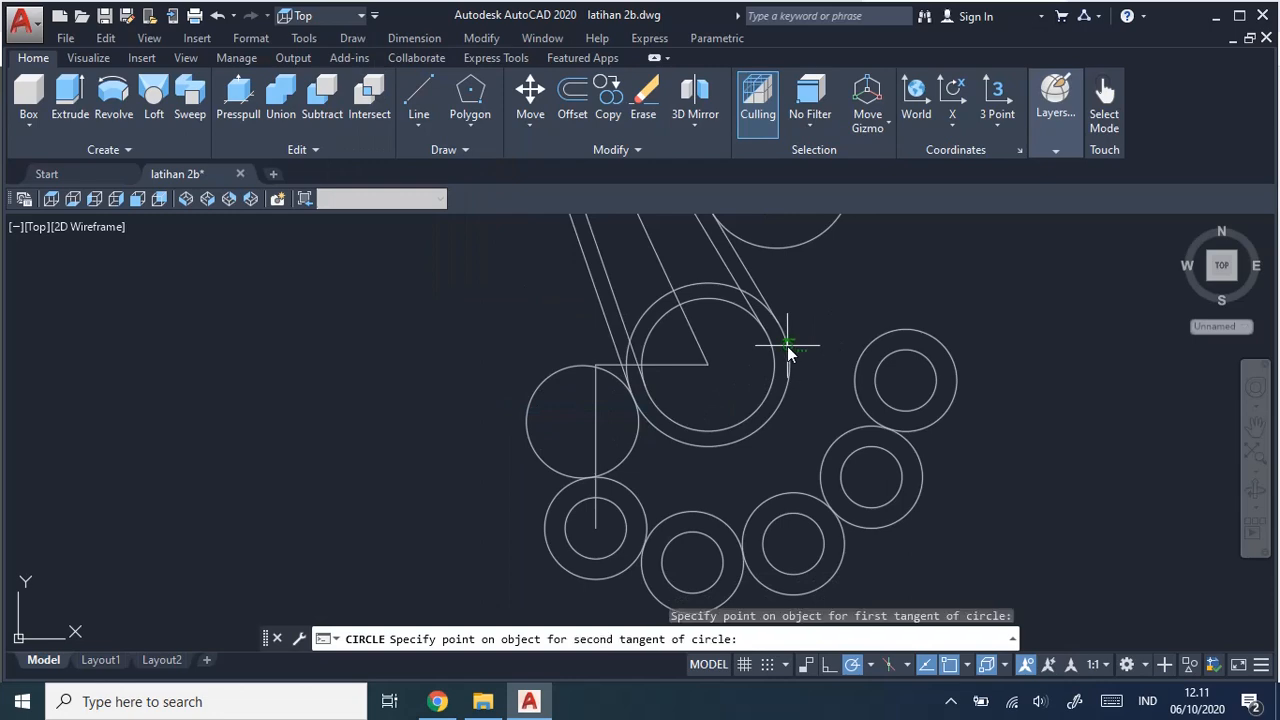
{"action": "left_click", "coordinate": [872, 345]}
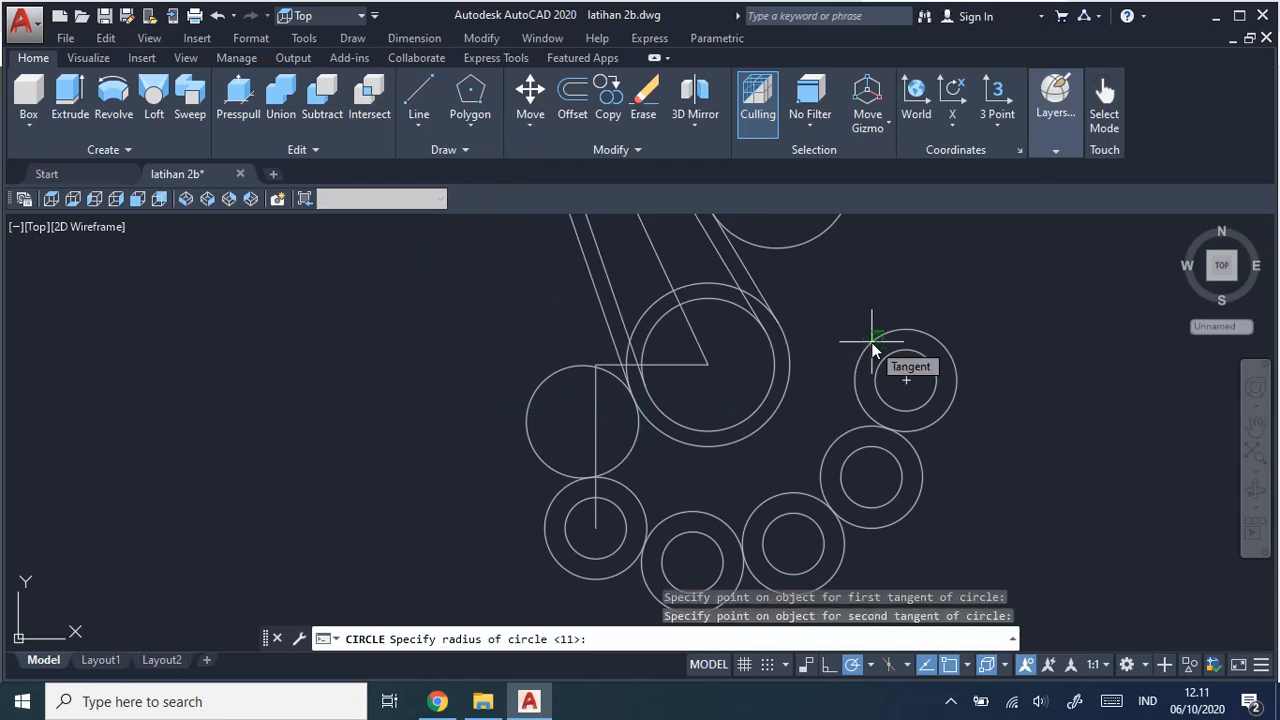
{"action": "key", "text": "alt+Tab"}
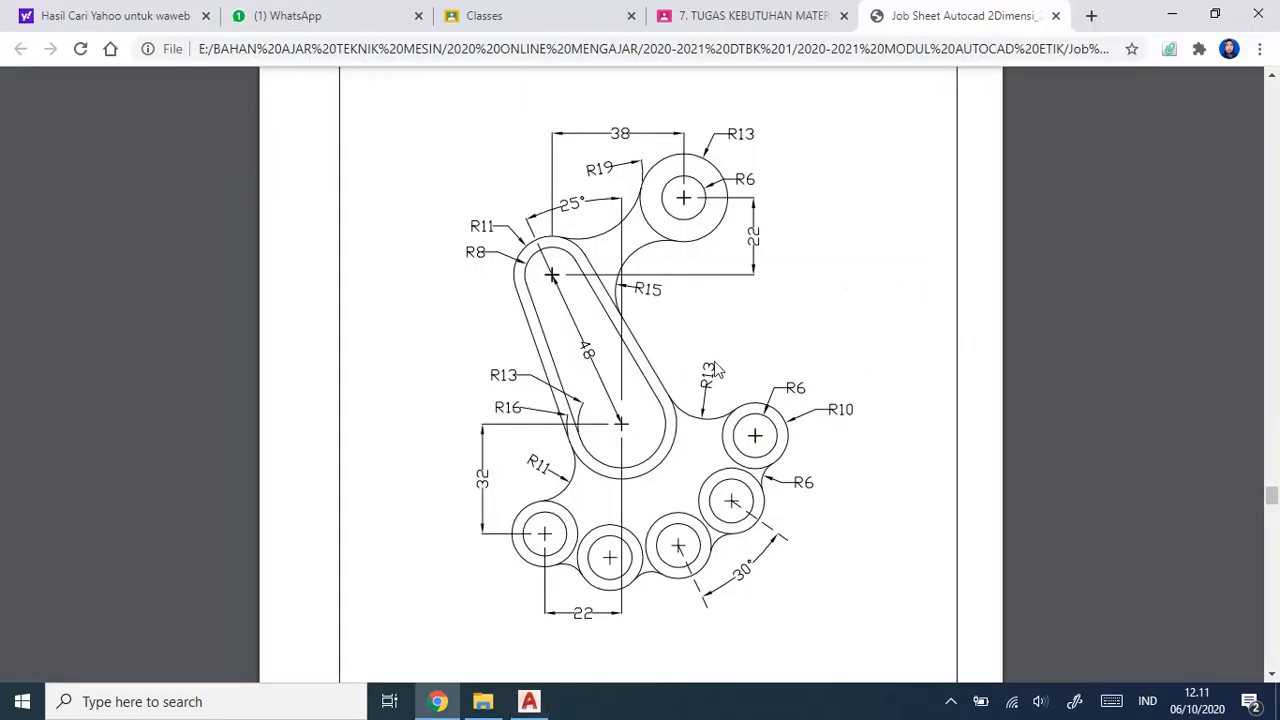
{"action": "key", "text": "alt+Tab"}
{"action": "type", "text": "13"}
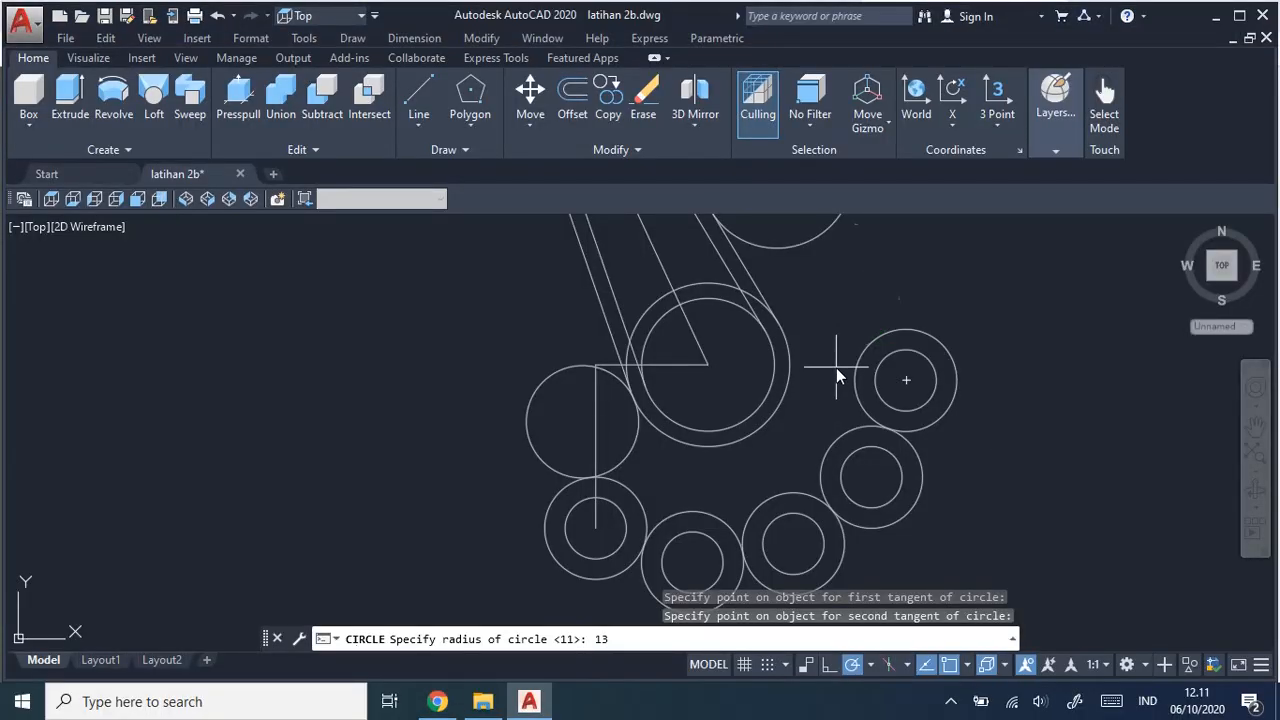
{"action": "key", "text": "Return"}
Trim the radius 19, 15 and 13 tangent circles down to their connecting arcs, using all objects as cutting edges.
{"action": "scroll", "coordinate": [1040, 320], "scroll_direction": "down", "scroll_amount": 4}
{"action": "mouse_move", "coordinate": [1047, 316]}
{"action": "middle_mouse_down"}
{"action": "mouse_move", "coordinate": [852, 386]}
{"action": "mouse_move", "coordinate": [737, 390]}
{"action": "mouse_move", "coordinate": [803, 377]}
{"action": "mouse_move", "coordinate": [866, 429]}
{"action": "mouse_move", "coordinate": [871, 420]}
{"action": "mouse_move", "coordinate": [873, 437]}
{"action": "middle_mouse_up"}
{"action": "scroll", "coordinate": [753, 387], "scroll_direction": "up", "scroll_amount": 6}
{"action": "scroll", "coordinate": [774, 366], "scroll_direction": "down", "scroll_amount": 4}
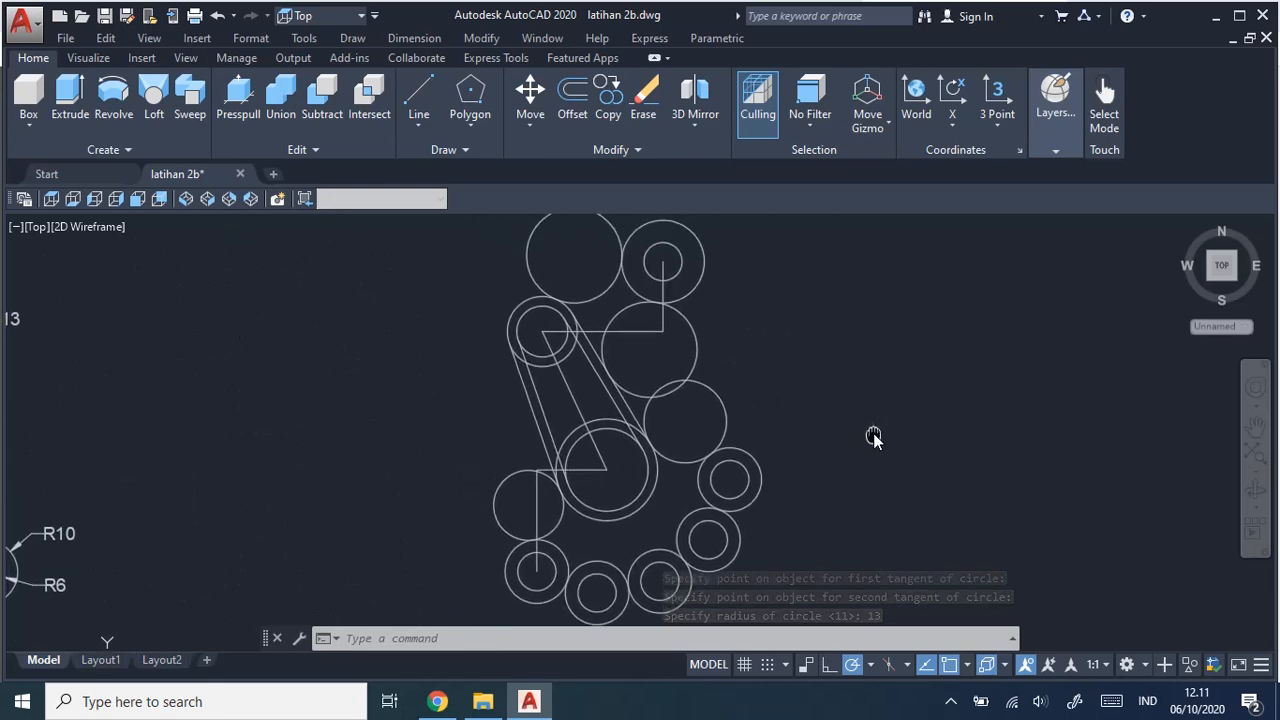
{"action": "right_click", "coordinate": [667, 220]}
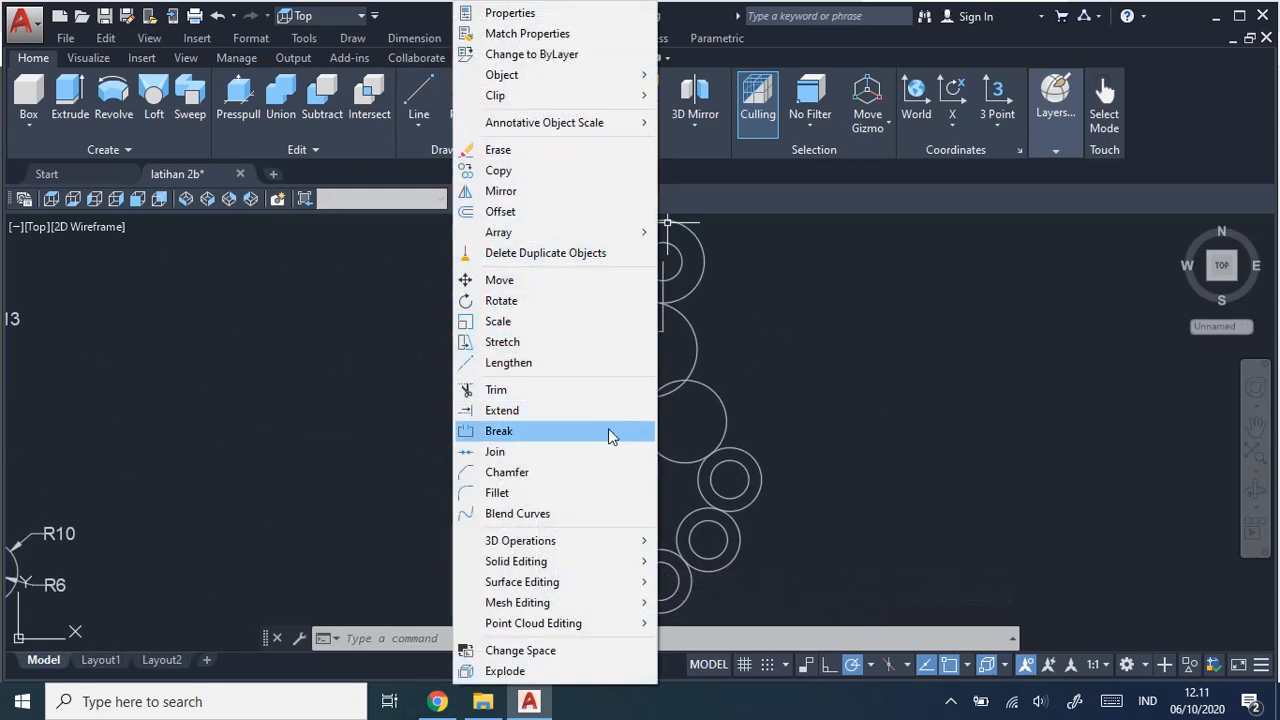
{"action": "left_click", "coordinate": [600, 390]}
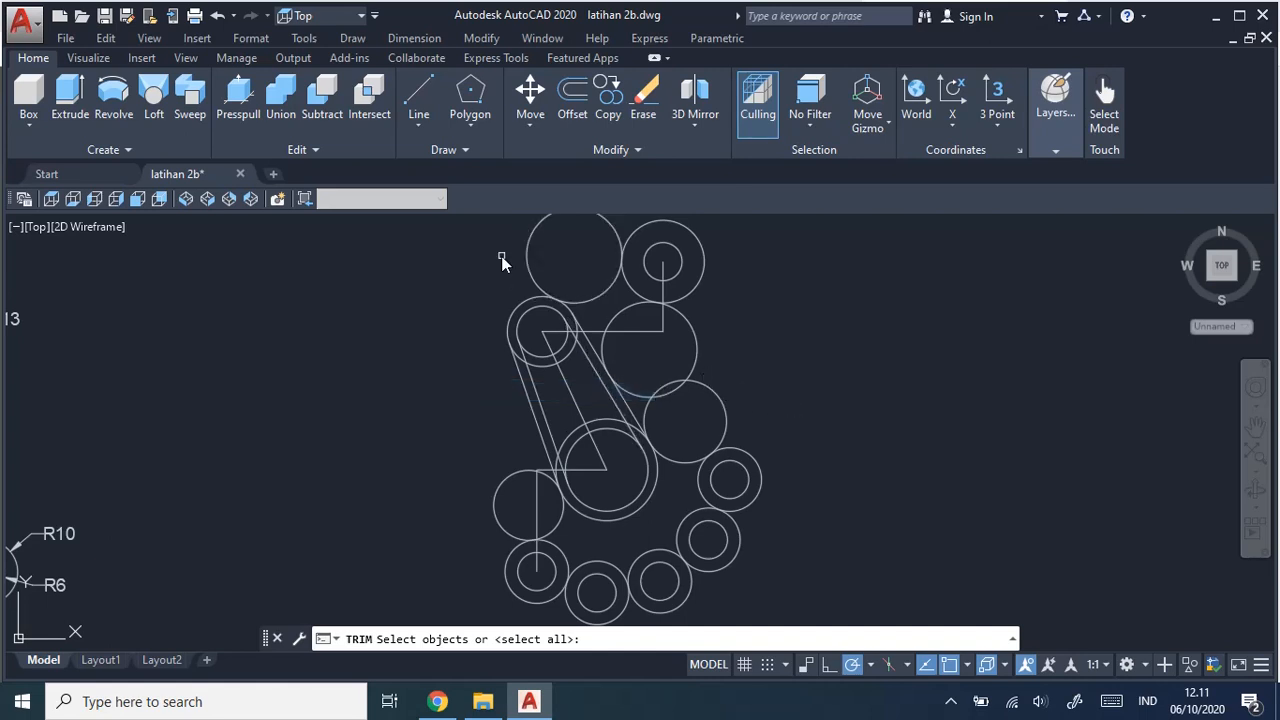
{"action": "key", "text": "Return"}
{"action": "left_click", "coordinate": [526, 251]}
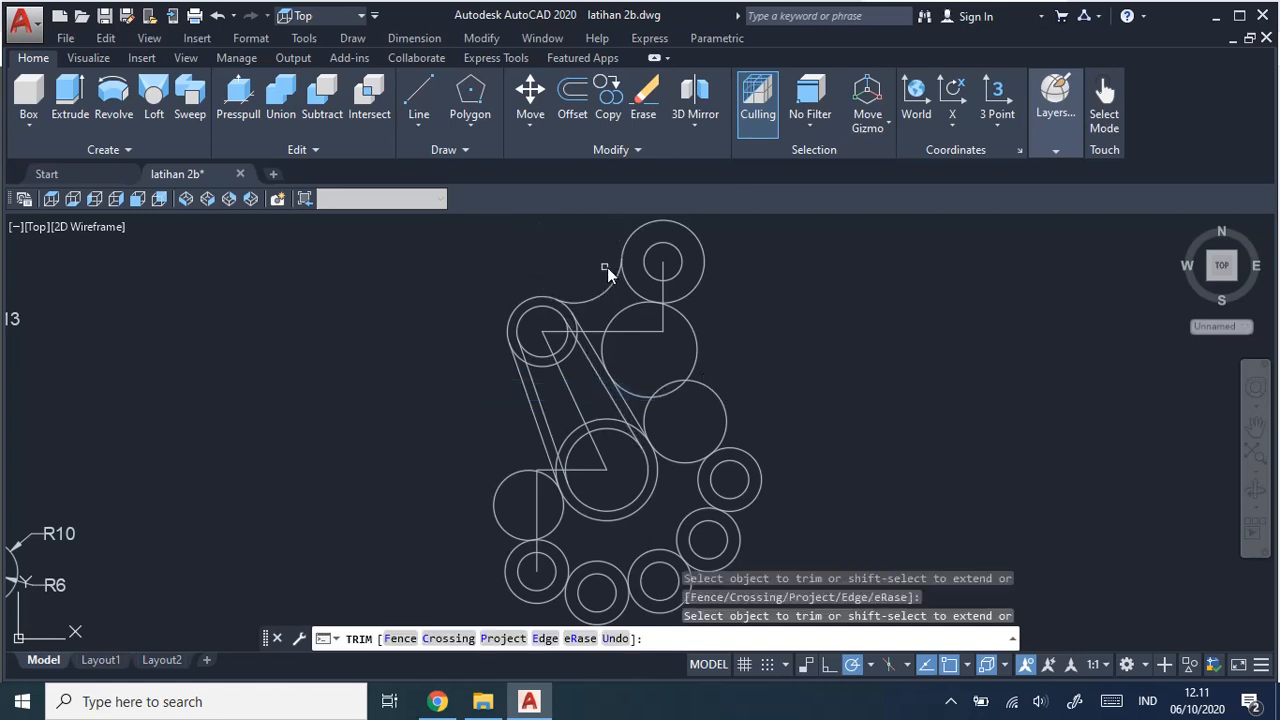
{"action": "left_click", "coordinate": [689, 322]}
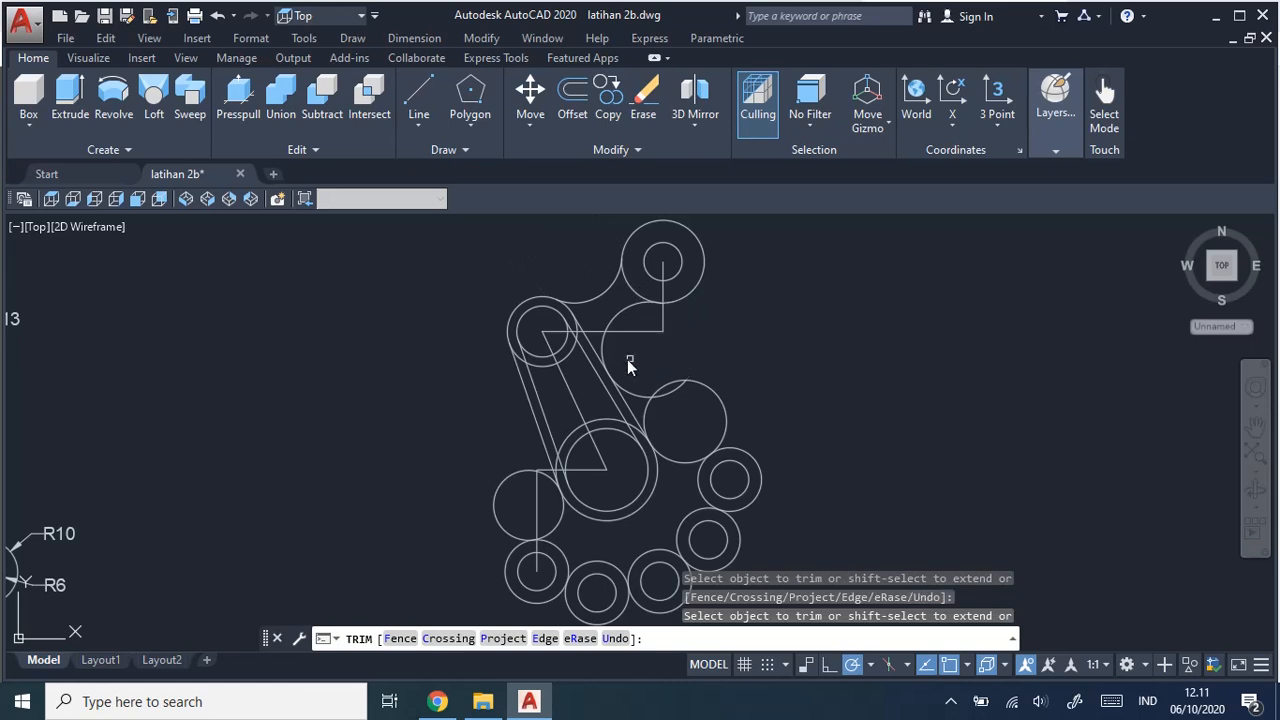
{"action": "left_click", "coordinate": [672, 385]}
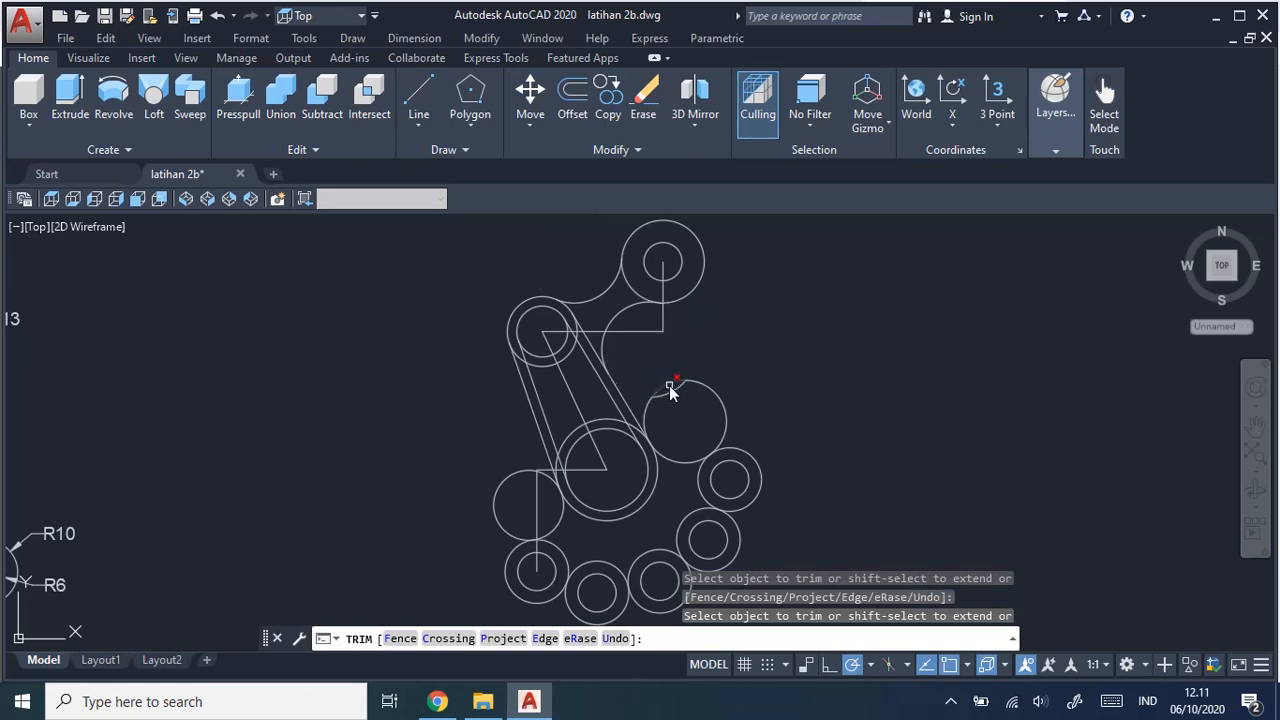
{"action": "left_click", "coordinate": [721, 400]}
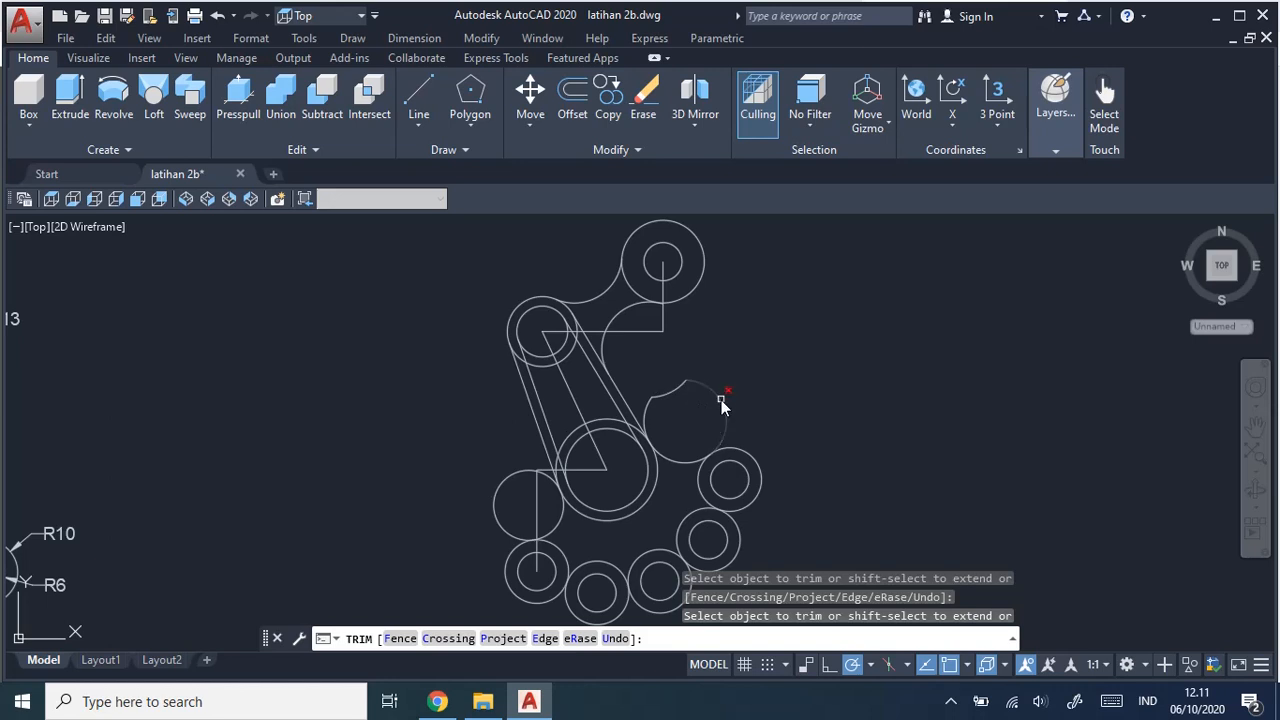
{"action": "left_click", "coordinate": [651, 410]}
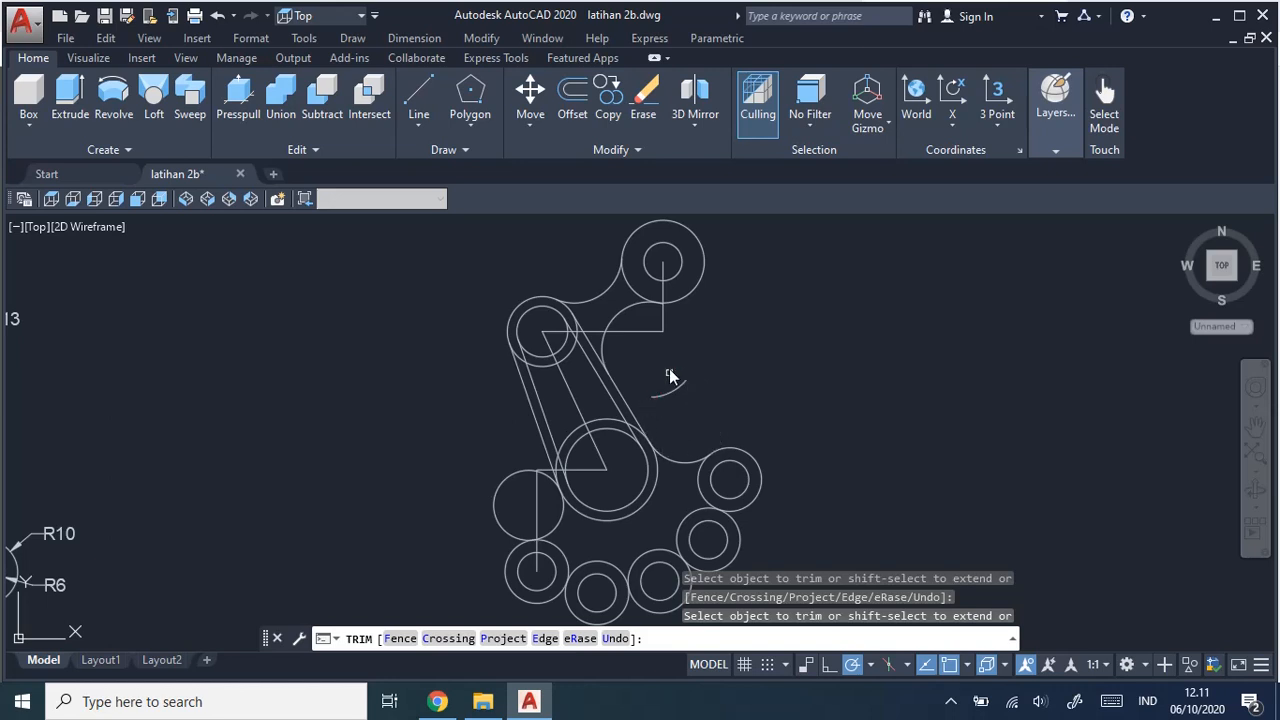
Trim the vertical and horizontal construction lines running between the upper-right eye and the slot's upper centre.
{"action": "left_click", "coordinate": [665, 292]}
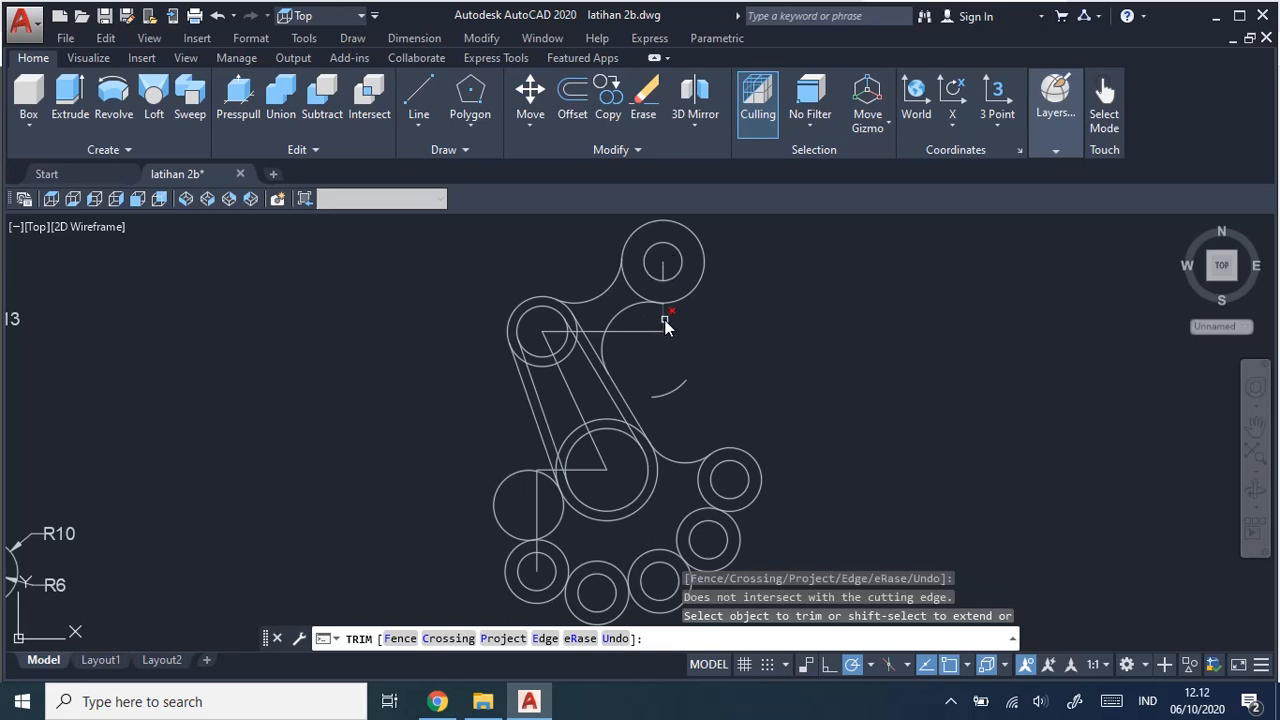
{"action": "left_click", "coordinate": [663, 322]}
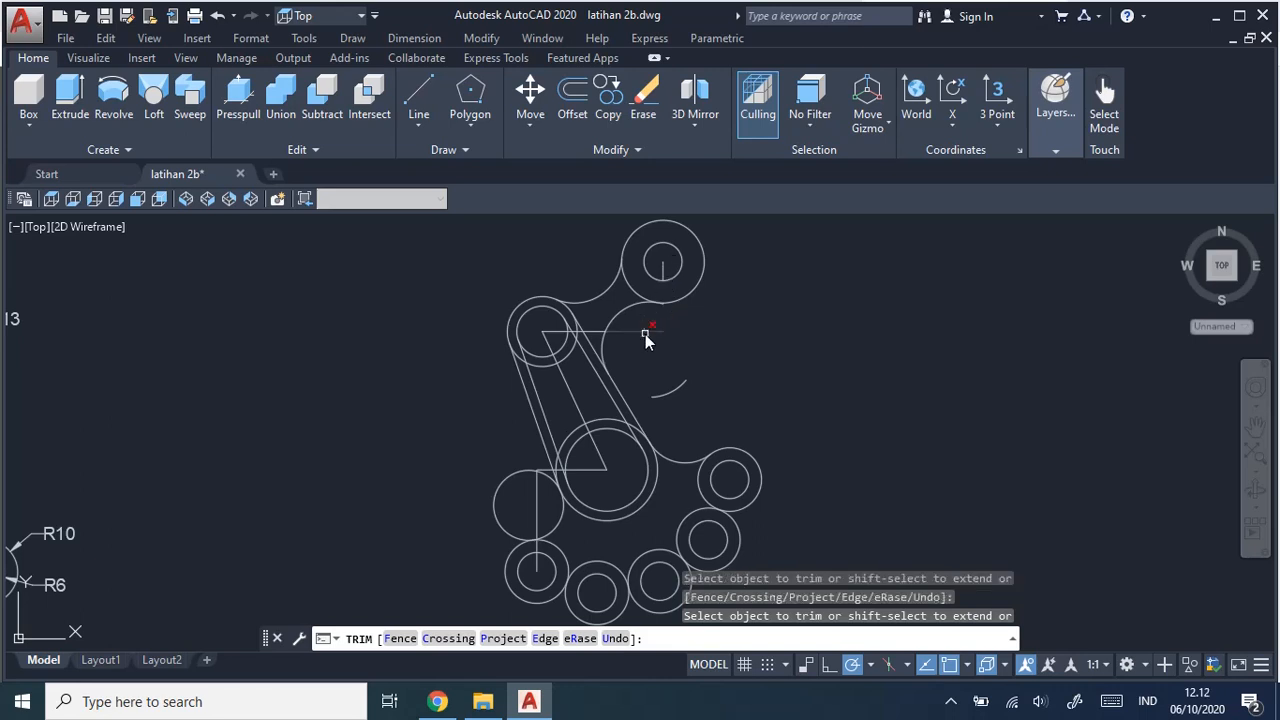
{"action": "scroll", "coordinate": [588, 338], "scroll_direction": "up", "scroll_amount": 4}
{"action": "left_click", "coordinate": [588, 330]}
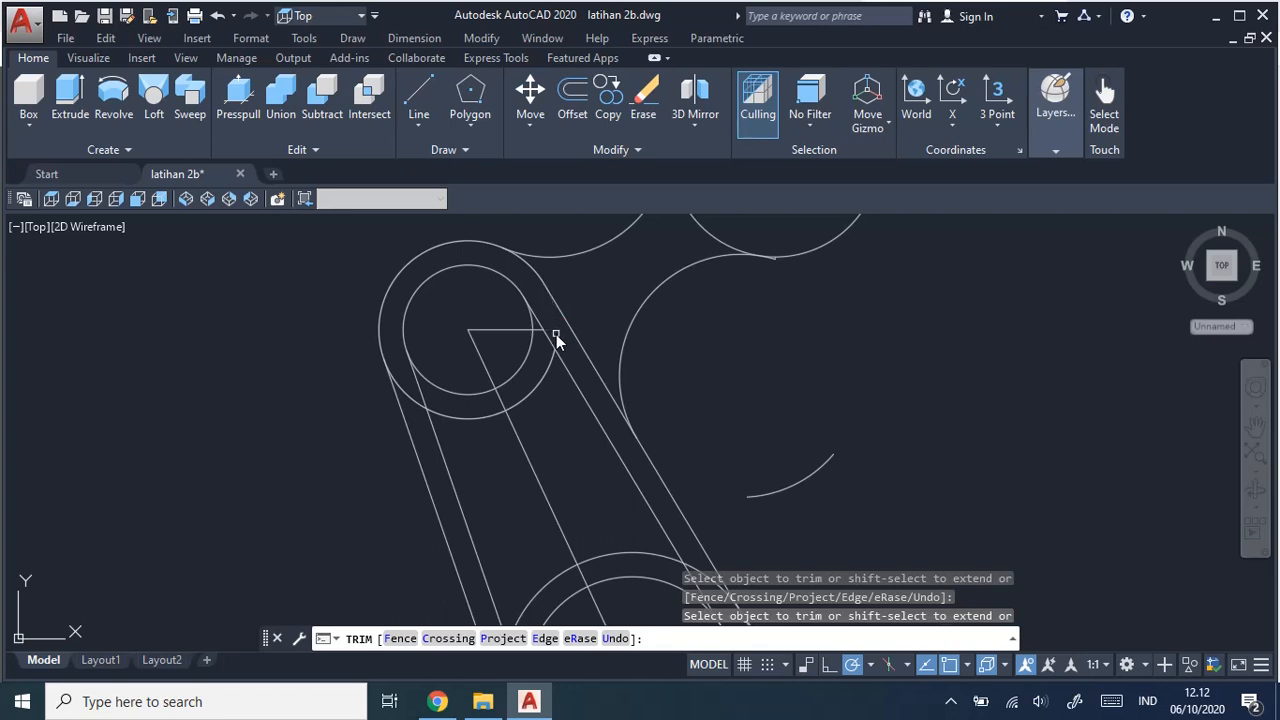
{"action": "scroll", "coordinate": [531, 340], "scroll_direction": "up", "scroll_amount": 2}
{"action": "left_click", "coordinate": [495, 323]}
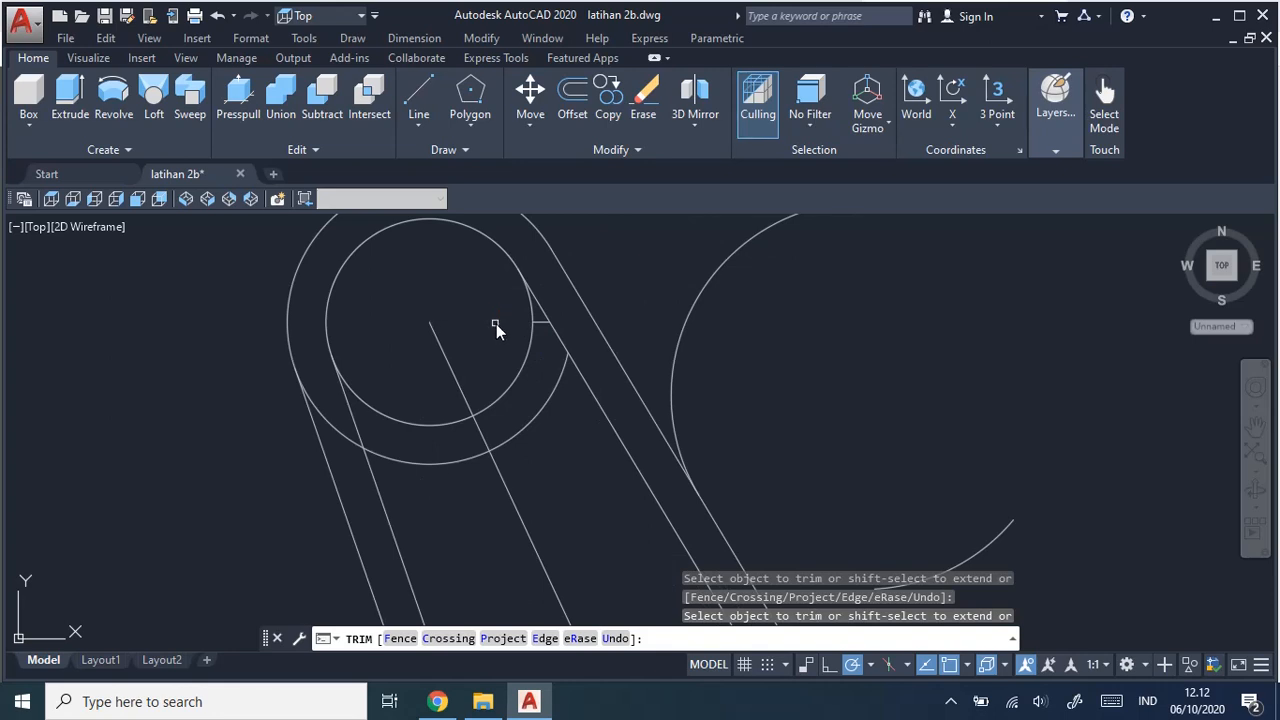
{"action": "left_click", "coordinate": [540, 323]}
{"action": "scroll", "coordinate": [540, 325], "scroll_direction": "up", "scroll_amount": 4}
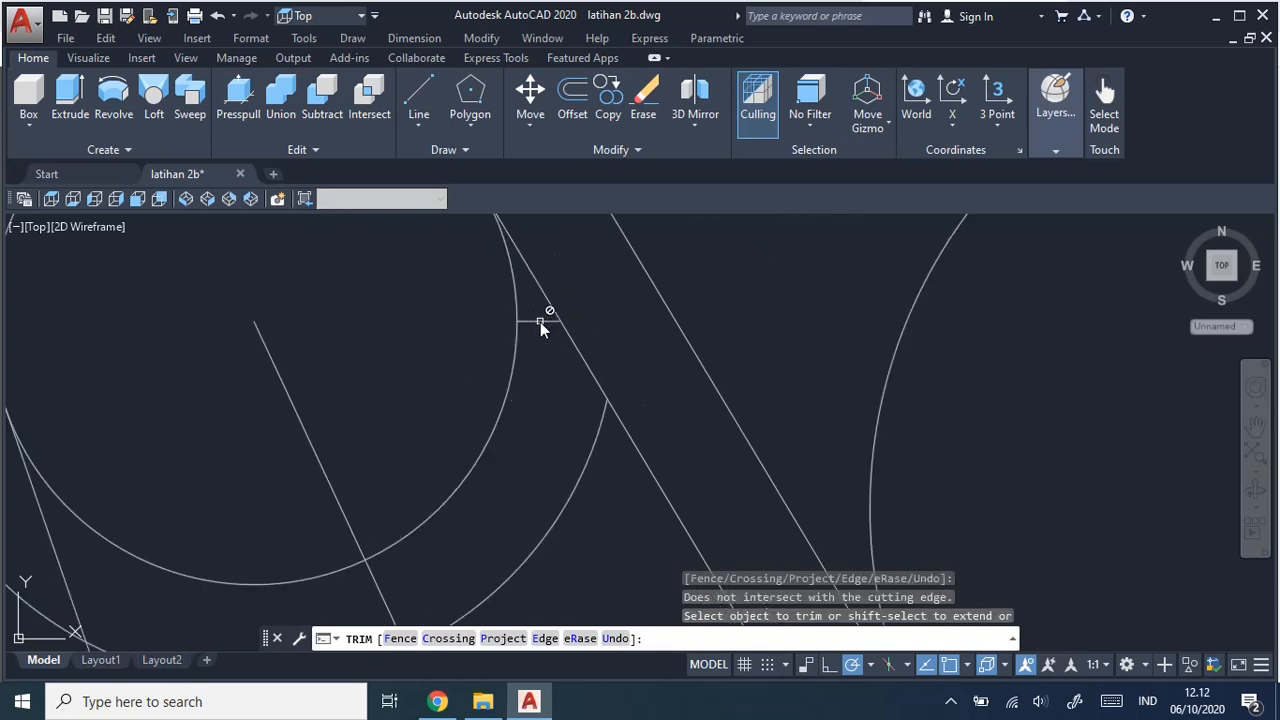
{"action": "scroll", "coordinate": [541, 318], "scroll_direction": "down", "scroll_amount": 4}
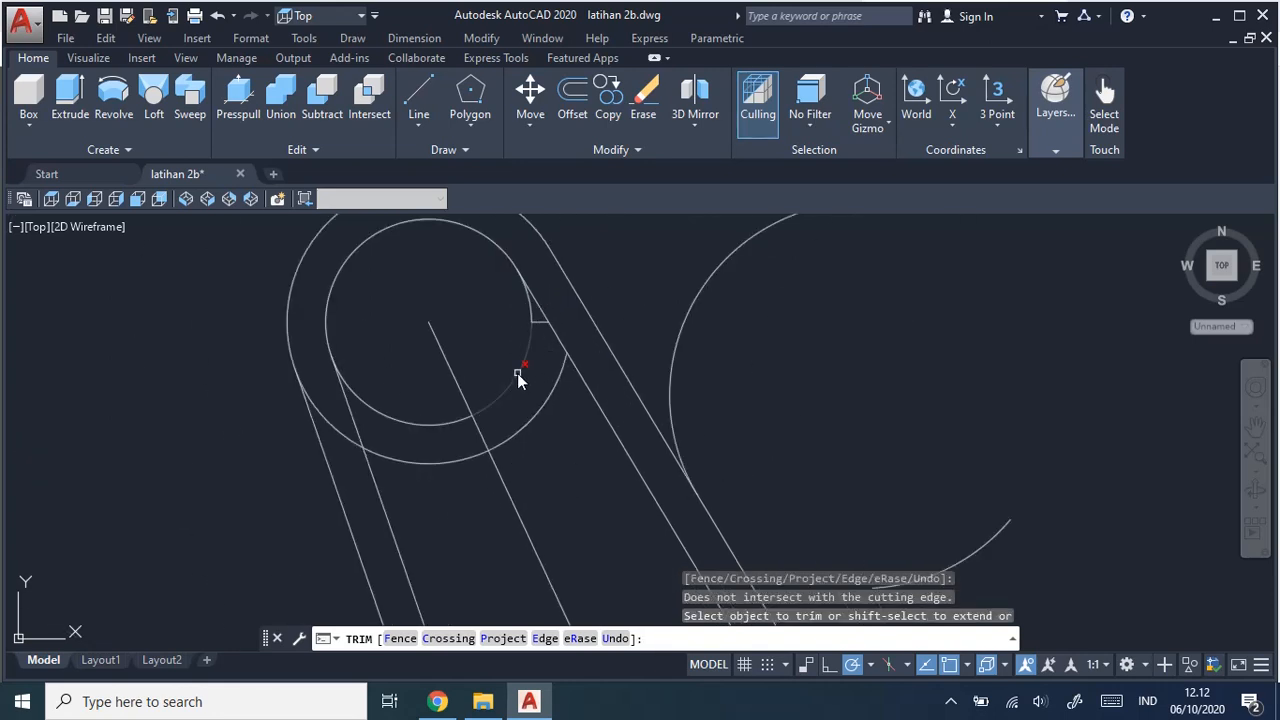
Trim the lower portions of the two concentric circles at the slot's upper end, leaving only the arcs joined to its sides.
{"action": "left_click", "coordinate": [518, 376]}
{"action": "left_click", "coordinate": [530, 314]}
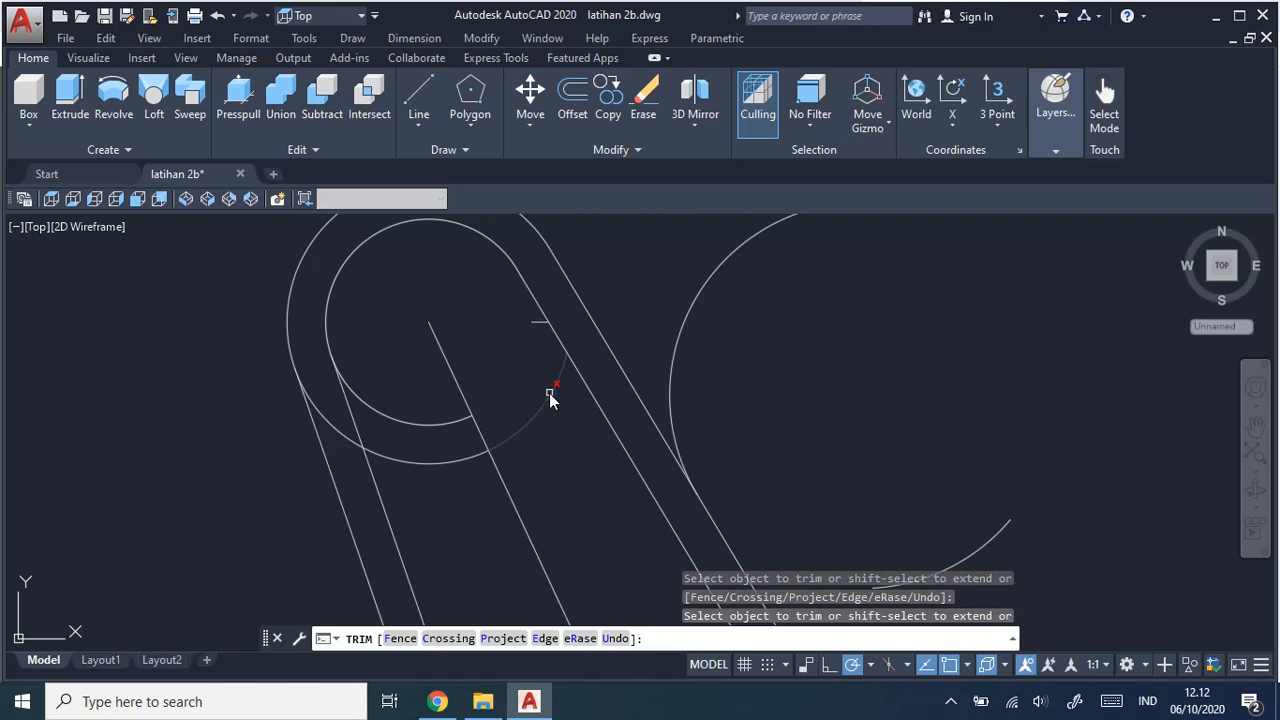
{"action": "left_click", "coordinate": [428, 422]}
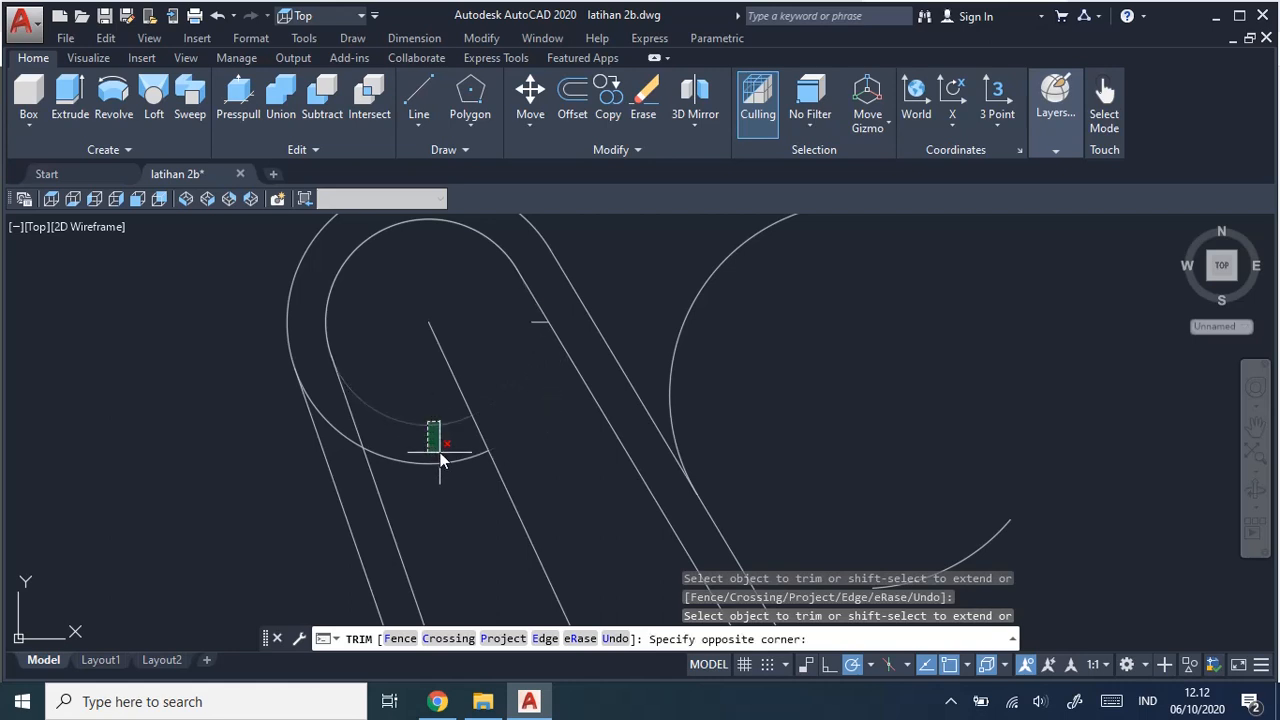
{"action": "key", "text": "Escape"}
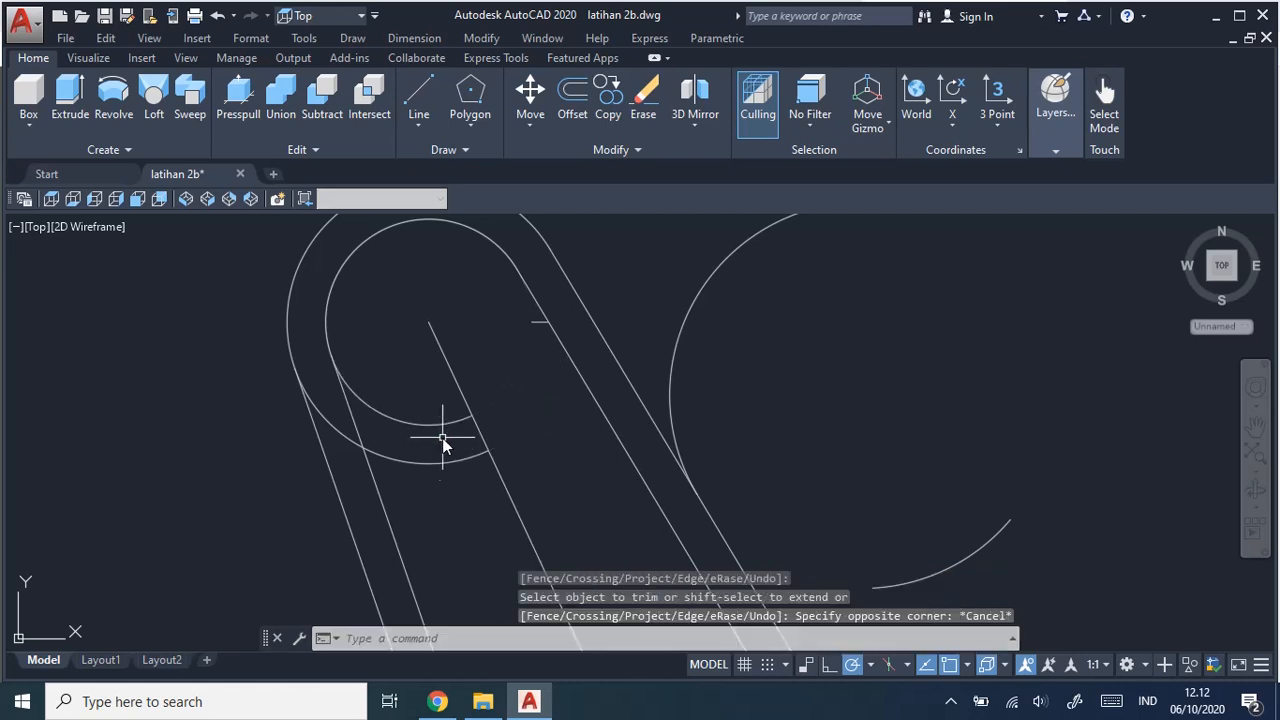
{"action": "key", "text": "space"}
{"action": "key", "text": "Return"}
{"action": "left_click", "coordinate": [430, 430]}
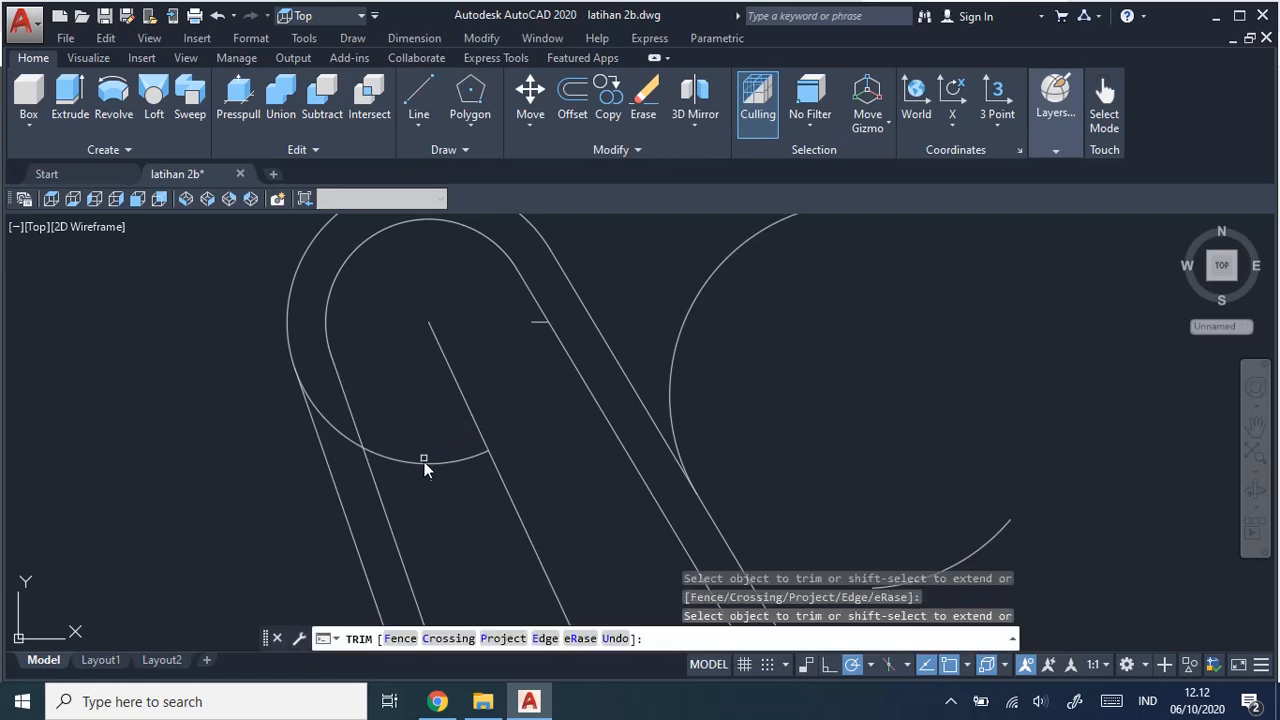
{"action": "left_click", "coordinate": [426, 466]}
{"action": "left_click", "coordinate": [331, 429]}
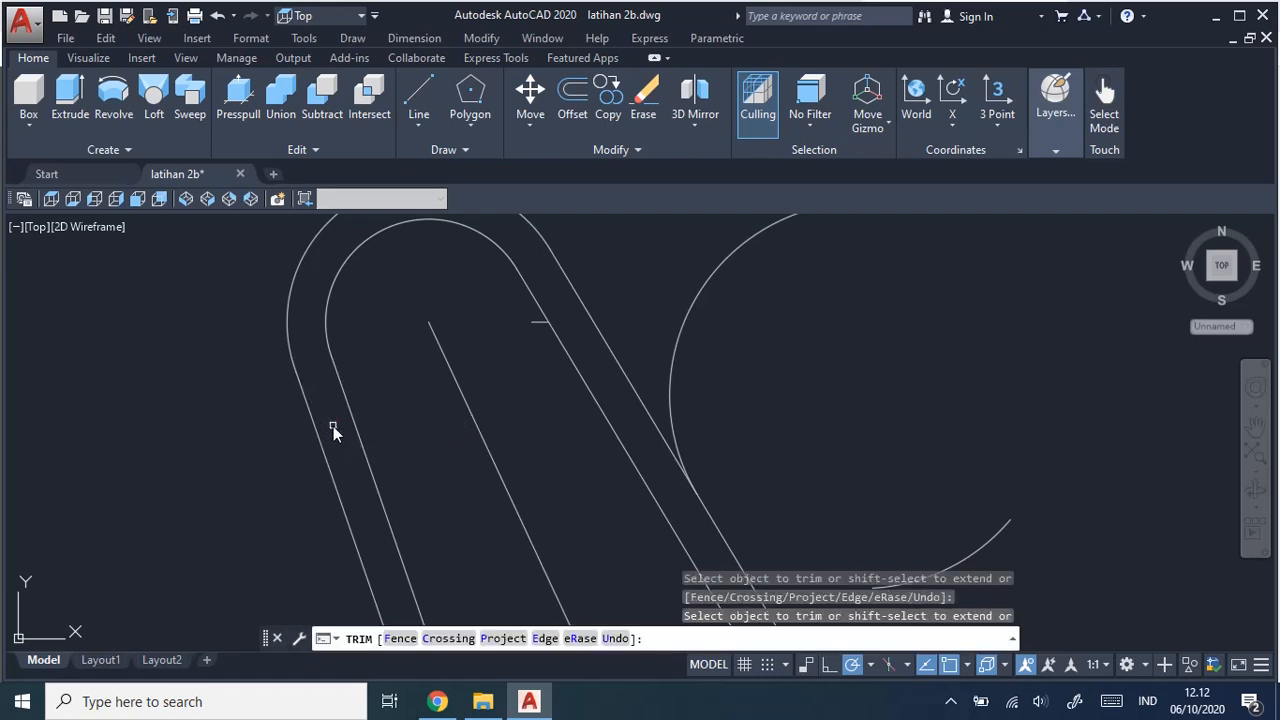
Trim the upper portions of the two concentric circles at the slot's lower end that lie between its side lines.
{"action": "scroll", "coordinate": [491, 420], "scroll_direction": "down", "scroll_amount": 2}
{"action": "middle_click_drag", "start_coordinate": [511, 460], "coordinate": [516, 355]}
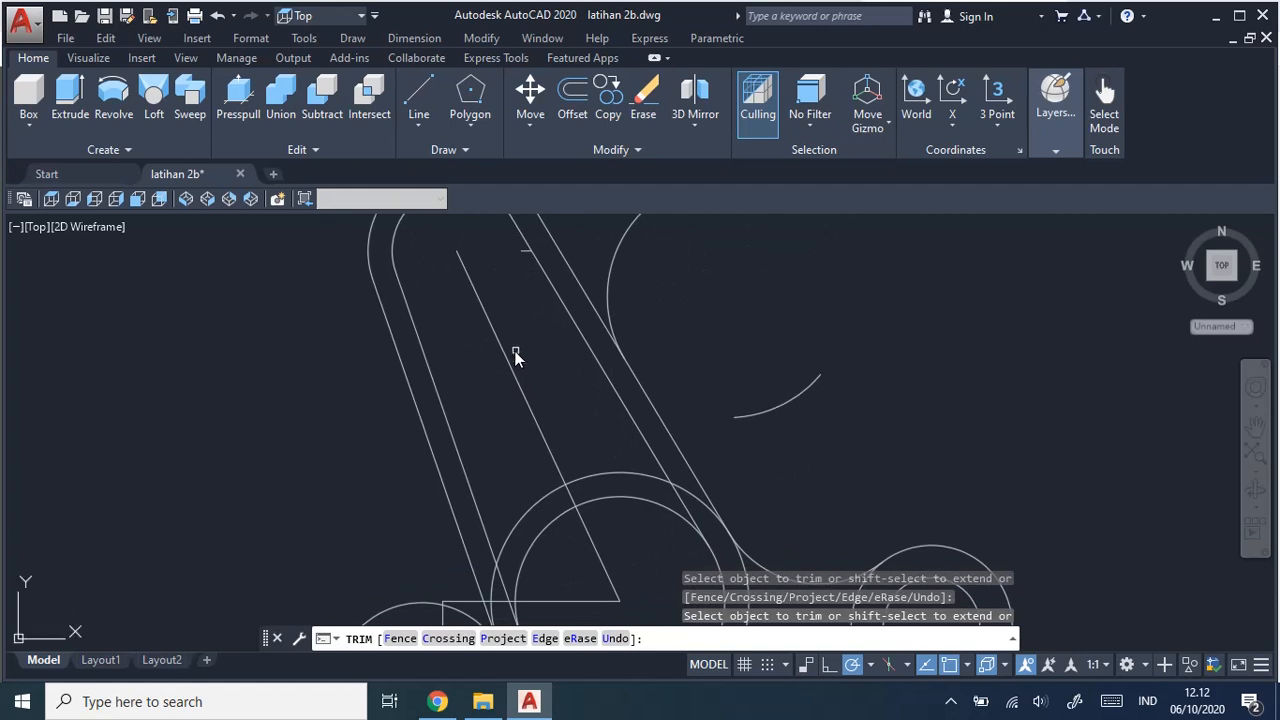
{"action": "middle_click_drag", "start_coordinate": [609, 462], "coordinate": [606, 297]}
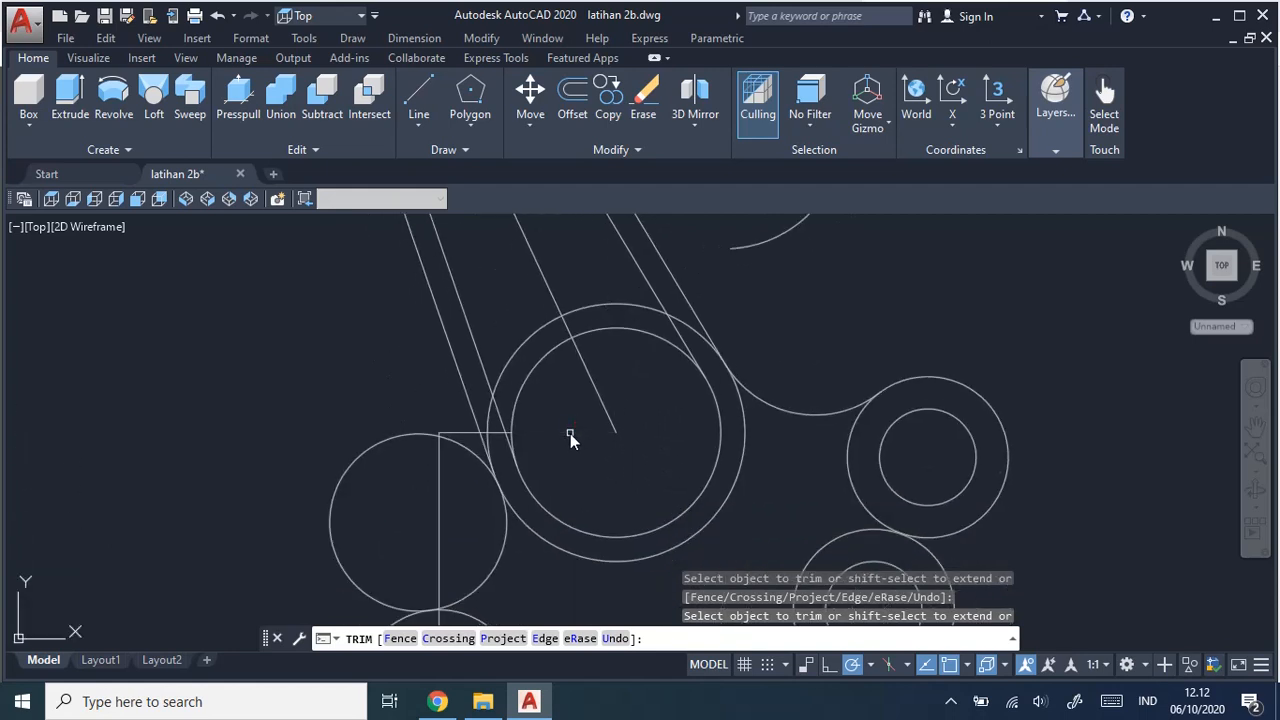
{"action": "left_click", "coordinate": [527, 340]}
{"action": "left_click", "coordinate": [540, 355]}
{"action": "left_click", "coordinate": [601, 306]}
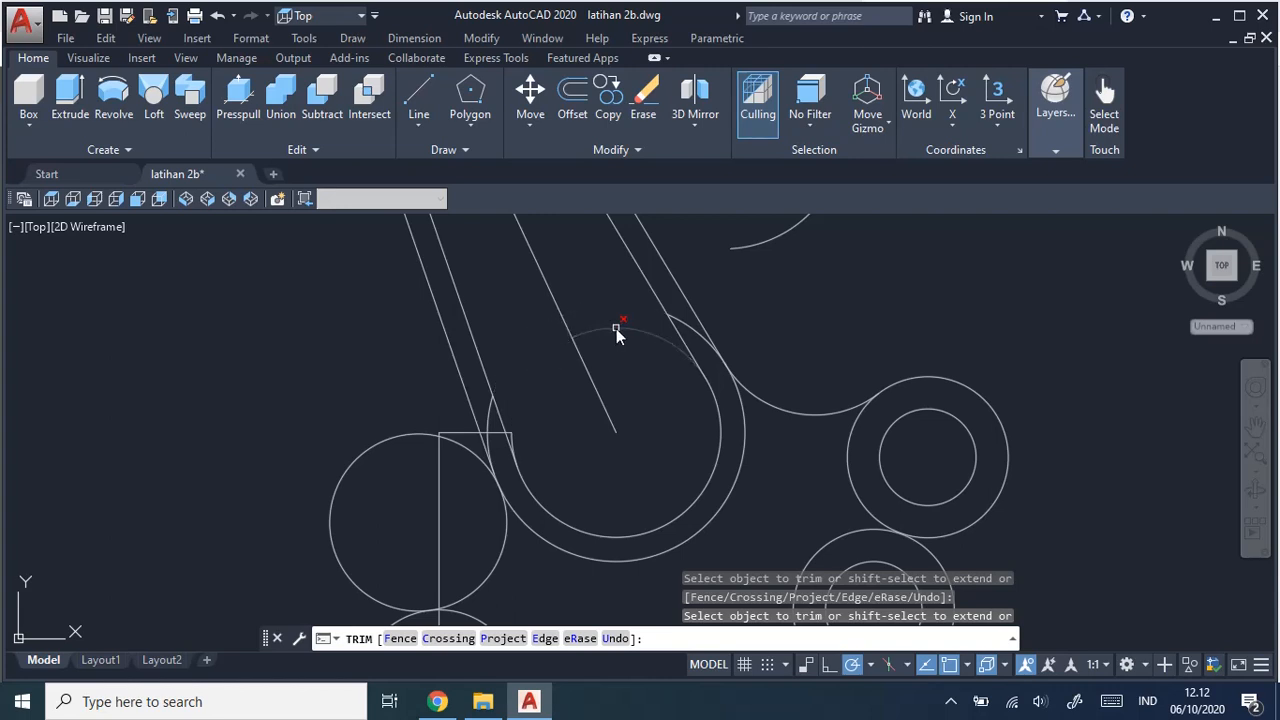
{"action": "left_click", "coordinate": [616, 328]}
Trim the horizontal construction line and the outer circle's leftover arc inside the band on the lower-left side of the slot.
{"action": "scroll", "coordinate": [495, 446], "scroll_direction": "up", "scroll_amount": 6}
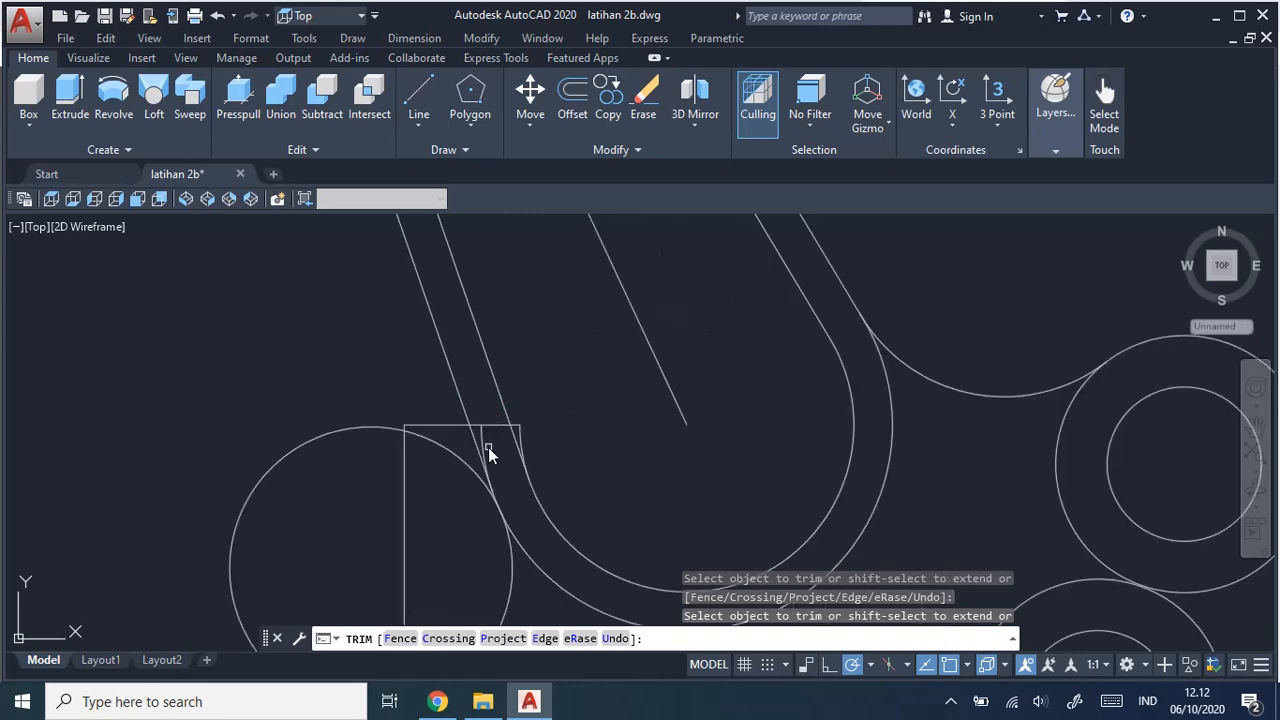
{"action": "left_click", "coordinate": [561, 428]}
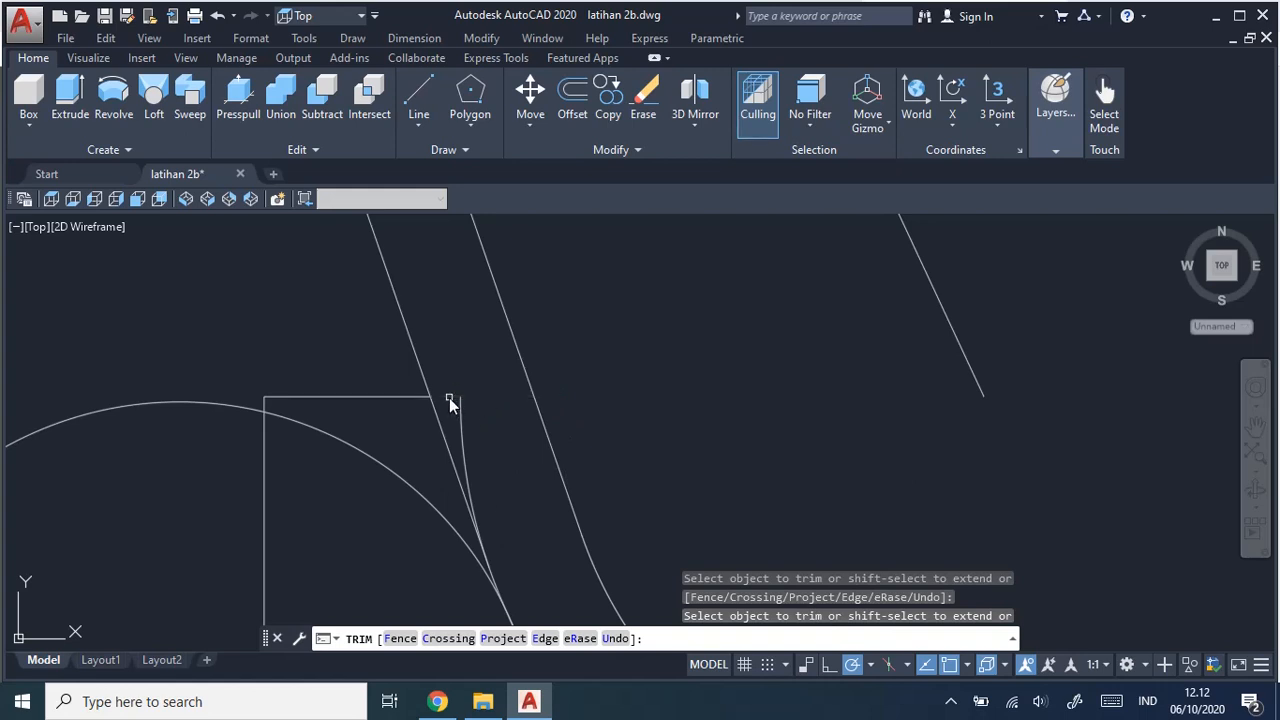
{"action": "left_click", "coordinate": [463, 423]}
{"action": "left_click", "coordinate": [386, 397]}
{"action": "scroll", "coordinate": [466, 427], "scroll_direction": "down", "scroll_amount": 8}
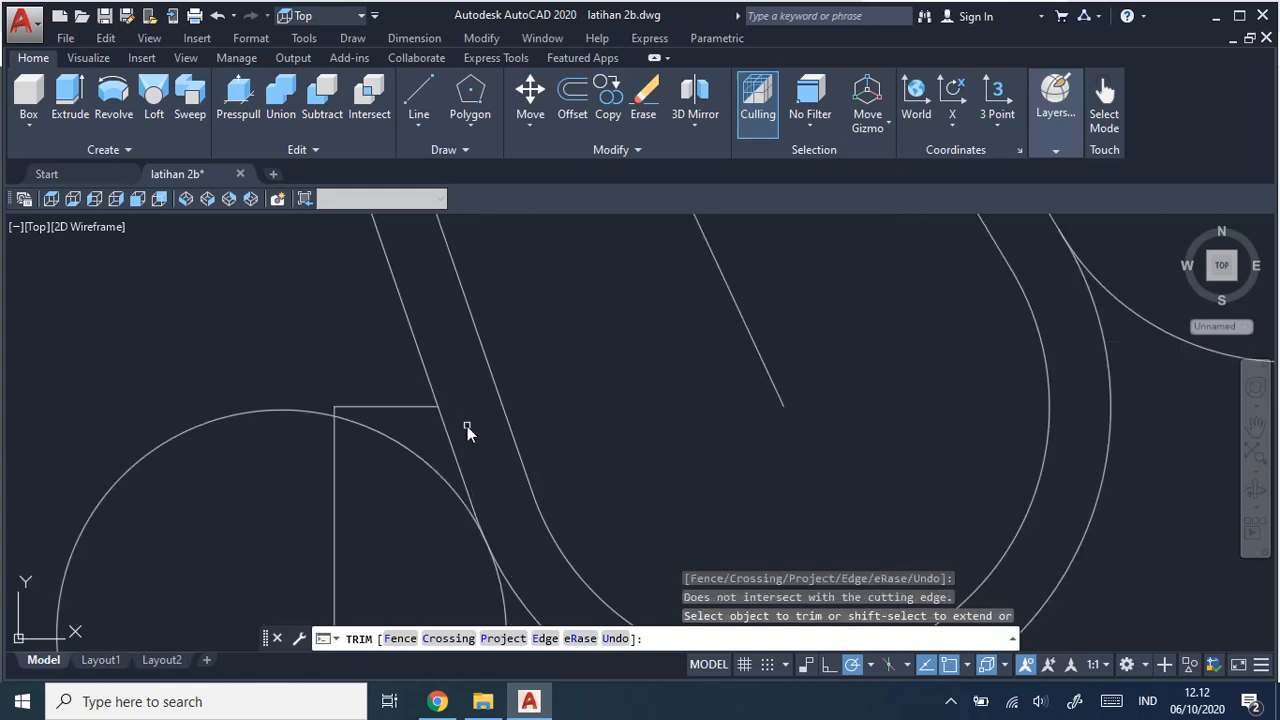
Trim the connecting arc's overshoot where it meets the bottom of the upper-right eye's outer circle.
{"action": "scroll", "coordinate": [669, 430], "scroll_direction": "up", "scroll_amount": 3}
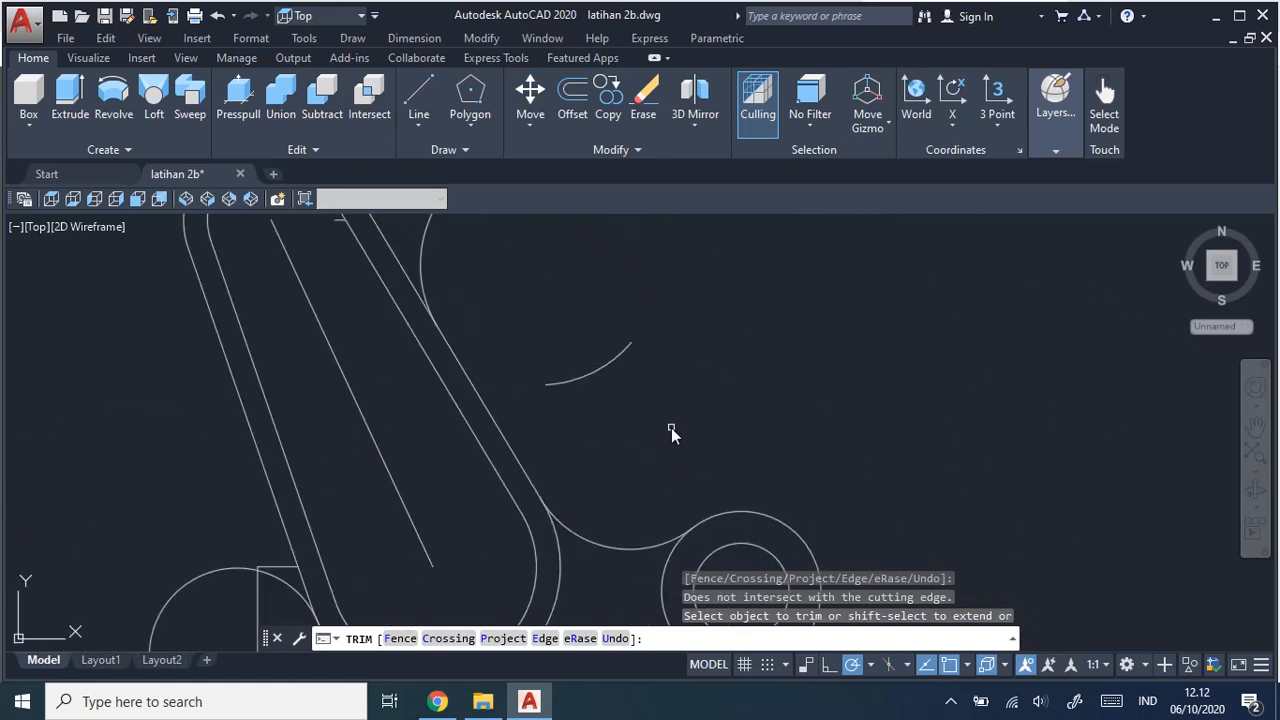
{"action": "scroll", "coordinate": [523, 454], "scroll_direction": "up", "scroll_amount": 3}
{"action": "scroll", "coordinate": [577, 445], "scroll_direction": "up", "scroll_amount": 4}
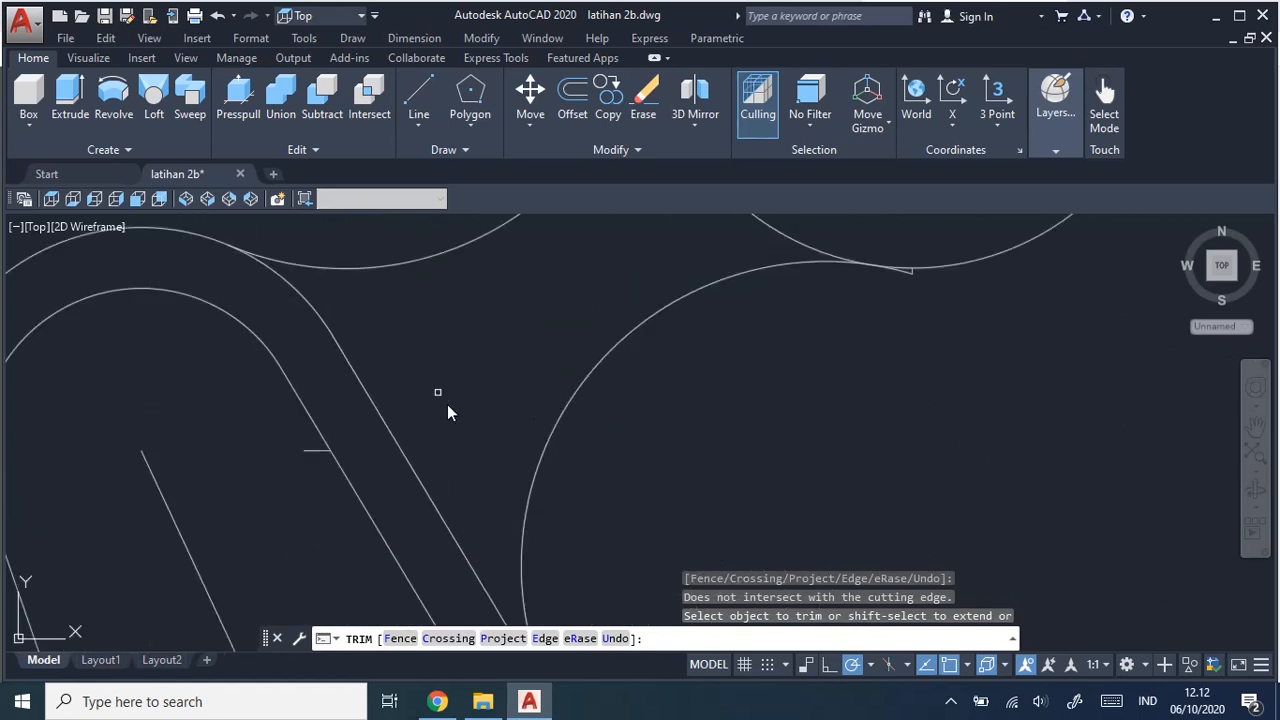
{"action": "middle_click_drag", "start_coordinate": [494, 427], "coordinate": [344, 523]}
{"action": "scroll", "coordinate": [809, 394], "scroll_direction": "up", "scroll_amount": 4}
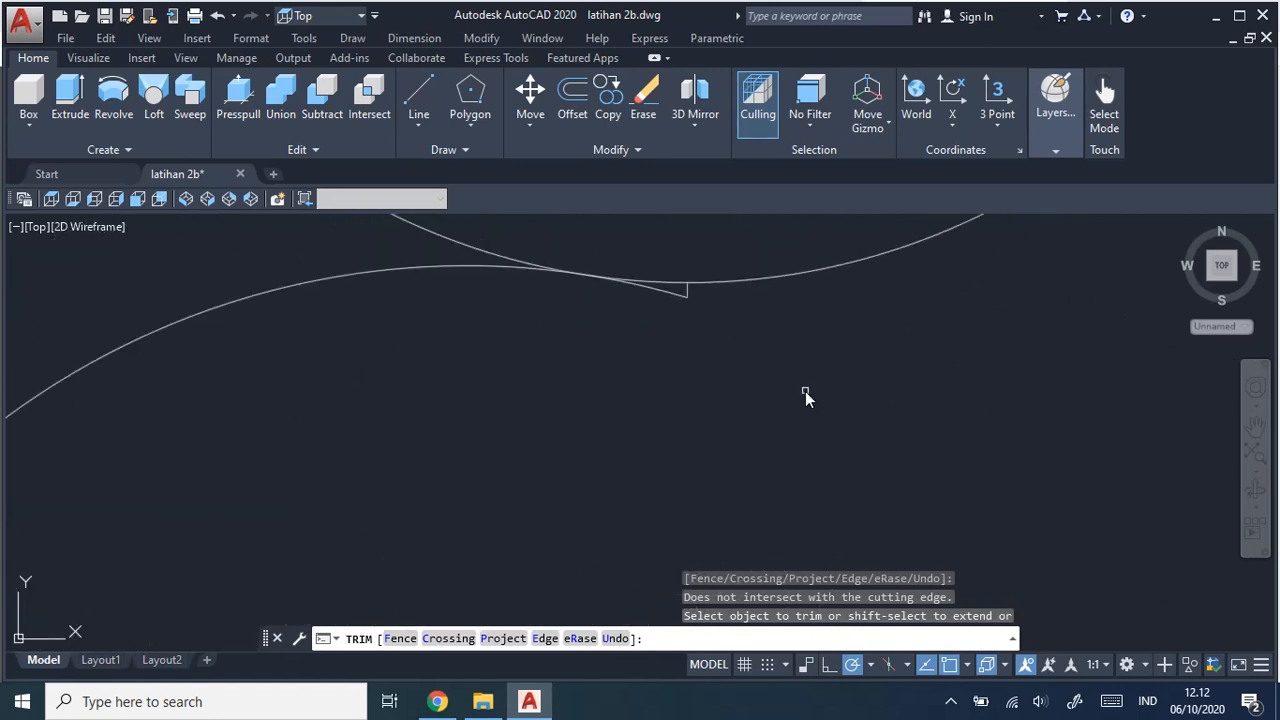
{"action": "left_click", "coordinate": [686, 292]}
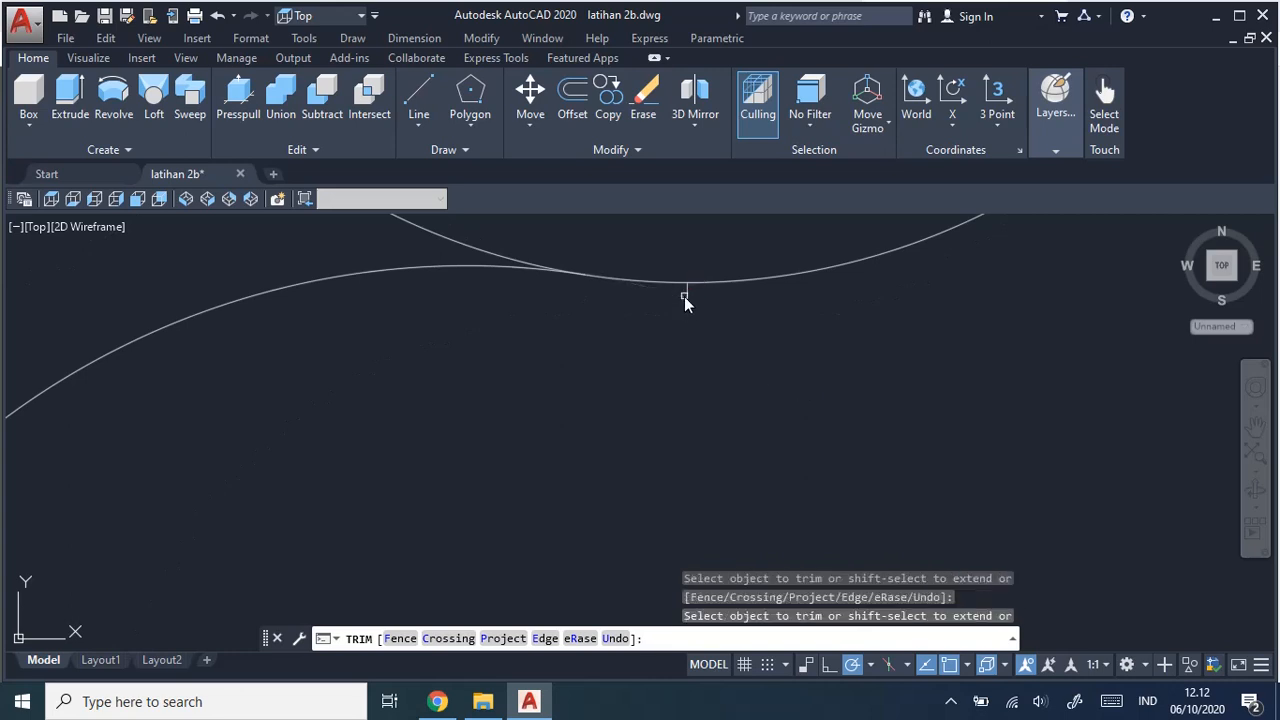
{"action": "left_click", "coordinate": [692, 294]}
{"action": "scroll", "coordinate": [694, 358], "scroll_direction": "down", "scroll_amount": 5}
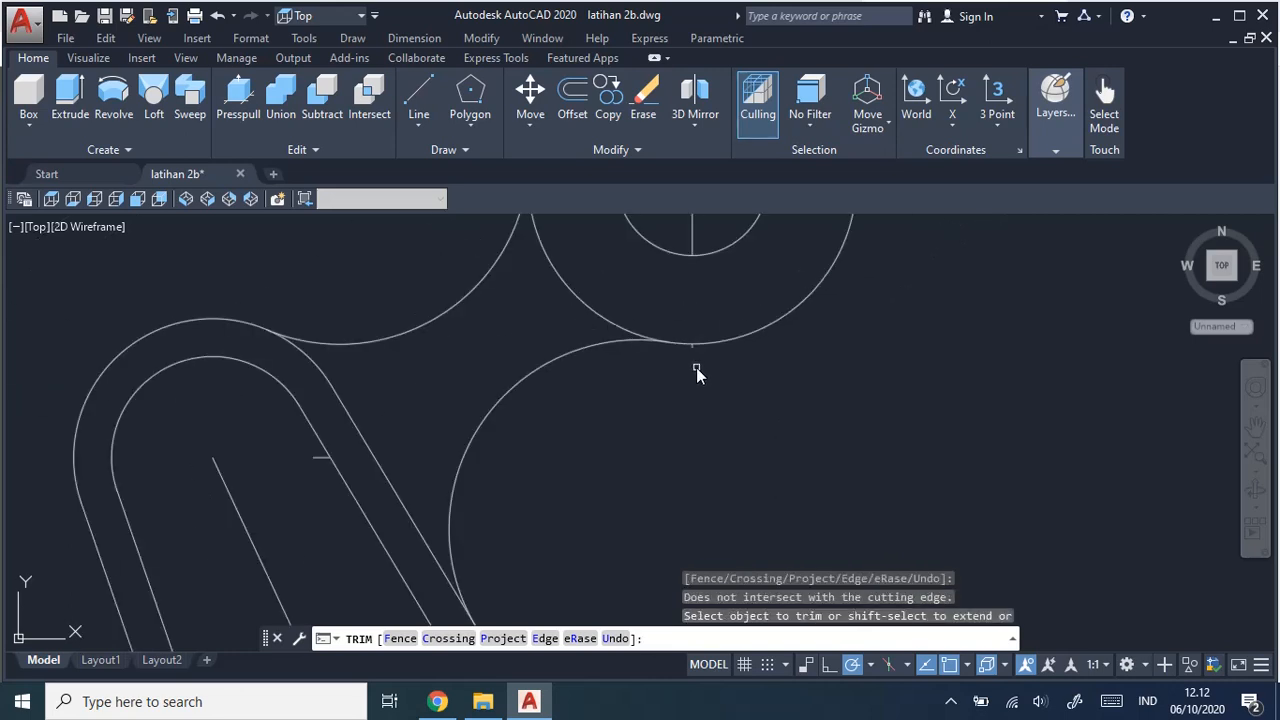
Trim the radius 11 circle down to the arc connecting the slot's lower end with the lower-left eye.
{"action": "scroll", "coordinate": [720, 428], "scroll_direction": "up", "scroll_amount": 2}
{"action": "middle_click_drag", "start_coordinate": [689, 451], "coordinate": [760, 294]}
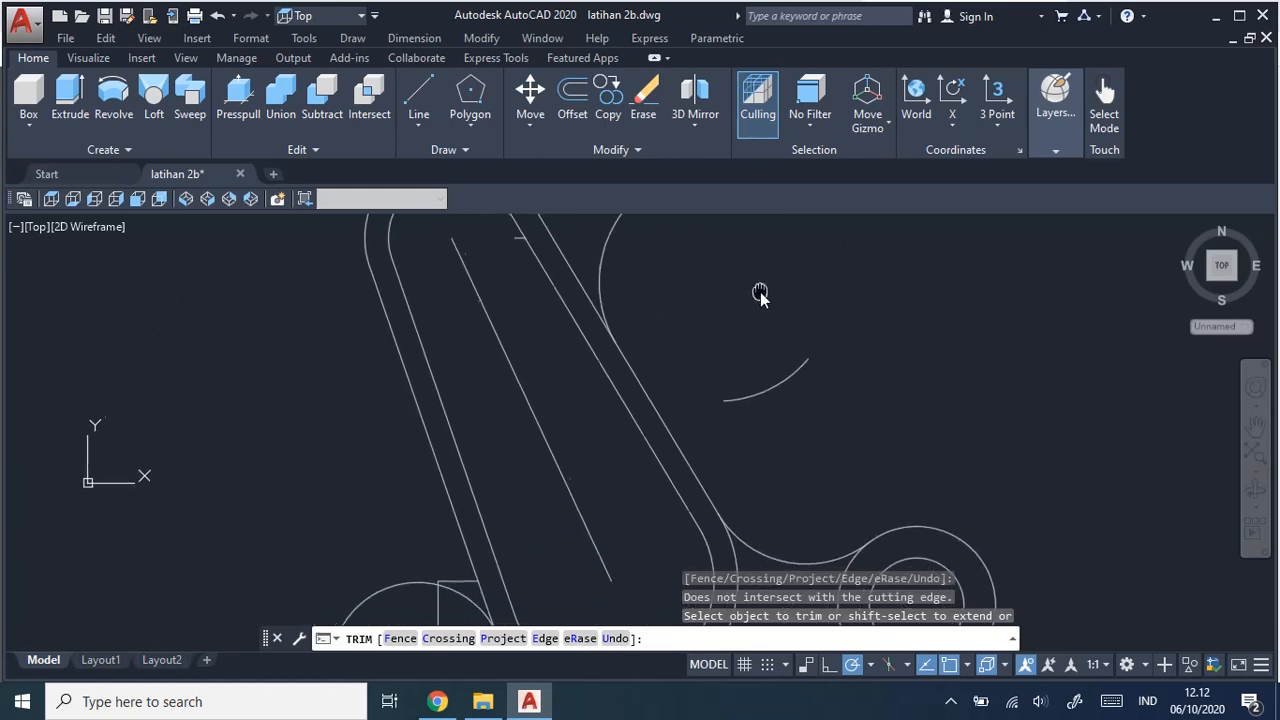
{"action": "middle_click_drag", "start_coordinate": [632, 486], "coordinate": [786, 214]}
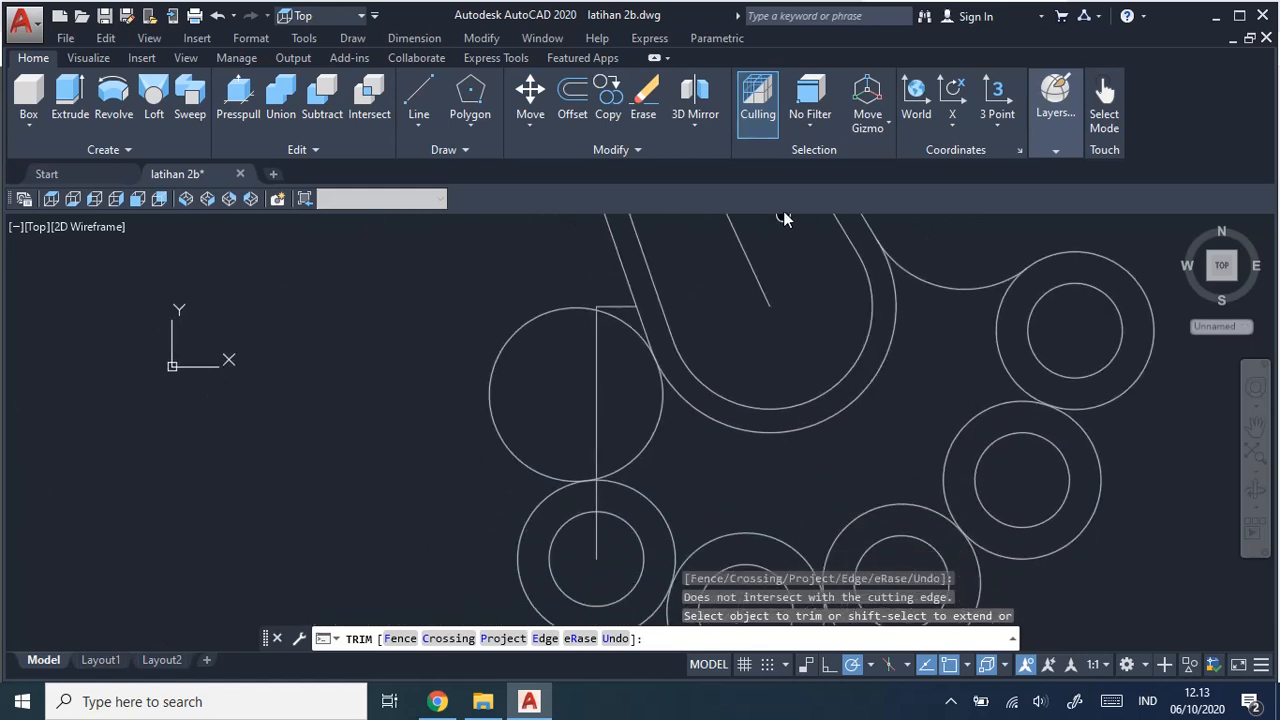
{"action": "left_click", "coordinate": [533, 327]}
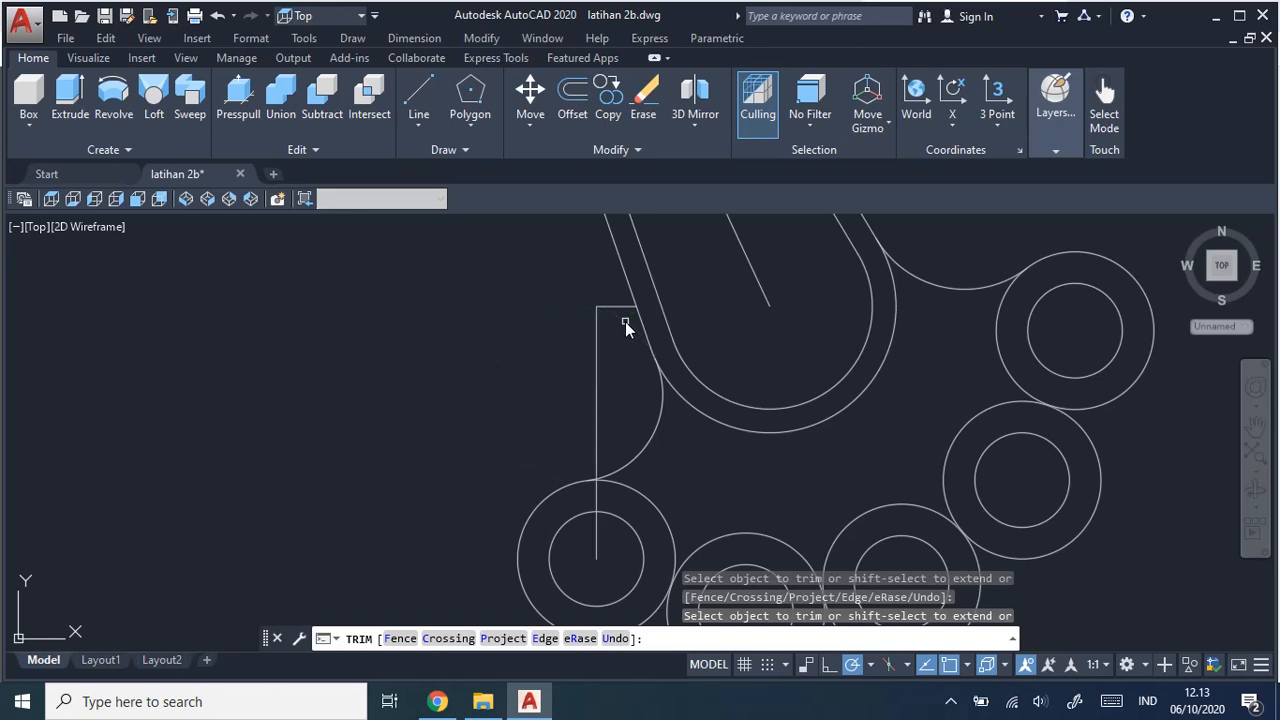
Trim the vertical construction line above the lower-left eye and between that eye's two circles, and end trimming.
{"action": "left_click", "coordinate": [620, 312]}
{"action": "left_click", "coordinate": [597, 360]}
{"action": "left_click", "coordinate": [730, 568]}
{"action": "middle_click_drag", "start_coordinate": [728, 566], "coordinate": [592, 480]}
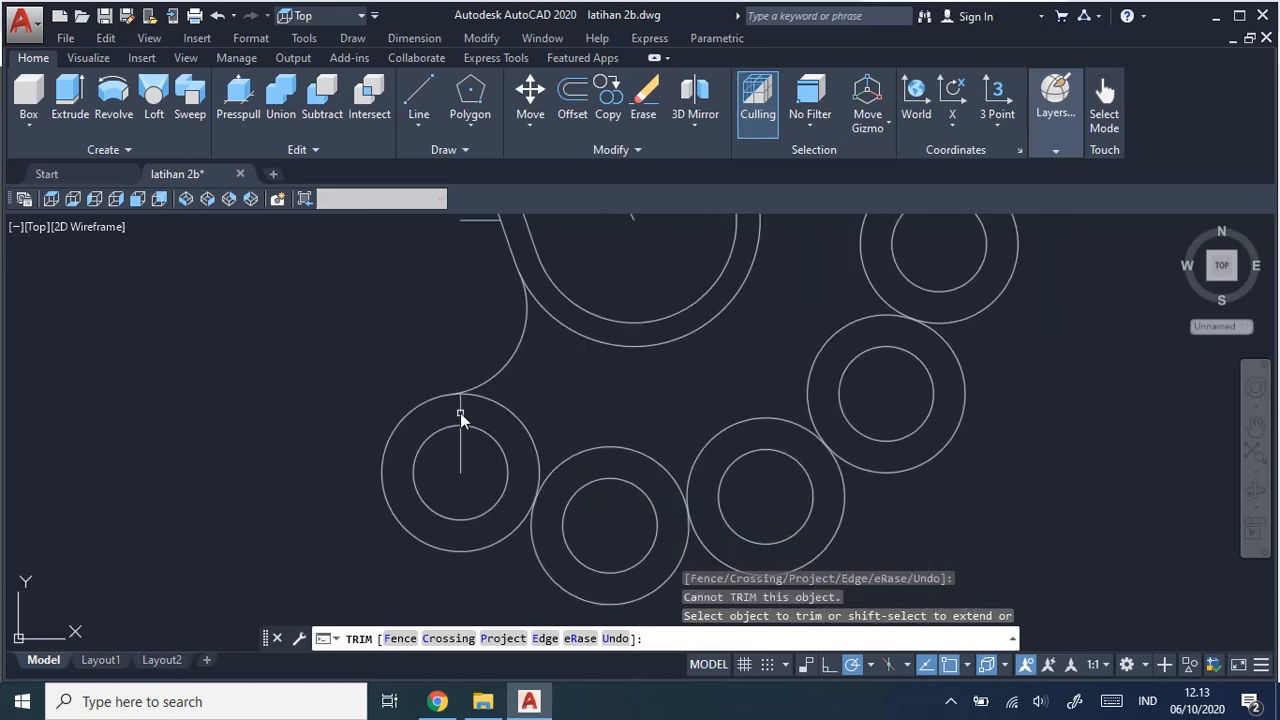
{"action": "left_click", "coordinate": [462, 411]}
{"action": "left_click", "coordinate": [462, 456]}
{"action": "middle_click_drag", "start_coordinate": [957, 409], "coordinate": [855, 612]}
{"action": "scroll", "coordinate": [855, 612], "scroll_direction": "down", "scroll_amount": 1}
{"action": "scroll", "coordinate": [846, 429], "scroll_direction": "down", "scroll_amount": 2}
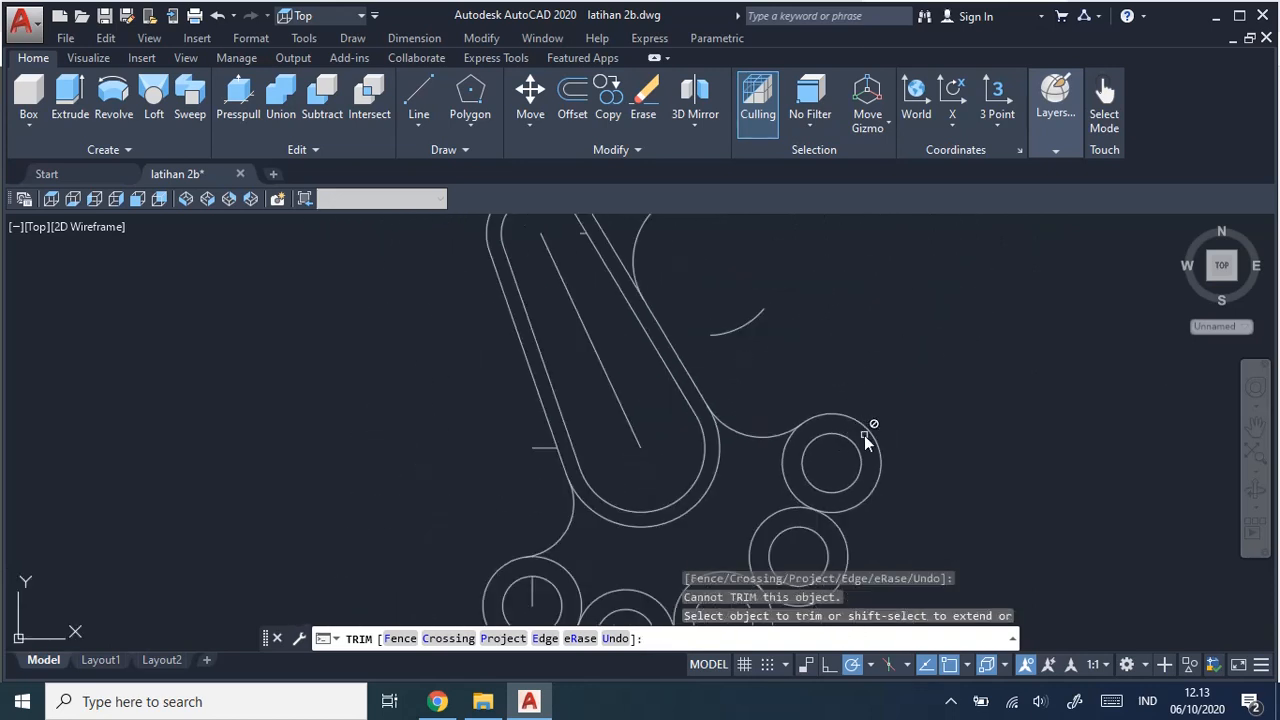
{"action": "scroll", "coordinate": [877, 418], "scroll_direction": "down", "scroll_amount": 1}
{"action": "middle_click_drag", "start_coordinate": [915, 397], "coordinate": [860, 426]}
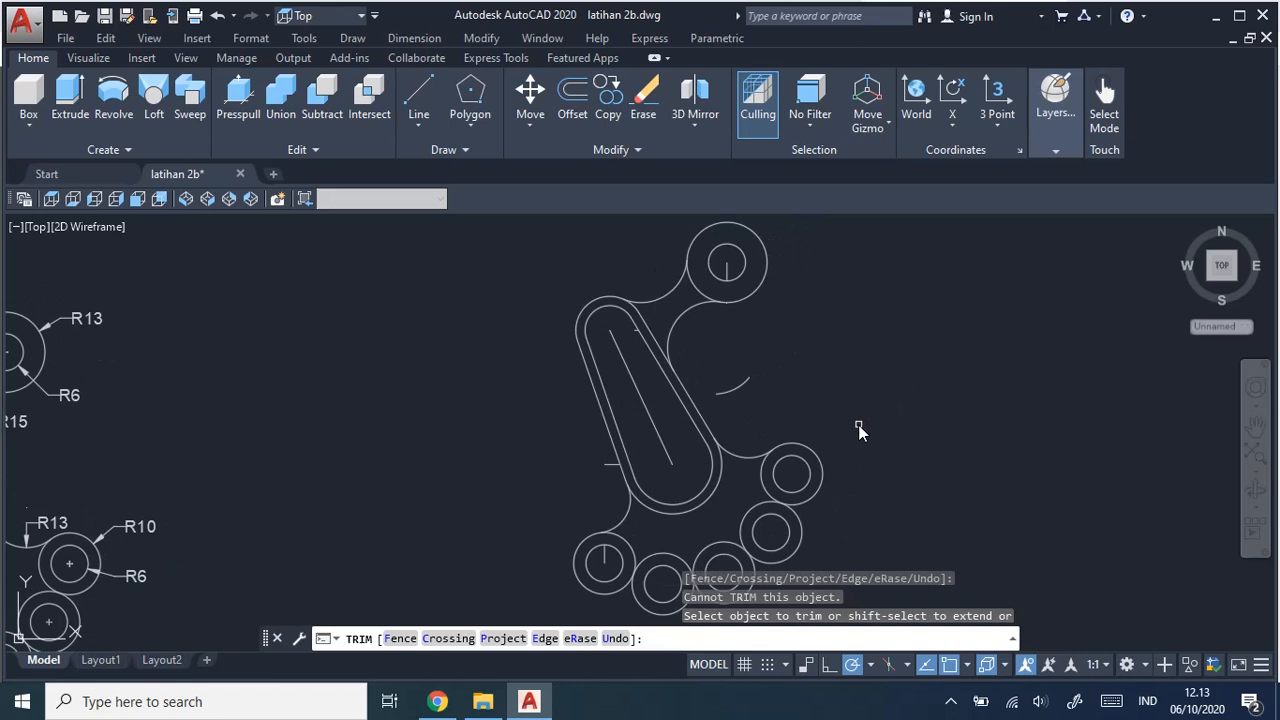
{"action": "key", "text": "Escape"}
Erase the leftover construction-line pieces at the slot, the upper-right eye and the lower-left eye, together with the stray arc beside the slot.
{"action": "scroll", "coordinate": [760, 288], "scroll_direction": "up", "scroll_amount": 5}
{"action": "middle_click_drag", "start_coordinate": [760, 288], "coordinate": [800, 418]}
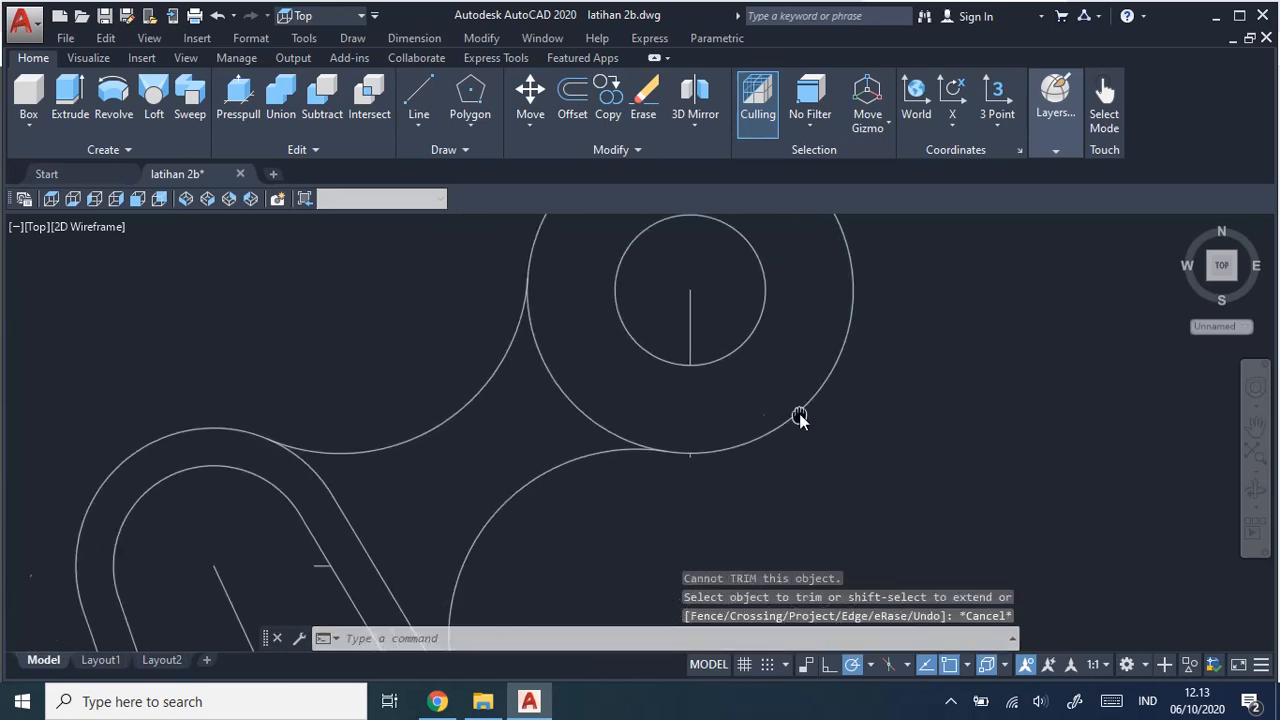
{"action": "left_click", "coordinate": [690, 328]}
{"action": "scroll", "coordinate": [692, 440], "scroll_direction": "up", "scroll_amount": 3}
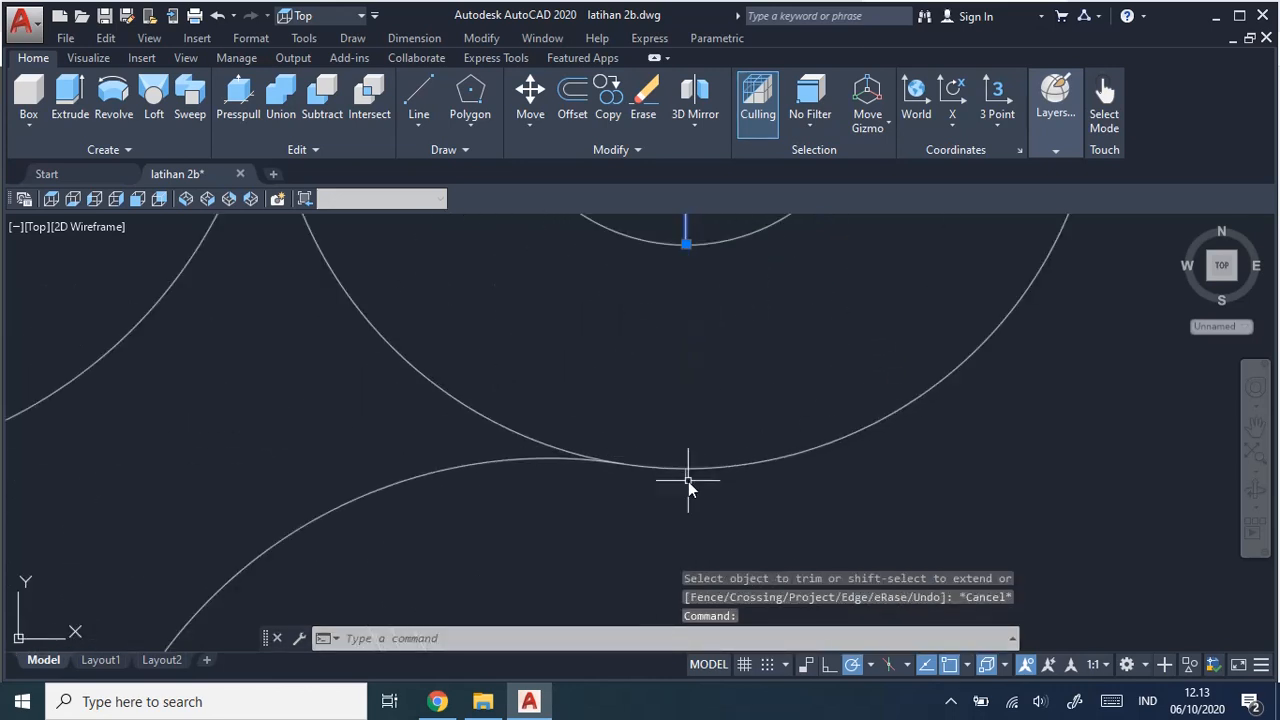
{"action": "left_click", "coordinate": [686, 475]}
{"action": "middle_click_drag", "start_coordinate": [540, 504], "coordinate": [1072, 275]}
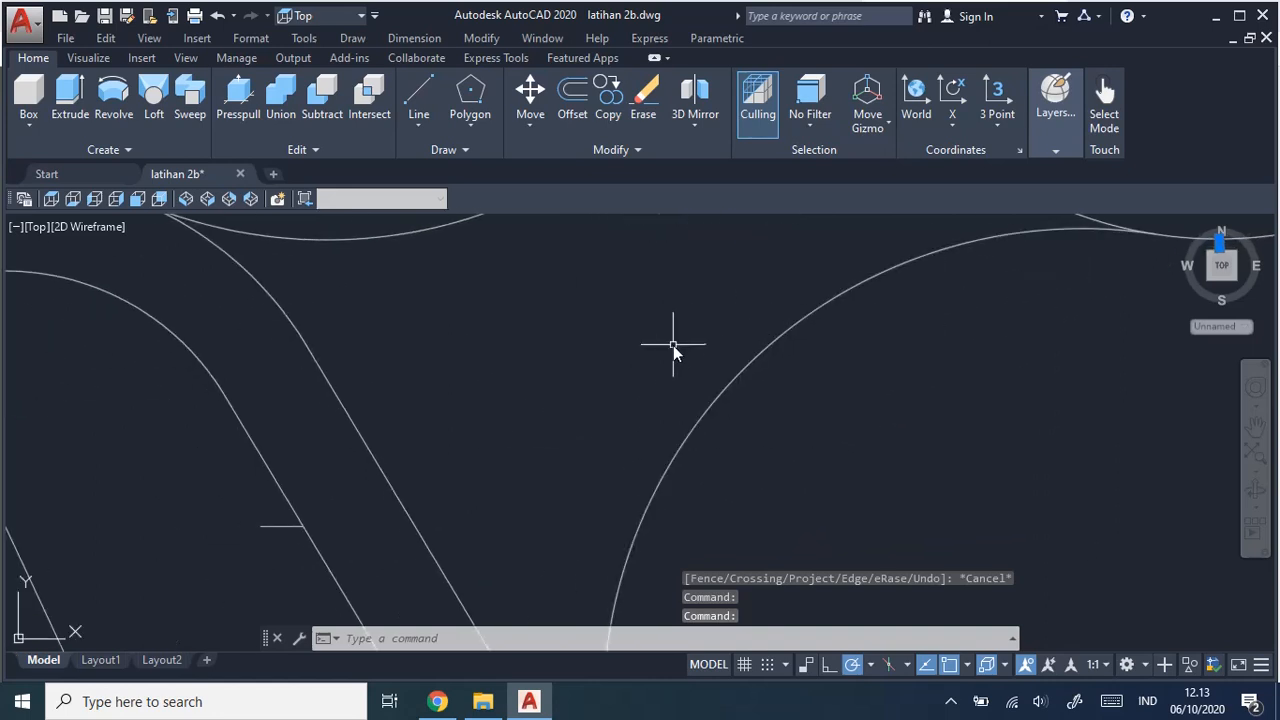
{"action": "scroll", "coordinate": [640, 430], "scroll_direction": "down", "scroll_amount": 3}
{"action": "left_click", "coordinate": [417, 458]}
{"action": "scroll", "coordinate": [633, 497], "scroll_direction": "down", "scroll_amount": 6}
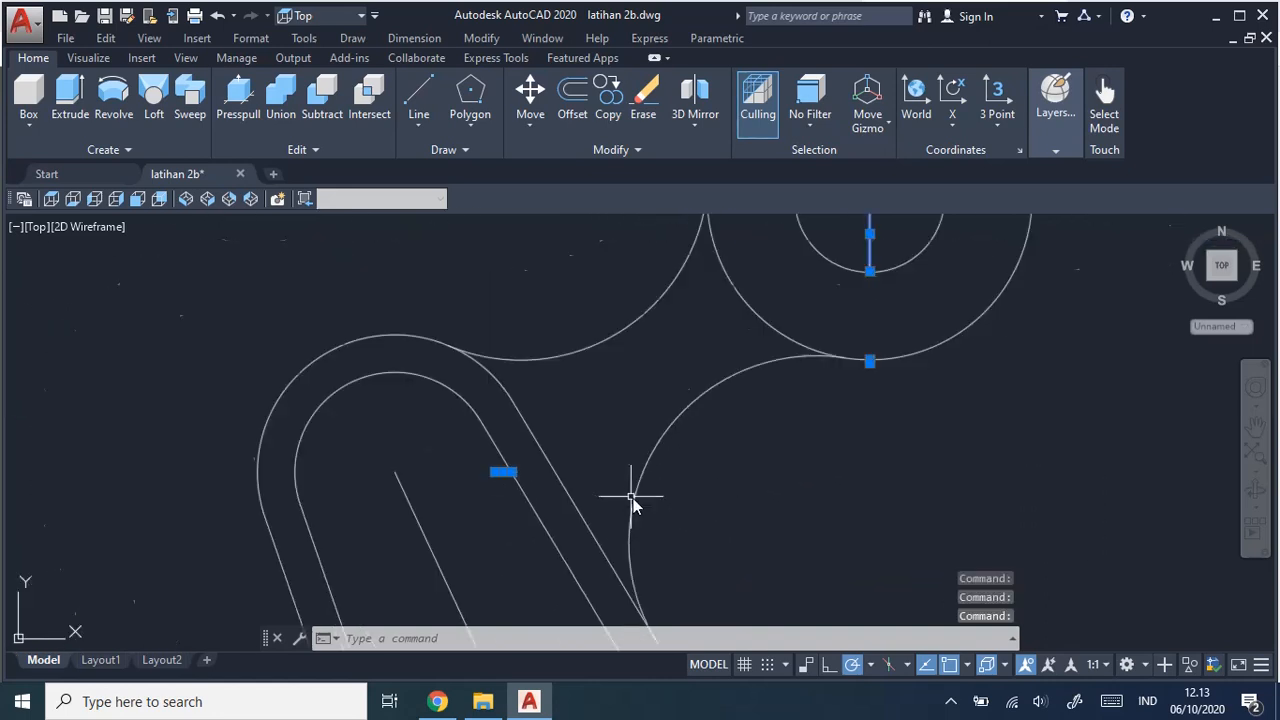
{"action": "middle_click_drag", "start_coordinate": [773, 536], "coordinate": [813, 216]}
{"action": "left_click", "coordinate": [787, 264]}
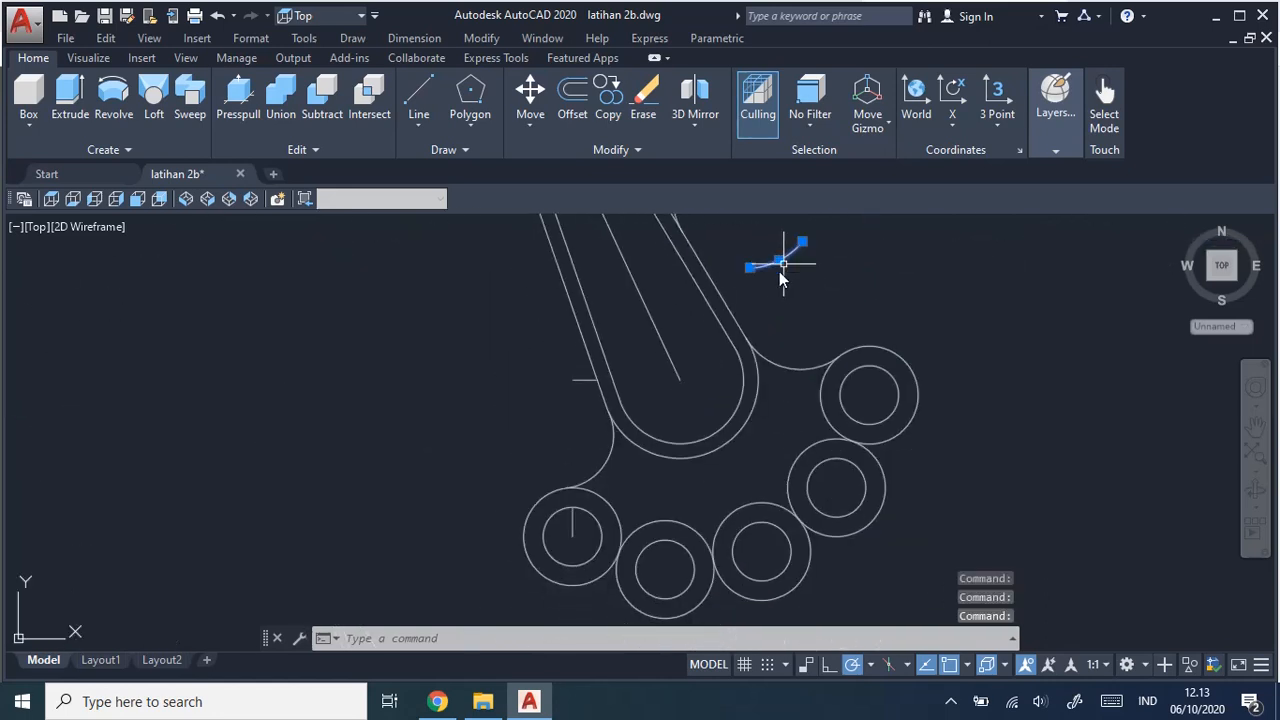
{"action": "left_click", "coordinate": [574, 527]}
{"action": "key", "text": "Delete"}
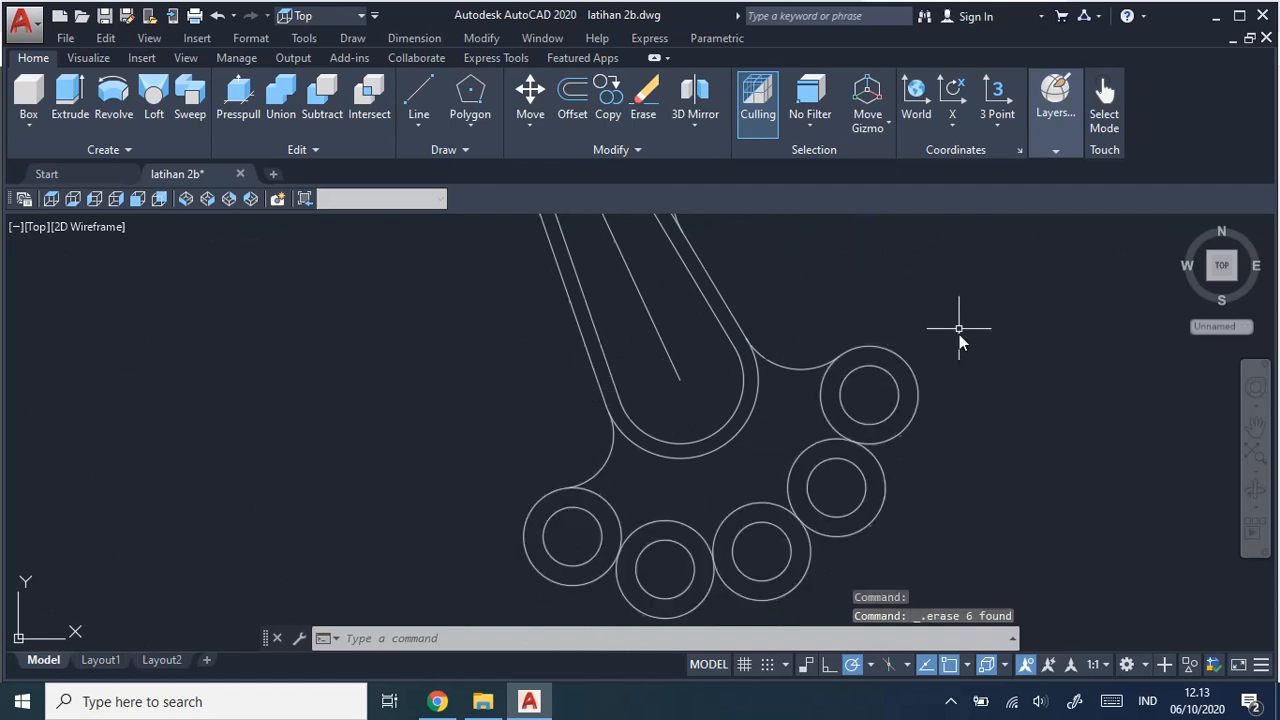
{"action": "scroll", "coordinate": [903, 434], "scroll_direction": "down", "scroll_amount": 4}
{"action": "middle_click_drag", "start_coordinate": [903, 386], "coordinate": [834, 390]}
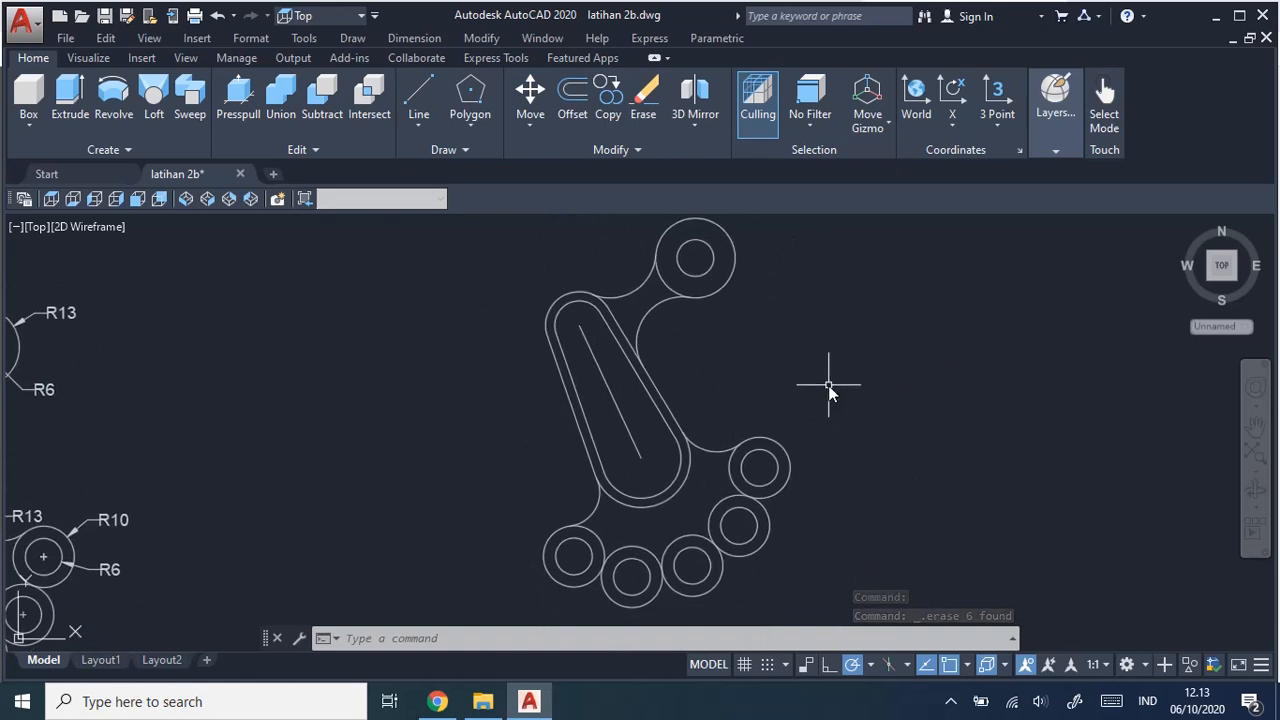
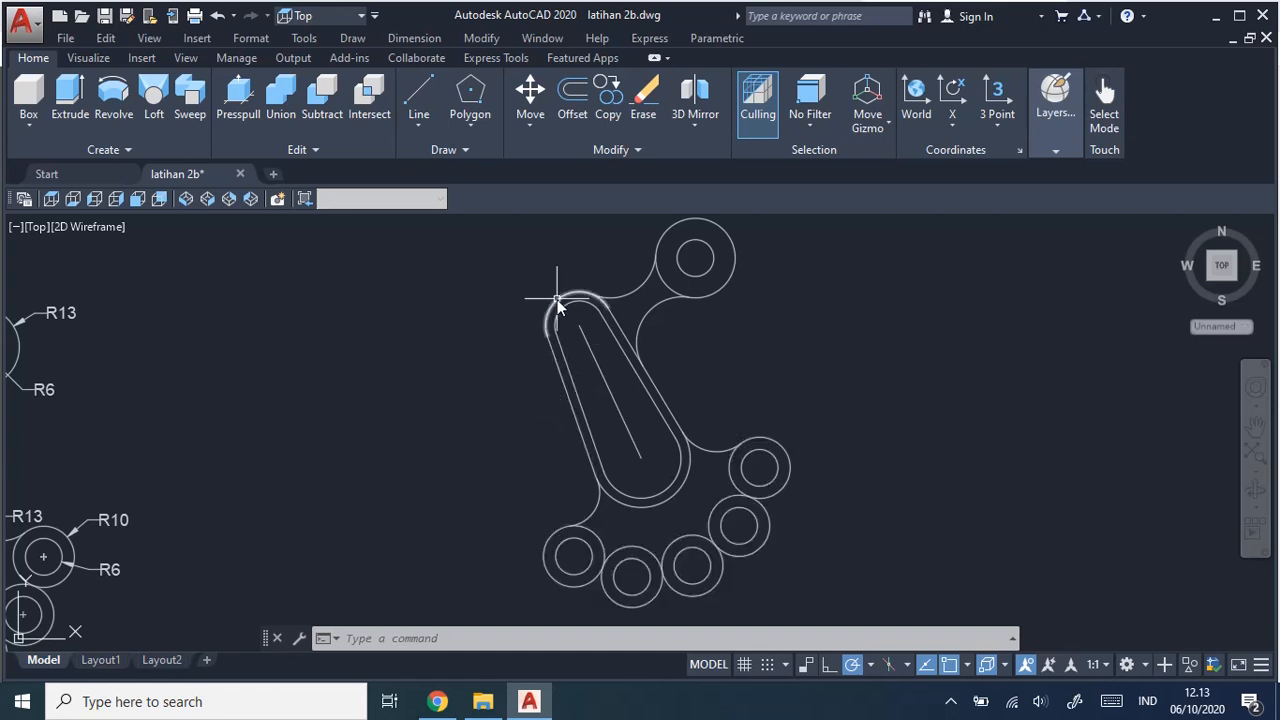
{"action": "left_click", "coordinate": [481, 38]}
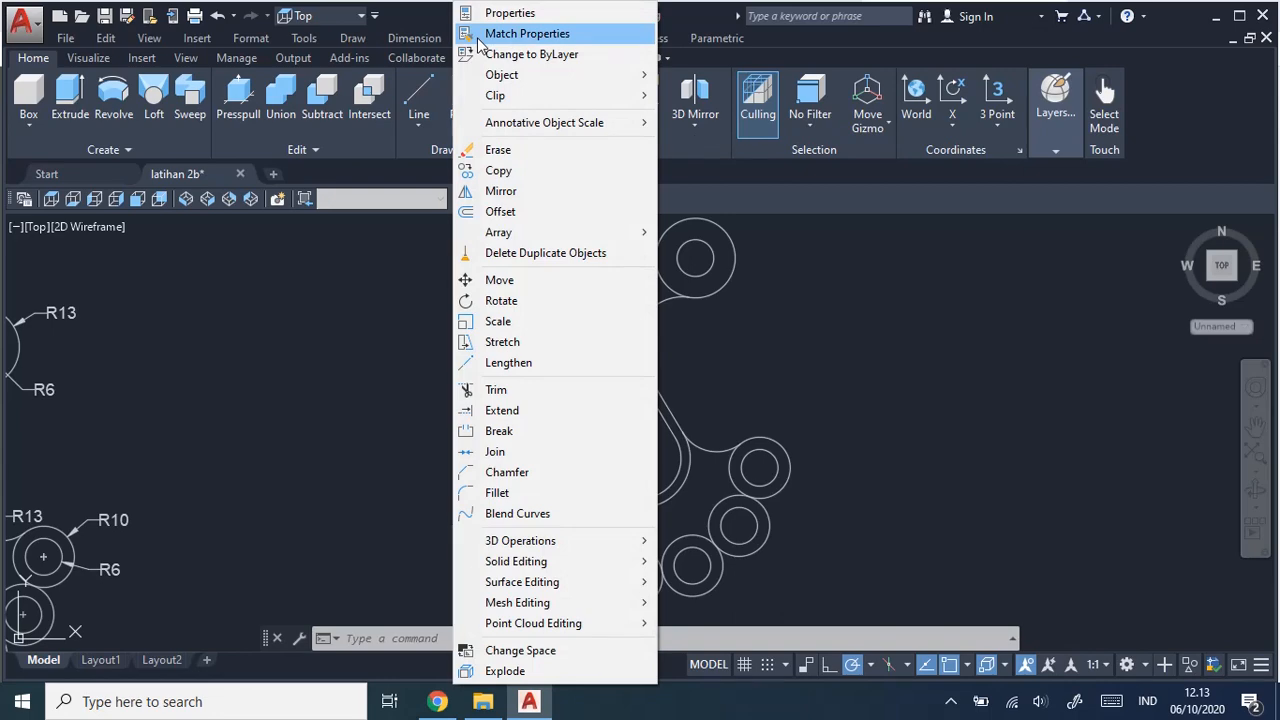
{"action": "mouse_move", "coordinate": [413, 40]}
{"action": "mouse_move", "coordinate": [481, 38]}
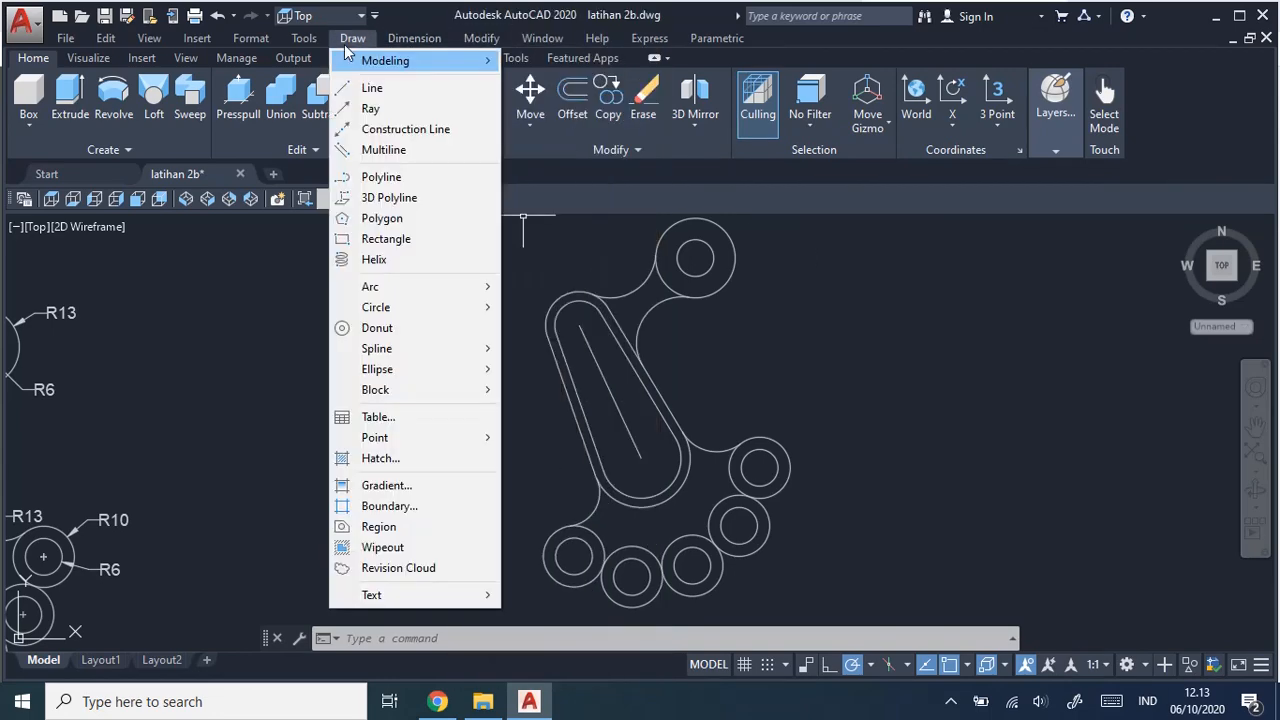
{"action": "mouse_move", "coordinate": [304, 38]}
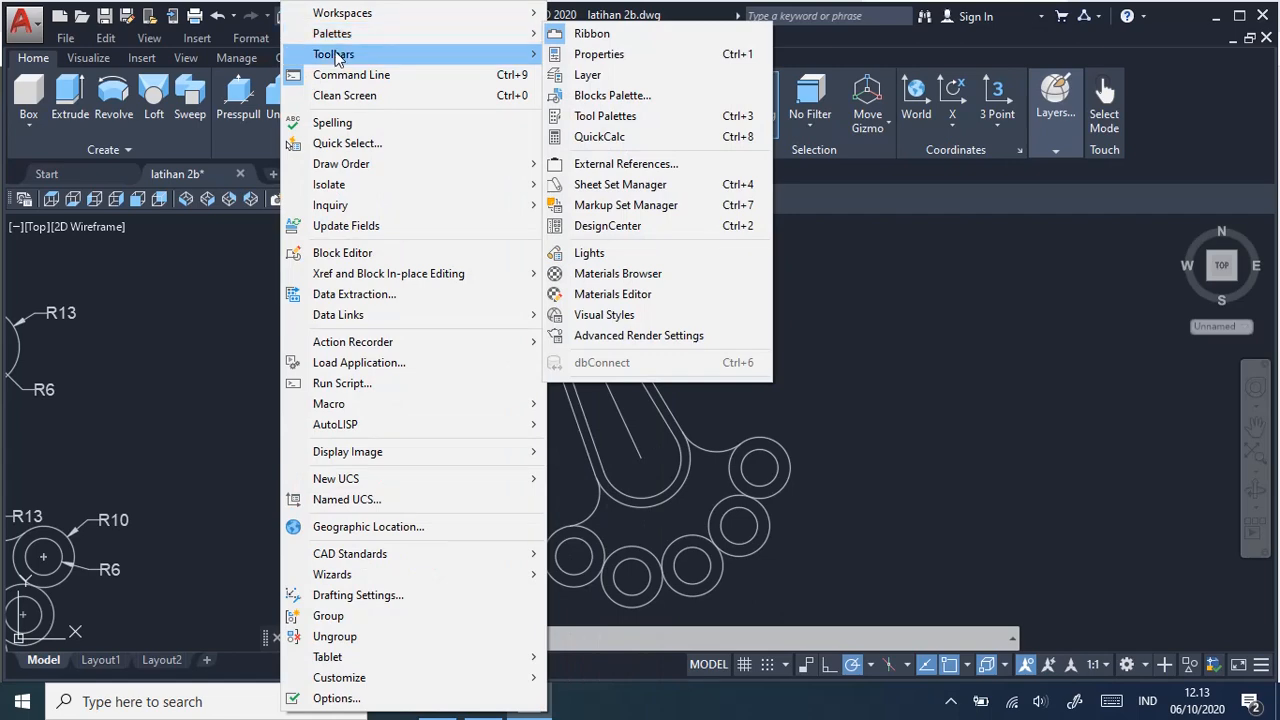
{"action": "mouse_move", "coordinate": [337, 60]}
{"action": "mouse_move", "coordinate": [265, 40]}
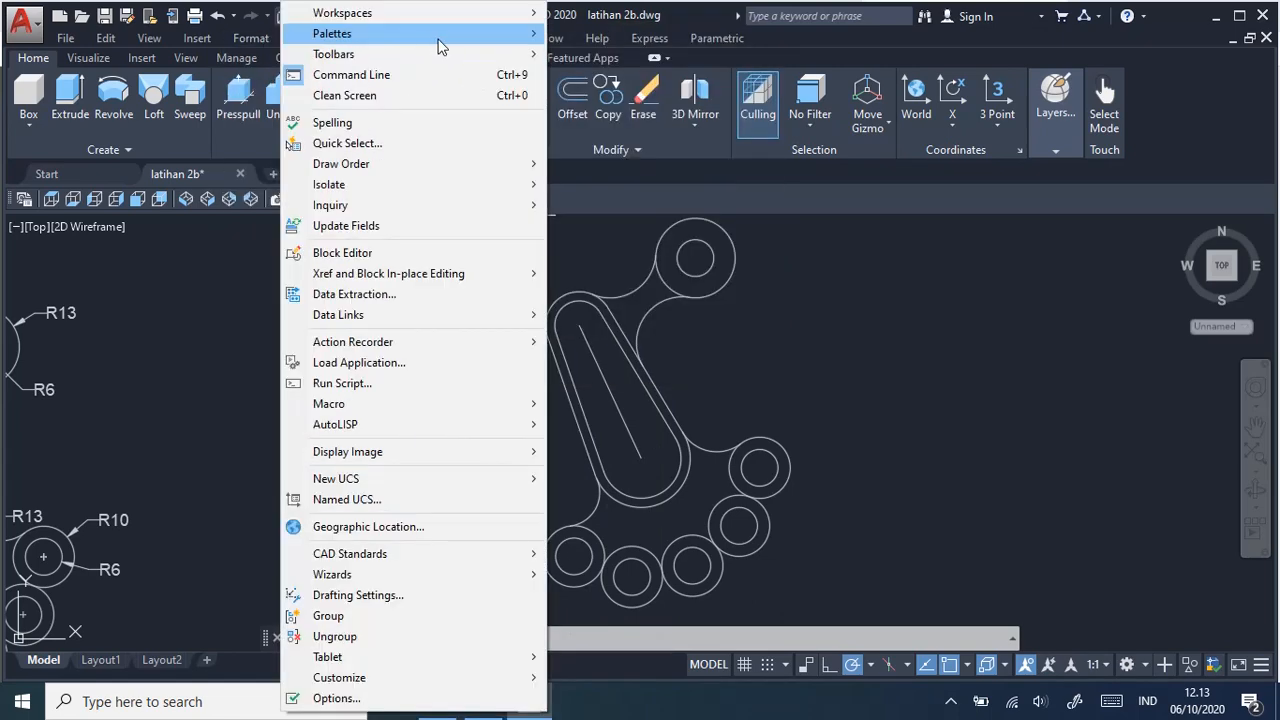
{"action": "left_click", "coordinate": [621, 55]}
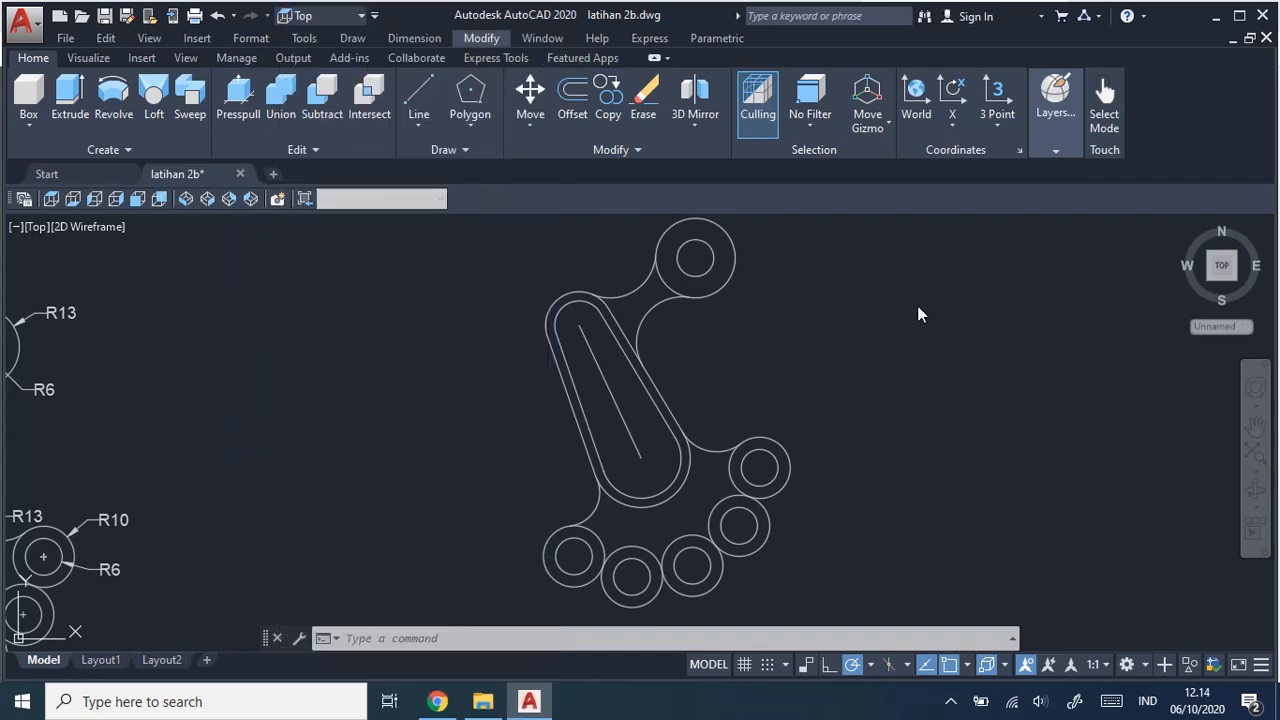
{"action": "left_click", "coordinate": [481, 38]}
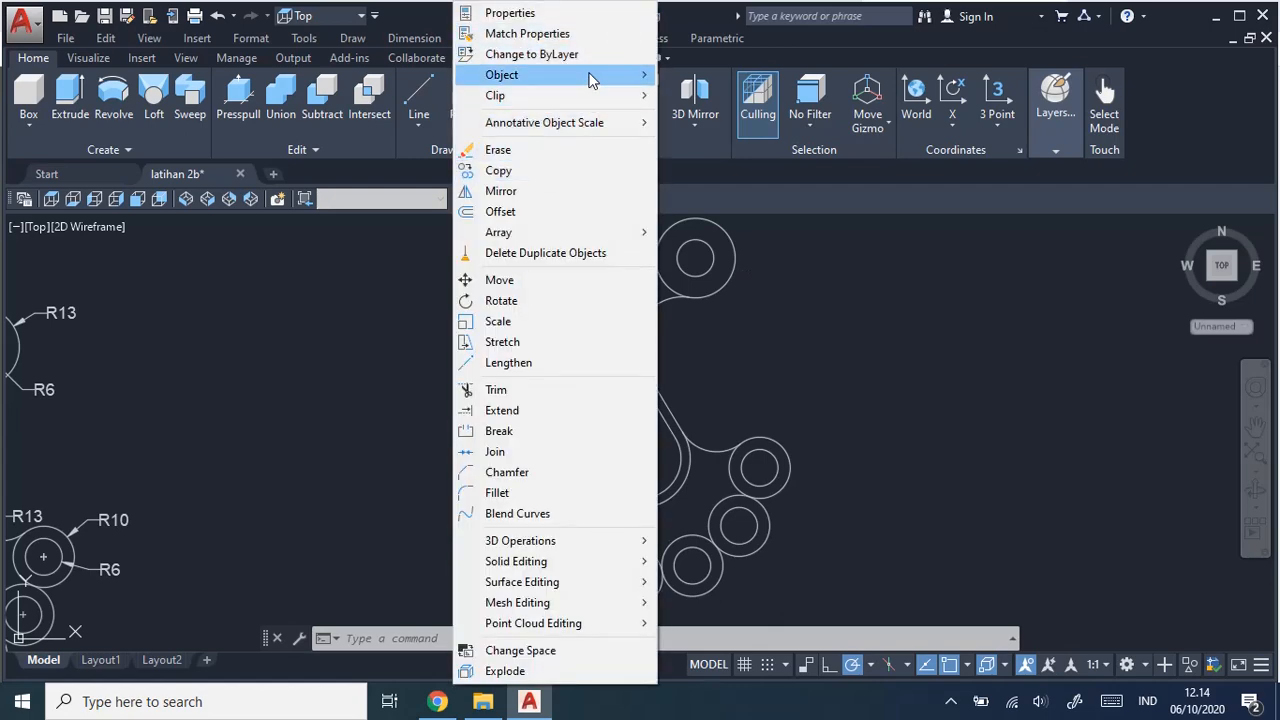
{"action": "mouse_move", "coordinate": [618, 77]}
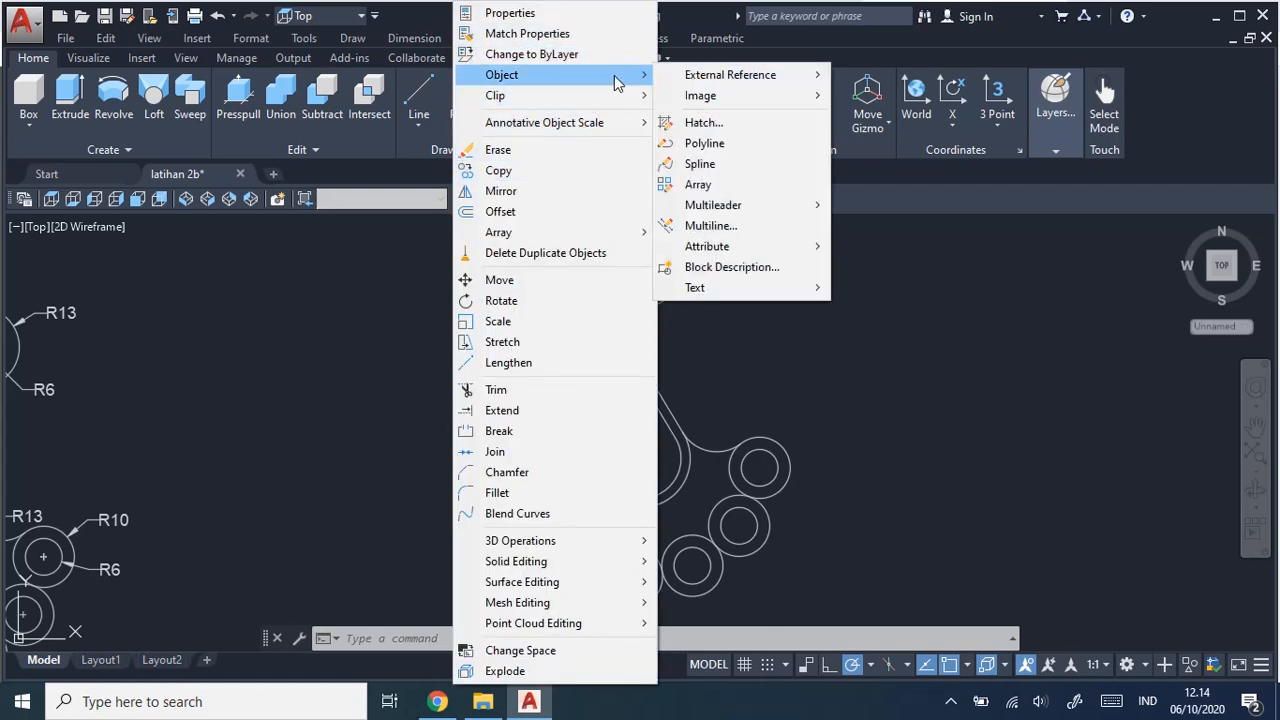
{"action": "left_click", "coordinate": [769, 160]}
Convert the whole redrawn part's lines and arcs to polylines with a multiple polyline edit and join them with fuzz distance 0.
{"action": "left_click", "coordinate": [497, 39]}
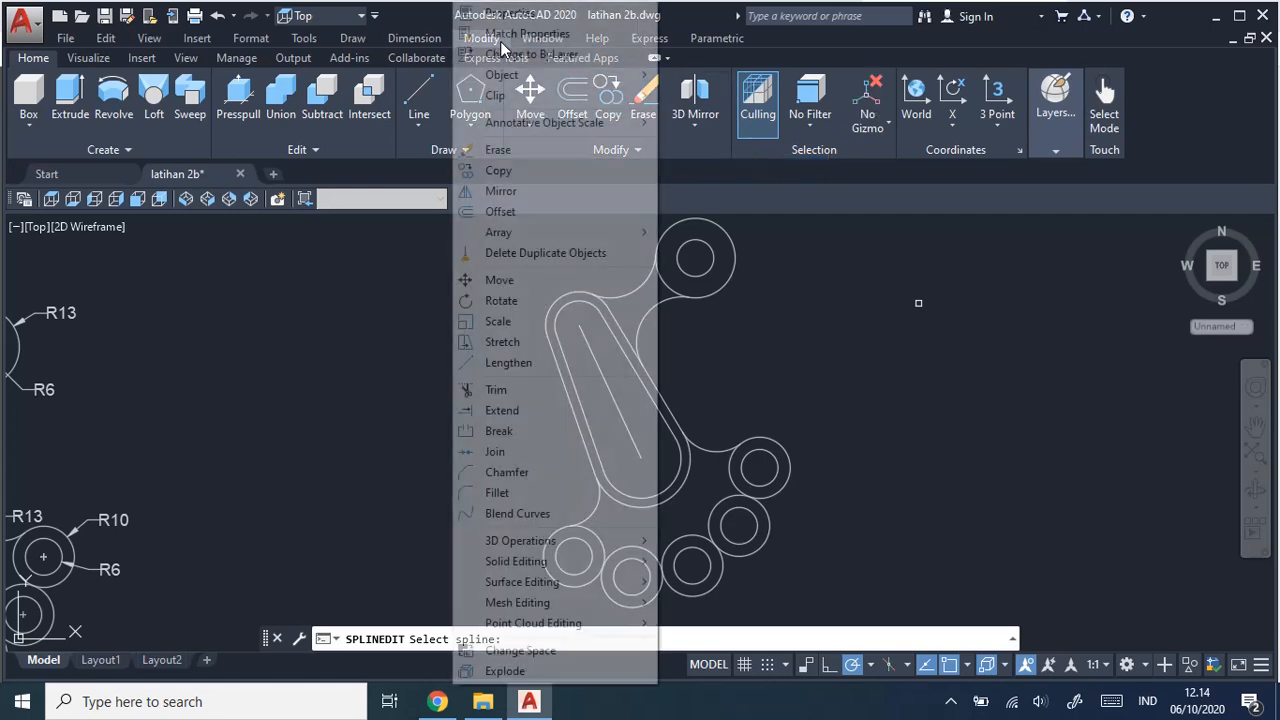
{"action": "mouse_move", "coordinate": [597, 75]}
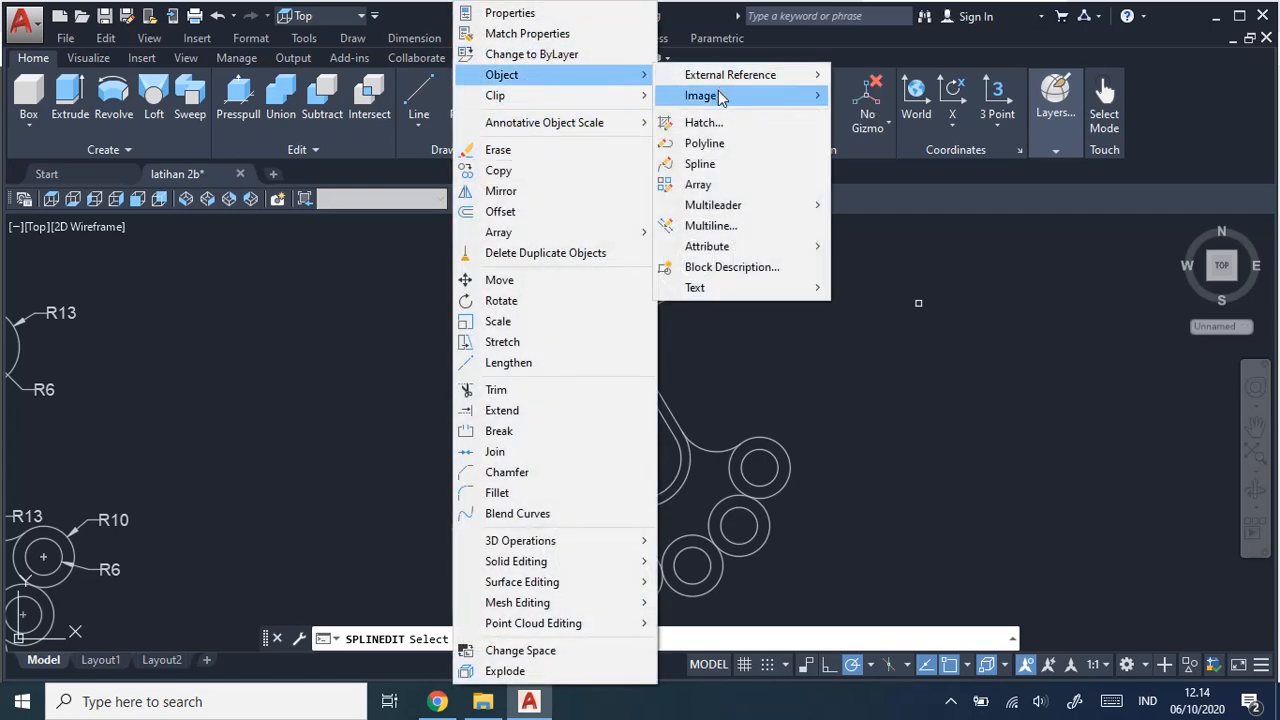
{"action": "left_click", "coordinate": [728, 145]}
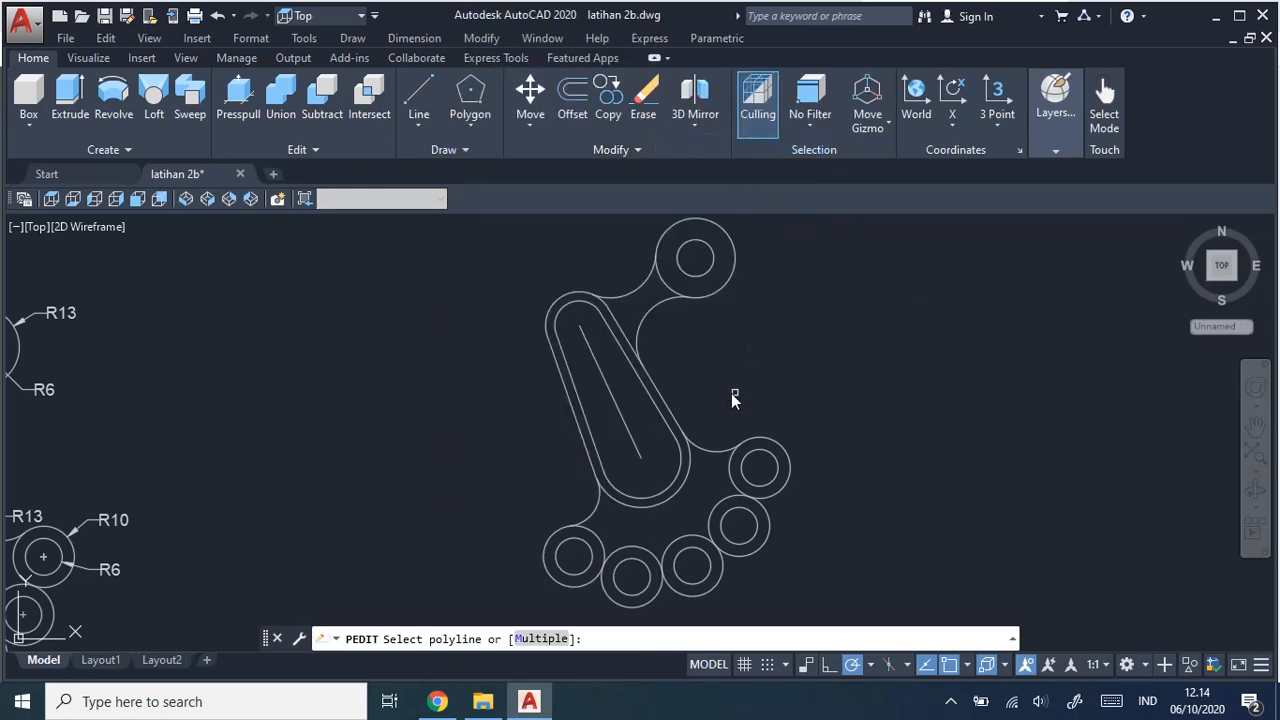
{"action": "scroll", "coordinate": [762, 397], "scroll_direction": "down", "scroll_amount": 2}
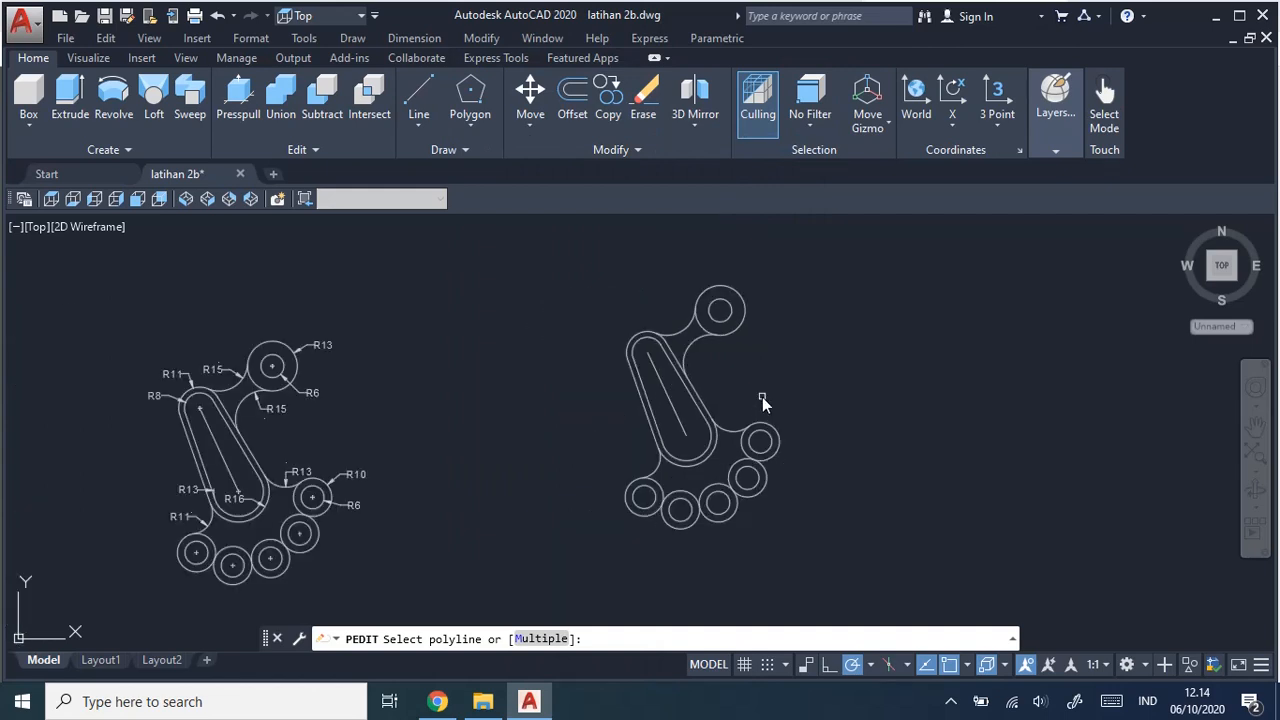
{"action": "left_click", "coordinate": [530, 273]}
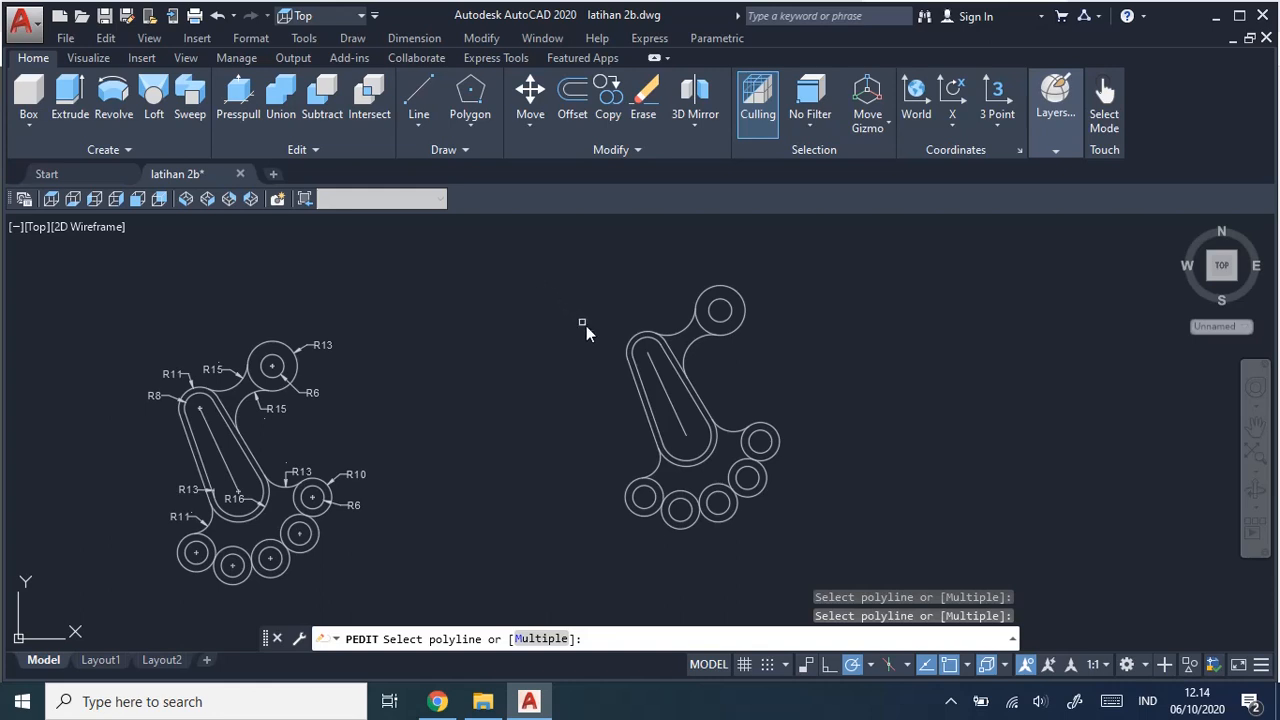
{"action": "left_click", "coordinate": [541, 639]}
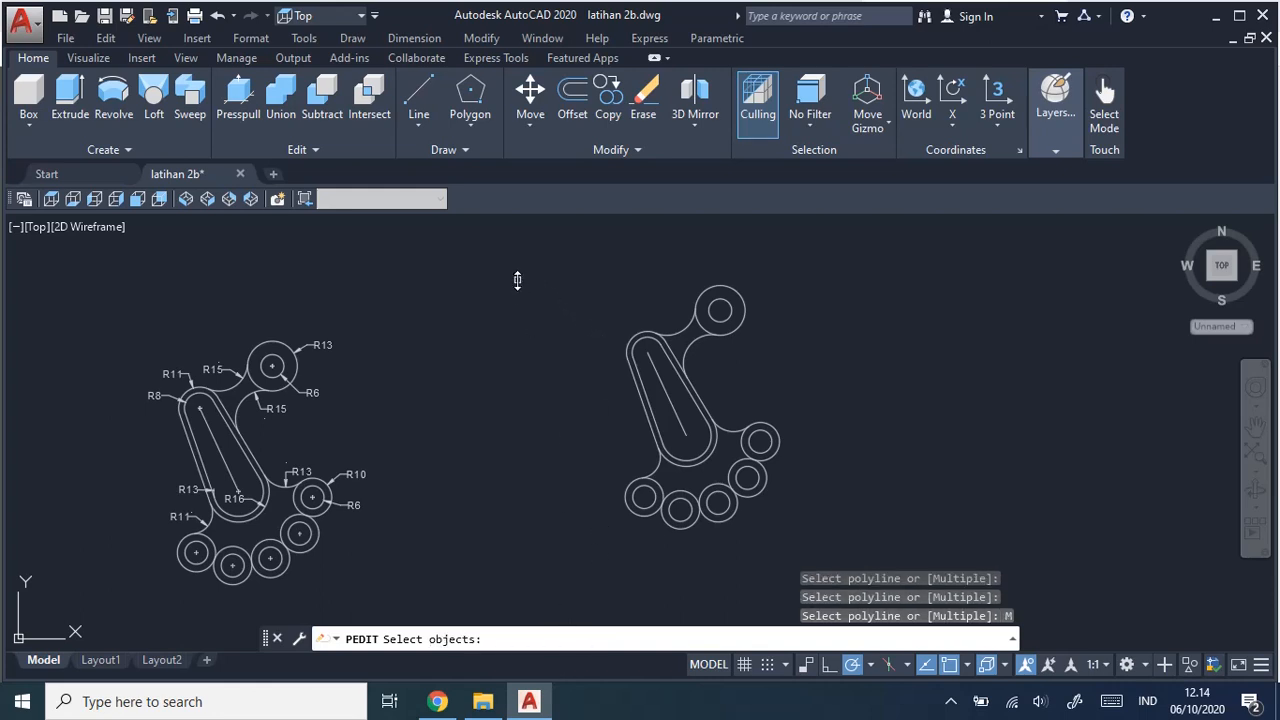
{"action": "left_click", "coordinate": [512, 274]}
{"action": "left_click", "coordinate": [880, 545]}
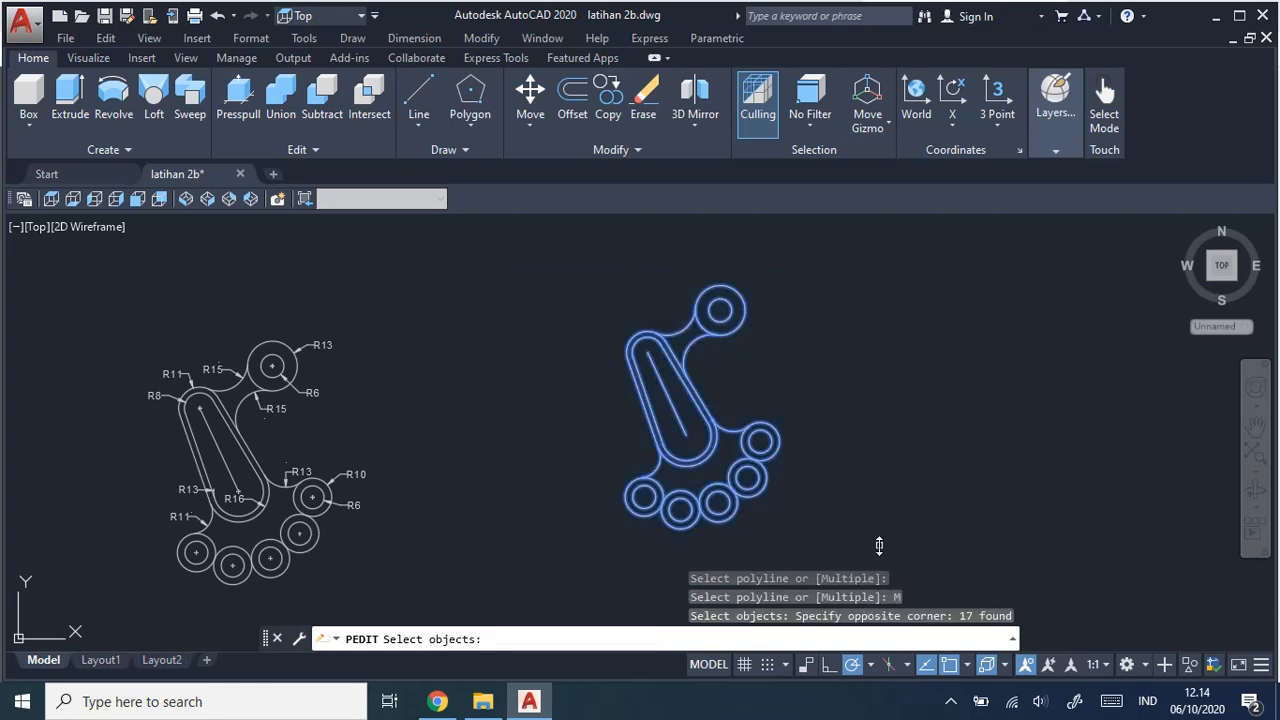
{"action": "key", "text": "Return"}
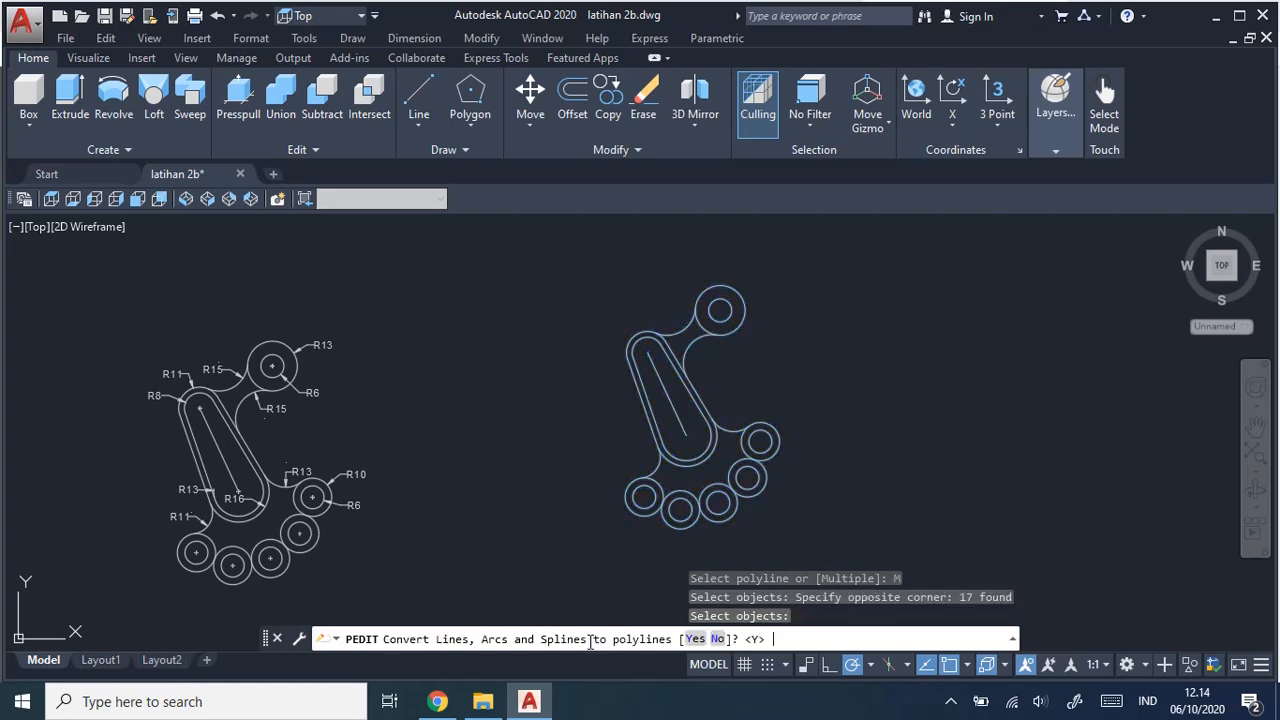
{"action": "key", "text": "Return"}
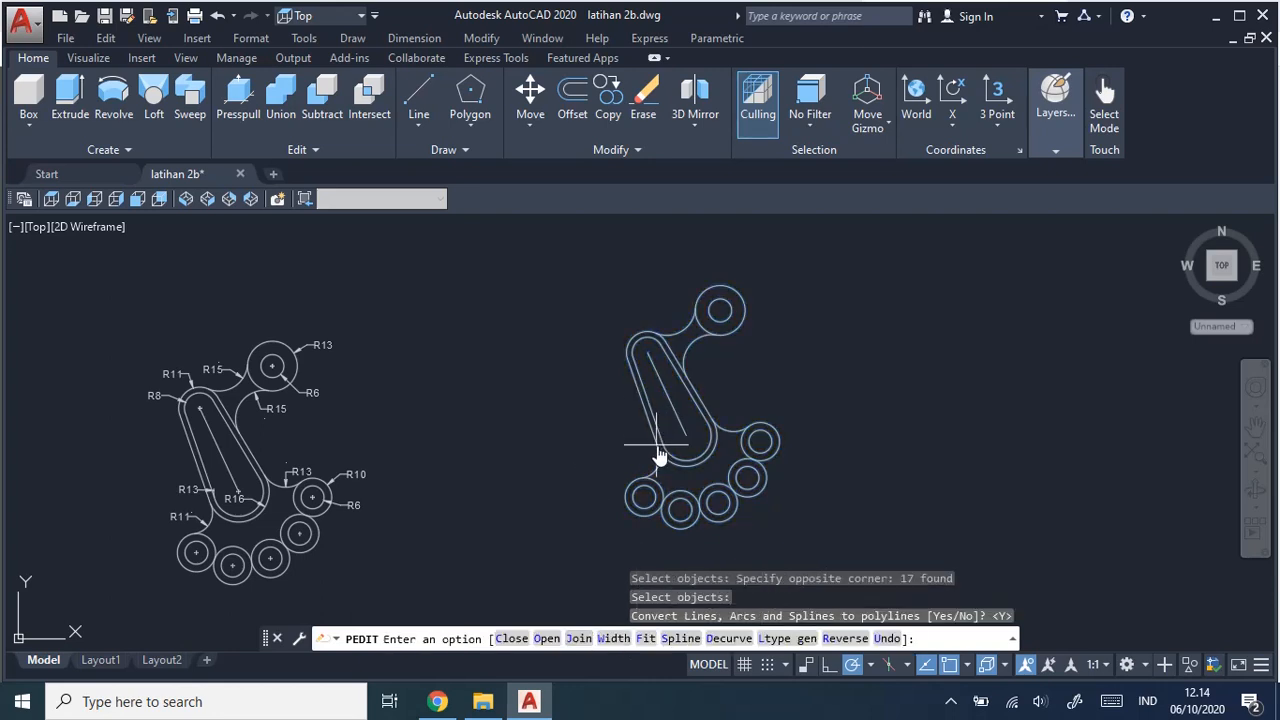
{"action": "left_click", "coordinate": [580, 639]}
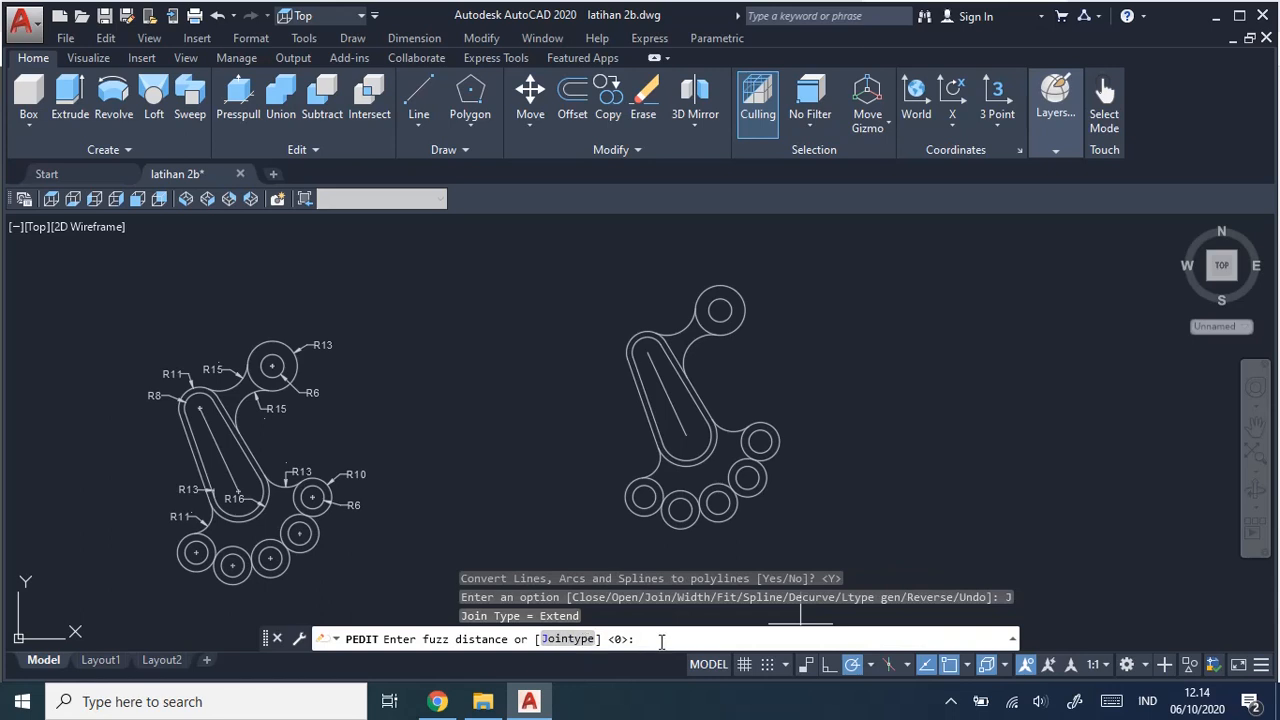
{"action": "key", "text": "Return"}
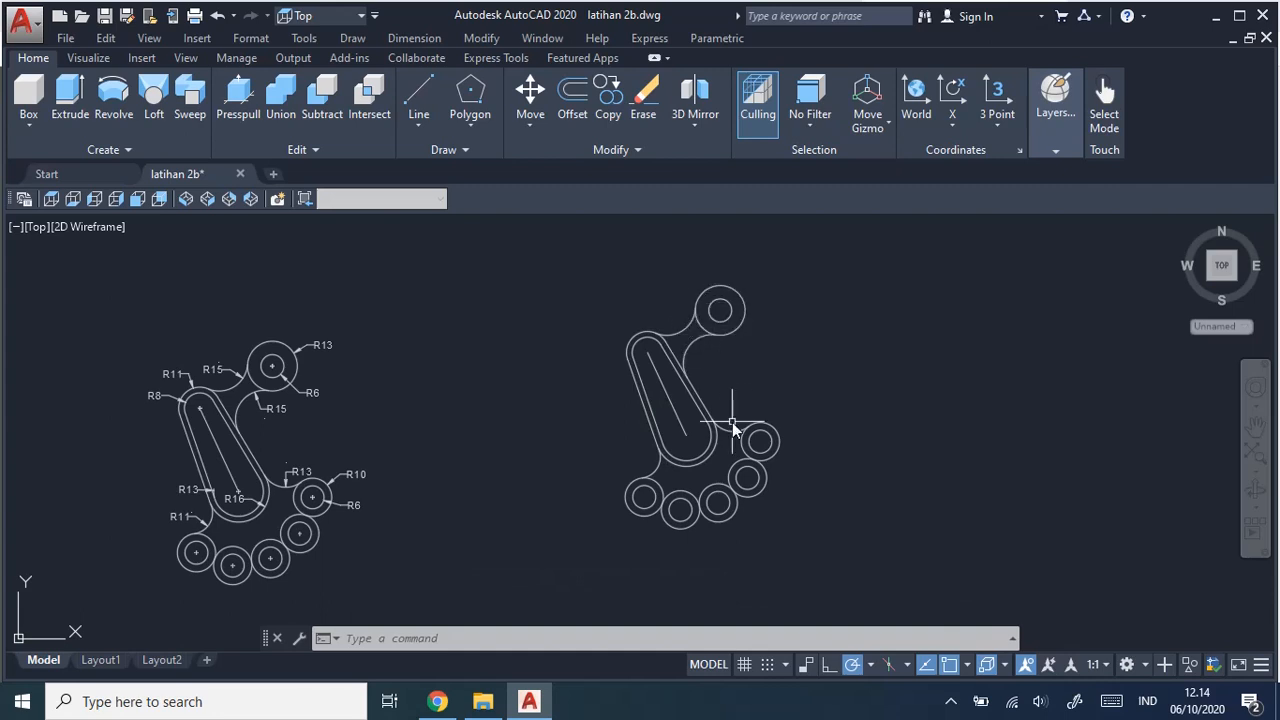
Add radius dimensions to the outer and inner circles of the redrawn part's upper-right eye, placing both texts above the eye.
{"action": "mouse_move", "coordinate": [828, 427]}
{"action": "middle_mouse_down"}
{"action": "mouse_move", "coordinate": [670, 436]}
{"action": "mouse_move", "coordinate": [814, 434]}
{"action": "middle_mouse_up"}
{"action": "scroll", "coordinate": [673, 433], "scroll_direction": "up", "scroll_amount": 2}
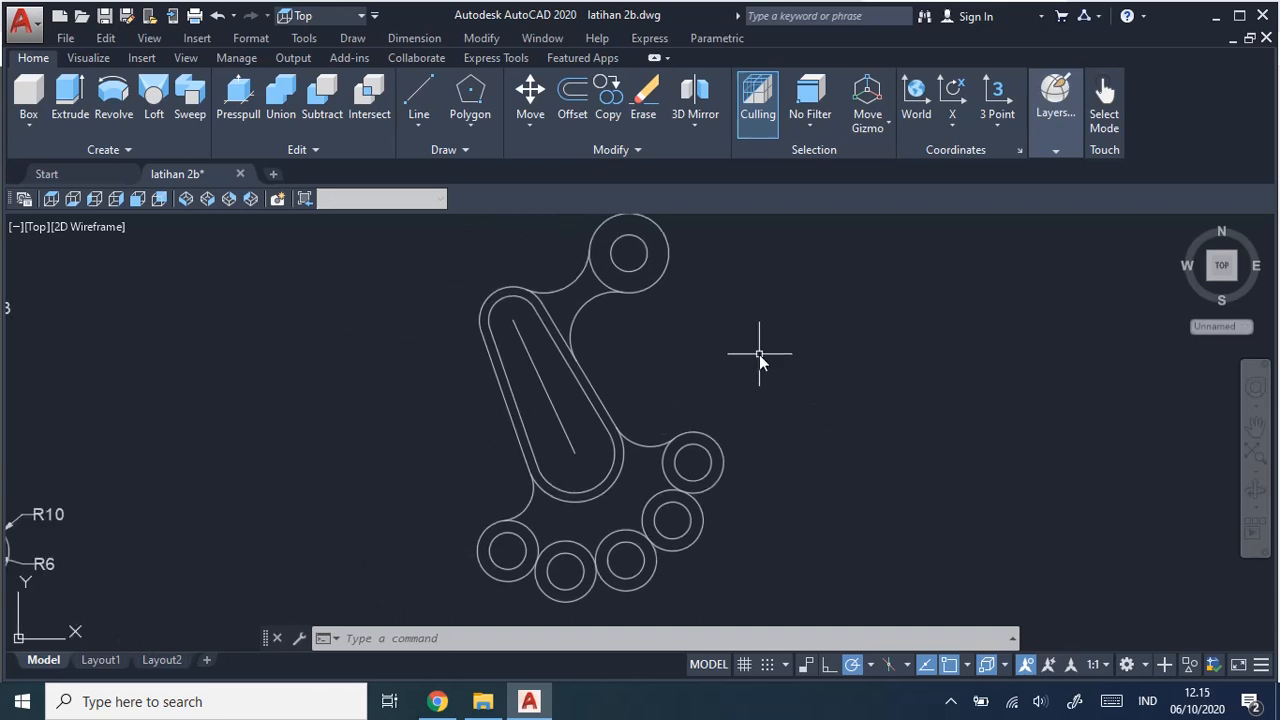
{"action": "middle_click_drag", "start_coordinate": [759, 354], "coordinate": [762, 371]}
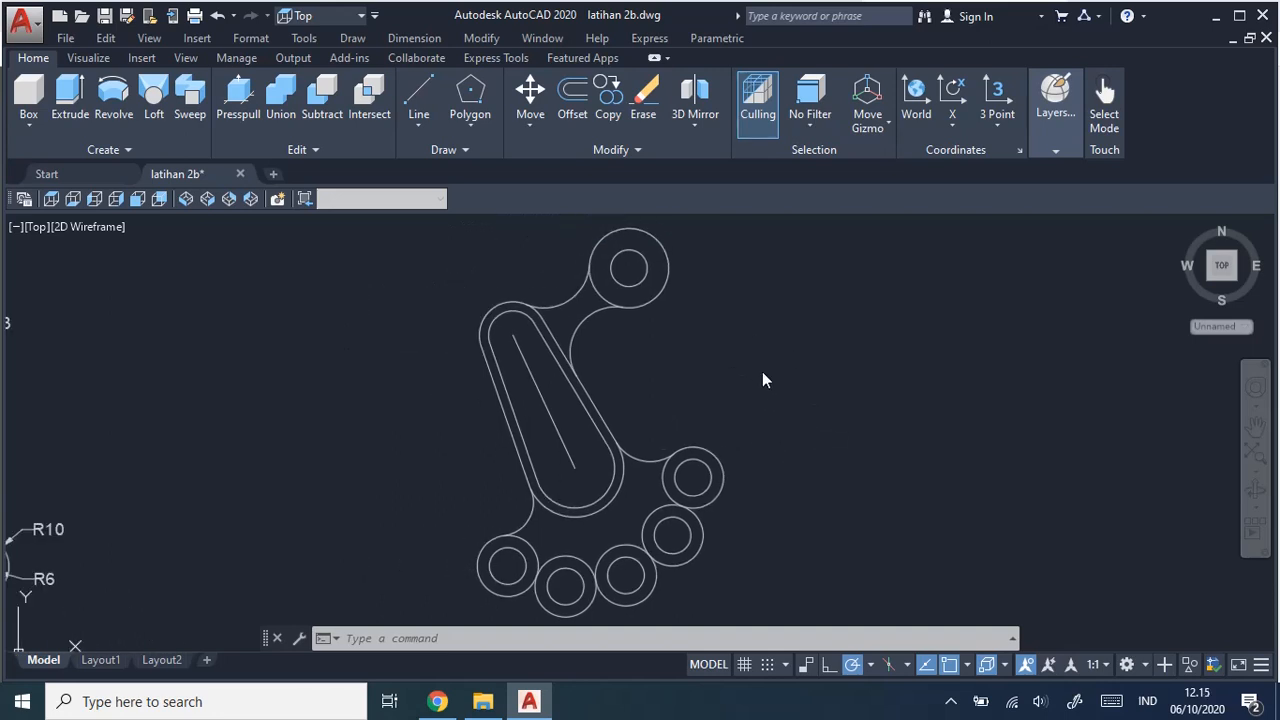
{"action": "left_click", "coordinate": [414, 38]}
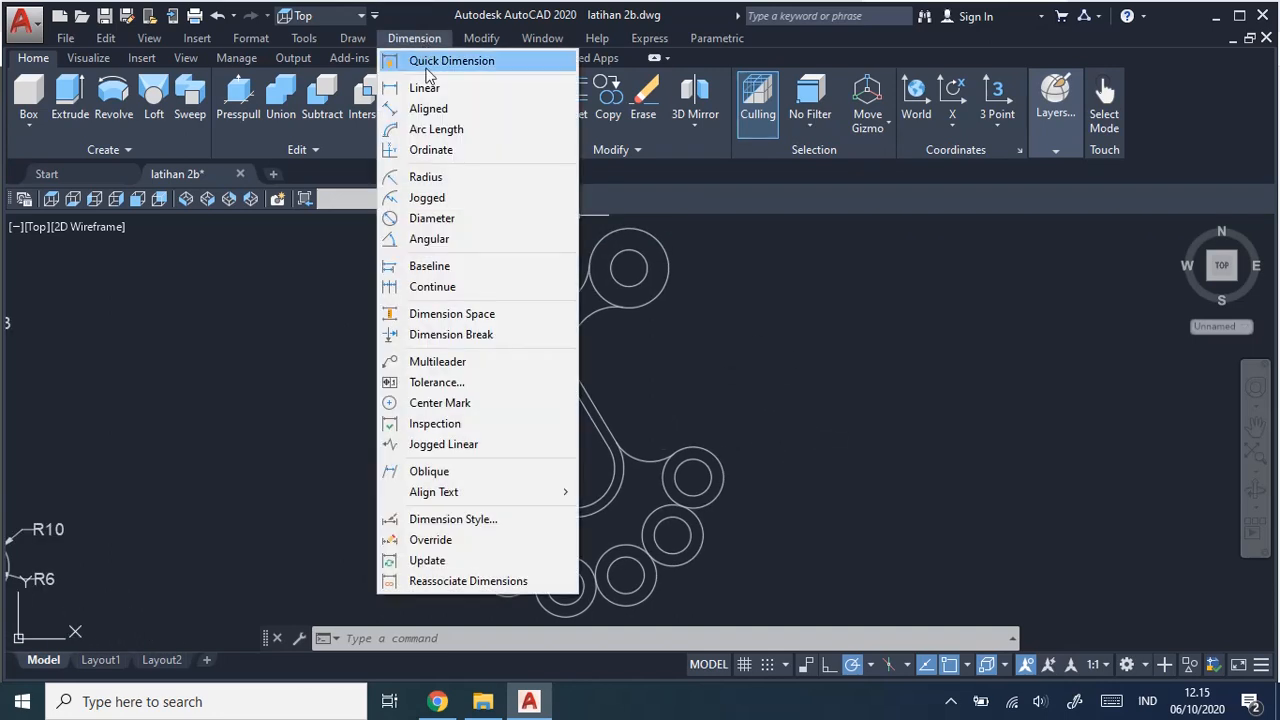
{"action": "left_click", "coordinate": [443, 180]}
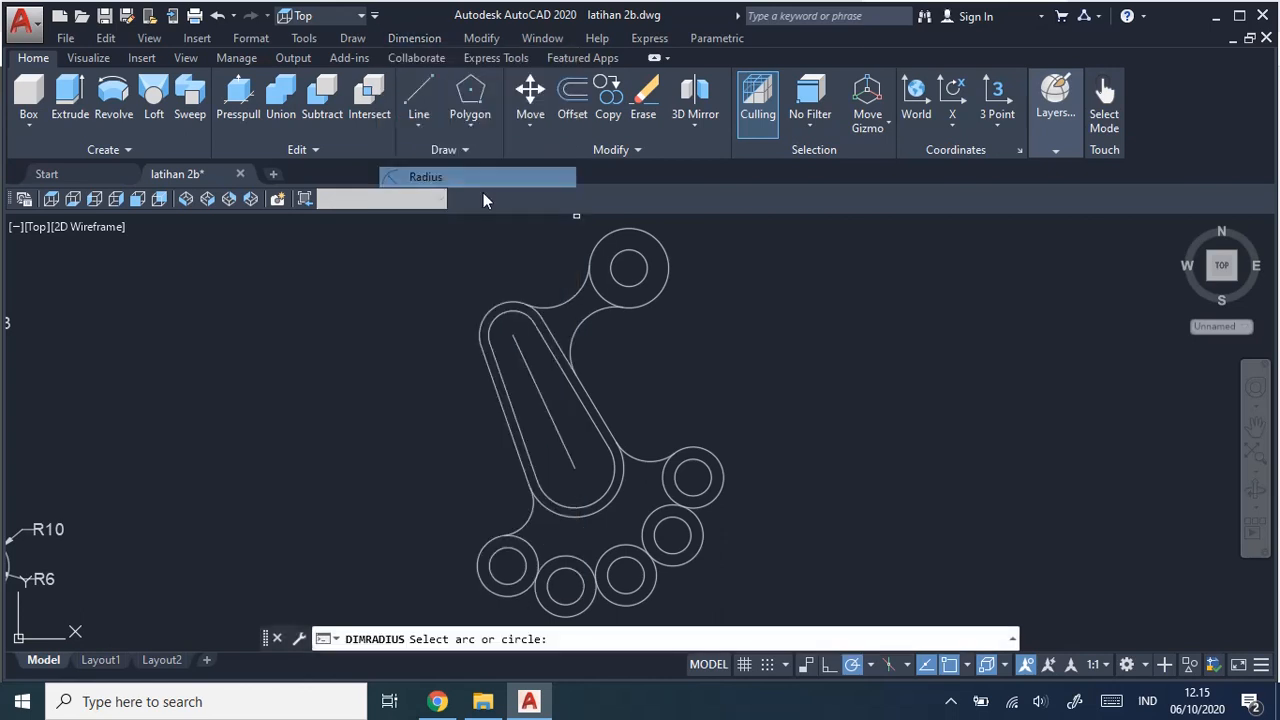
{"action": "left_click", "coordinate": [669, 264]}
{"action": "middle_click_drag", "start_coordinate": [692, 245], "coordinate": [669, 327]}
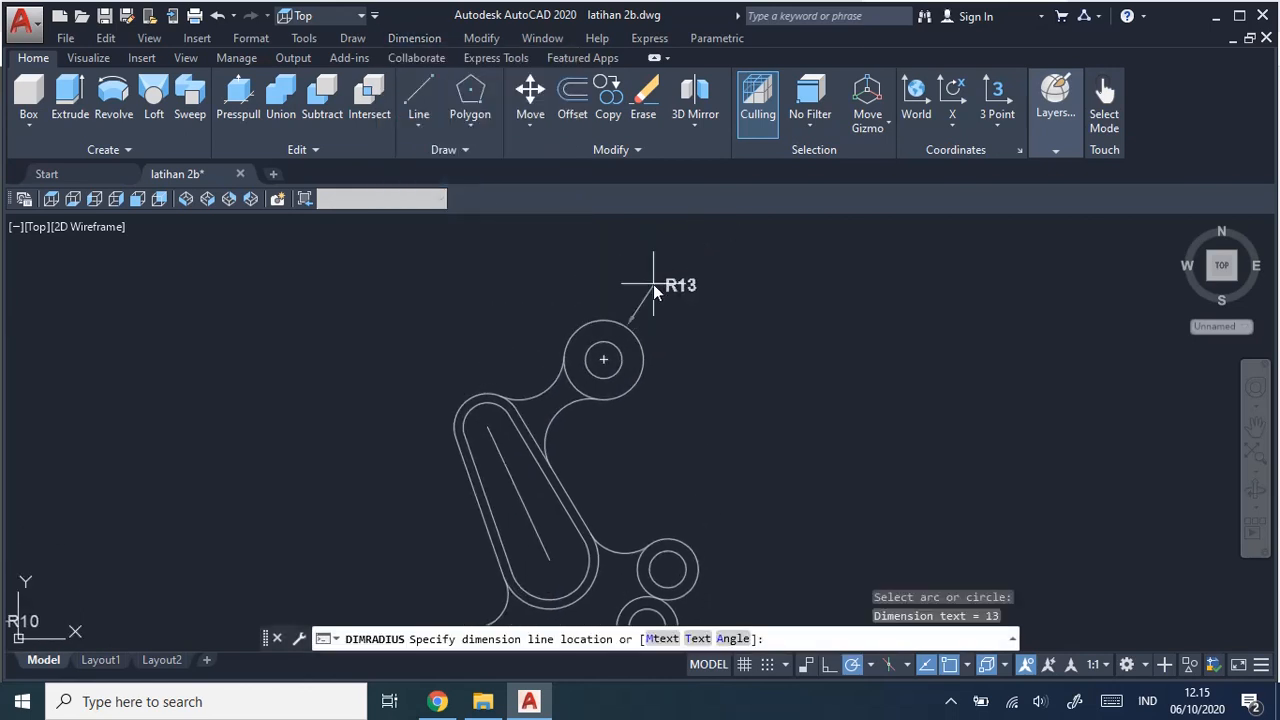
{"action": "left_click", "coordinate": [650, 284]}
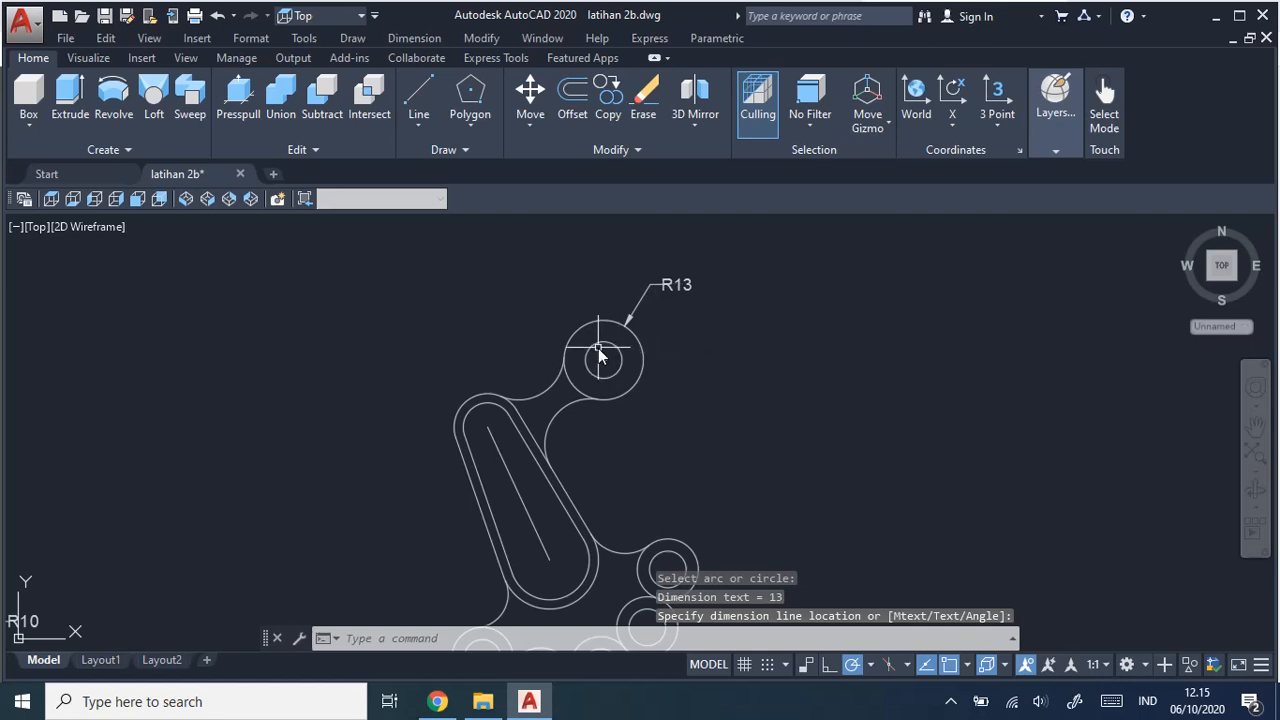
{"action": "key", "text": "Return"}
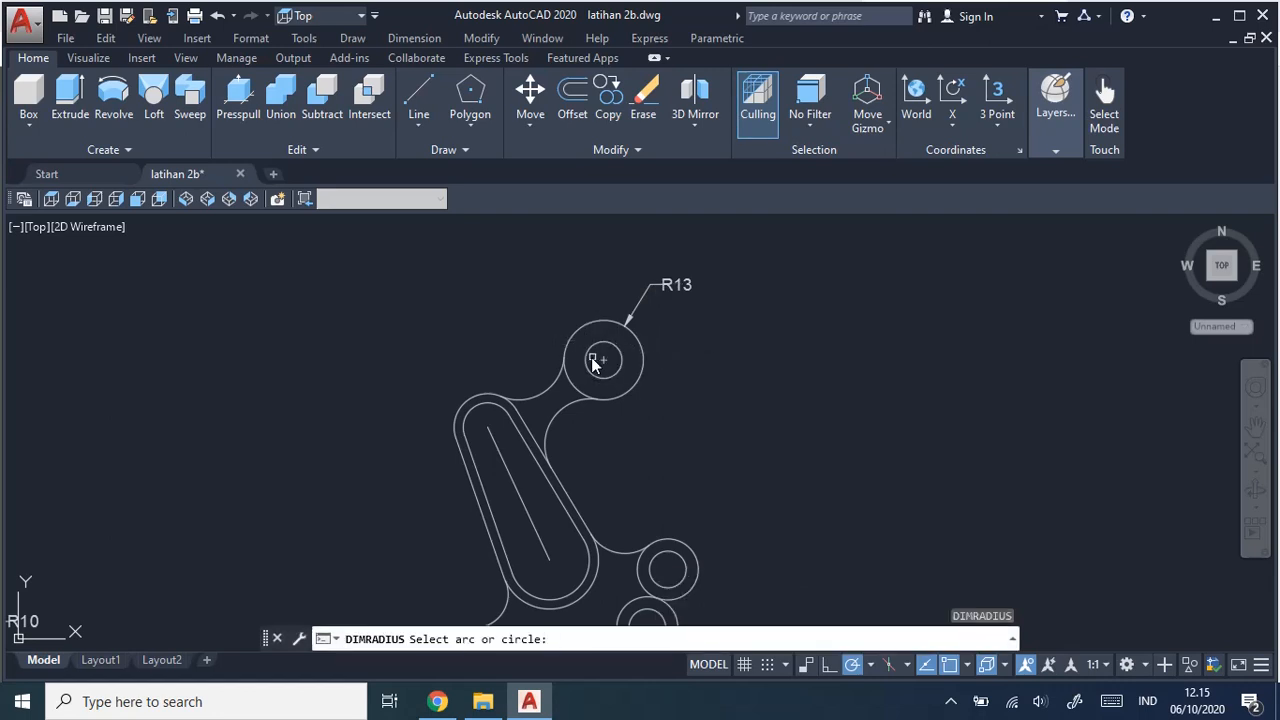
{"action": "left_click", "coordinate": [588, 346]}
{"action": "left_click", "coordinate": [554, 284]}
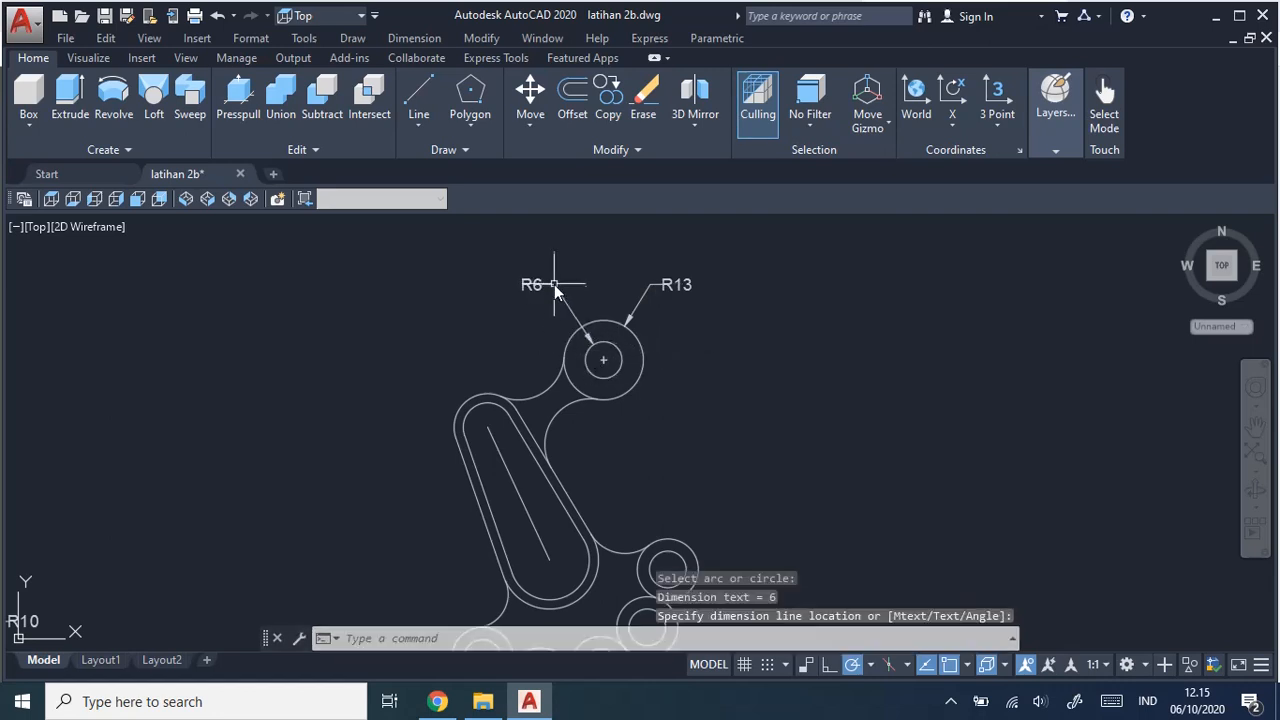
Add radius dimensions to the outer and inner arcs at the slot's upper end, placing both texts to its left.
{"action": "key", "text": "Return"}
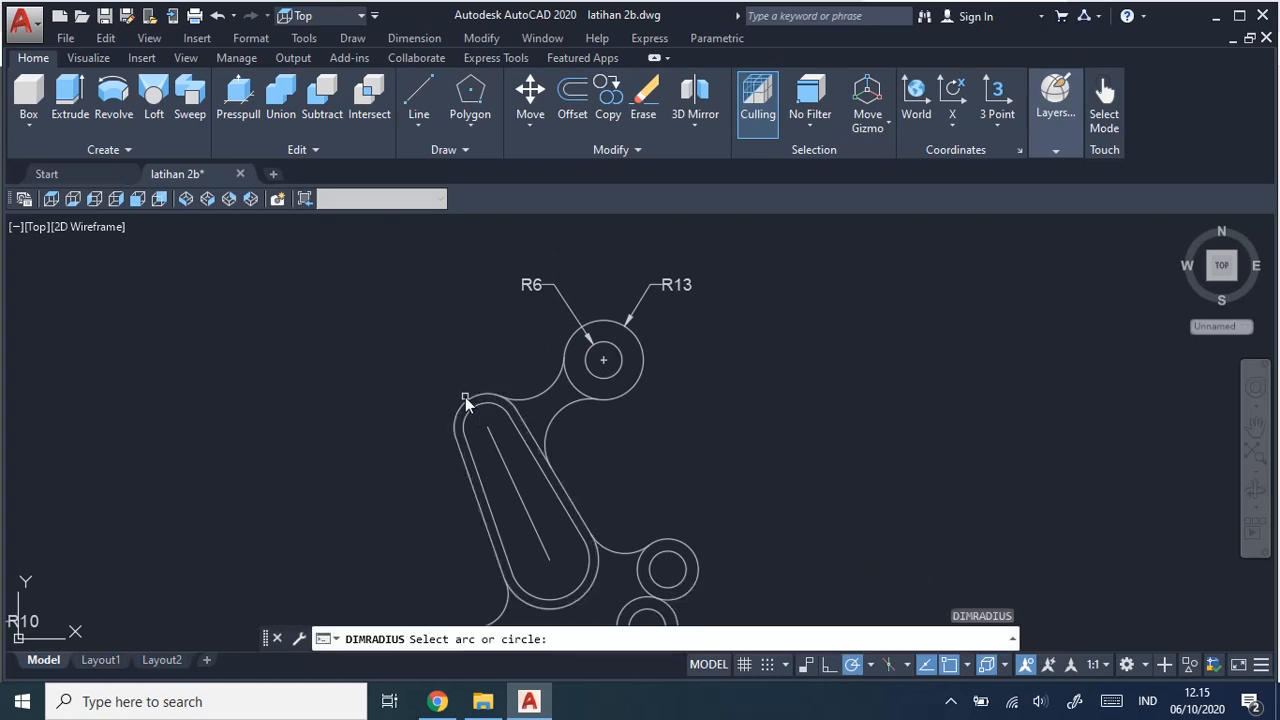
{"action": "left_click", "coordinate": [467, 403]}
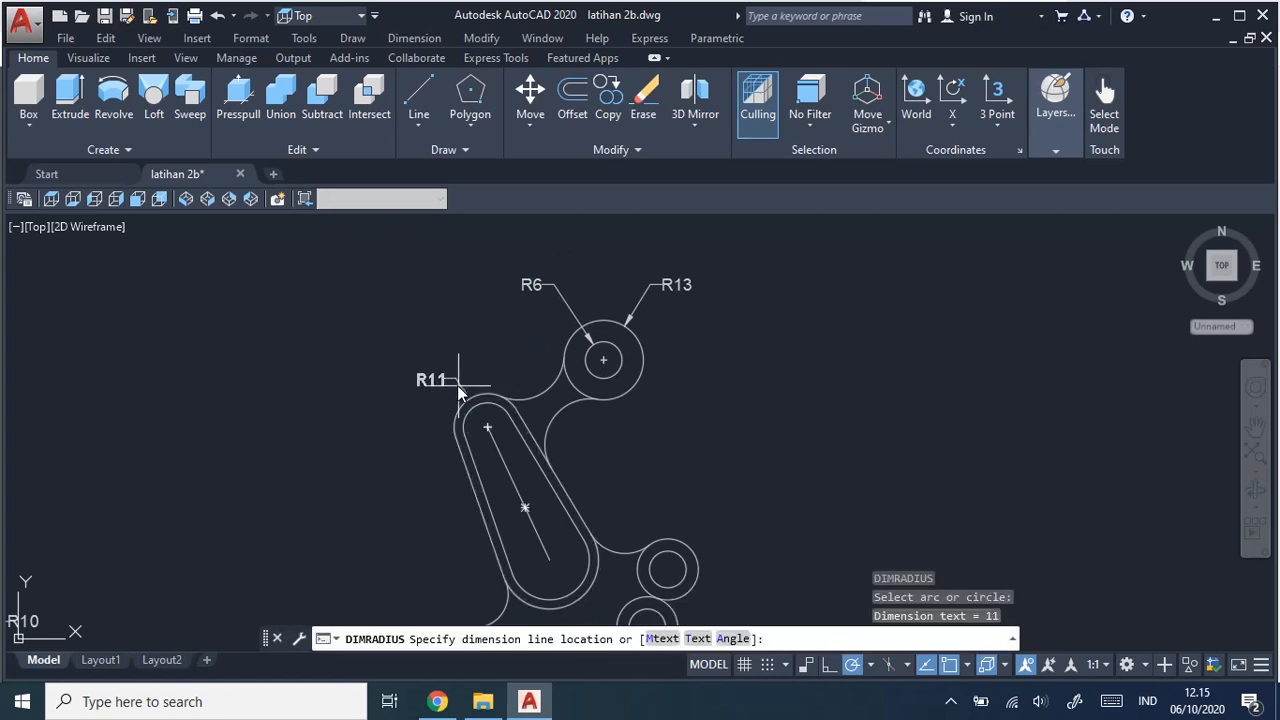
{"action": "left_click", "coordinate": [443, 375]}
{"action": "key", "text": "Return"}
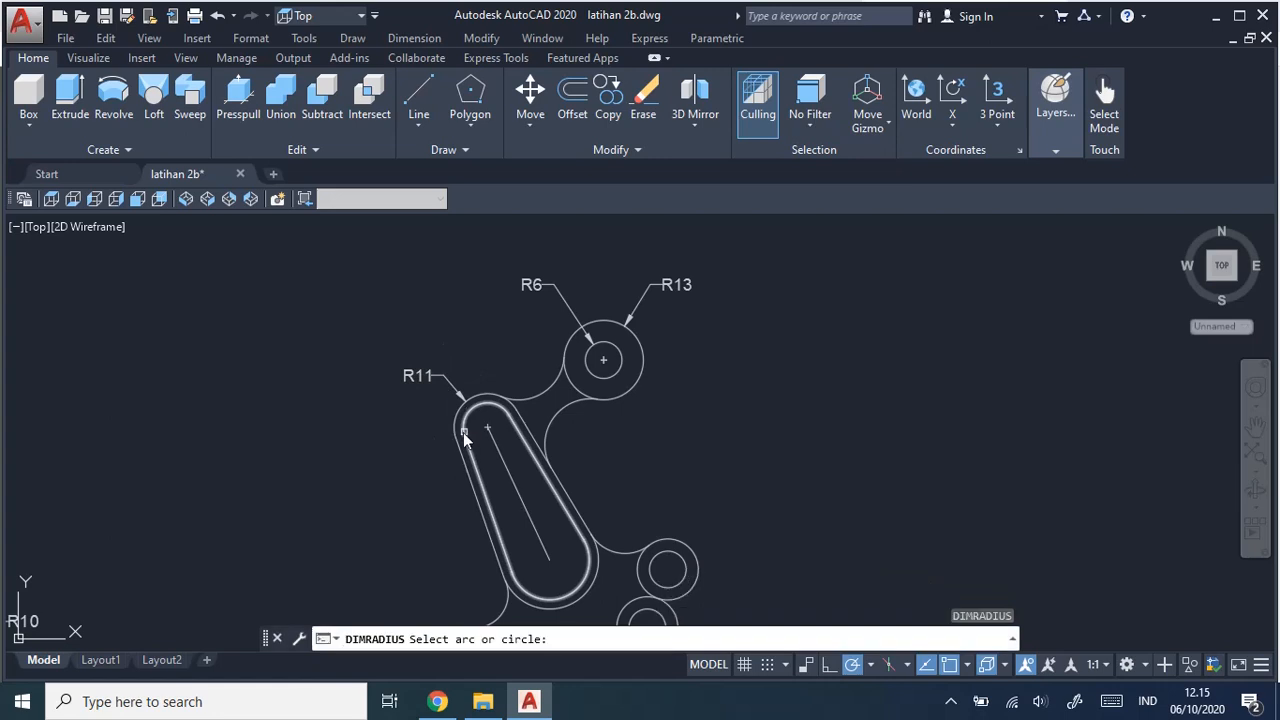
{"action": "left_click", "coordinate": [465, 437]}
{"action": "left_click", "coordinate": [421, 411]}
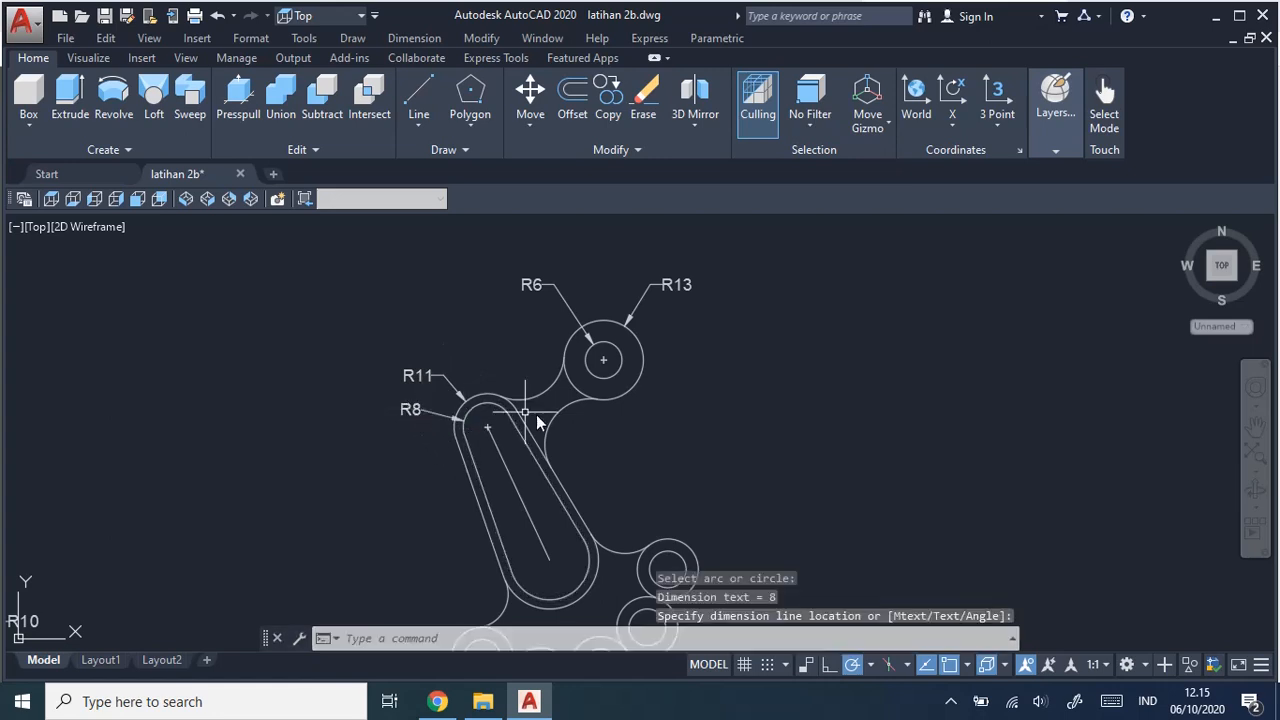
Add center marks to the five small eyes along the bottom of the part and to the slot's lower end arc.
{"action": "mouse_move", "coordinate": [669, 428]}
{"action": "middle_mouse_down"}
{"action": "mouse_move", "coordinate": [665, 300]}
{"action": "mouse_move", "coordinate": [665, 312]}
{"action": "middle_mouse_up"}
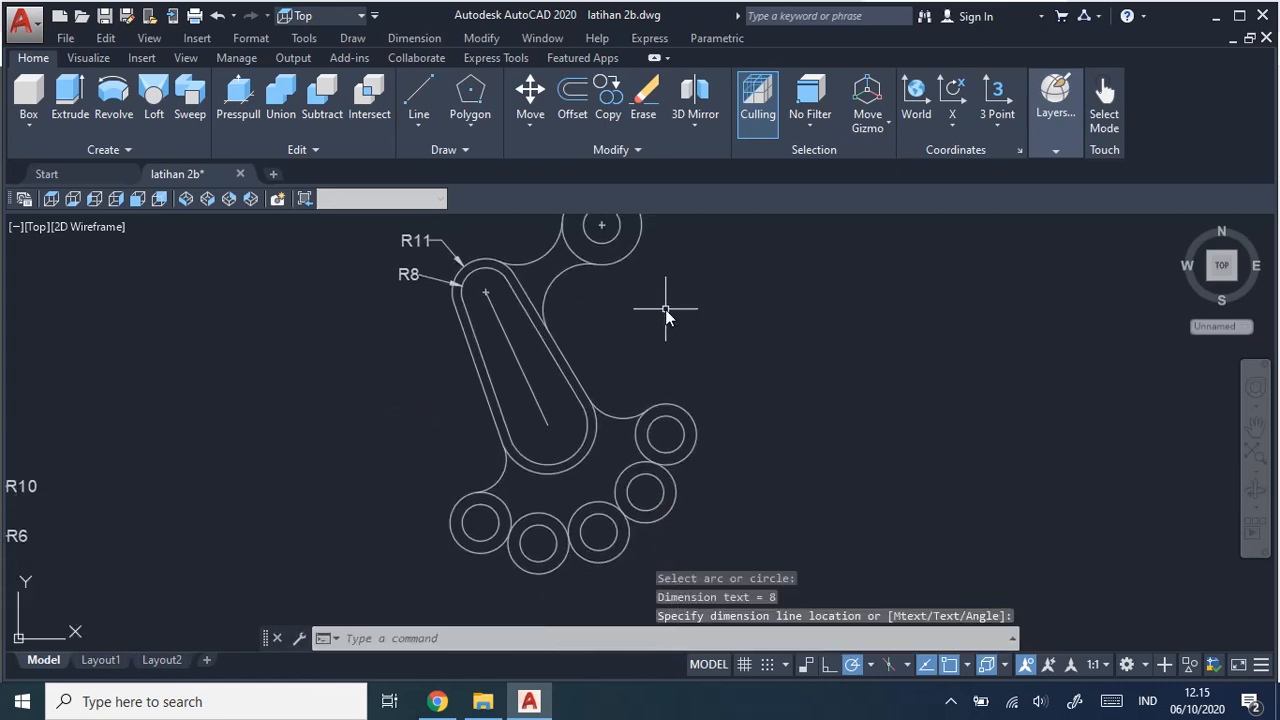
{"action": "left_click", "coordinate": [356, 40]}
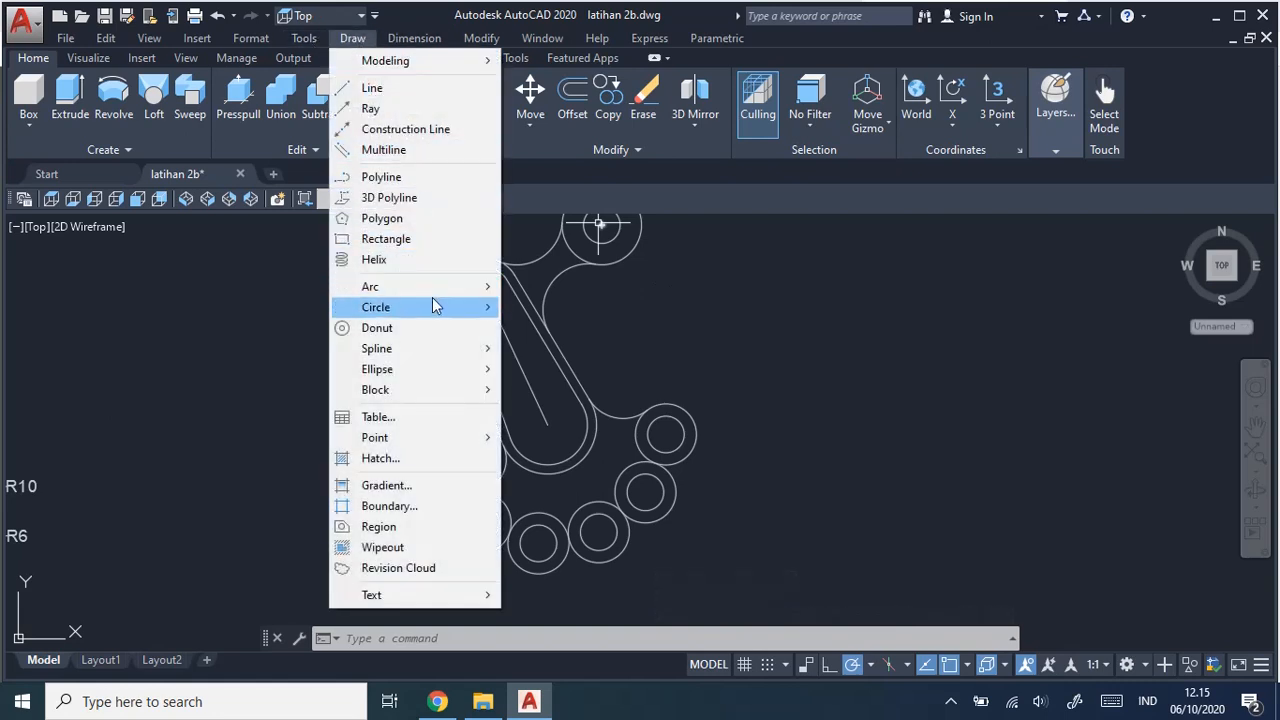
{"action": "mouse_move", "coordinate": [414, 38]}
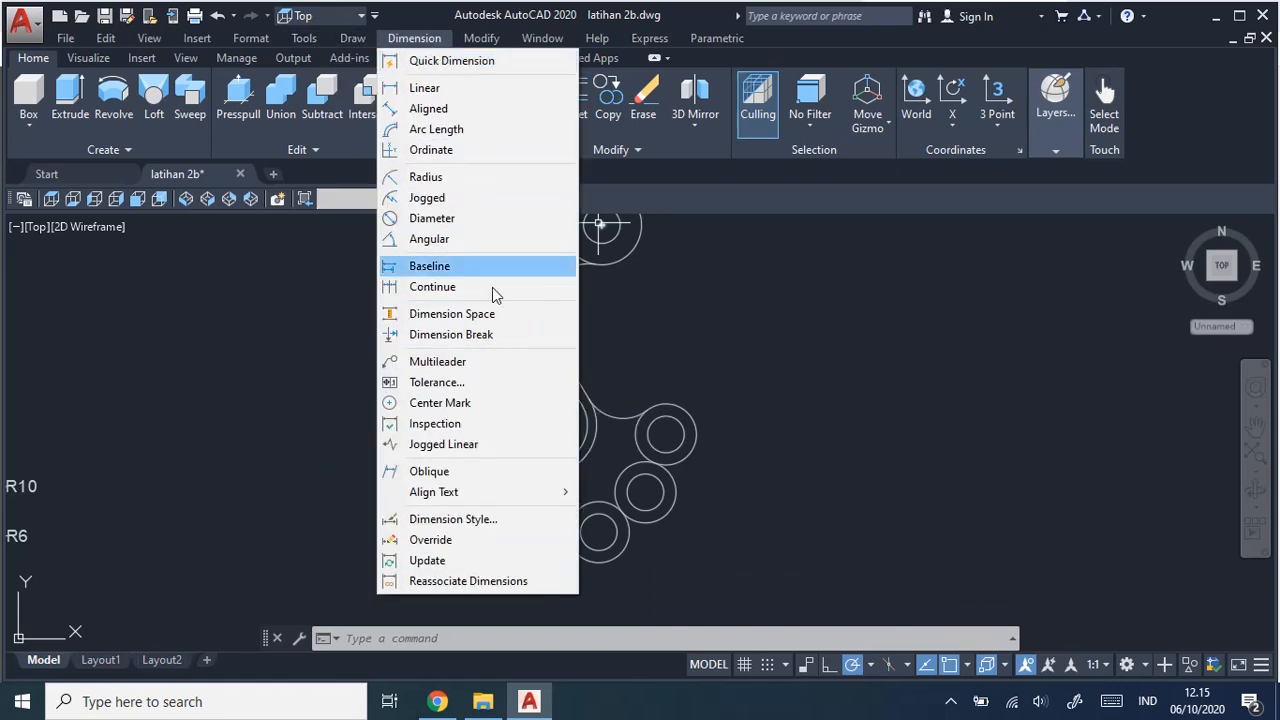
{"action": "left_click", "coordinate": [455, 403]}
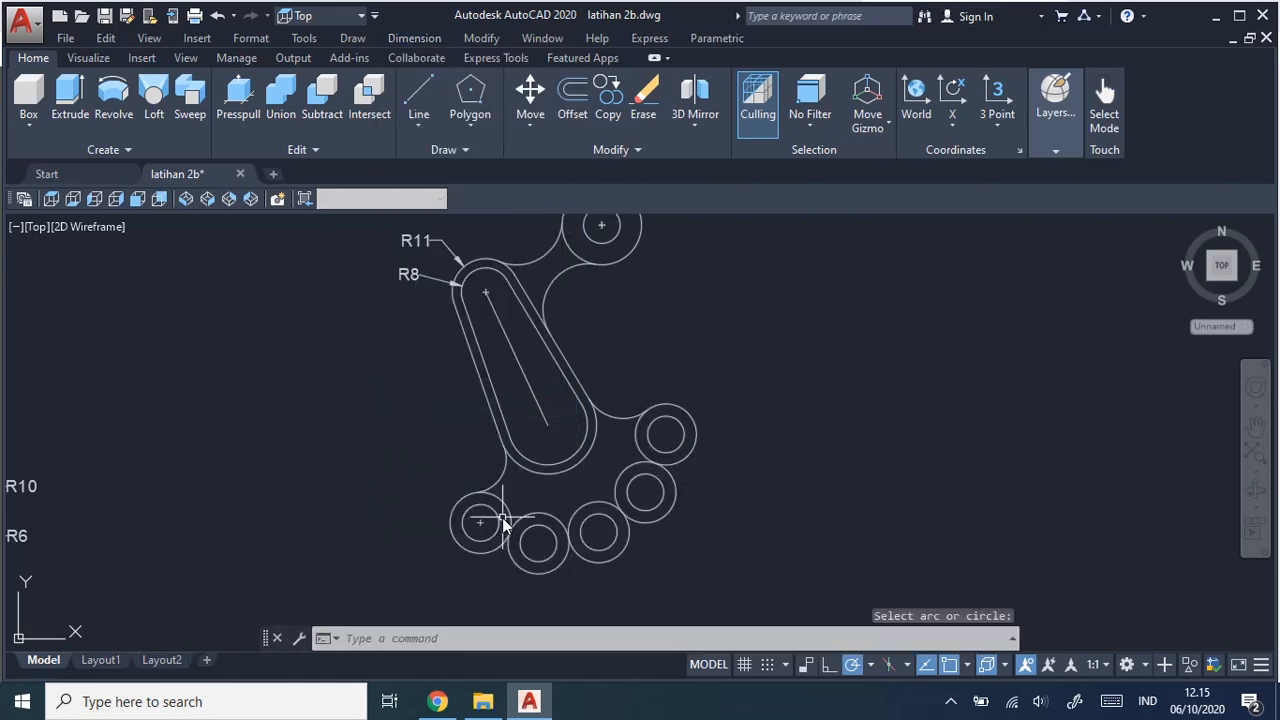
{"action": "key", "text": "Return"}
{"action": "left_click", "coordinate": [542, 525]}
{"action": "key", "text": "Return"}
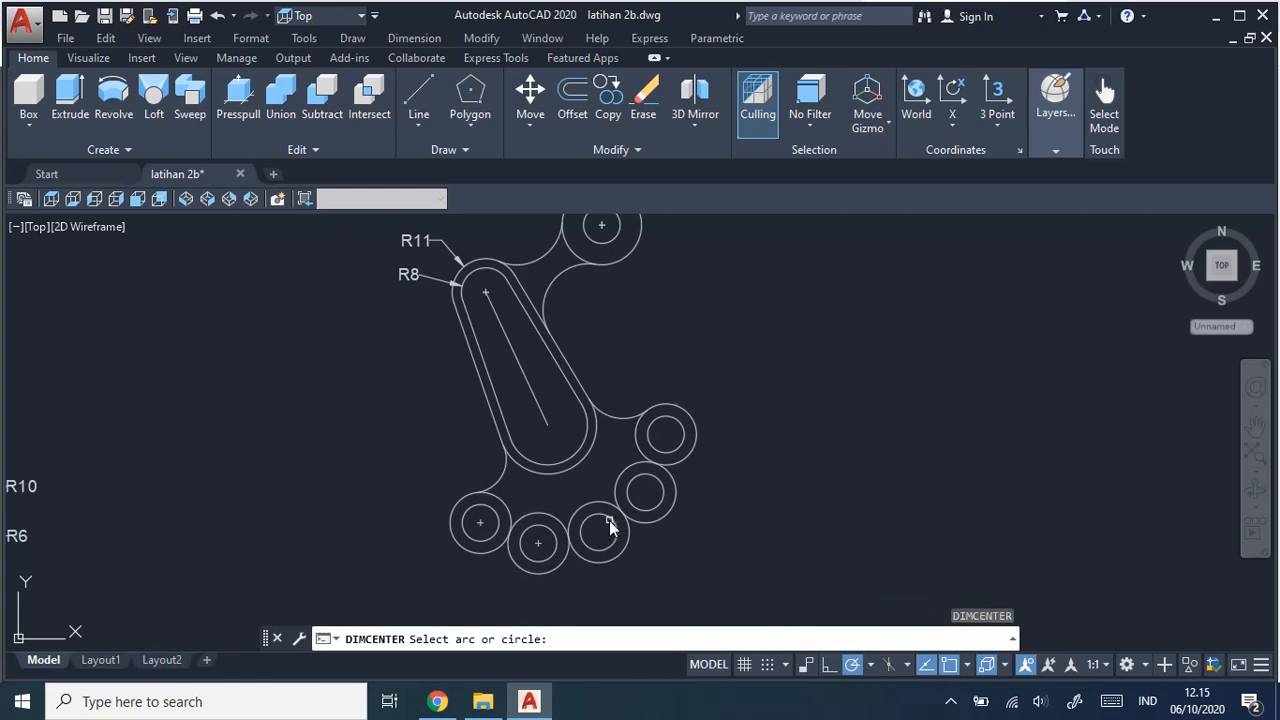
{"action": "left_click", "coordinate": [611, 519]}
{"action": "key", "text": "Return"}
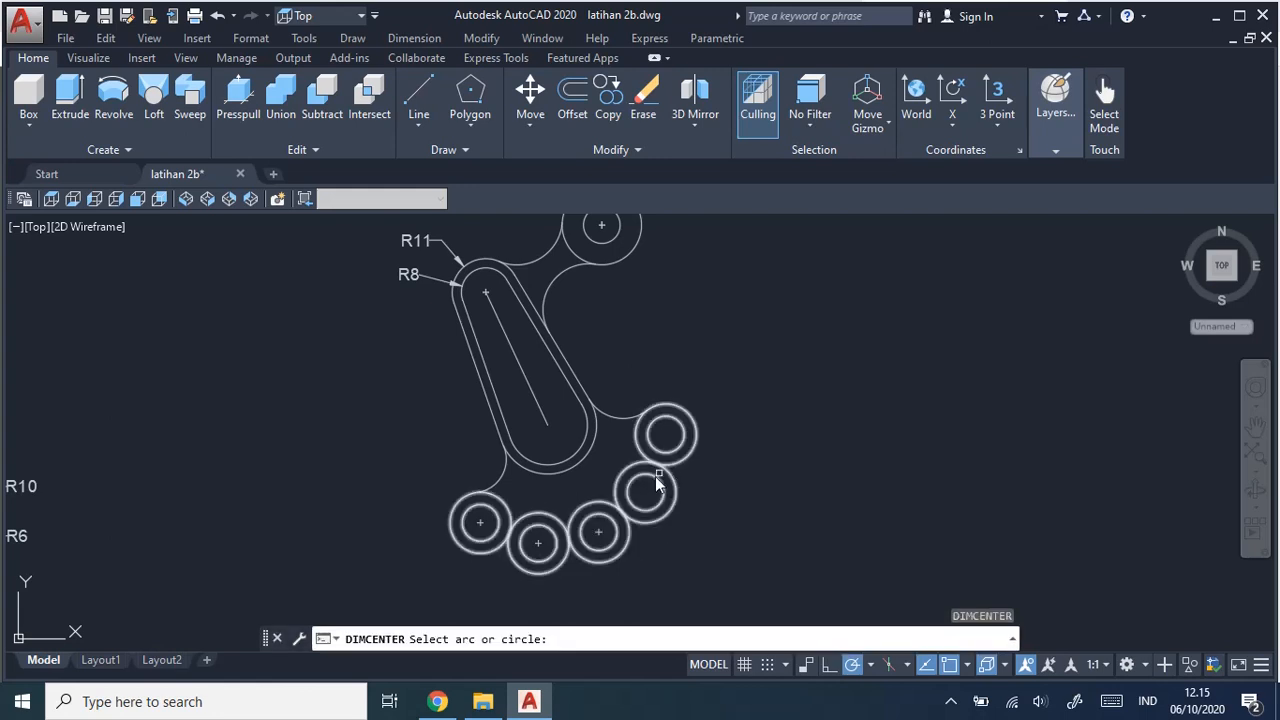
{"action": "left_click", "coordinate": [655, 476]}
{"action": "key", "text": "Return"}
{"action": "left_click", "coordinate": [668, 418]}
{"action": "key", "text": "Return"}
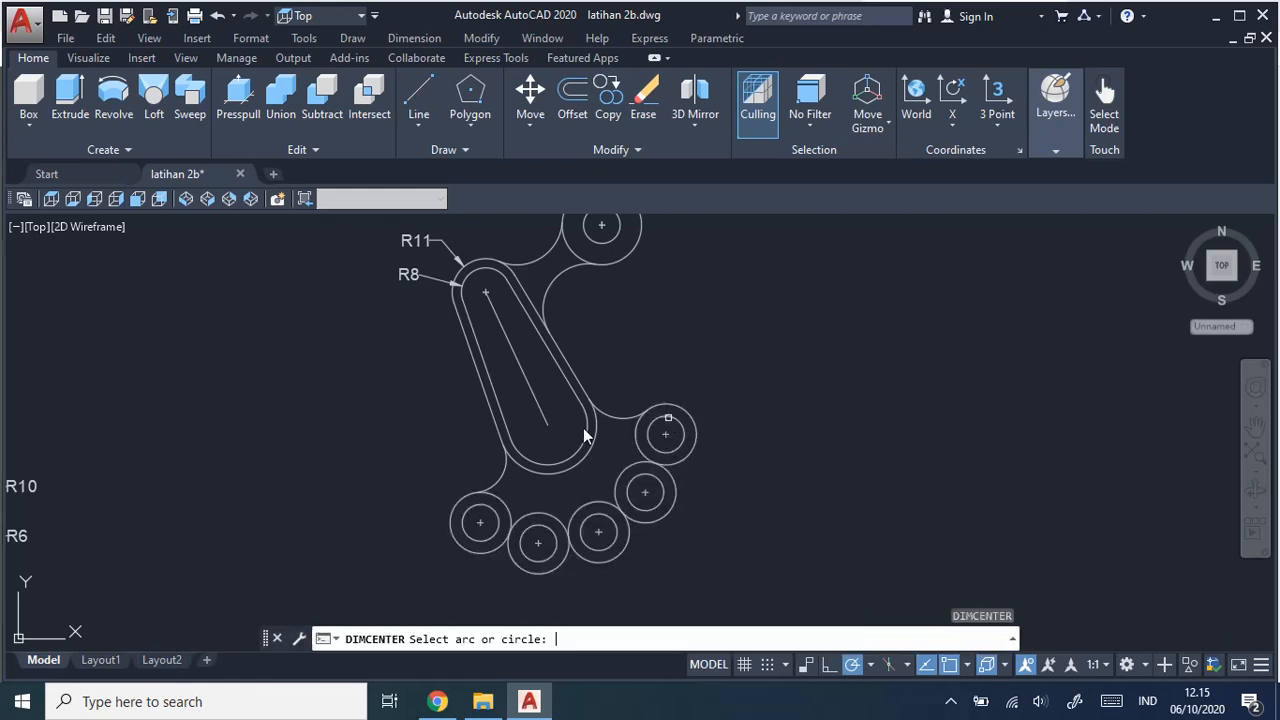
{"action": "left_click", "coordinate": [575, 452]}
{"action": "middle_click_drag", "start_coordinate": [669, 304], "coordinate": [662, 377]}
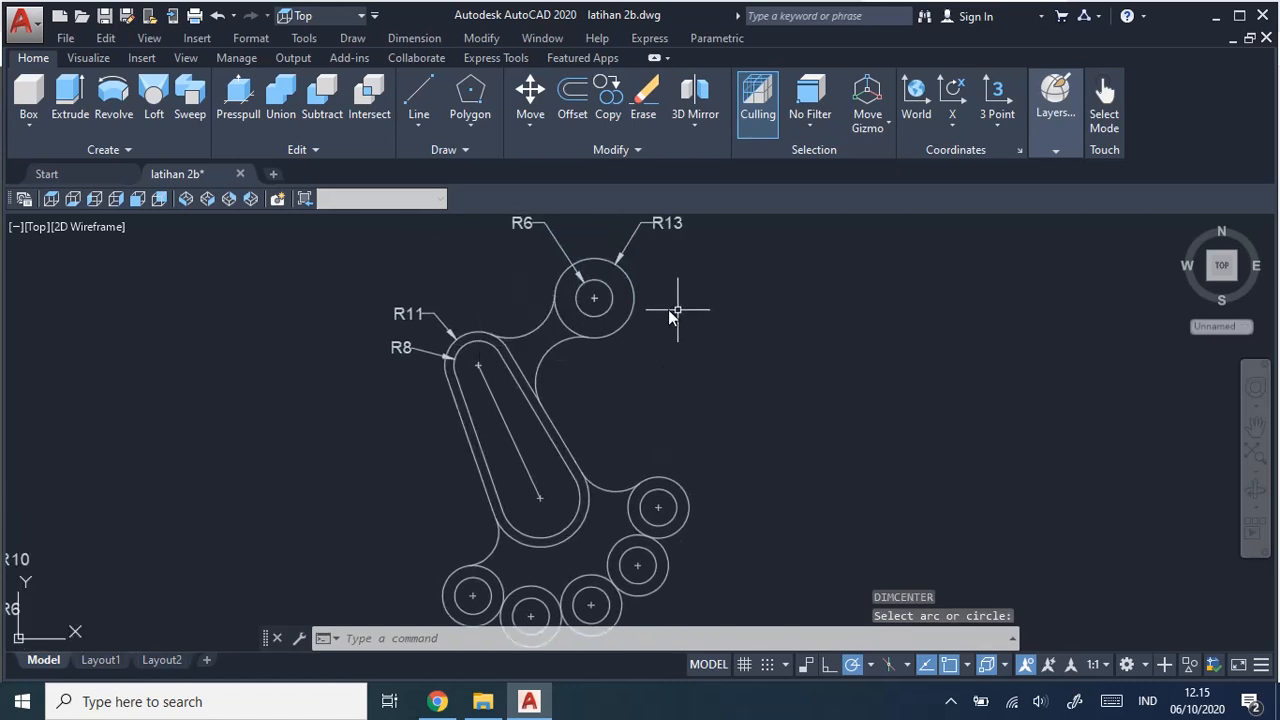
{"action": "scroll", "coordinate": [792, 345], "scroll_direction": "down", "scroll_amount": 2}
{"action": "scroll", "coordinate": [792, 345], "scroll_direction": "up", "scroll_amount": 3}
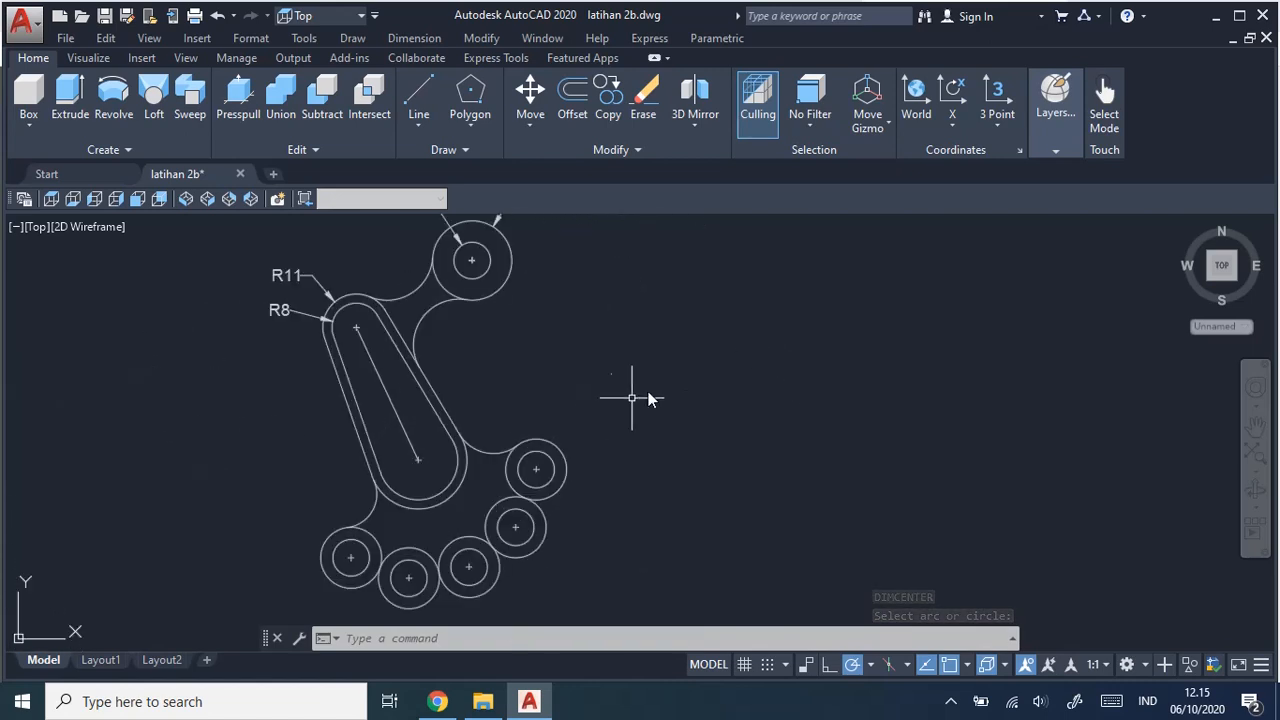
{"action": "mouse_move", "coordinate": [632, 399]}
{"action": "middle_mouse_down"}
{"action": "mouse_move", "coordinate": [610, 410]}
{"action": "mouse_move", "coordinate": [620, 406]}
{"action": "middle_mouse_up"}
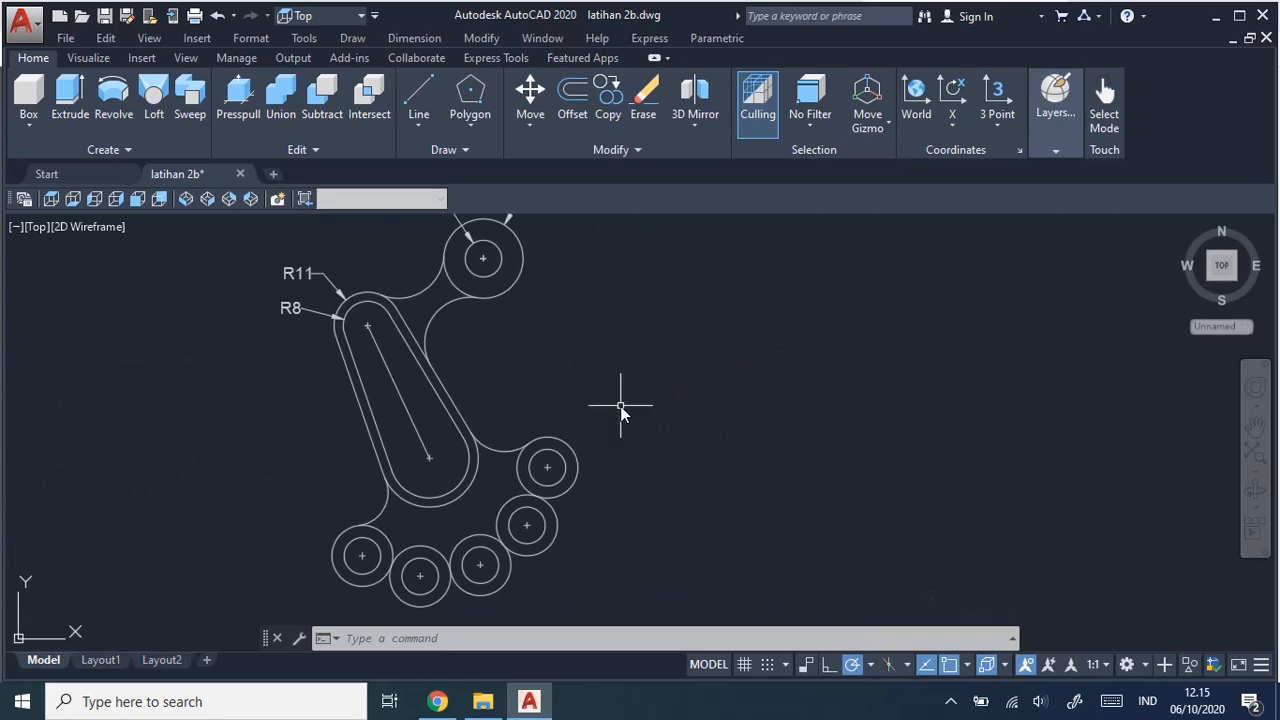
{"action": "left_click", "coordinate": [420, 38]}
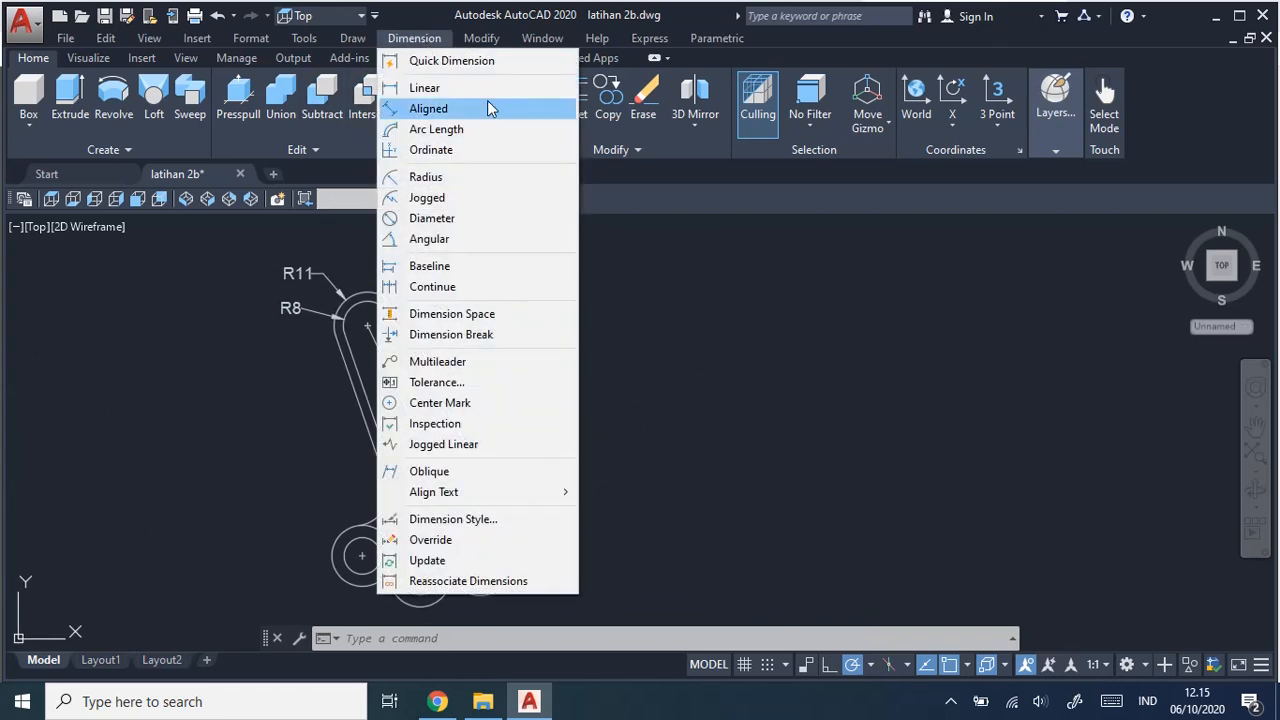
{"action": "left_click", "coordinate": [484, 198]}
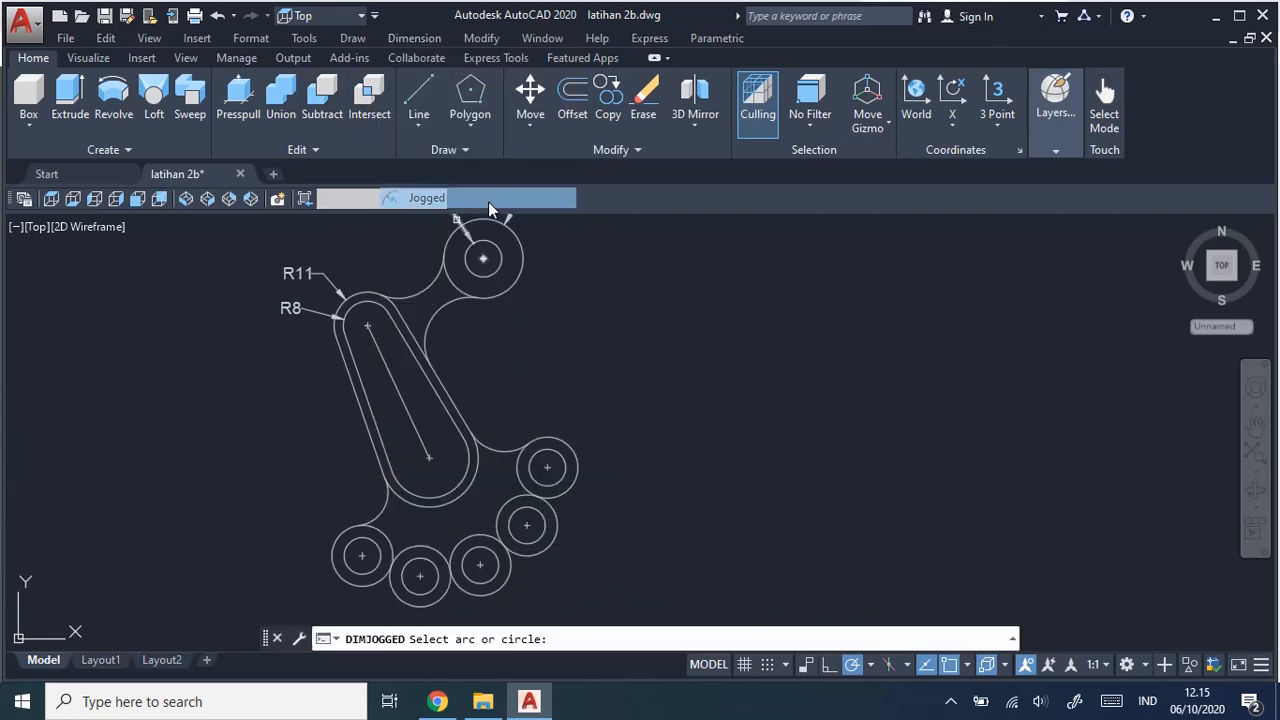
{"action": "left_click", "coordinate": [574, 448]}
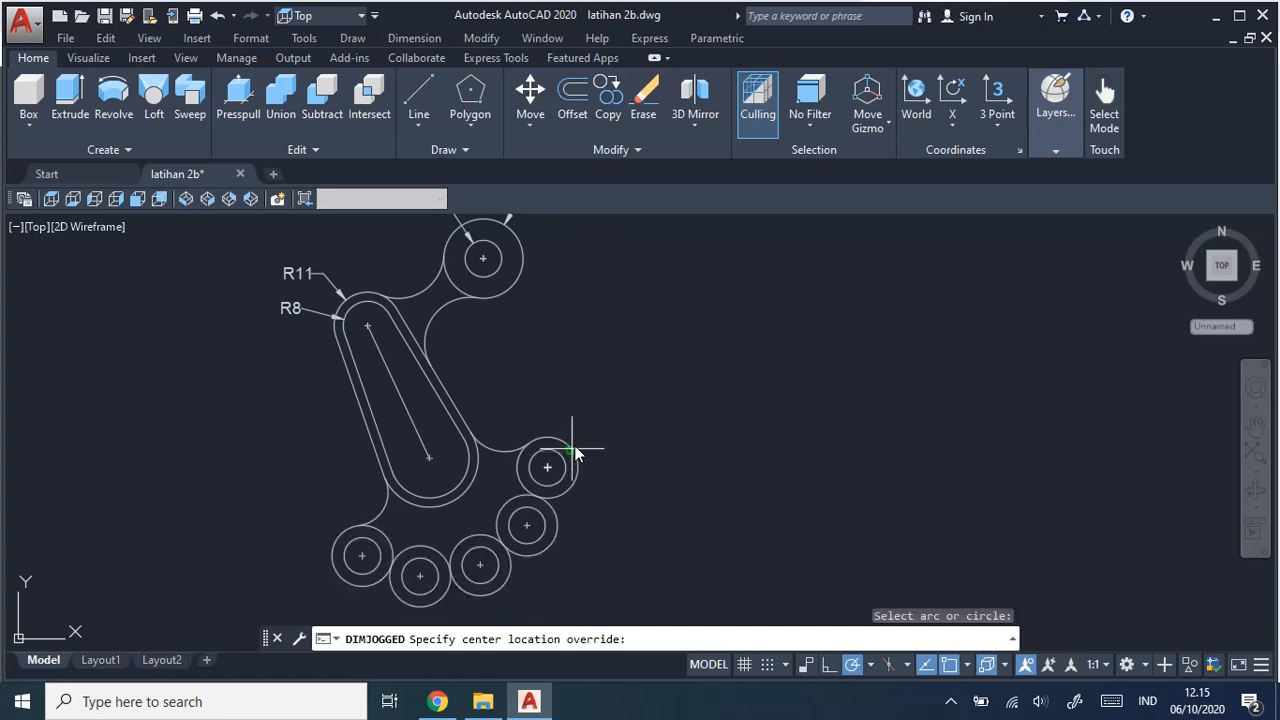
Add radius dimensions to the outer and inner circles of the rightmost small eye, placing both texts to its right.
{"action": "left_click", "coordinate": [414, 38]}
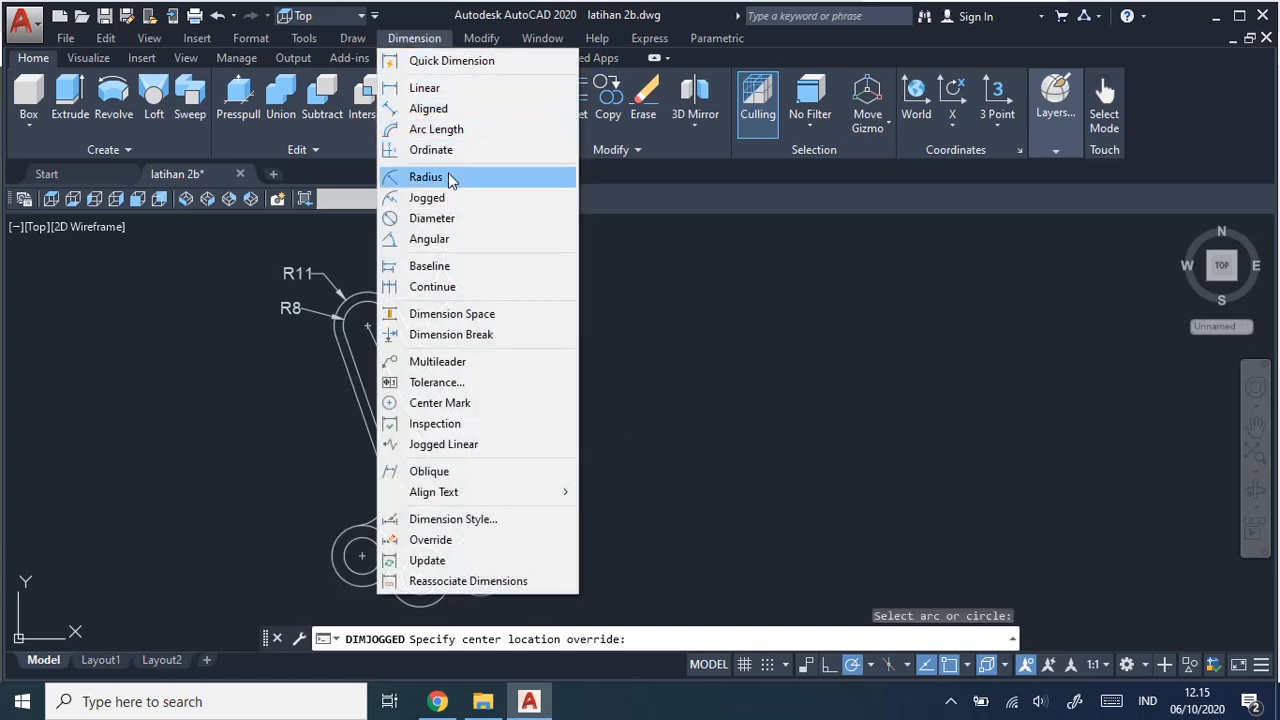
{"action": "left_click", "coordinate": [420, 177]}
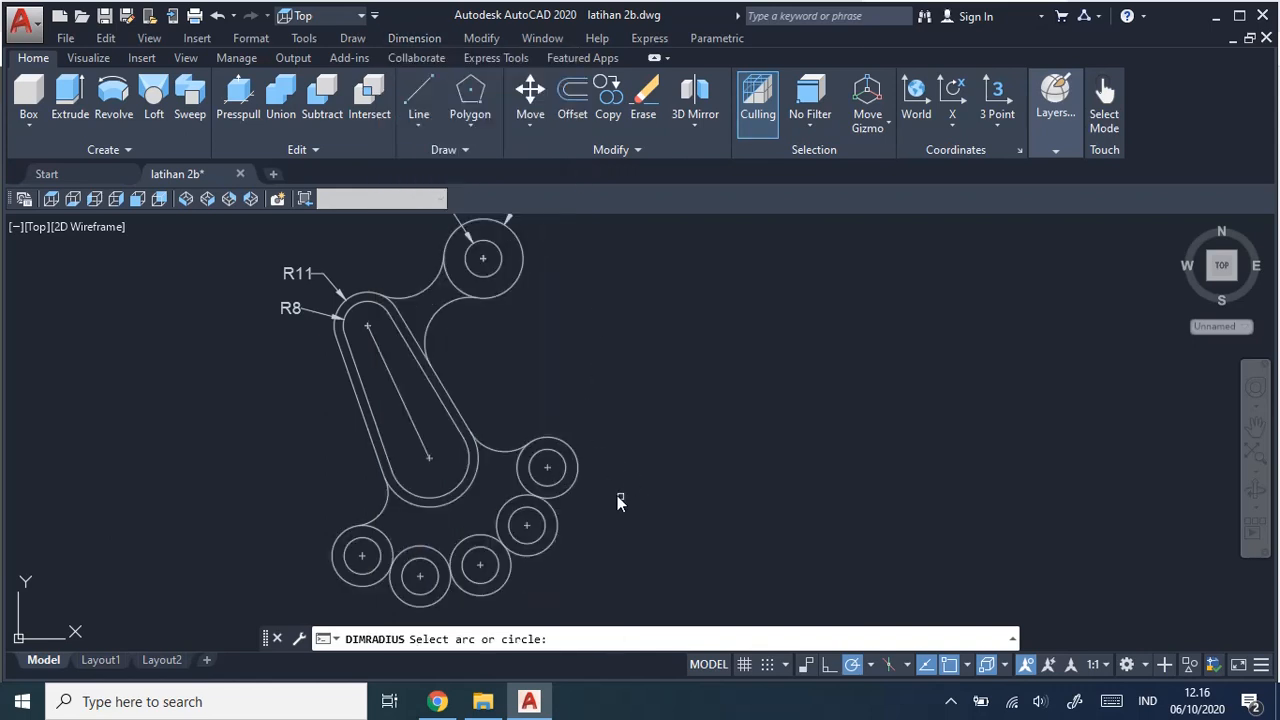
{"action": "left_click", "coordinate": [569, 444]}
{"action": "left_click", "coordinate": [596, 412]}
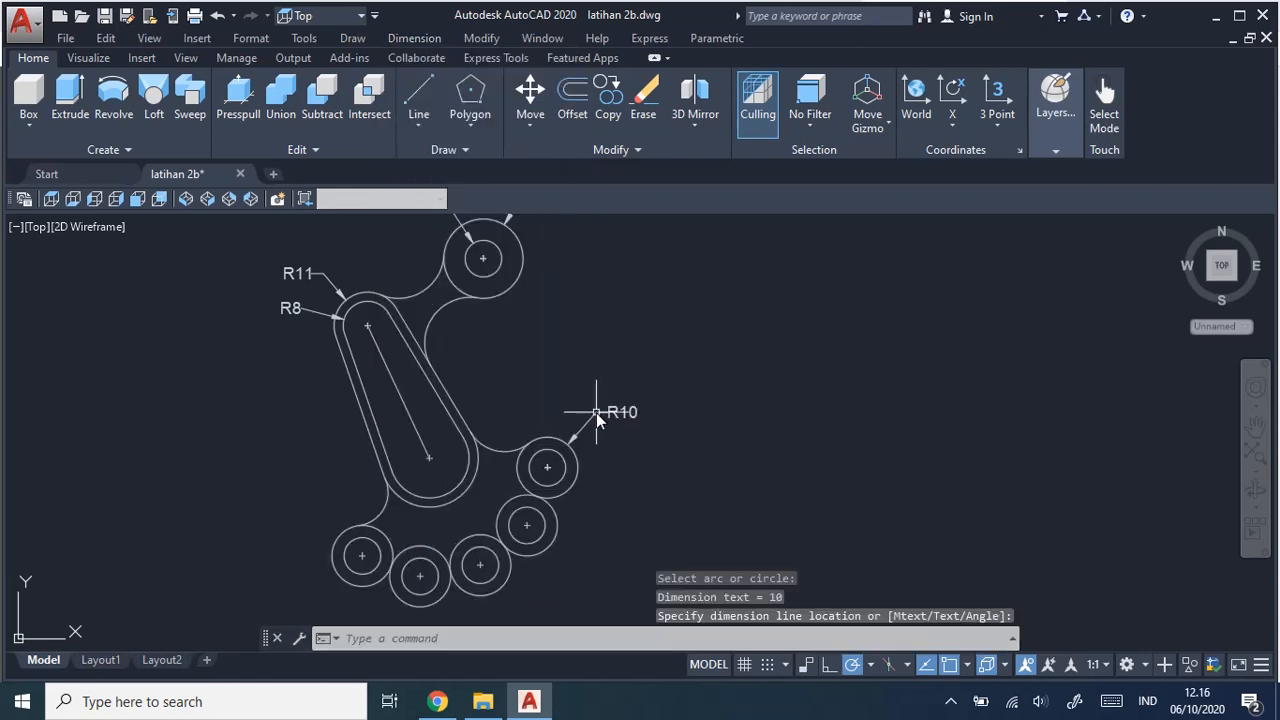
{"action": "key", "text": "Return"}
{"action": "left_click", "coordinate": [566, 477]}
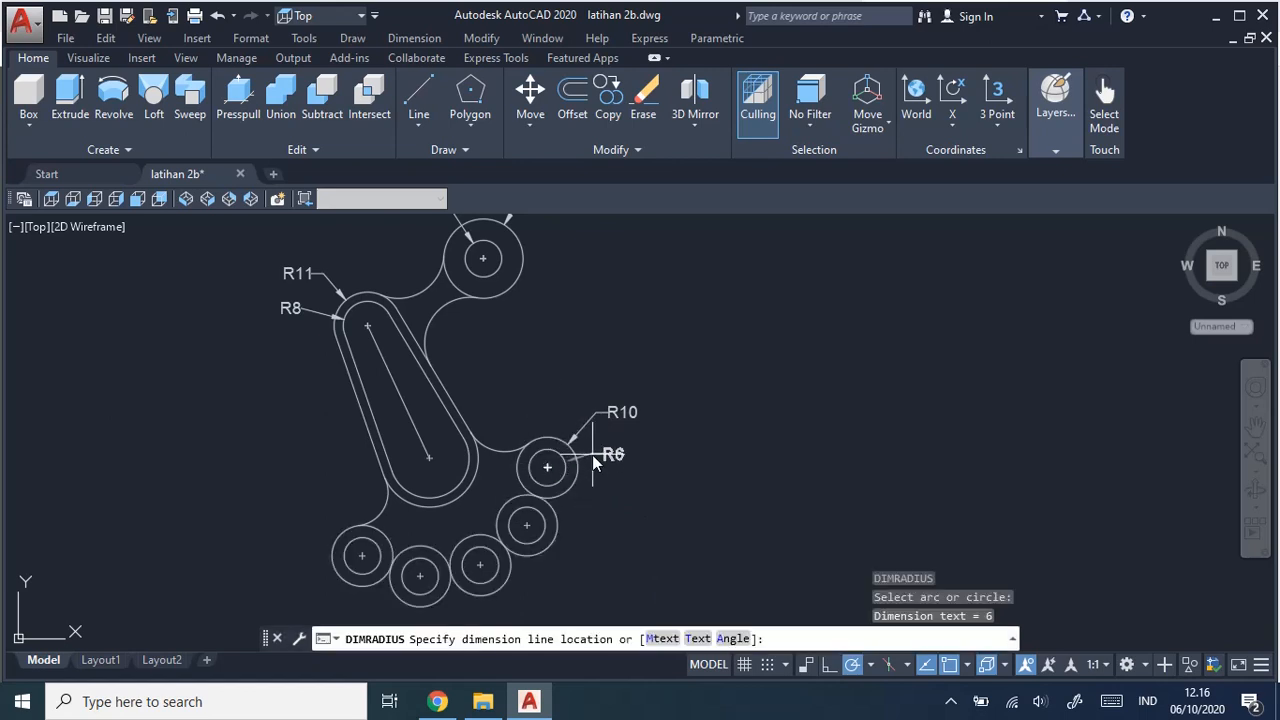
{"action": "left_click", "coordinate": [594, 462]}
Add radius dimensions to the two fillet arcs joining the slot's lower end to the rightmost and leftmost small eyes.
{"action": "middle_click_drag", "start_coordinate": [503, 470], "coordinate": [581, 427]}
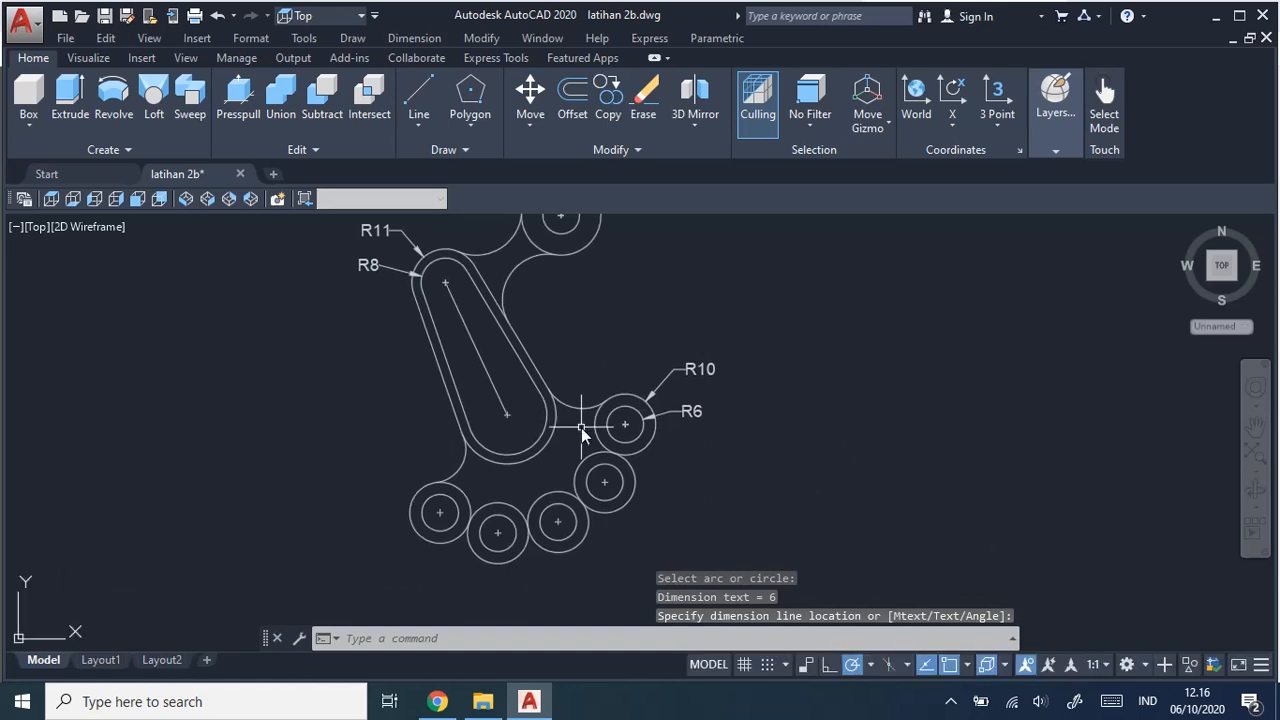
{"action": "key", "text": "Return"}
{"action": "left_click", "coordinate": [582, 407]}
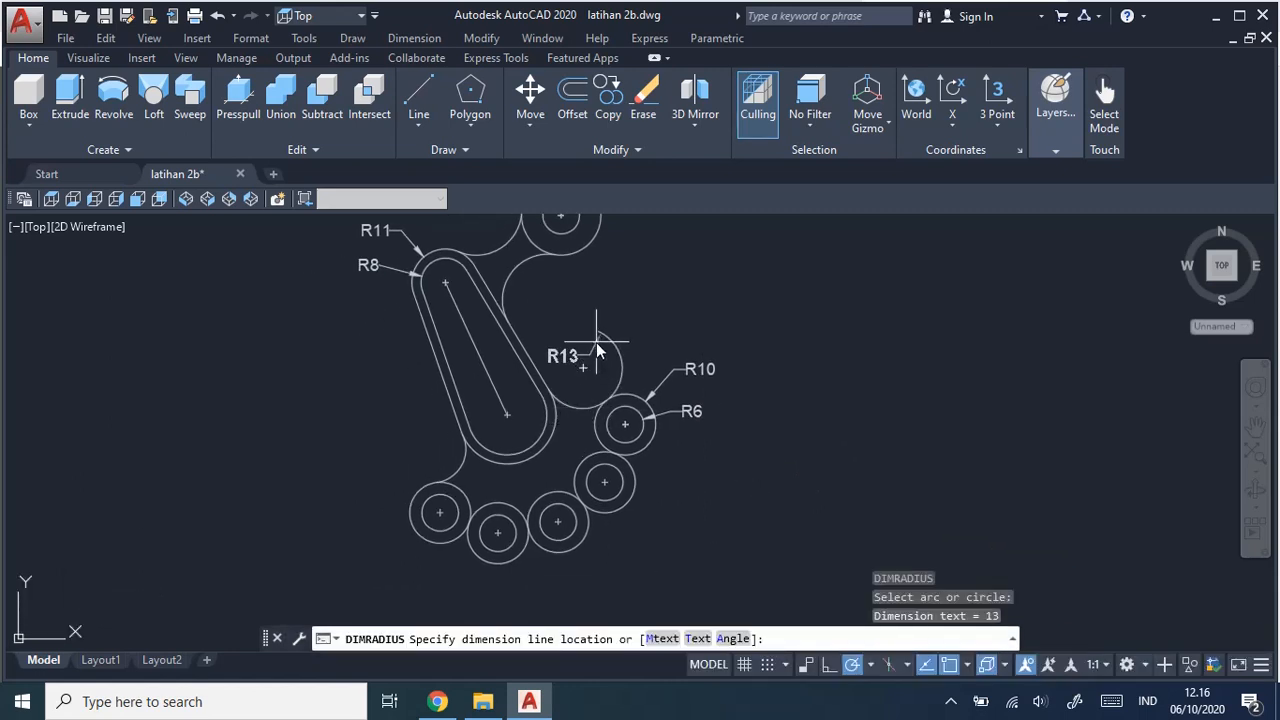
{"action": "left_click", "coordinate": [581, 397]}
{"action": "key", "text": "Return"}
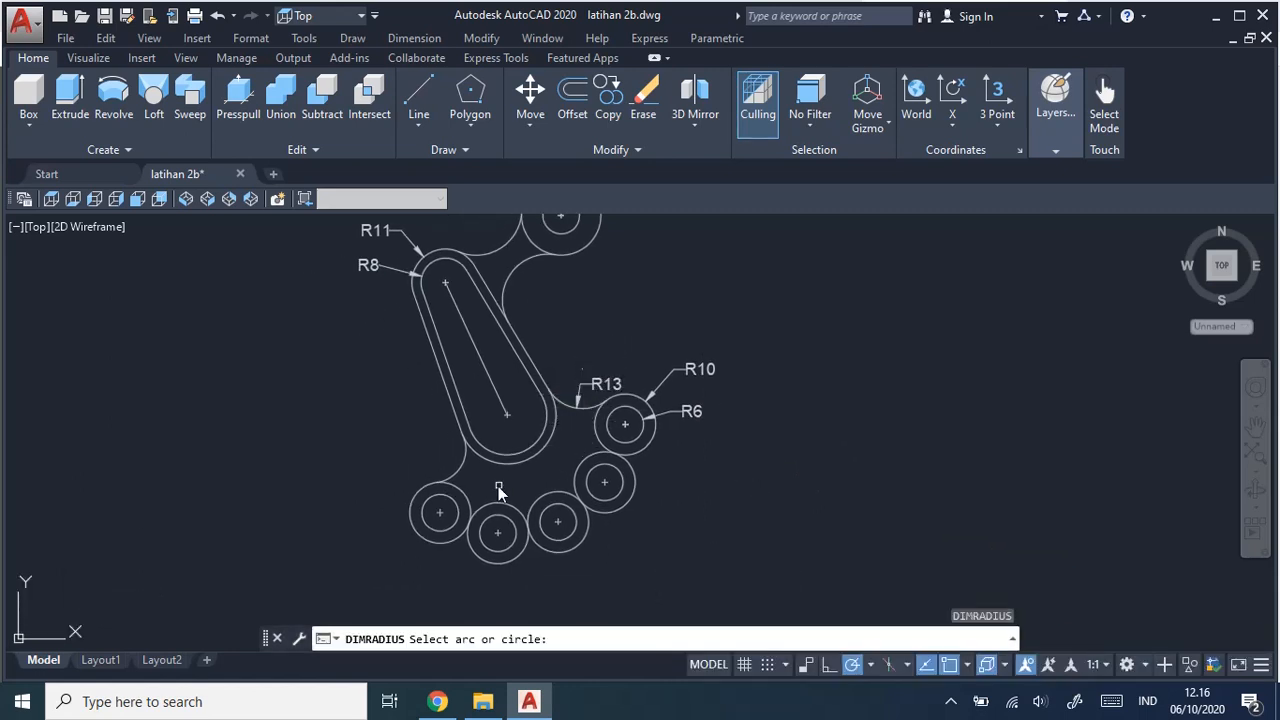
{"action": "left_click", "coordinate": [462, 475]}
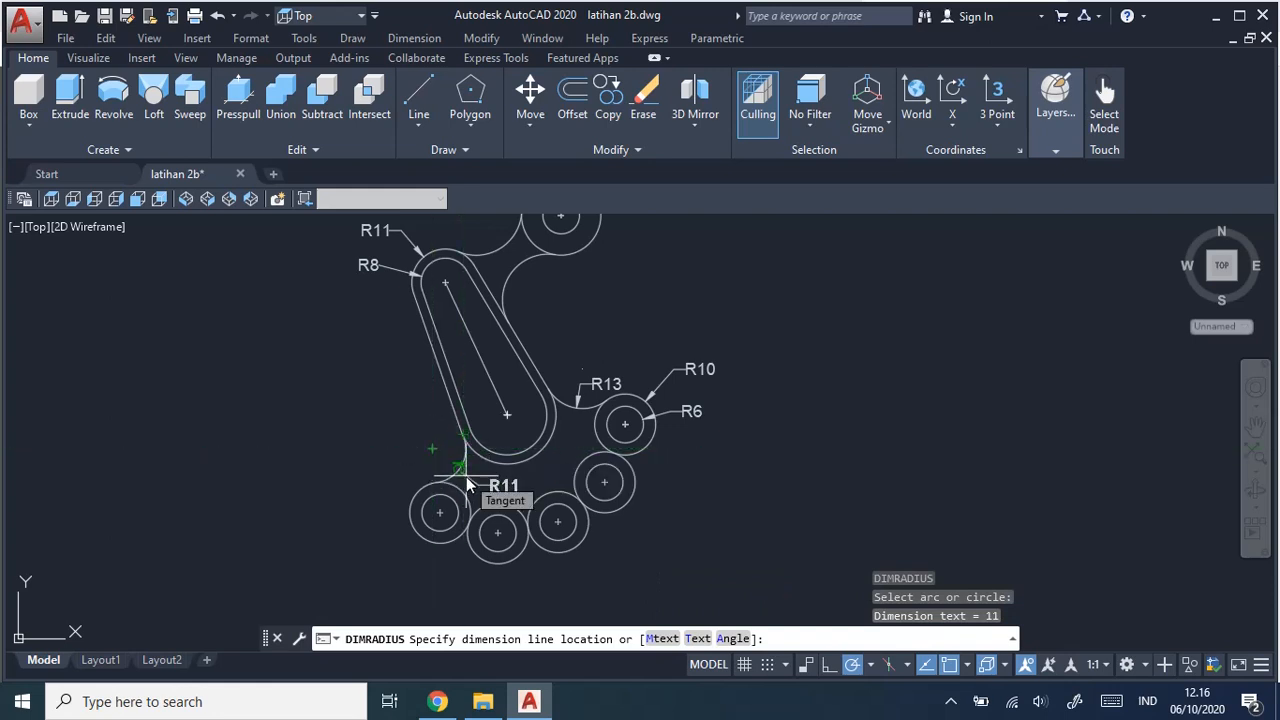
{"action": "left_click", "coordinate": [445, 461]}
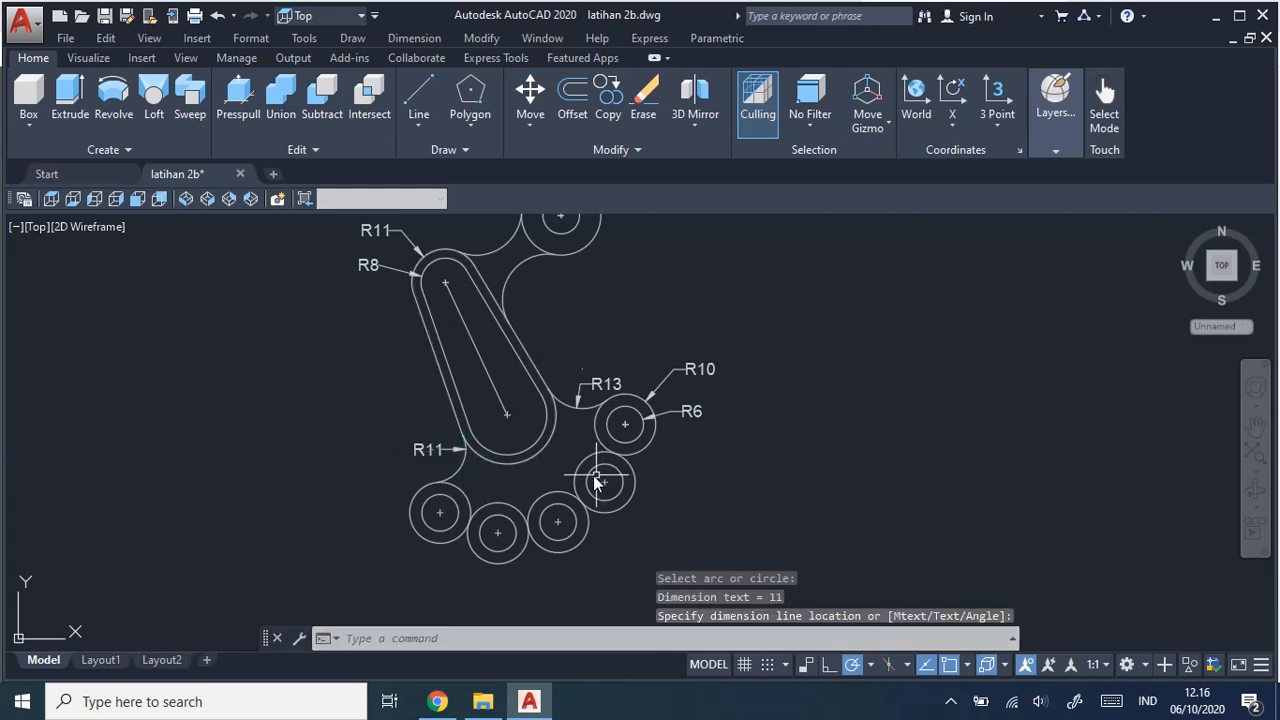
Add radius dimensions to the inner and outer arcs at the slot's lower end, placing both texts to its left.
{"action": "key", "text": "space"}
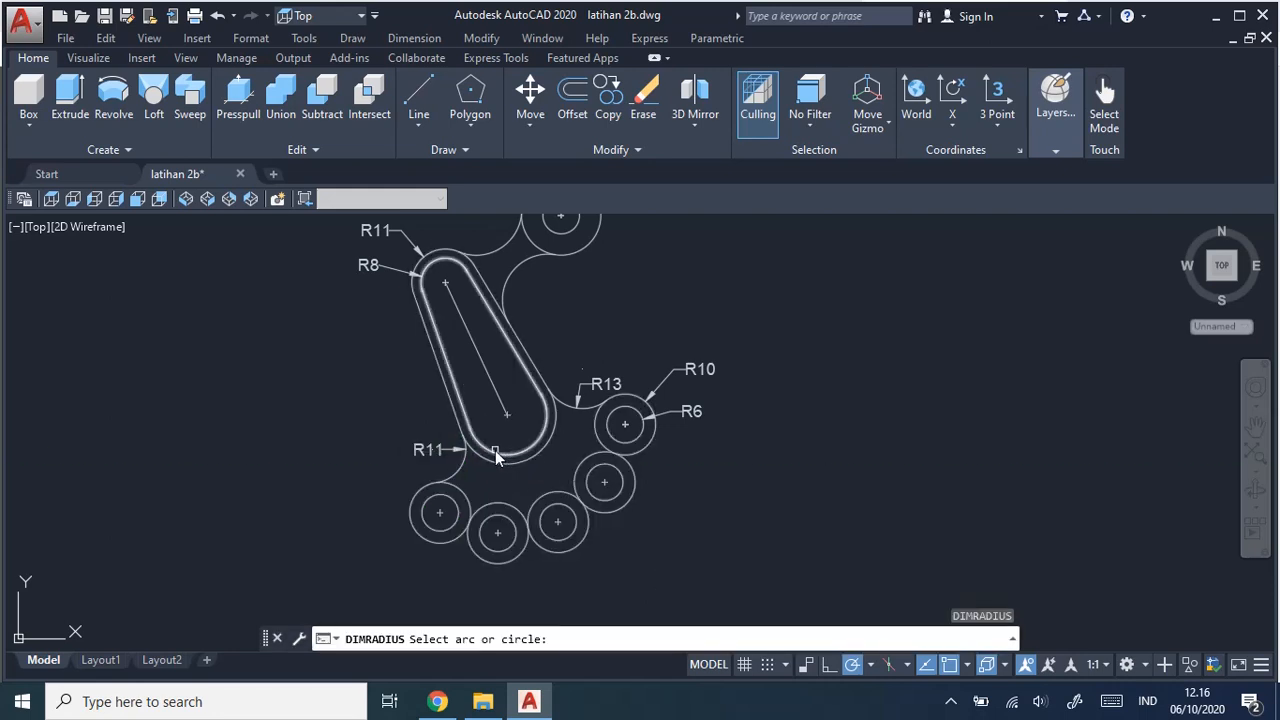
{"action": "left_click", "coordinate": [495, 450]}
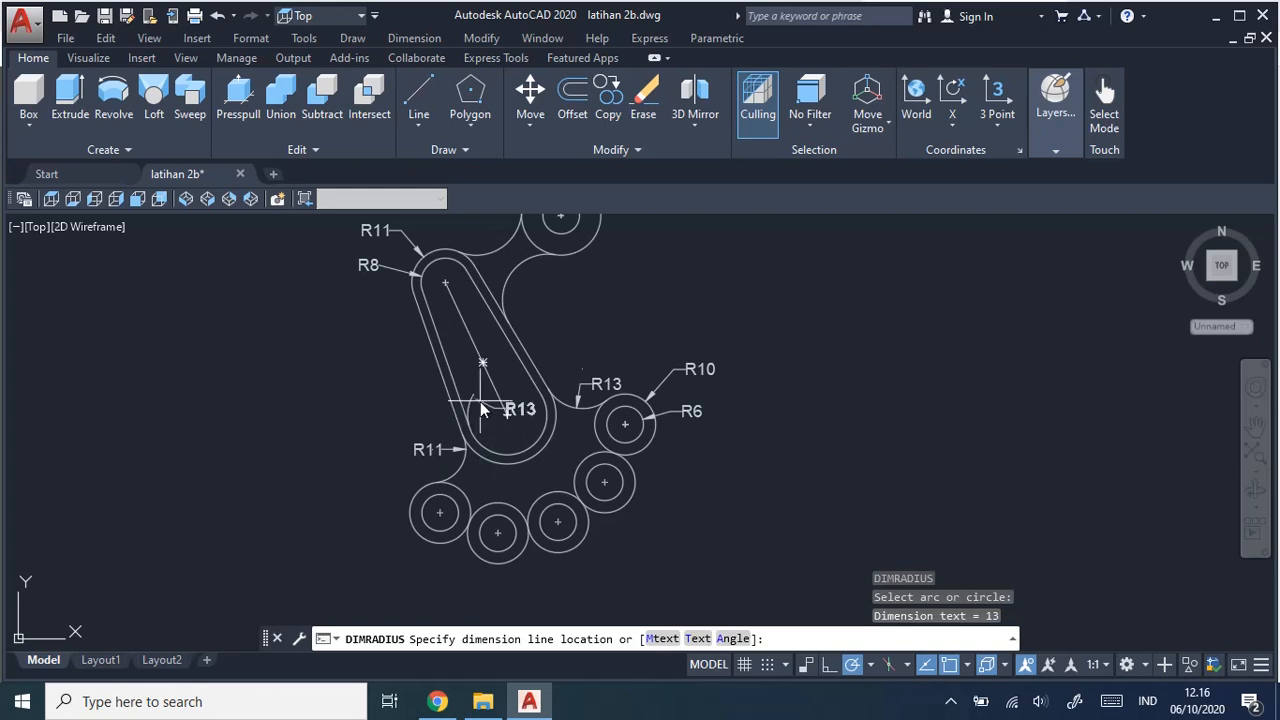
{"action": "left_click", "coordinate": [438, 408]}
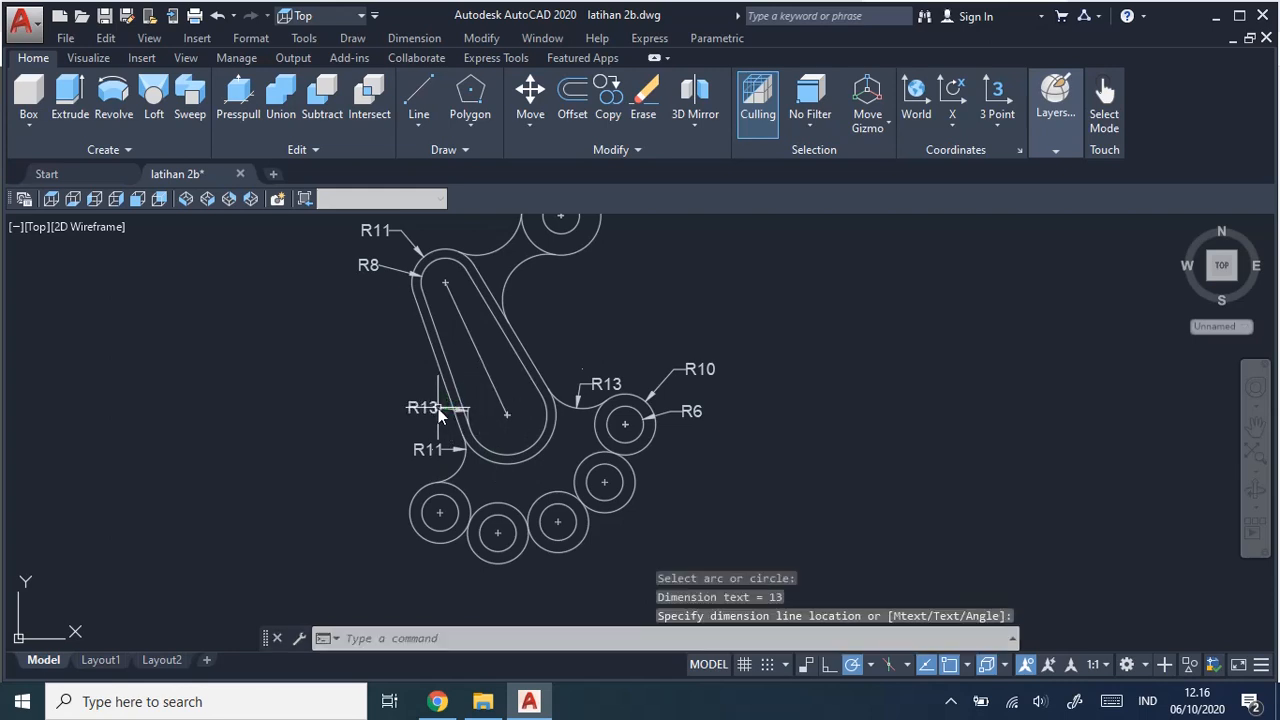
{"action": "key", "text": "space"}
{"action": "left_click", "coordinate": [513, 464]}
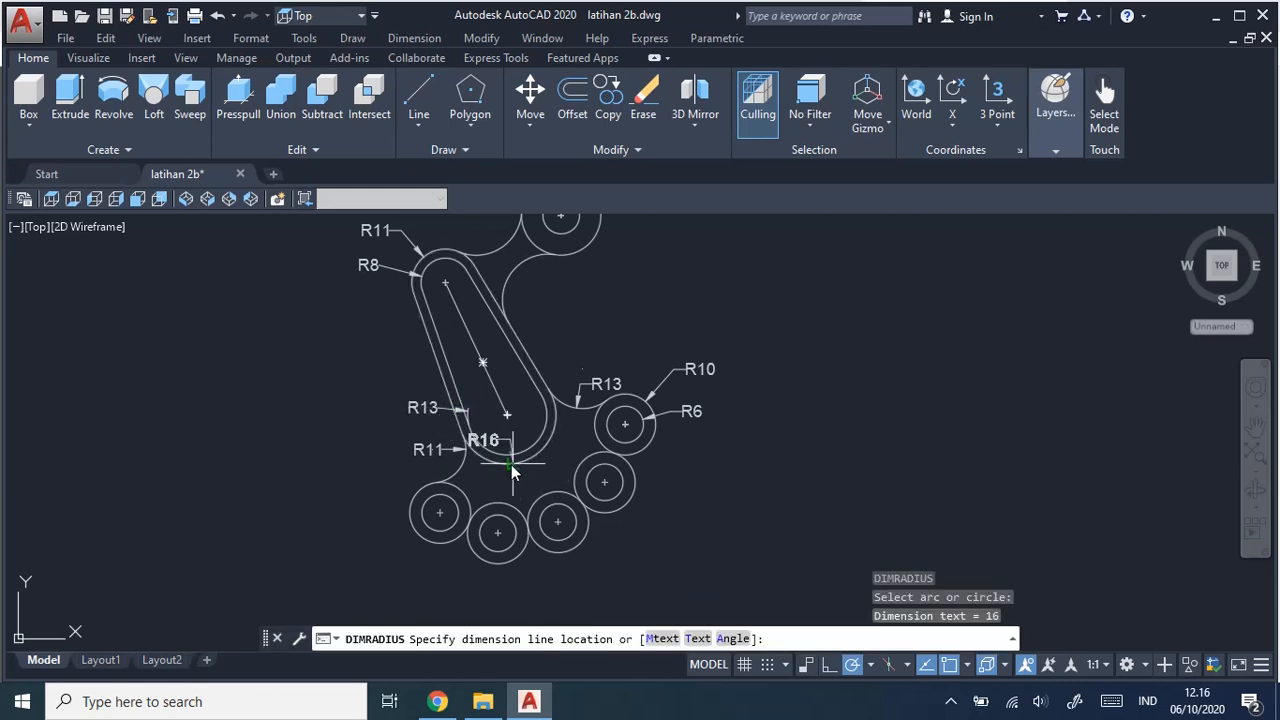
{"action": "left_click", "coordinate": [447, 388]}
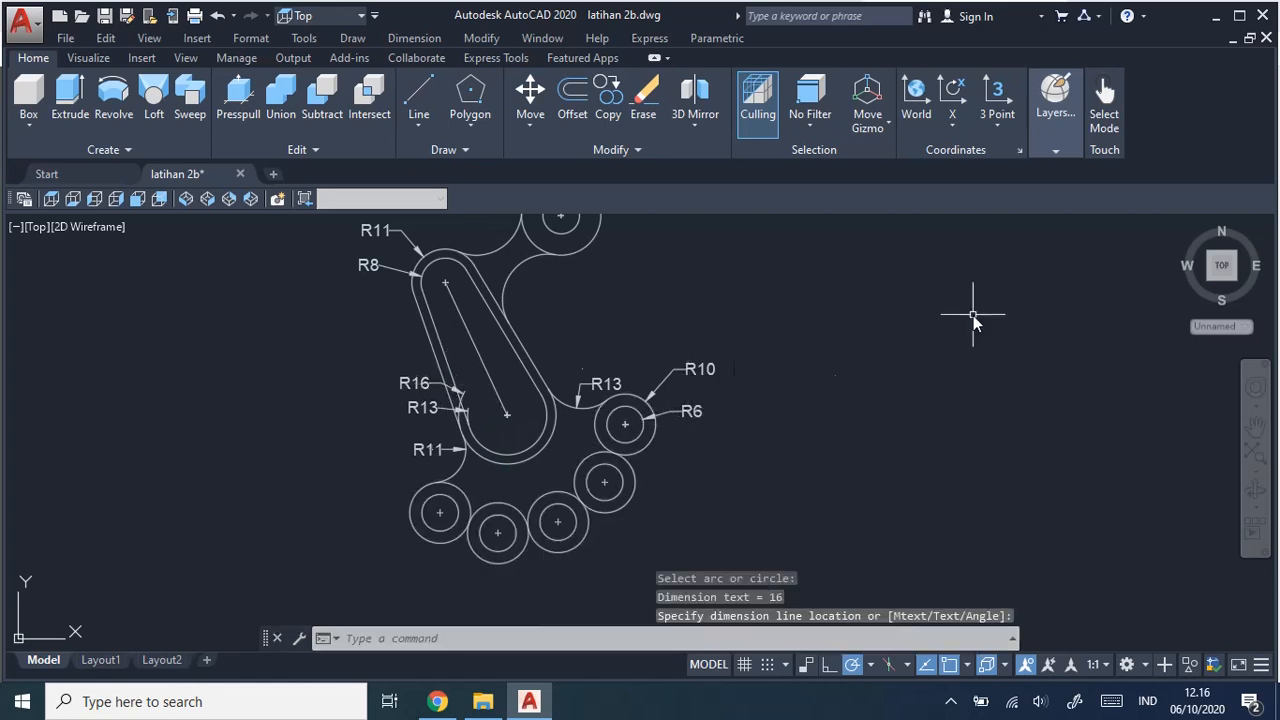
{"action": "middle_click_drag", "start_coordinate": [973, 315], "coordinate": [946, 385]}
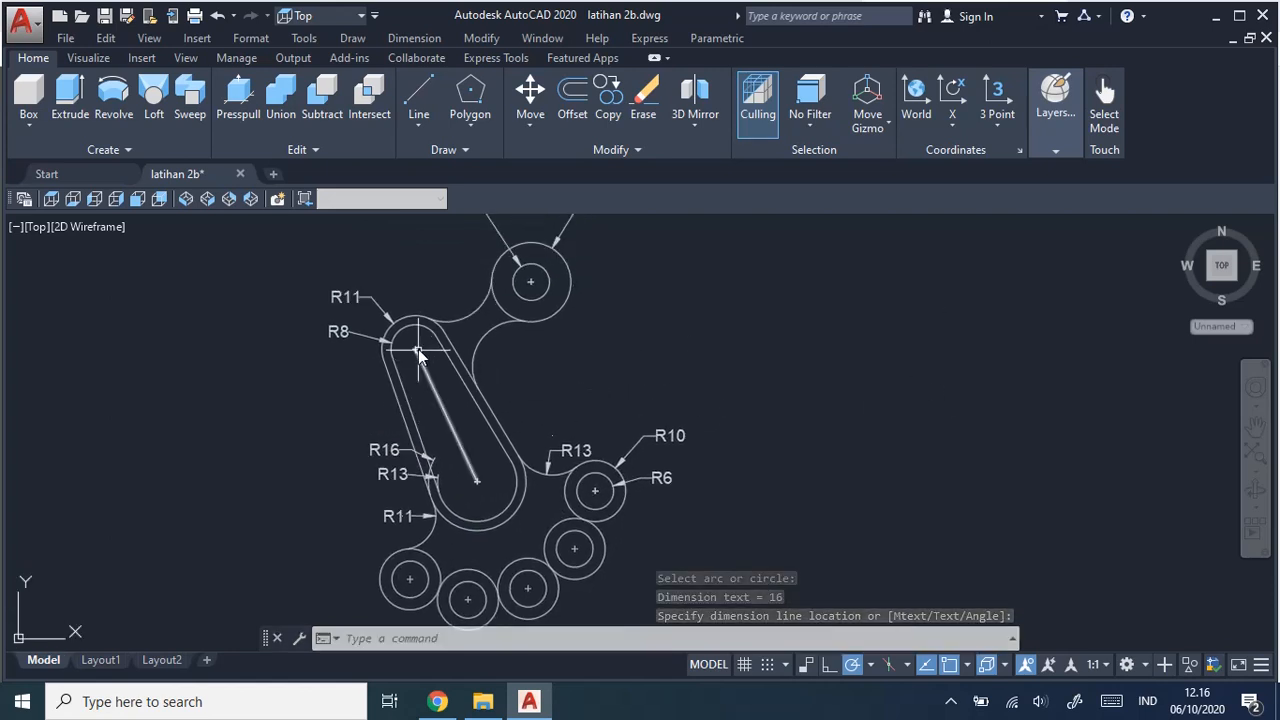
{"action": "left_click", "coordinate": [414, 38]}
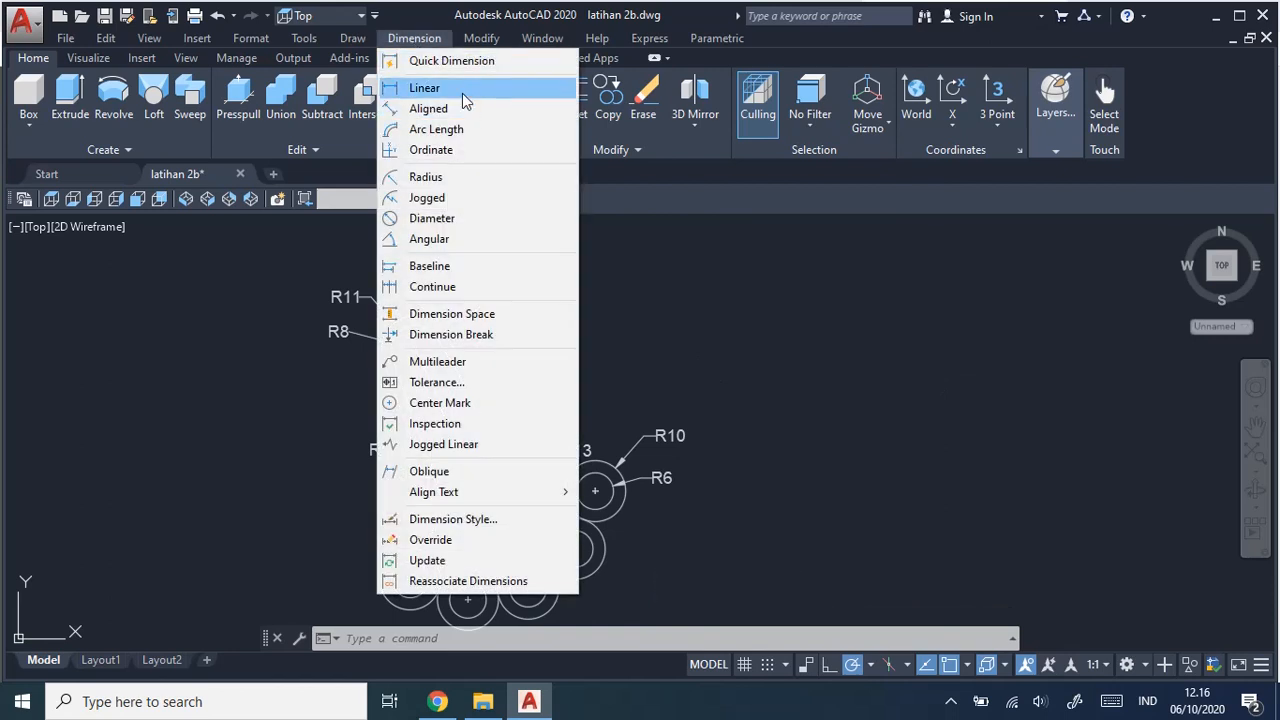
{"action": "left_click", "coordinate": [430, 88]}
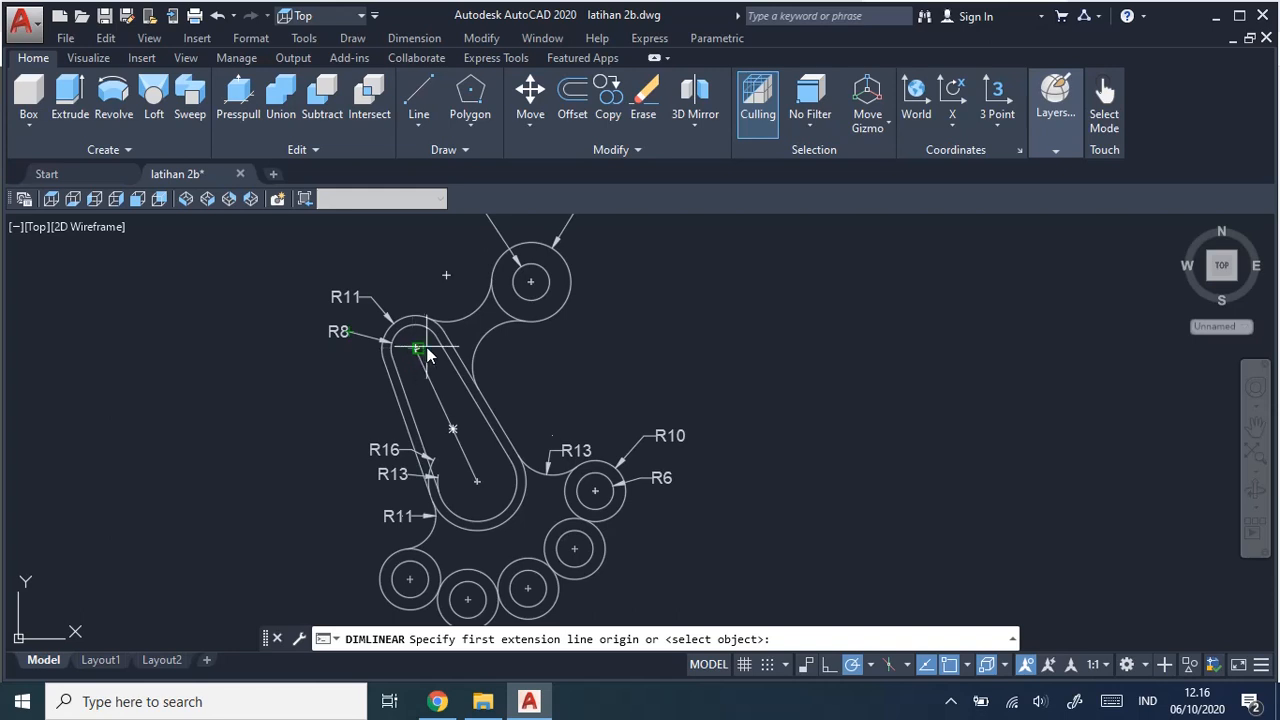
{"action": "scroll", "coordinate": [414, 352], "scroll_direction": "up", "scroll_amount": 3}
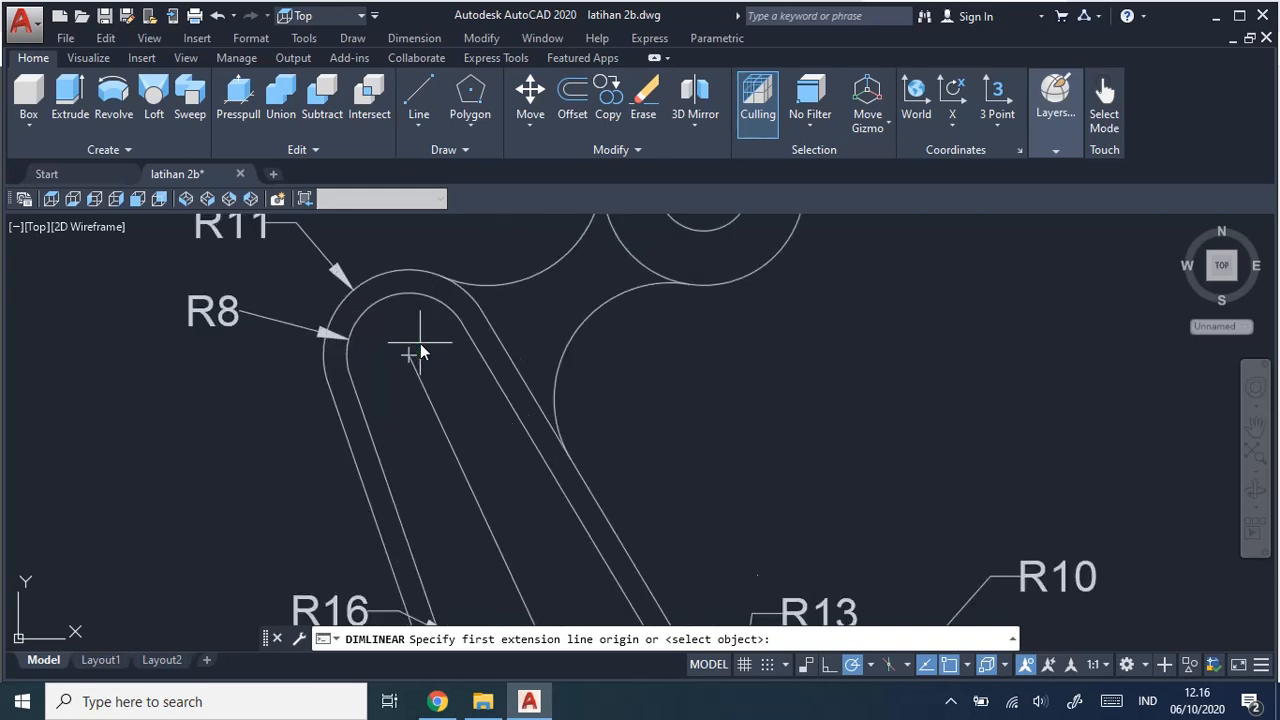
{"action": "scroll", "coordinate": [416, 352], "scroll_direction": "down", "scroll_amount": 3}
{"action": "left_click", "coordinate": [411, 356]}
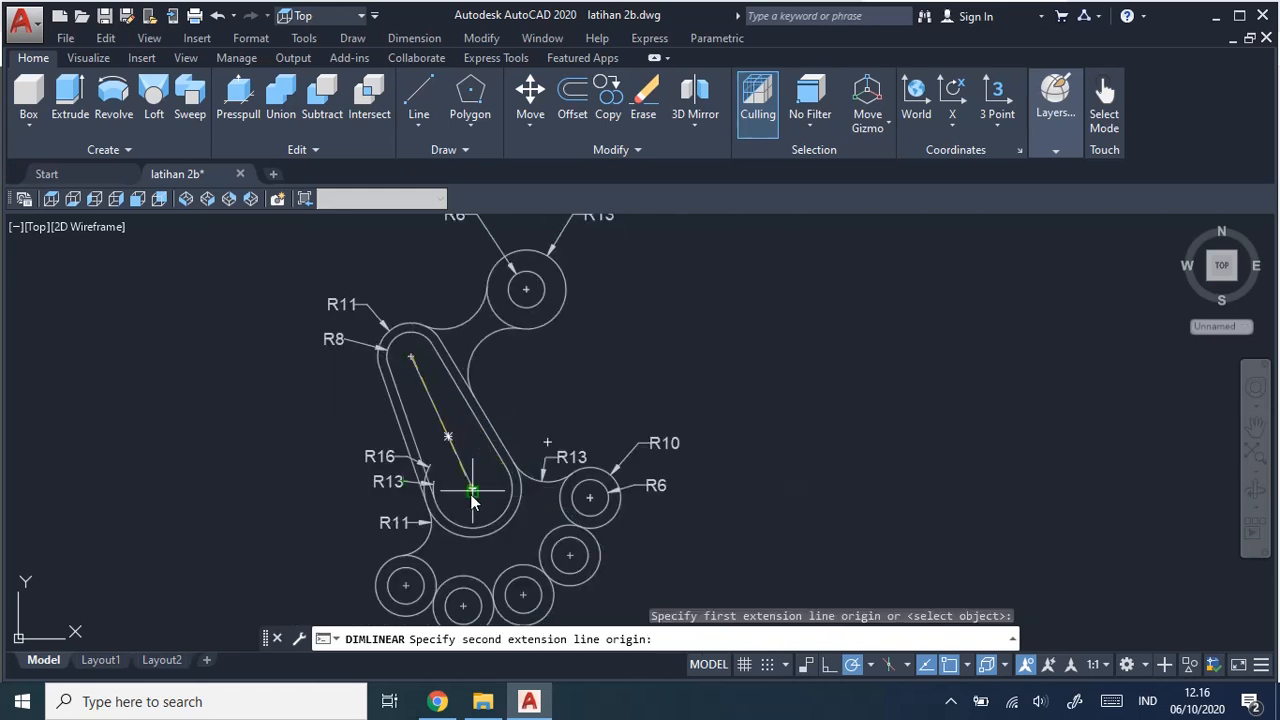
{"action": "left_click", "coordinate": [473, 489]}
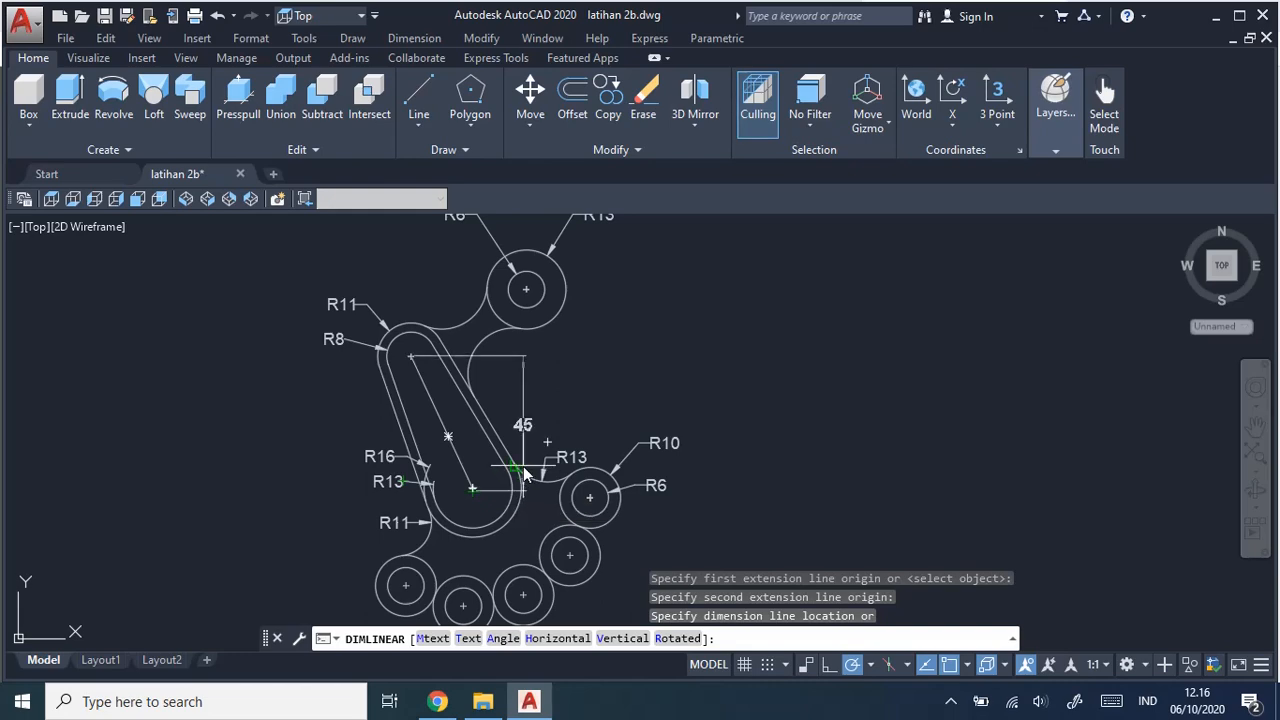
{"action": "key", "text": "Escape"}
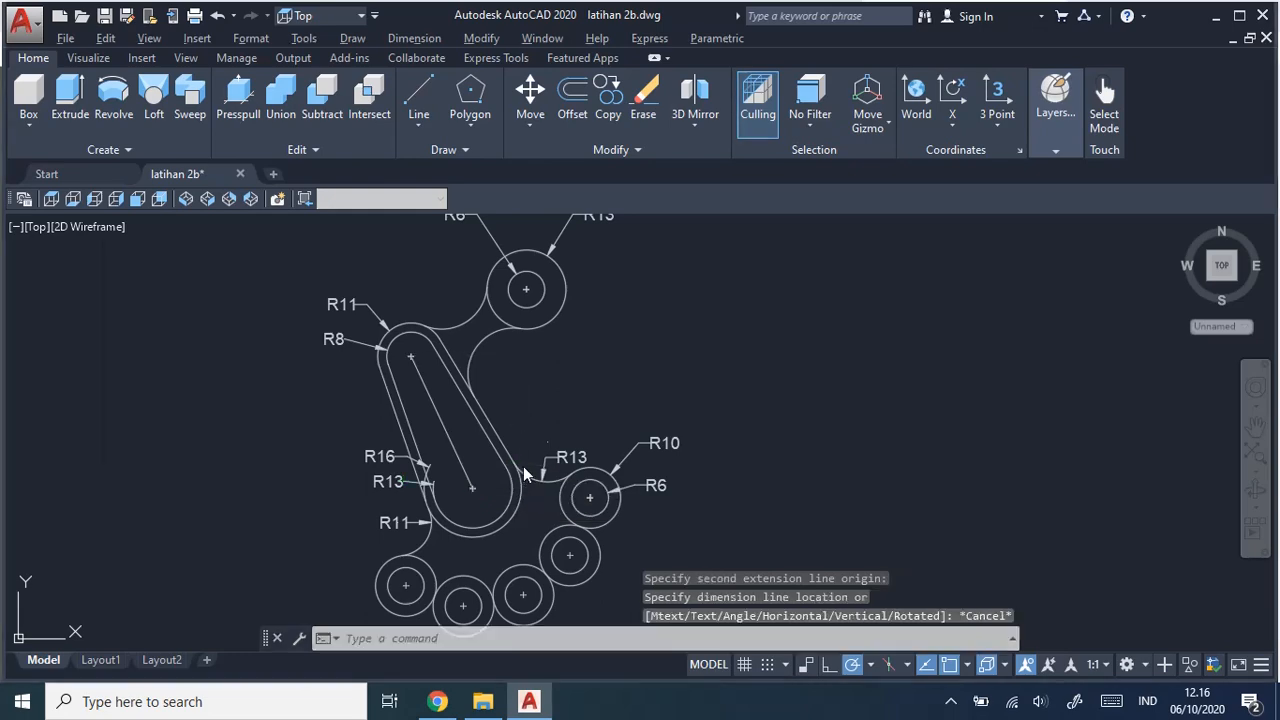
{"action": "key", "text": "alt+Tab"}
{"action": "key", "text": "alt+Tab"}
{"action": "left_click", "coordinate": [435, 38]}
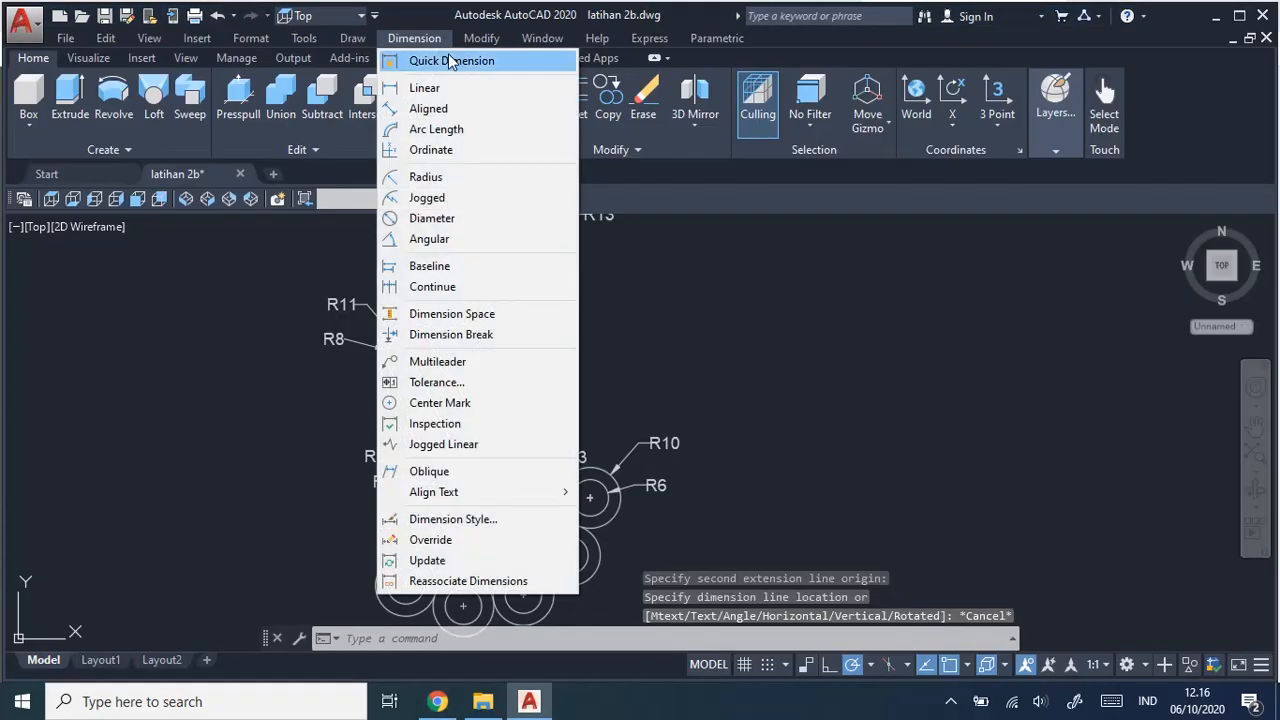
{"action": "left_click", "coordinate": [480, 112]}
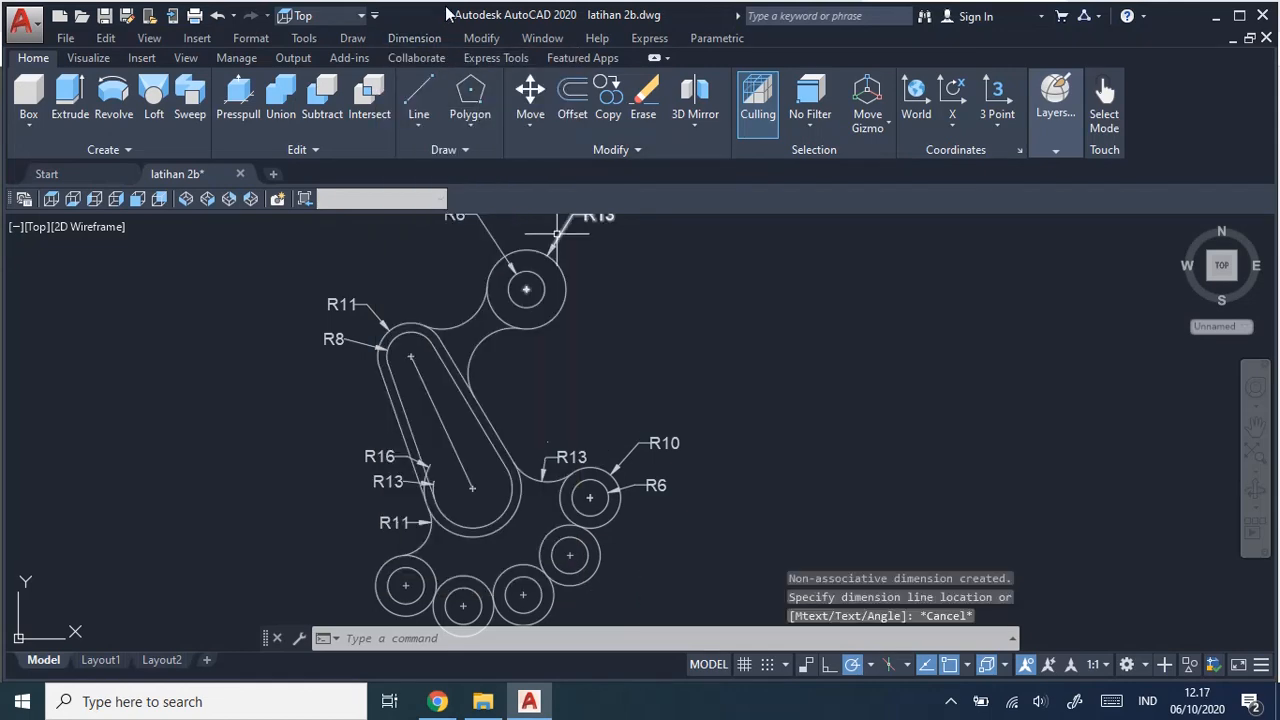
{"action": "left_click", "coordinate": [420, 40]}
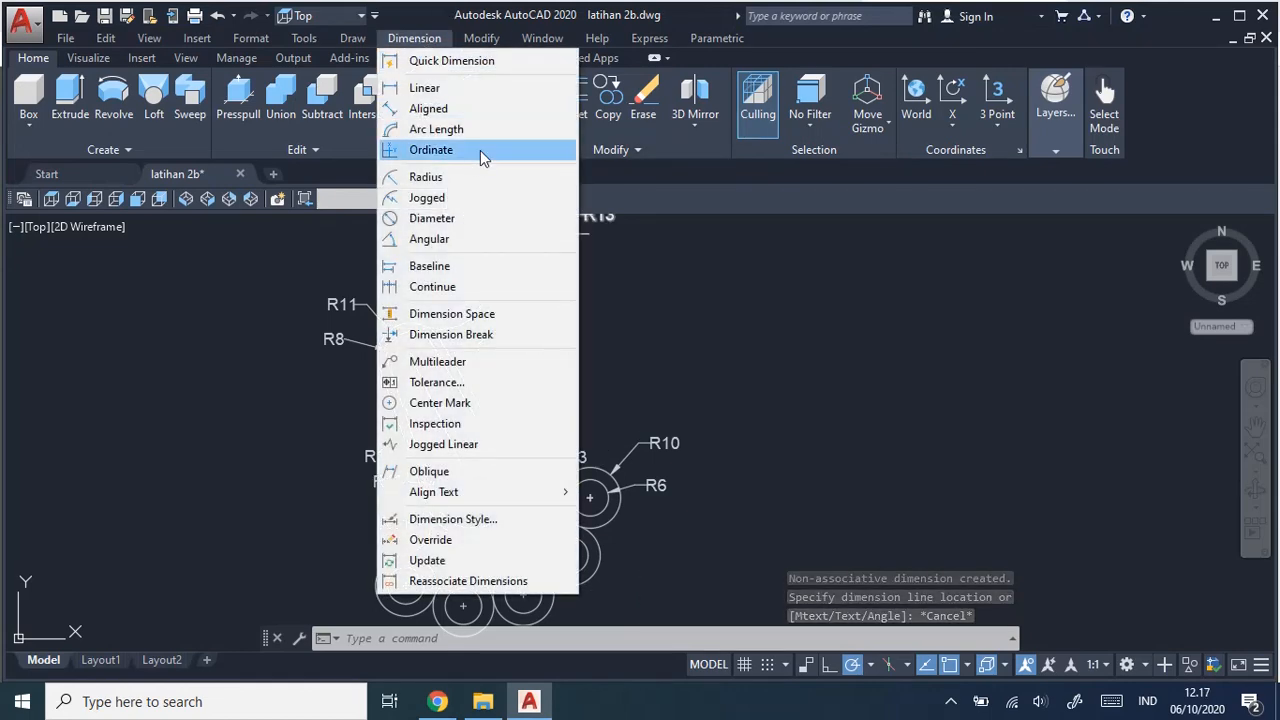
{"action": "left_click", "coordinate": [438, 110]}
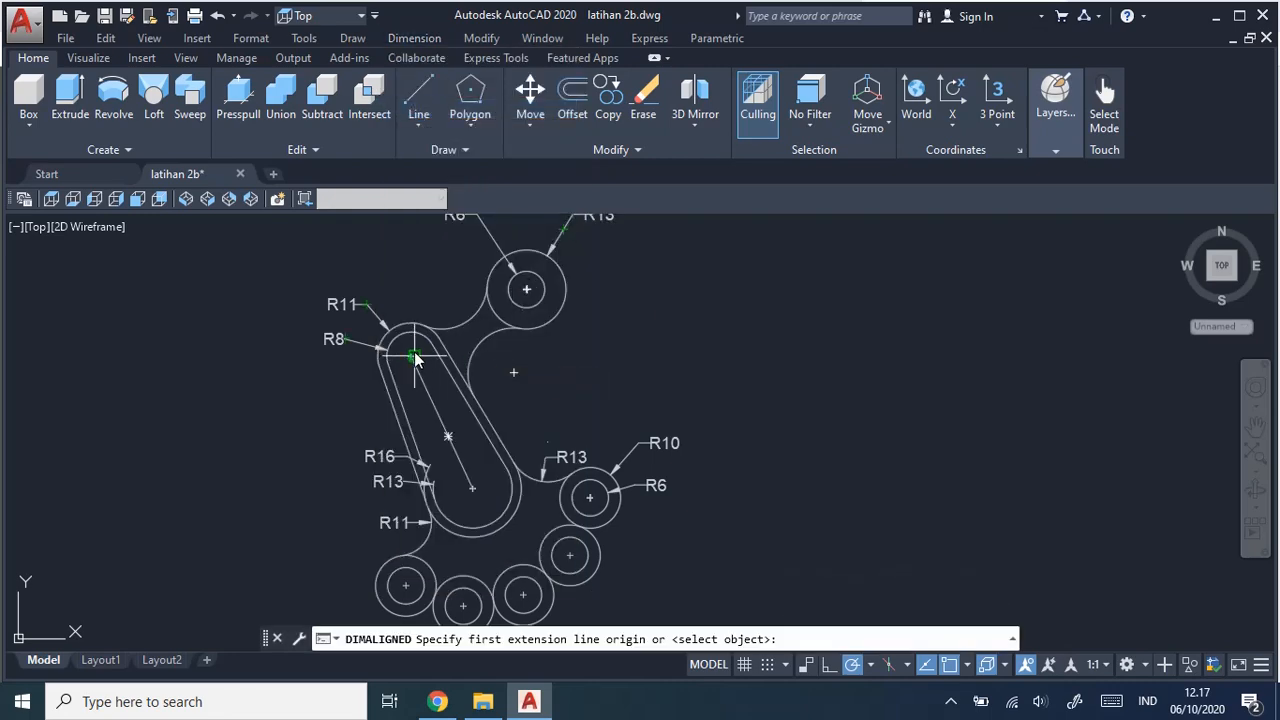
{"action": "scroll", "coordinate": [413, 364], "scroll_direction": "up", "scroll_amount": 2}
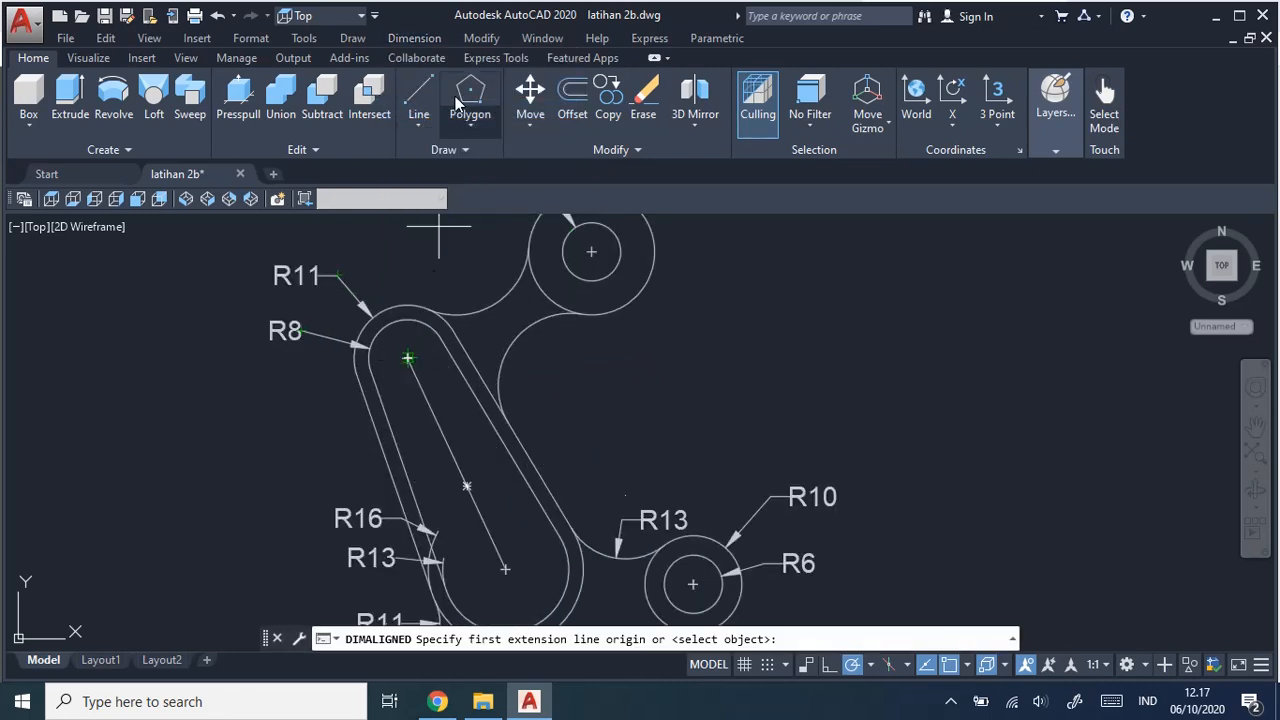
{"action": "left_click", "coordinate": [414, 38]}
{"action": "left_click", "coordinate": [424, 88]}
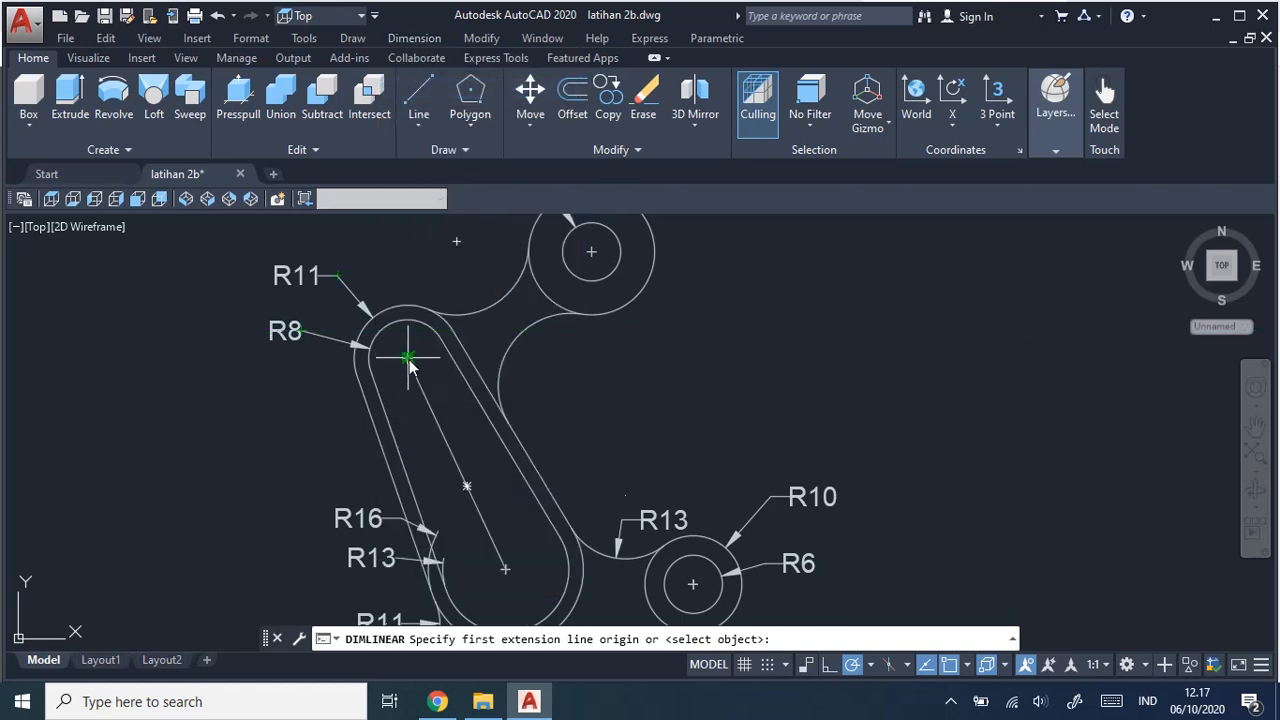
{"action": "left_click", "coordinate": [408, 358]}
{"action": "left_click", "coordinate": [508, 573]}
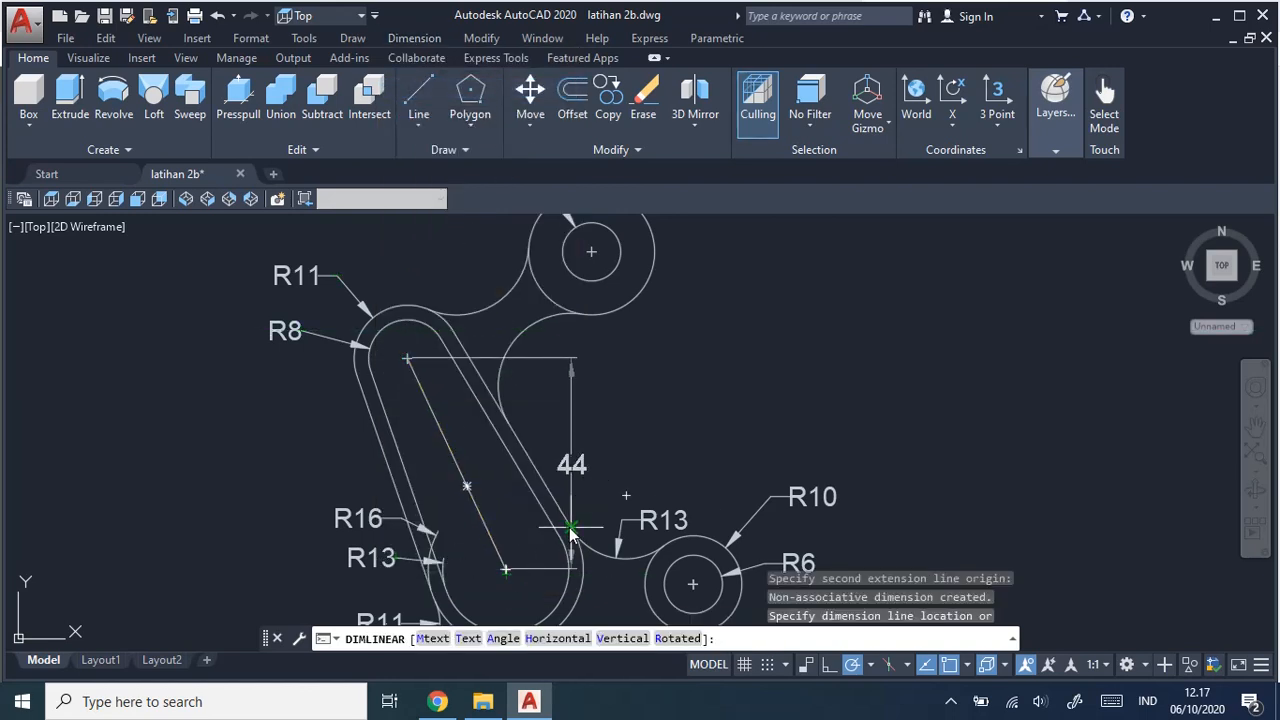
{"action": "key", "text": "Escape"}
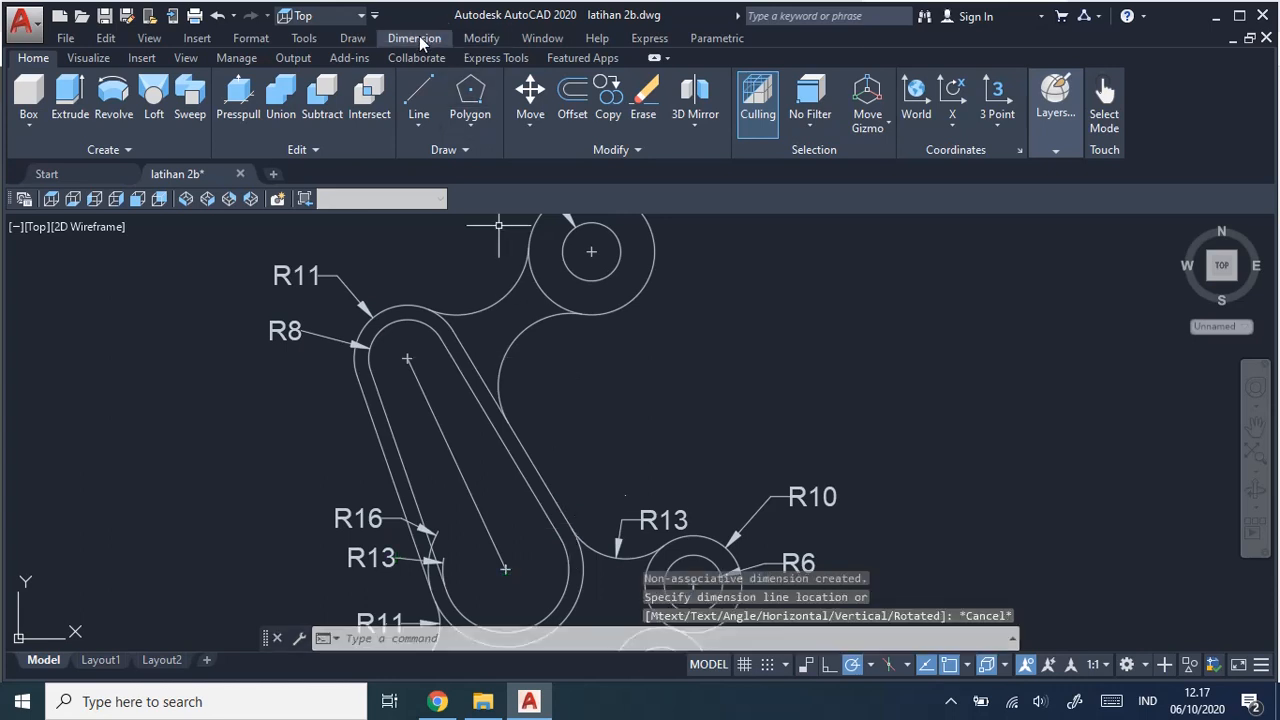
Add an aligned dimension between the slot's upper and lower end centers, offset to its right, and check the job sheet PDF for further dimensions.
{"action": "left_click", "coordinate": [414, 38]}
{"action": "left_click", "coordinate": [458, 116]}
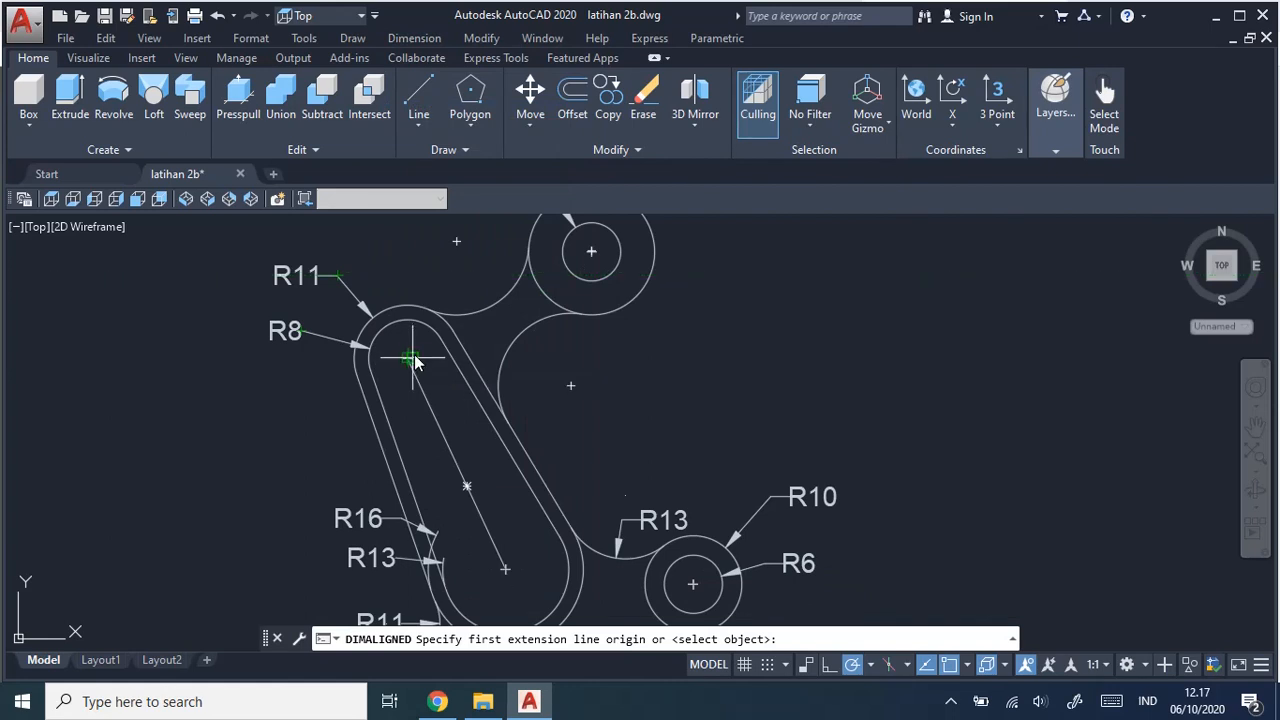
{"action": "scroll", "coordinate": [407, 366], "scroll_direction": "up", "scroll_amount": 2}
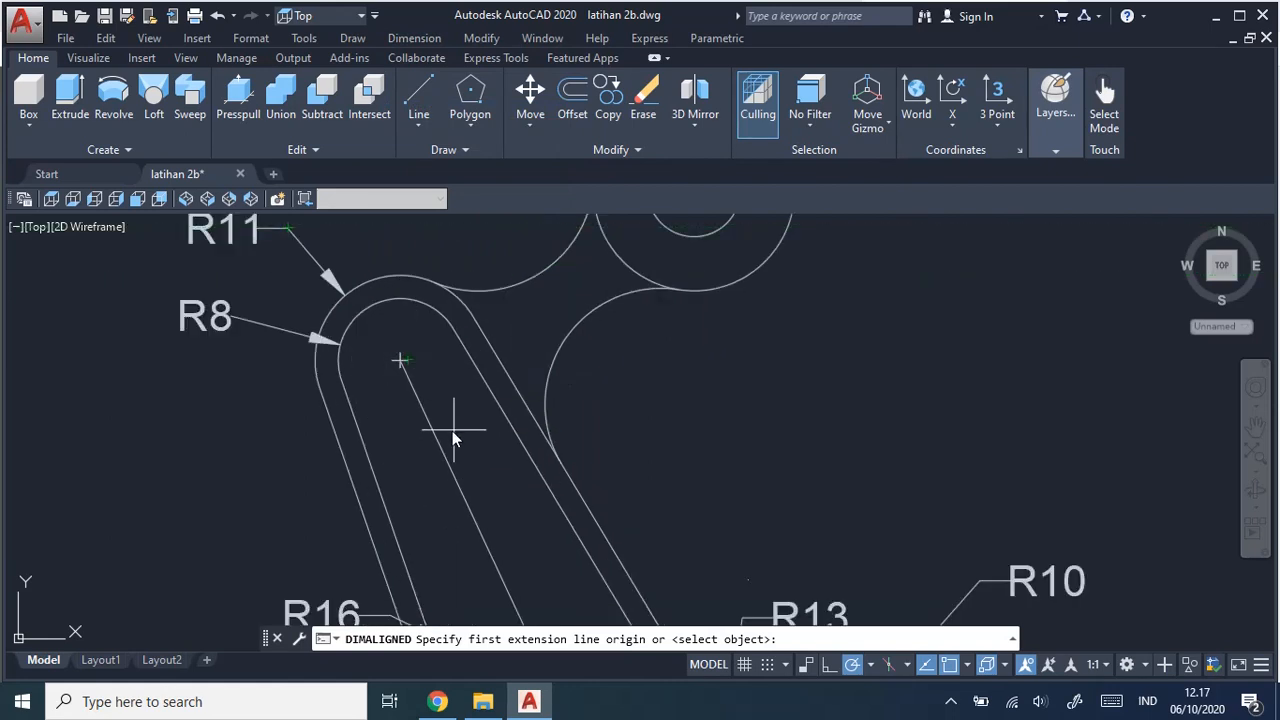
{"action": "left_click", "coordinate": [400, 362]}
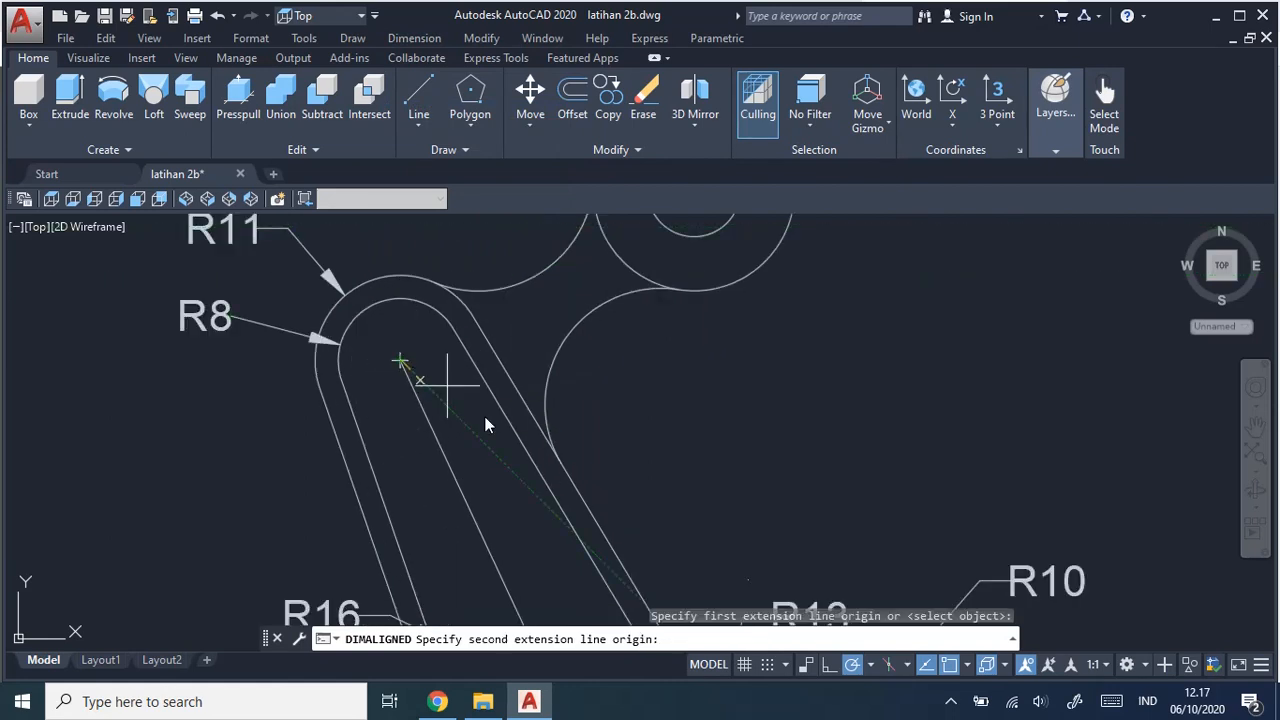
{"action": "middle_click_drag", "start_coordinate": [514, 471], "coordinate": [508, 294]}
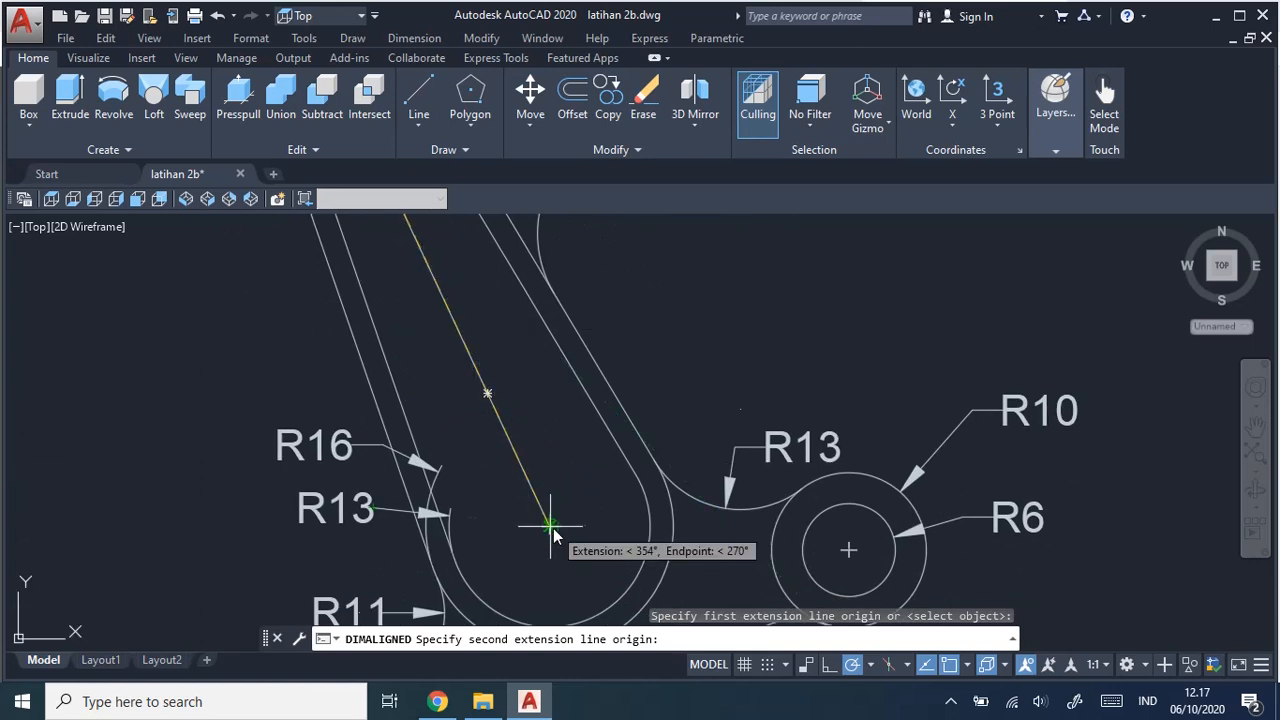
{"action": "left_click", "coordinate": [547, 524]}
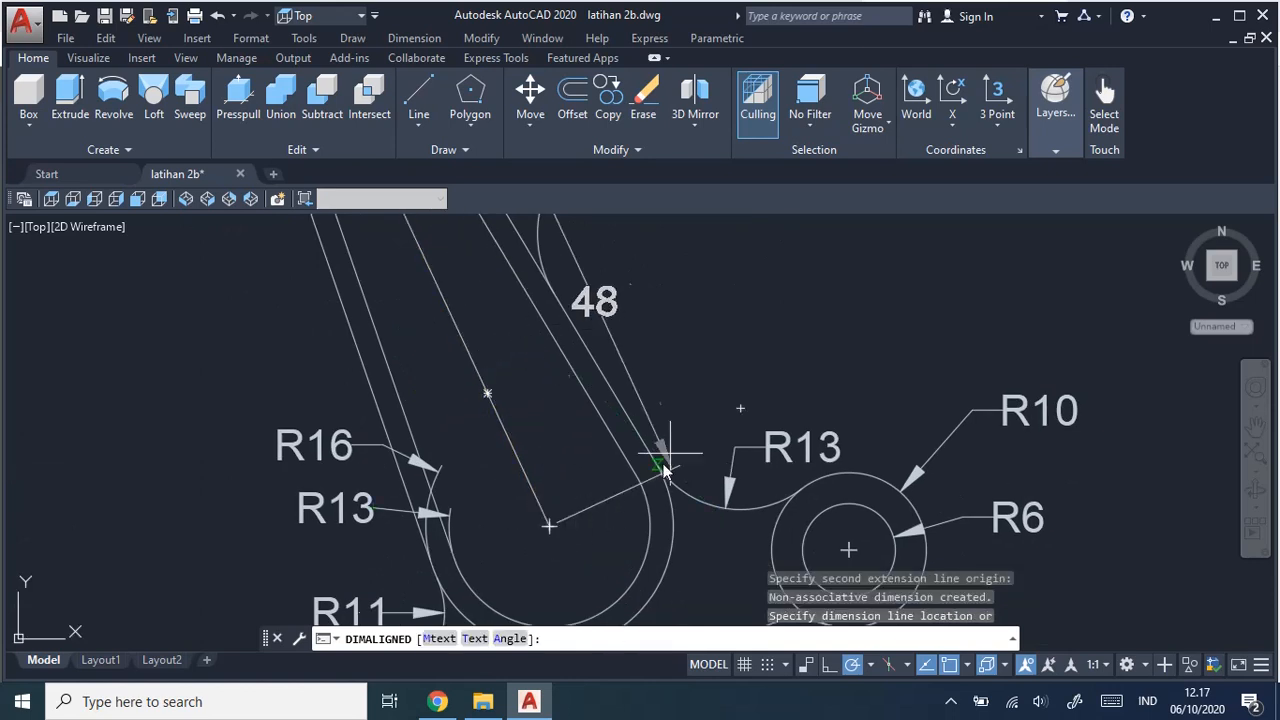
{"action": "left_click", "coordinate": [691, 409]}
{"action": "scroll", "coordinate": [688, 390], "scroll_direction": "down", "scroll_amount": 5}
{"action": "middle_click_drag", "start_coordinate": [767, 347], "coordinate": [667, 367]}
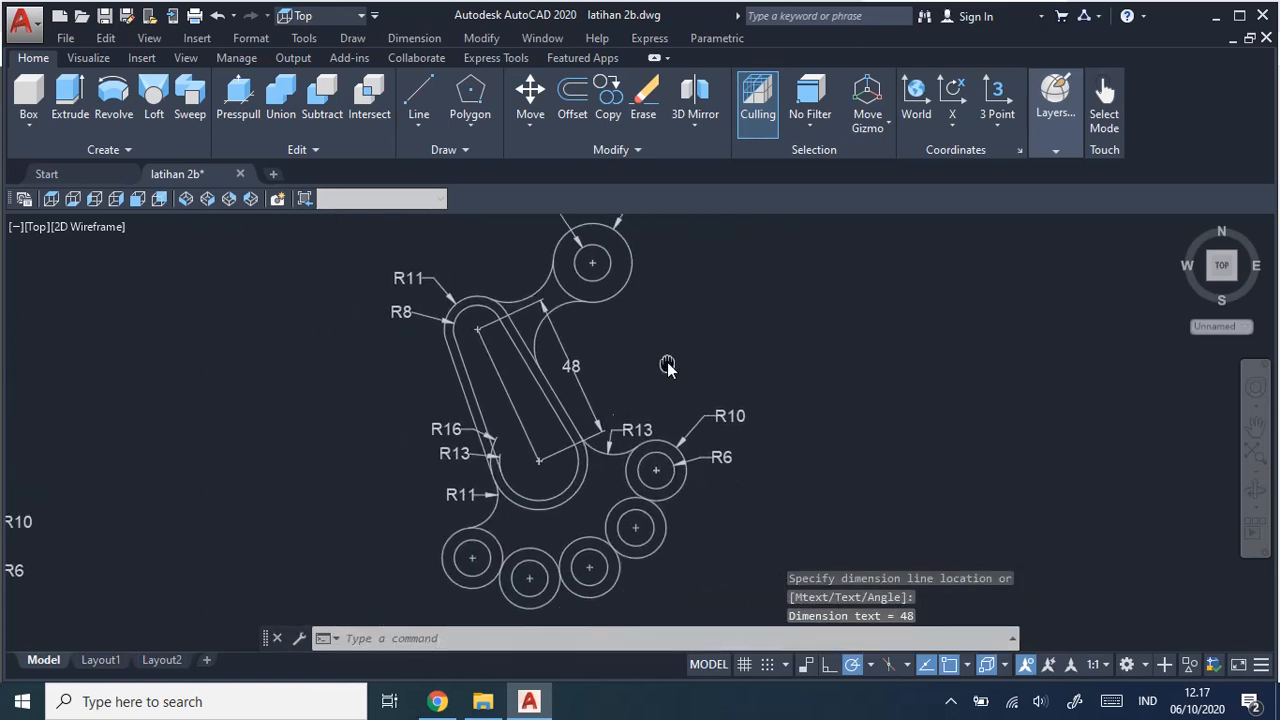
{"action": "key", "text": "alt+Tab"}
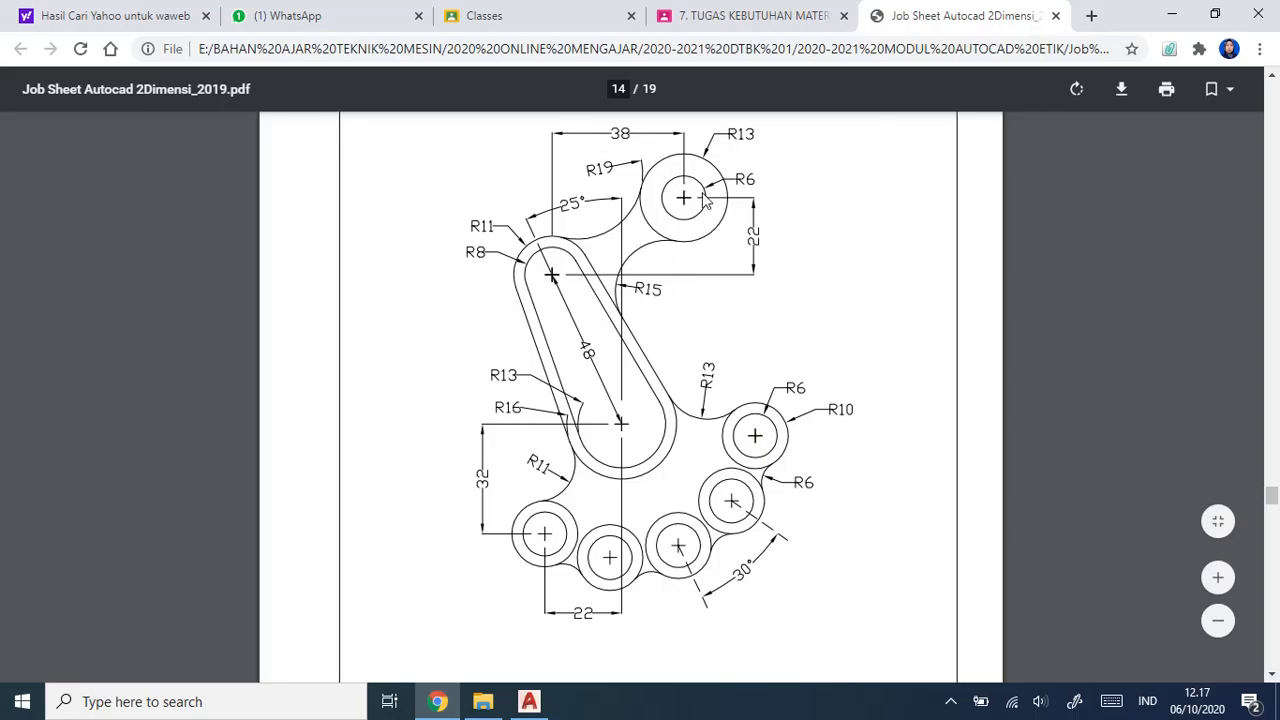
{"action": "key", "text": "alt+Tab"}
{"action": "mouse_move", "coordinate": [674, 343]}
{"action": "middle_mouse_down"}
{"action": "mouse_move", "coordinate": [731, 443]}
{"action": "mouse_move", "coordinate": [731, 479]}
{"action": "middle_mouse_up"}
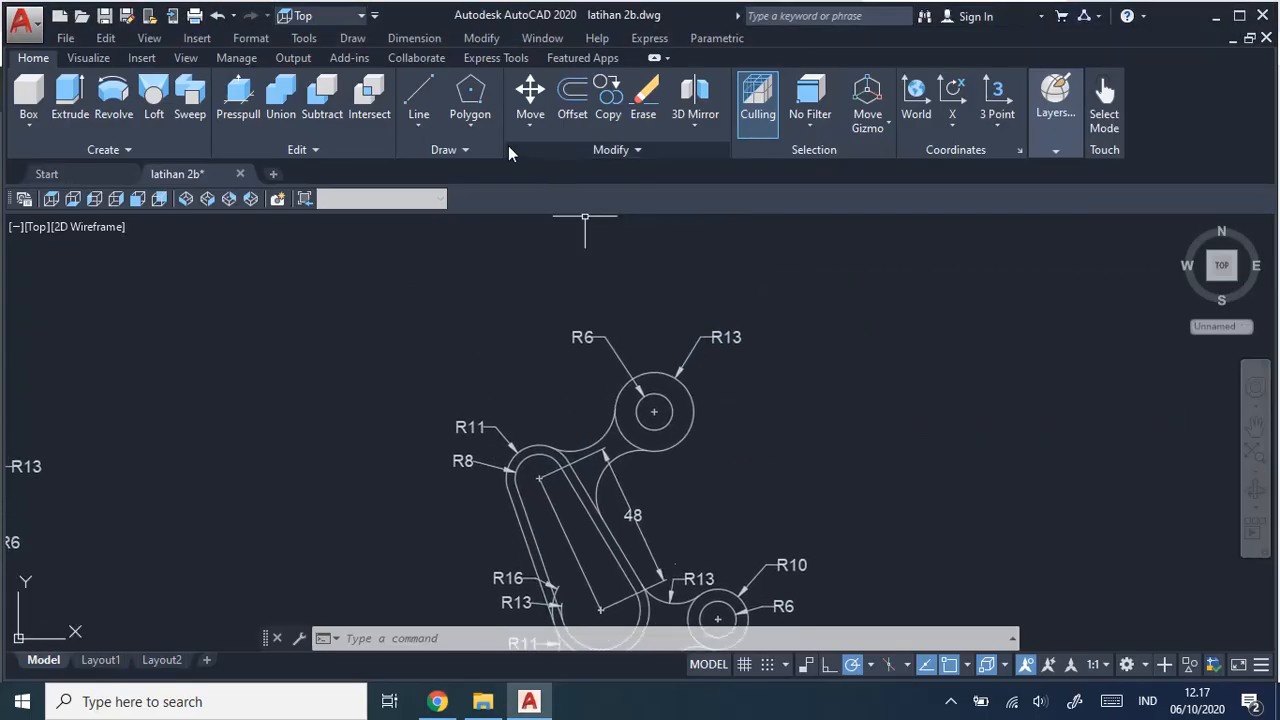
{"action": "left_click", "coordinate": [414, 38]}
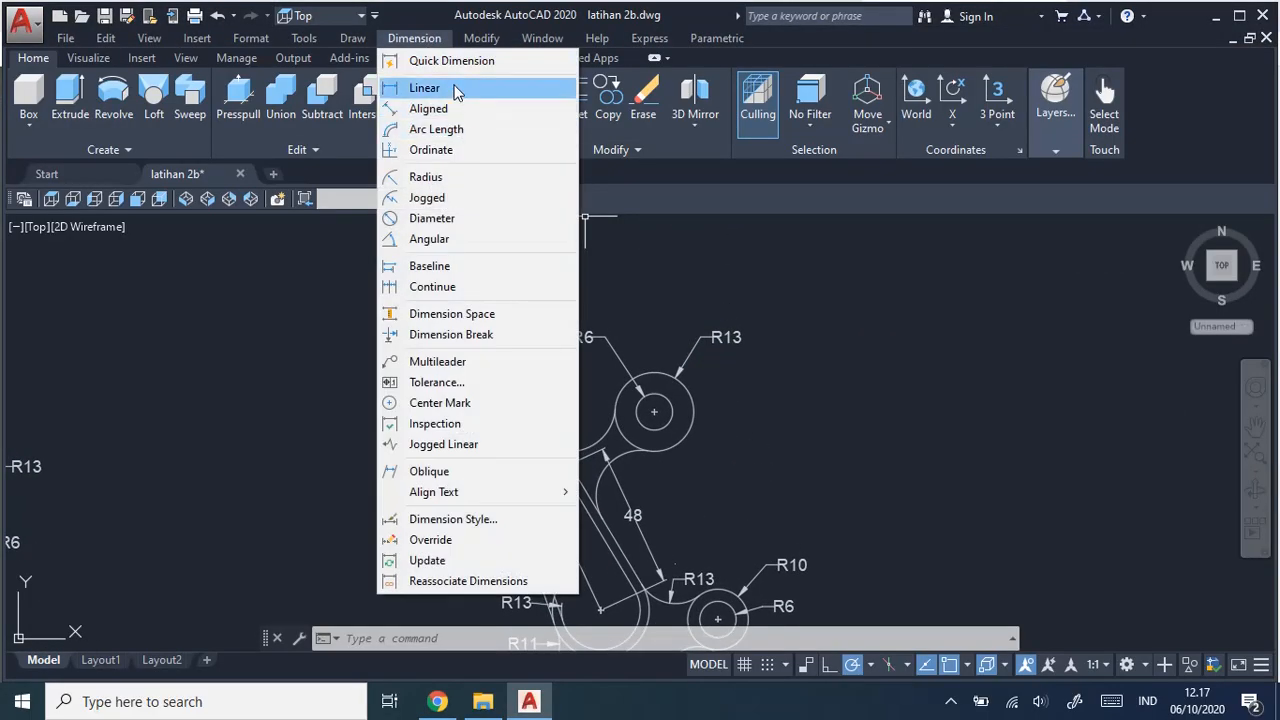
{"action": "left_click", "coordinate": [455, 91]}
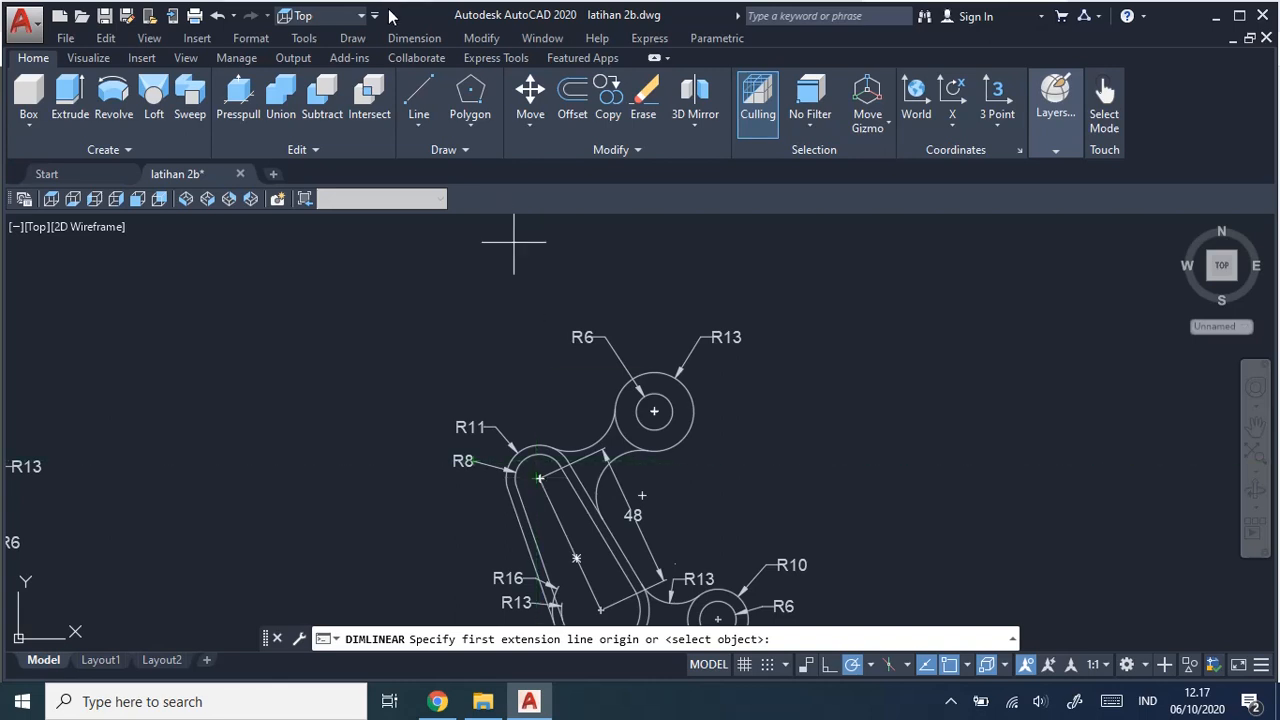
{"action": "left_click", "coordinate": [414, 38]}
{"action": "left_click", "coordinate": [464, 109]}
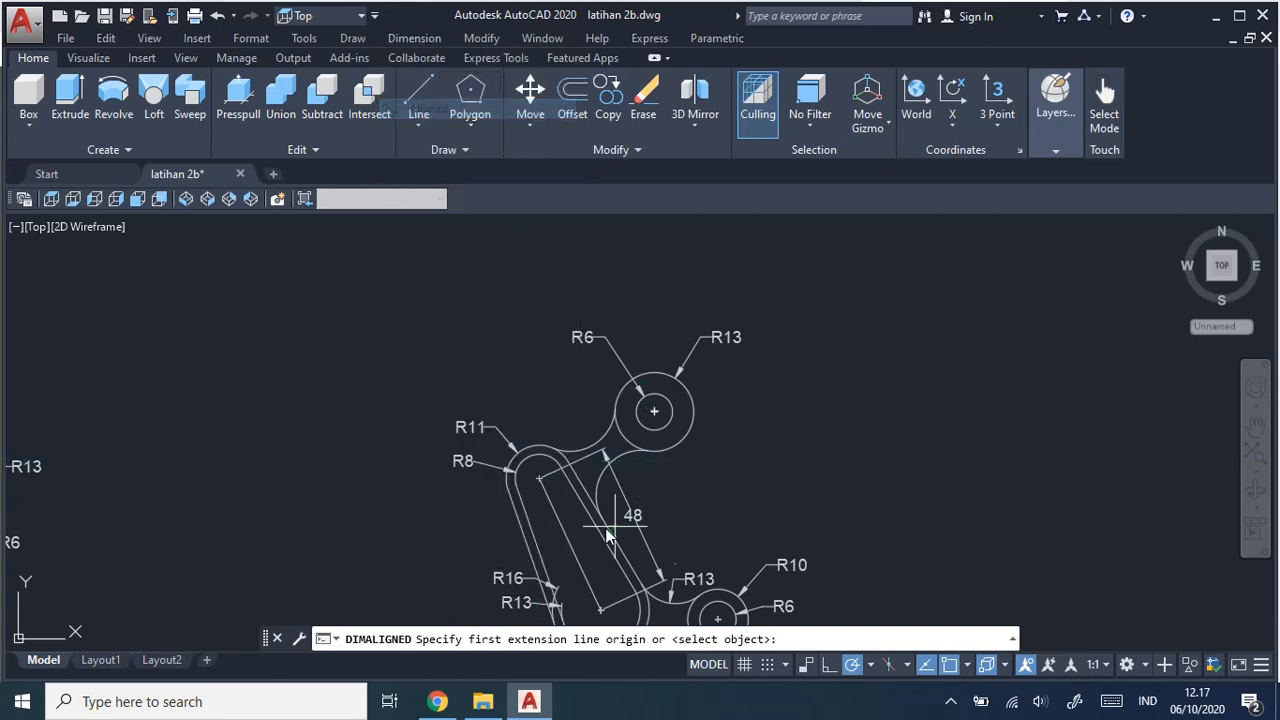
{"action": "left_click", "coordinate": [544, 480]}
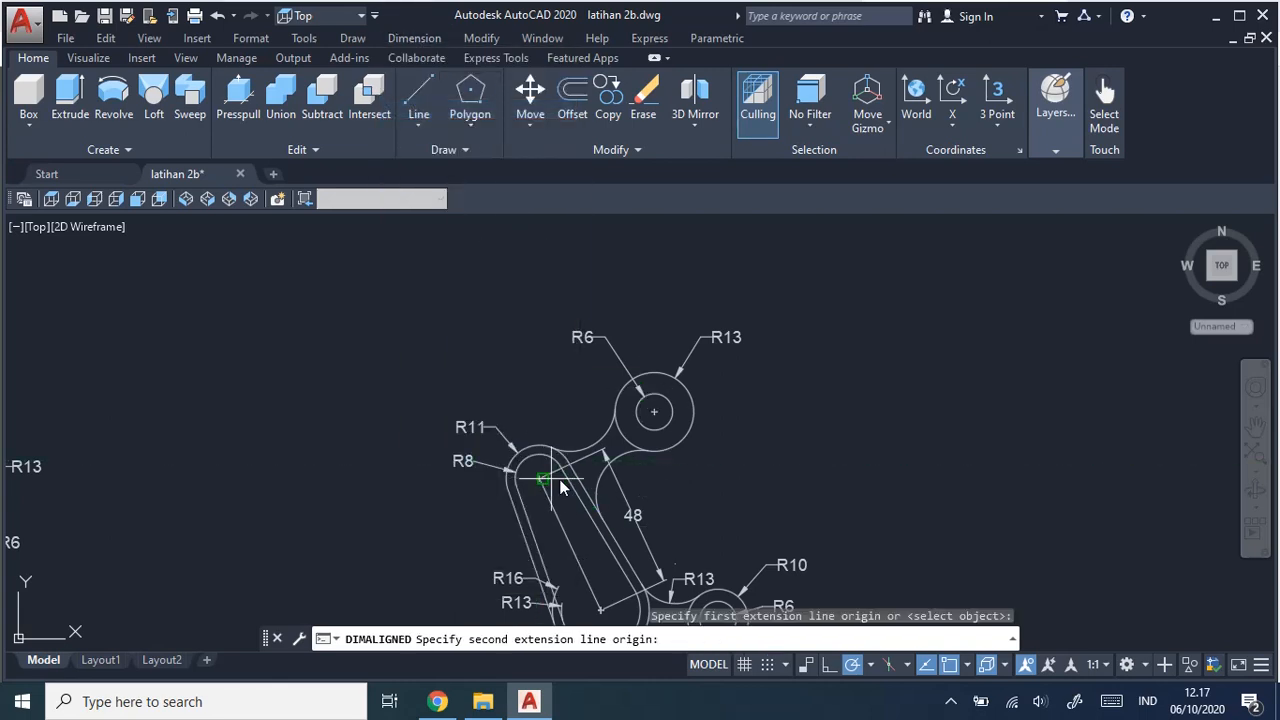
{"action": "left_click", "coordinate": [655, 410]}
{"action": "key", "text": "Escape"}
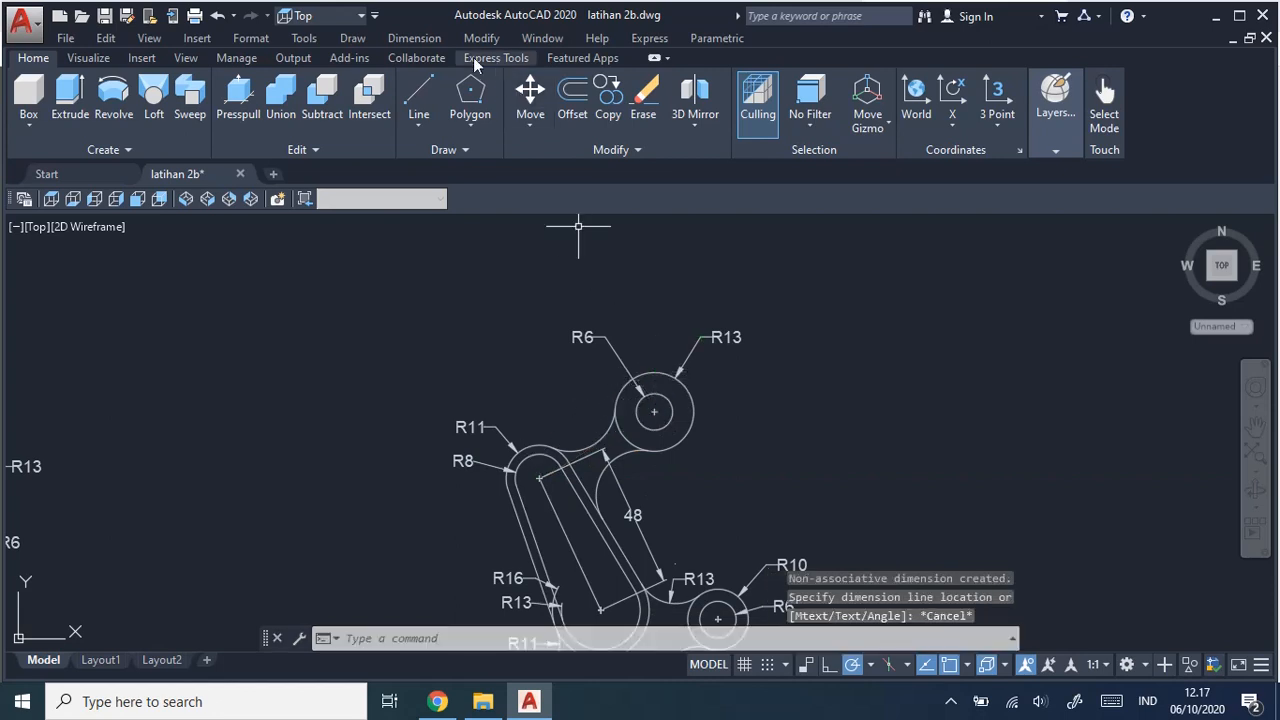
{"action": "left_click", "coordinate": [414, 38]}
{"action": "left_click", "coordinate": [471, 90]}
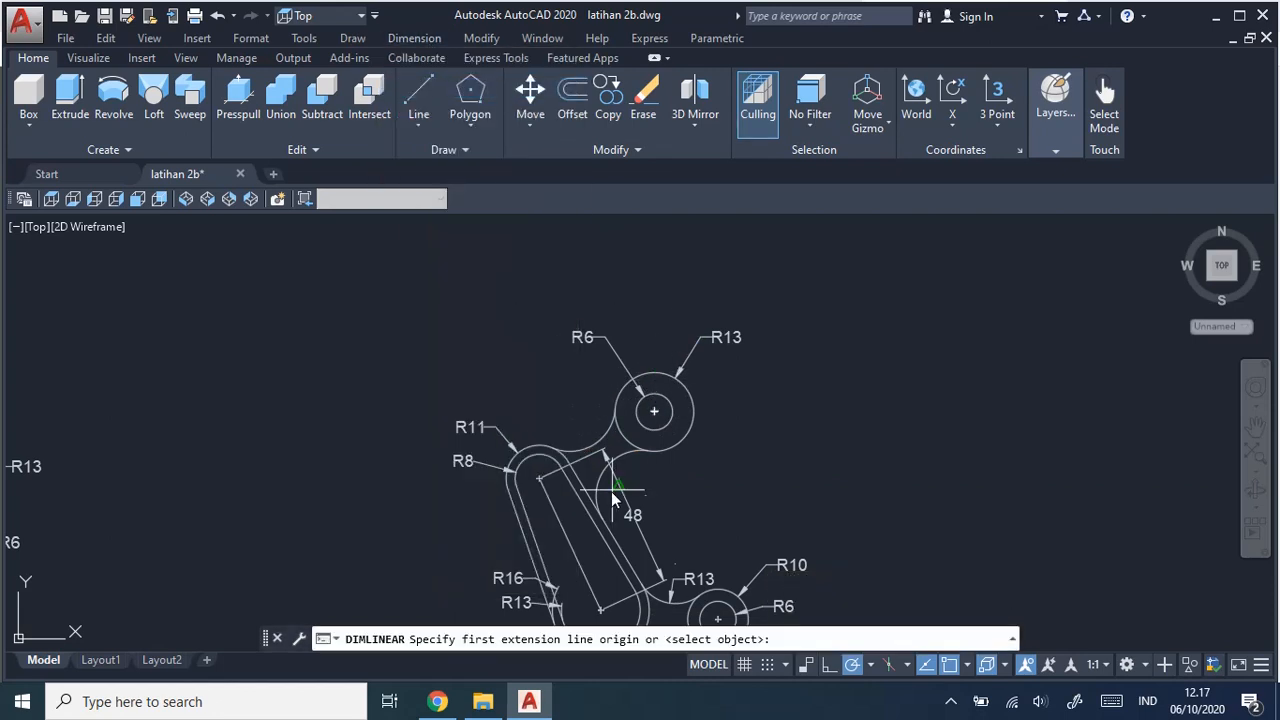
{"action": "left_click", "coordinate": [541, 481]}
{"action": "left_click", "coordinate": [651, 418]}
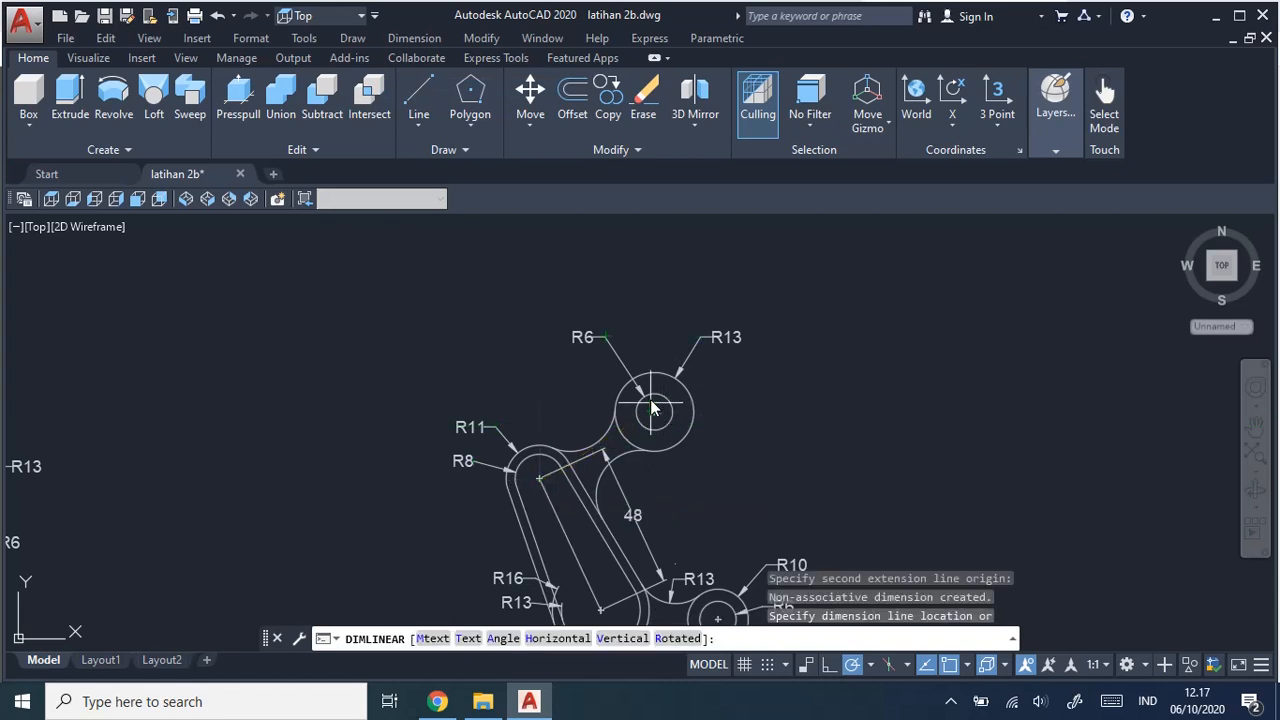
{"action": "key", "text": "Escape"}
{"action": "scroll", "coordinate": [590, 500], "scroll_direction": "up", "scroll_amount": 5}
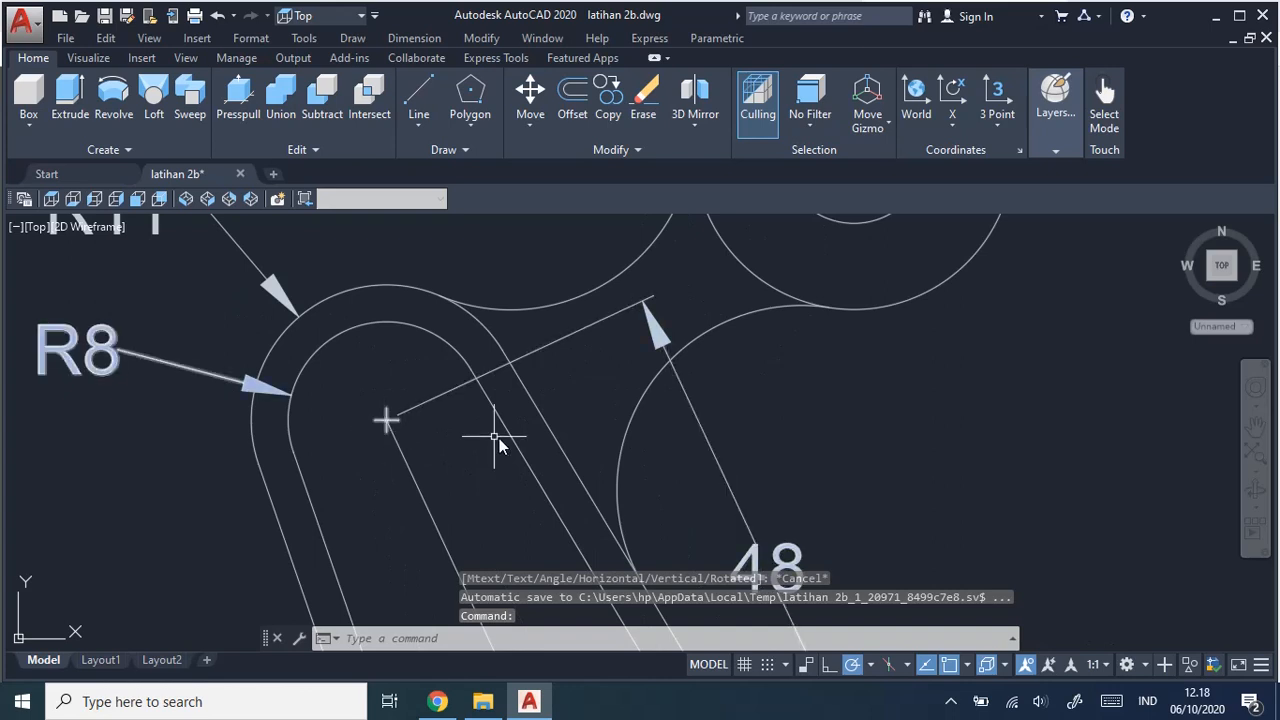
{"action": "left_click", "coordinate": [414, 38]}
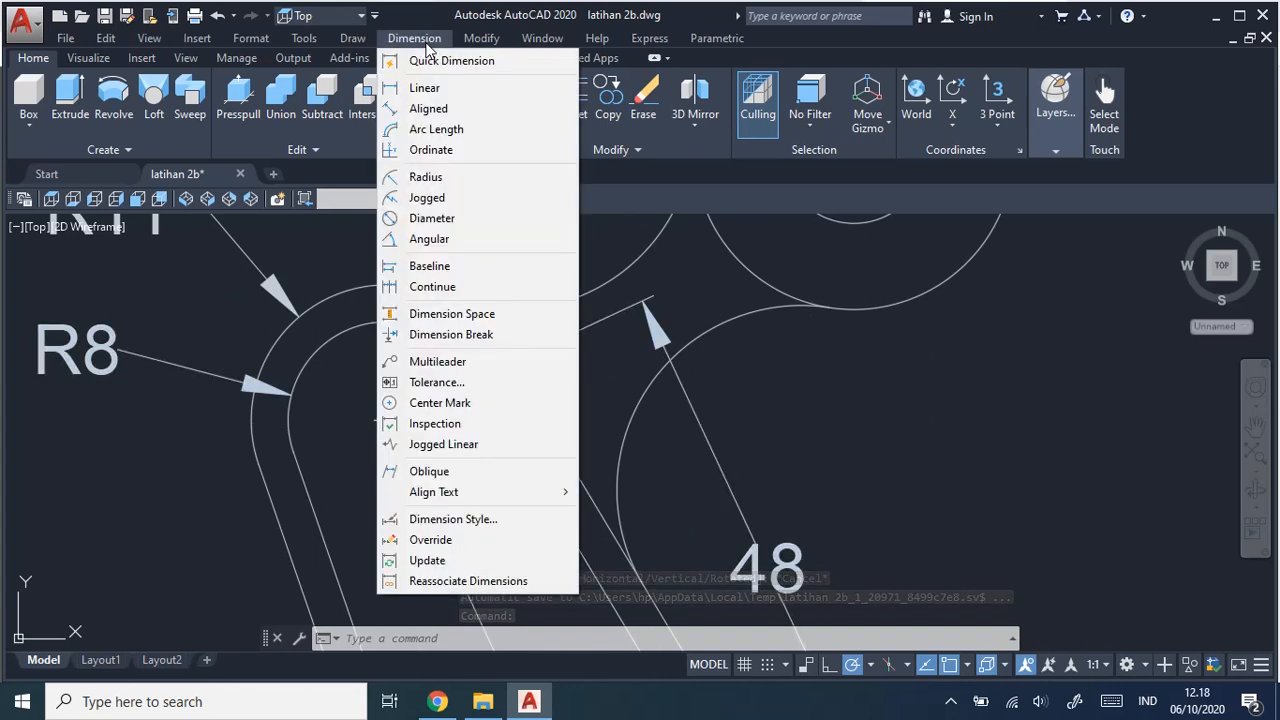
{"action": "left_click", "coordinate": [461, 110]}
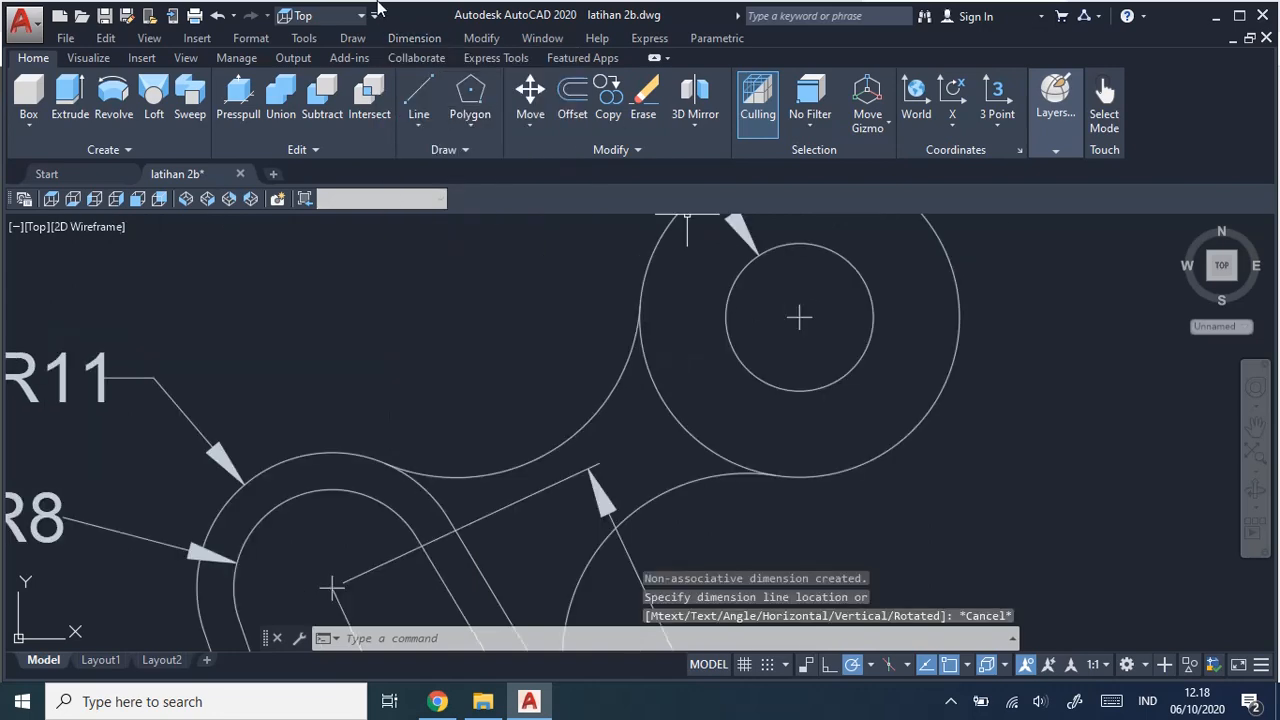
Add a horizontal linear dimension from the slot's upper end center to the upper eye's center, with the dimension line just above the eye's center.
{"action": "left_click", "coordinate": [414, 38]}
{"action": "left_click", "coordinate": [420, 88]}
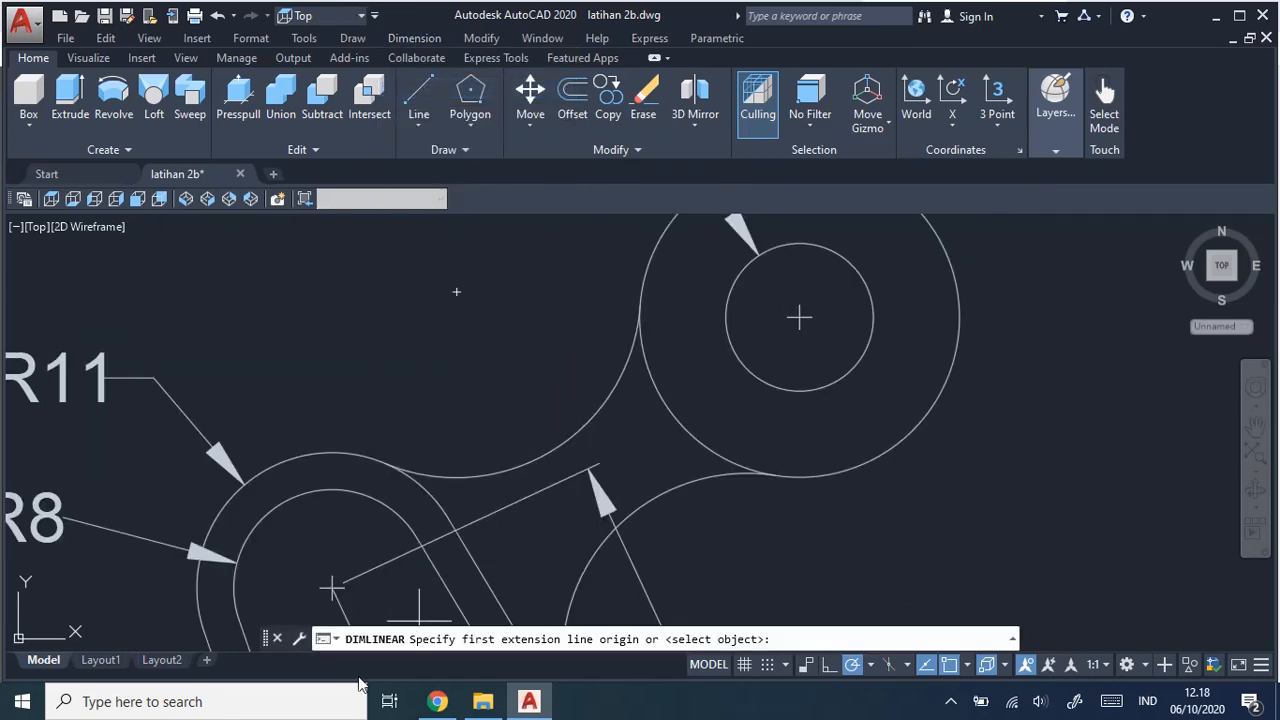
{"action": "left_click", "coordinate": [333, 587]}
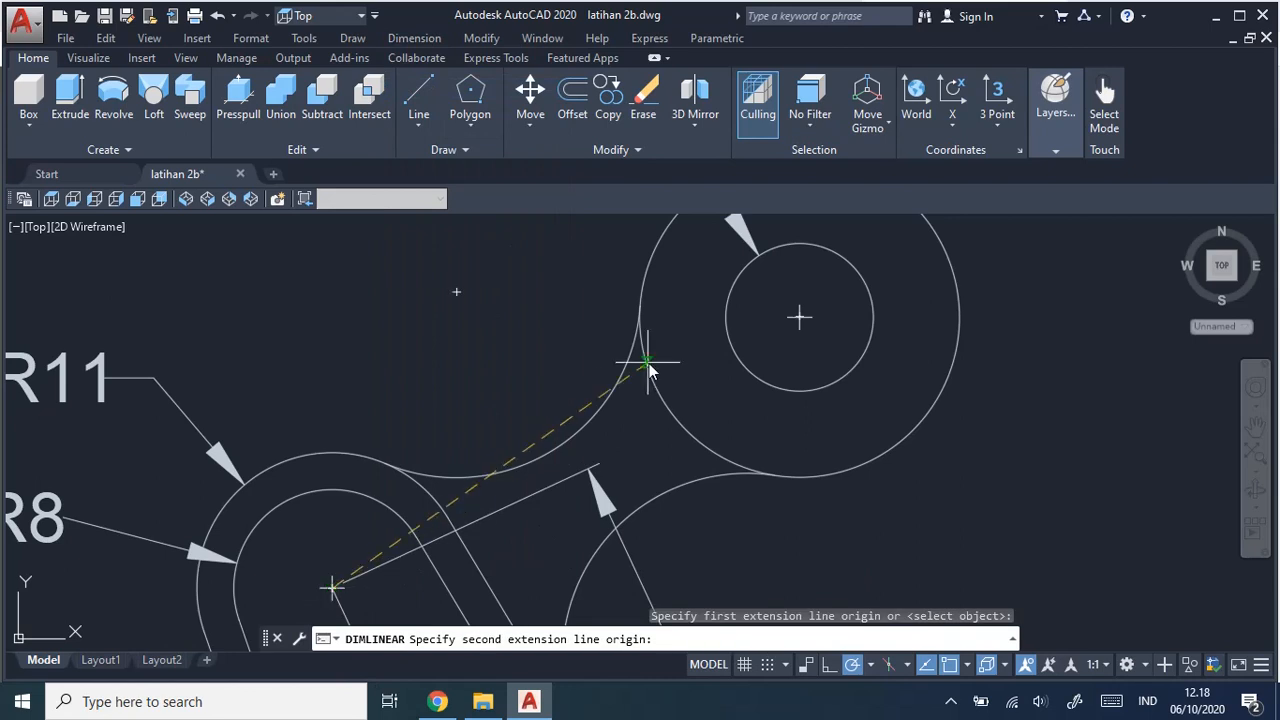
{"action": "left_click", "coordinate": [799, 316]}
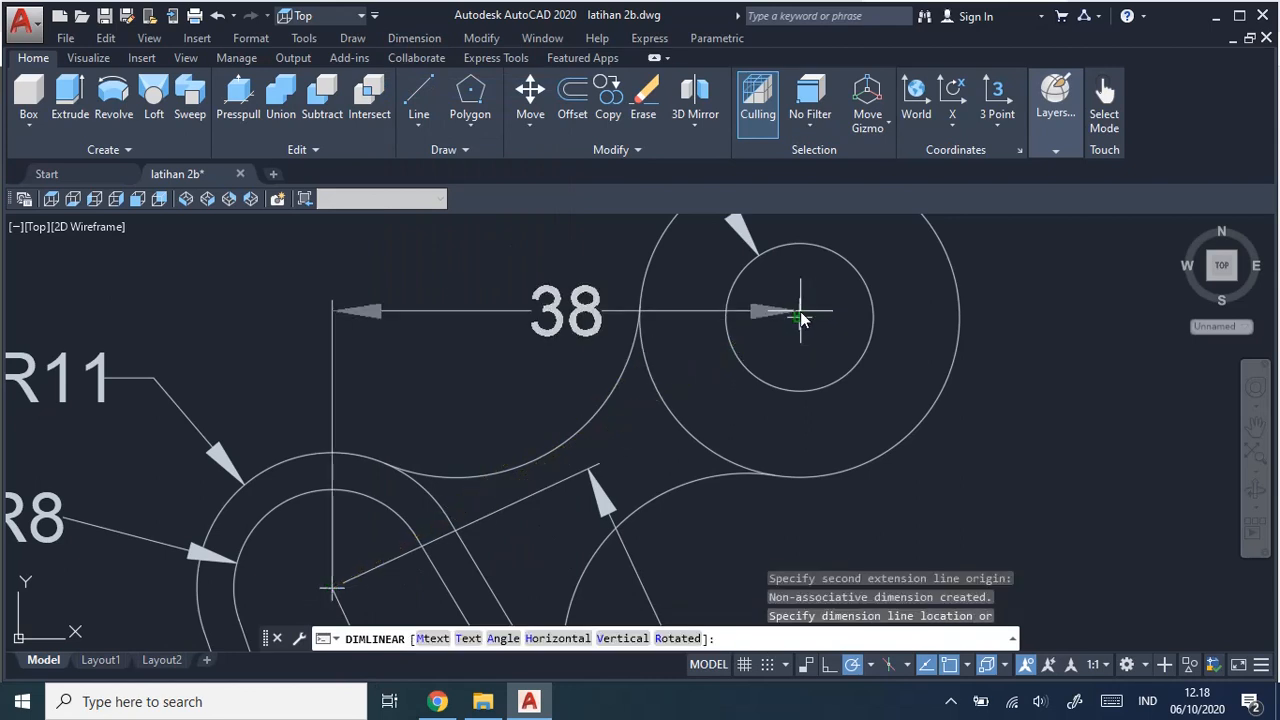
{"action": "left_click", "coordinate": [784, 262]}
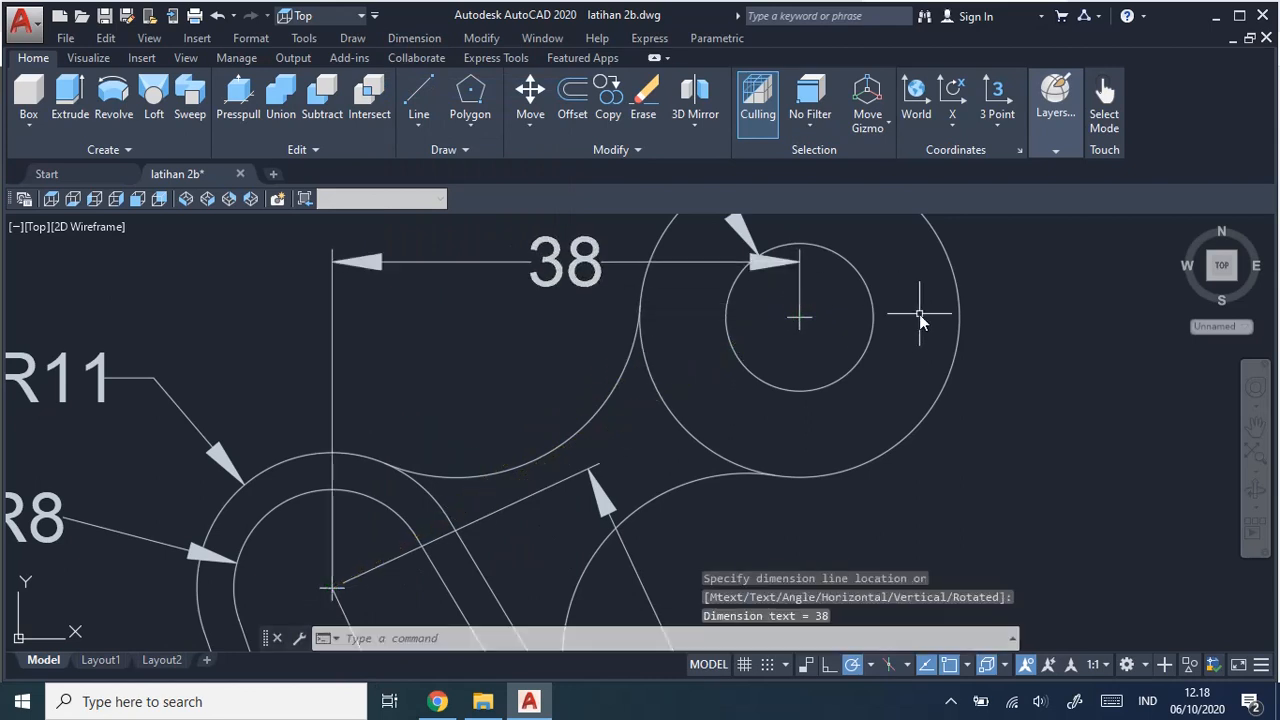
{"action": "scroll", "coordinate": [950, 380], "scroll_direction": "down", "scroll_amount": 5}
{"action": "scroll", "coordinate": [986, 449], "scroll_direction": "down", "scroll_amount": 3}
{"action": "middle_click_drag", "start_coordinate": [966, 434], "coordinate": [768, 333]}
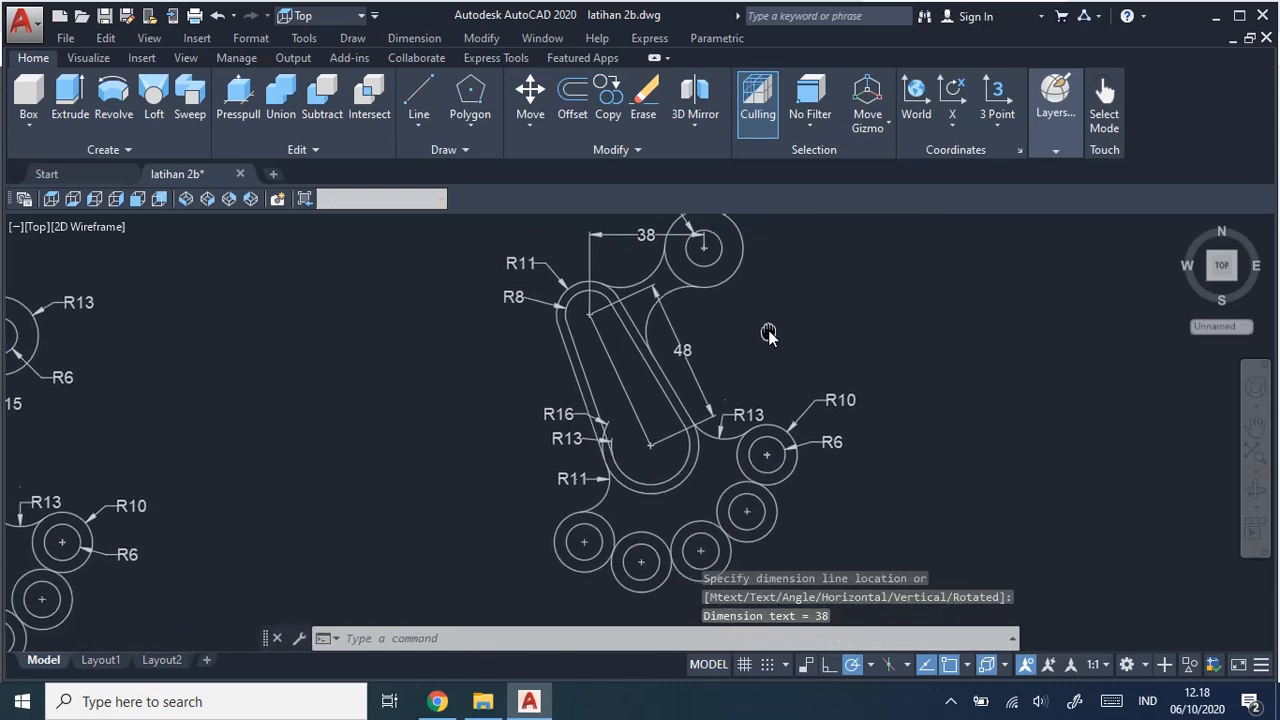
{"action": "mouse_move", "coordinate": [849, 277]}
{"action": "middle_mouse_down"}
{"action": "mouse_move", "coordinate": [809, 280]}
{"action": "mouse_move", "coordinate": [836, 345]}
{"action": "mouse_move", "coordinate": [814, 354]}
{"action": "middle_mouse_up"}
{"action": "scroll", "coordinate": [814, 354], "scroll_direction": "down", "scroll_amount": 3}
{"action": "scroll", "coordinate": [860, 354], "scroll_direction": "up", "scroll_amount": 3}
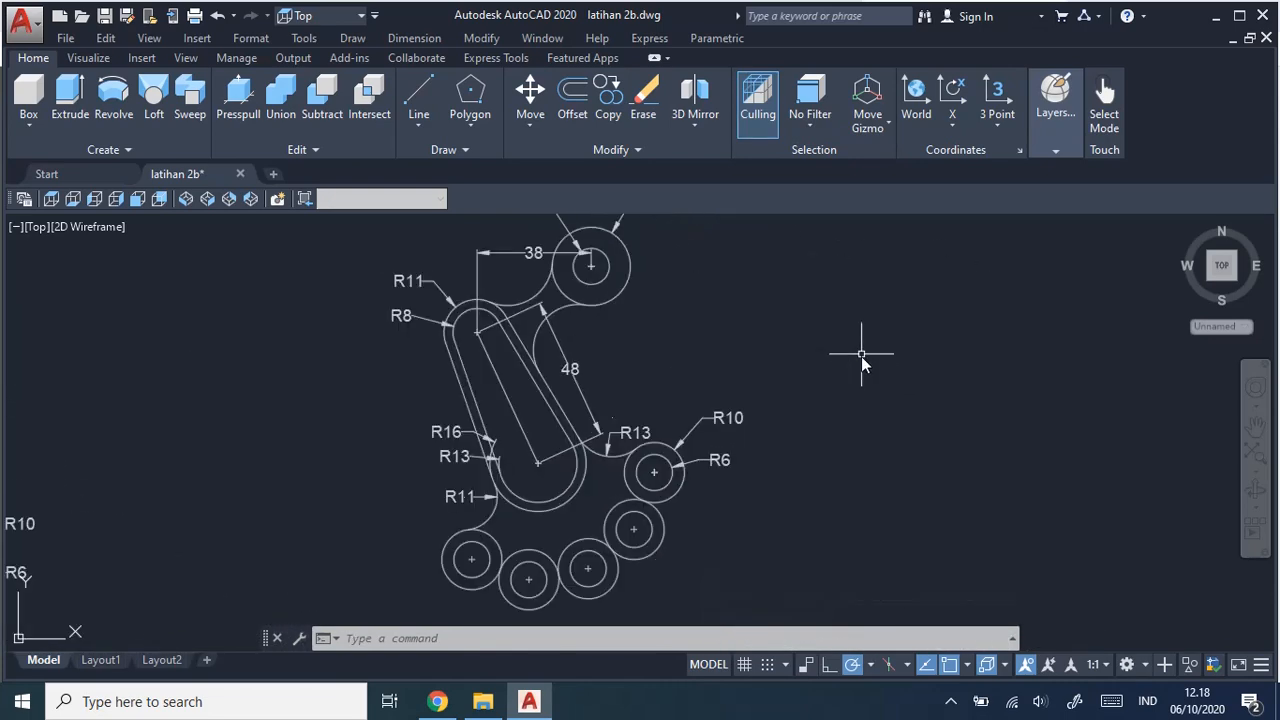
{"action": "scroll", "coordinate": [862, 370], "scroll_direction": "down", "scroll_amount": 1}
{"action": "scroll", "coordinate": [864, 380], "scroll_direction": "down", "scroll_amount": 2}
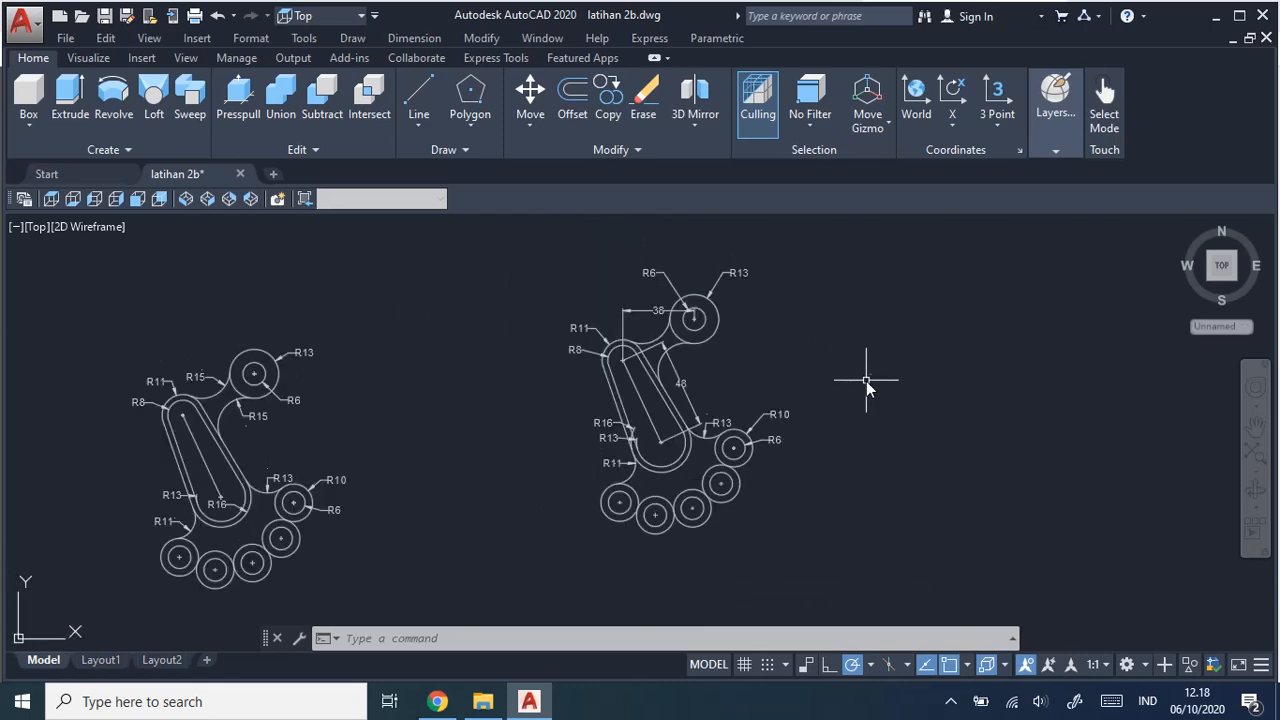
{"action": "mouse_move", "coordinate": [866, 381]}
{"action": "middle_mouse_down"}
{"action": "mouse_move", "coordinate": [808, 414]}
{"action": "mouse_move", "coordinate": [886, 349]}
{"action": "mouse_move", "coordinate": [1048, 297]}
{"action": "middle_mouse_up"}
{"action": "scroll", "coordinate": [808, 414], "scroll_direction": "up", "scroll_amount": 4}
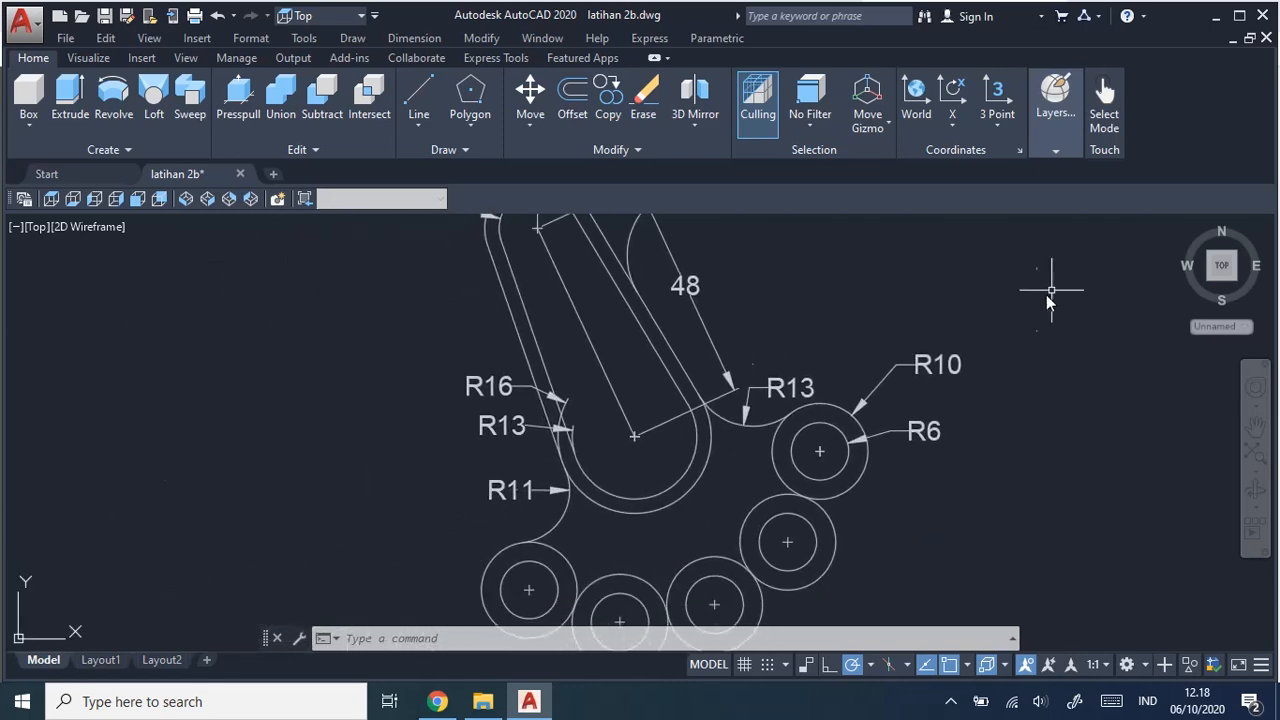
{"action": "scroll", "coordinate": [1048, 297], "scroll_direction": "down", "scroll_amount": 2}
{"action": "mouse_move", "coordinate": [980, 349]}
{"action": "middle_mouse_down"}
{"action": "mouse_move", "coordinate": [893, 427]}
{"action": "mouse_move", "coordinate": [896, 408]}
{"action": "middle_mouse_up"}
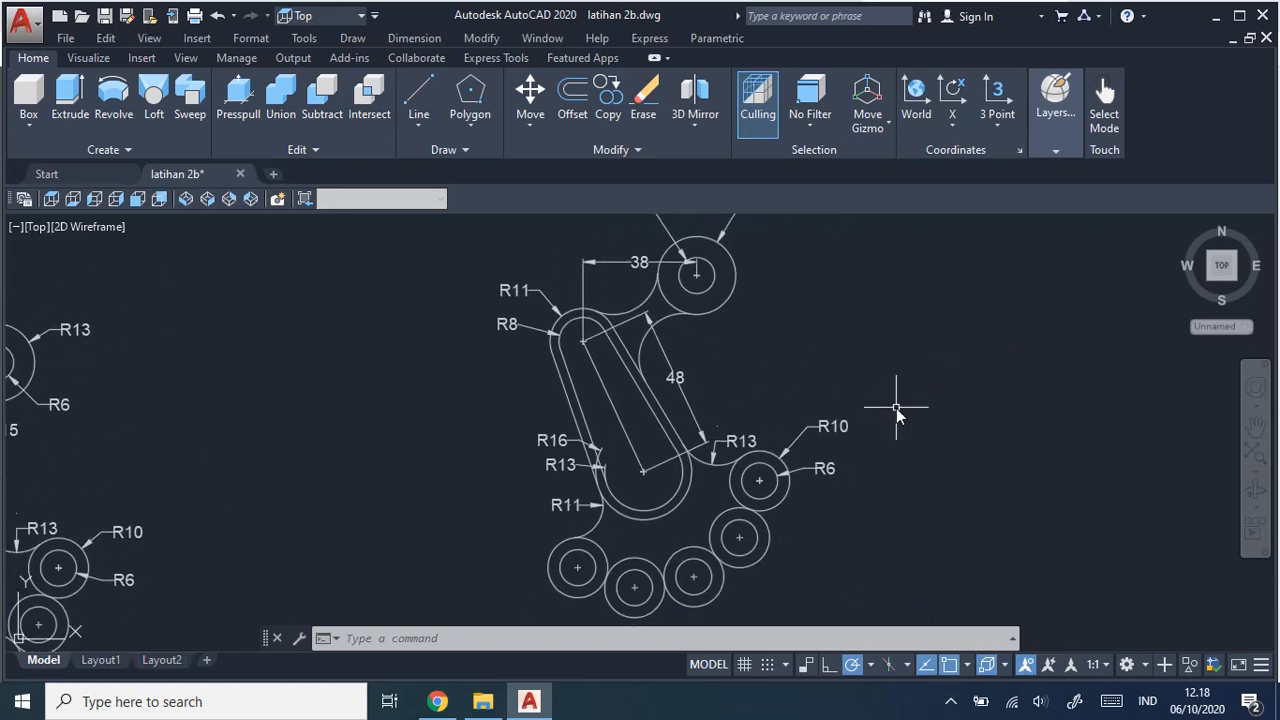